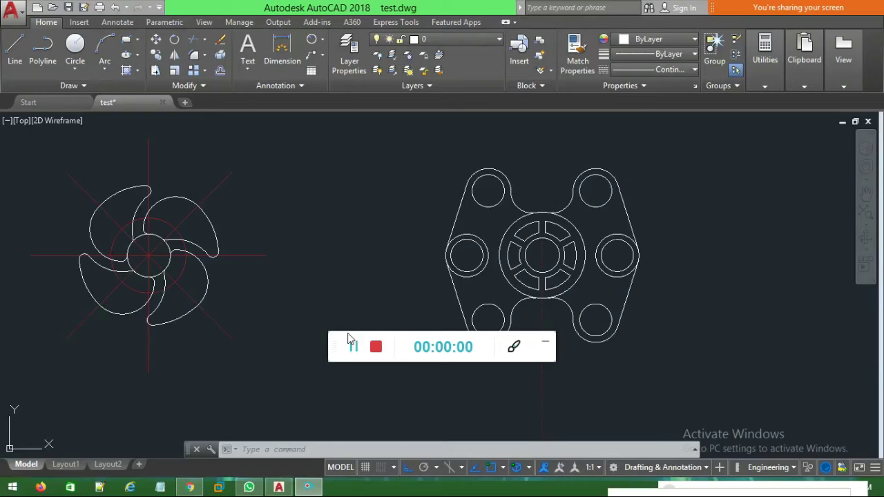
Pan and zoom to frame the hub plate beside the fan reference
left_click_drag(333, 336, 400, 486)
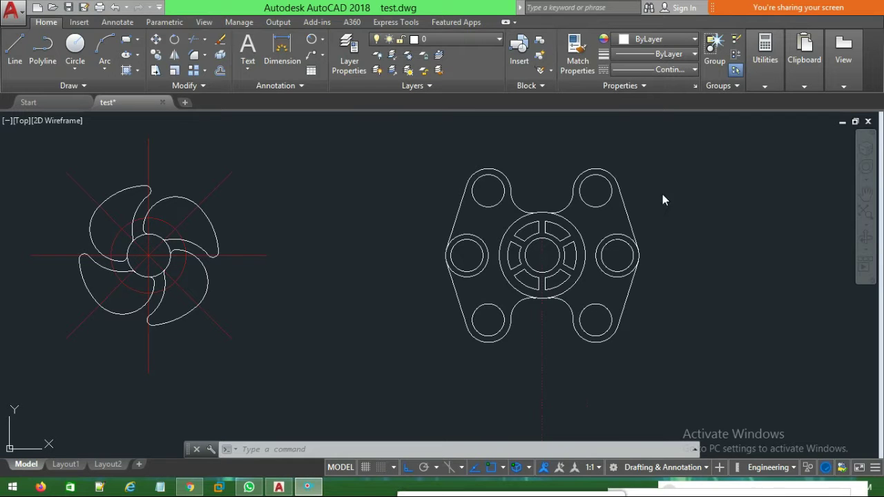
scroll(642, 193, "down", 3)
left_click(477, 230)
scroll(478, 231, "up", 3)
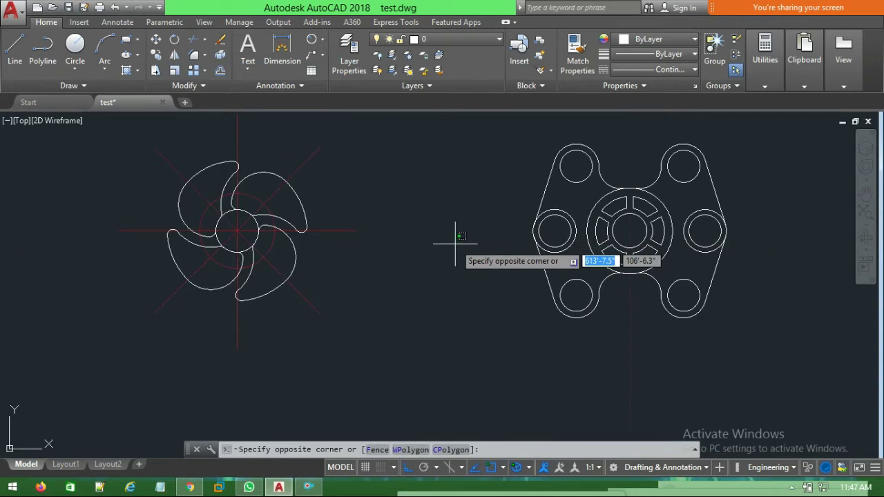
key("Escape")
mouse_move(665, 272)
middle_mouse_down()
mouse_move(588, 320)
mouse_move(487, 315)
middle_mouse_up()
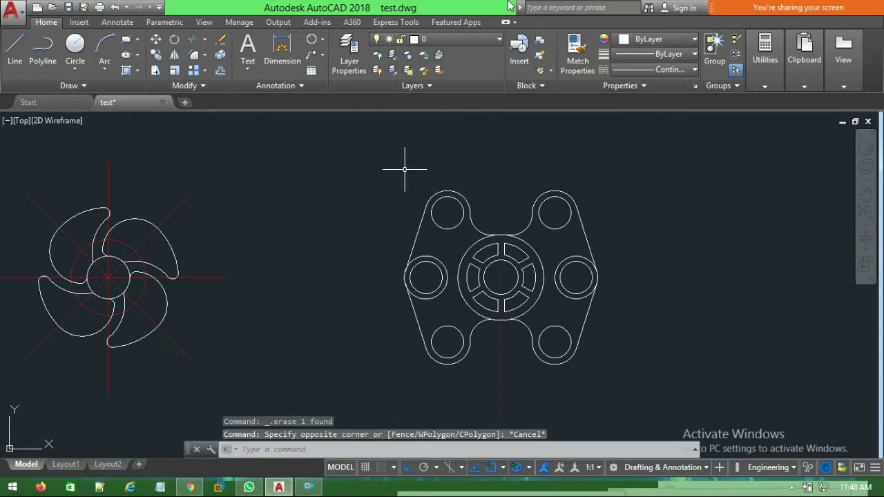
left_click(307, 487)
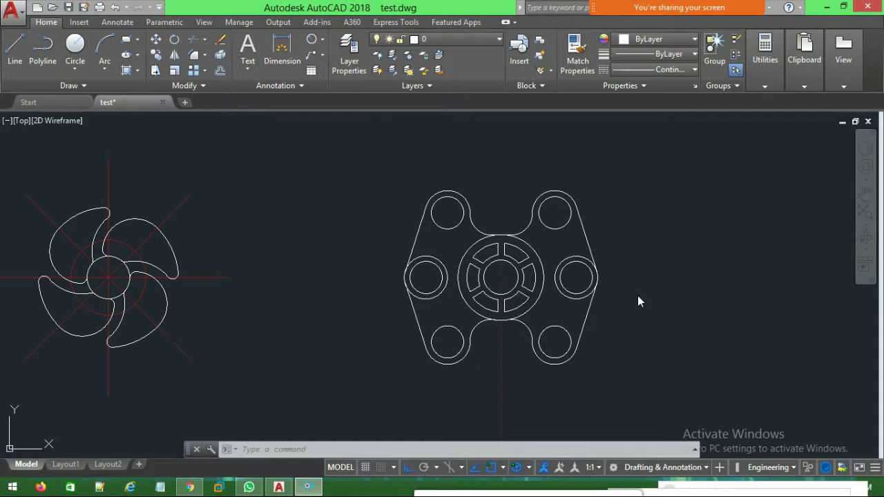
scroll(669, 291, "down", 2)
middle_click_drag(666, 290, 548, 295)
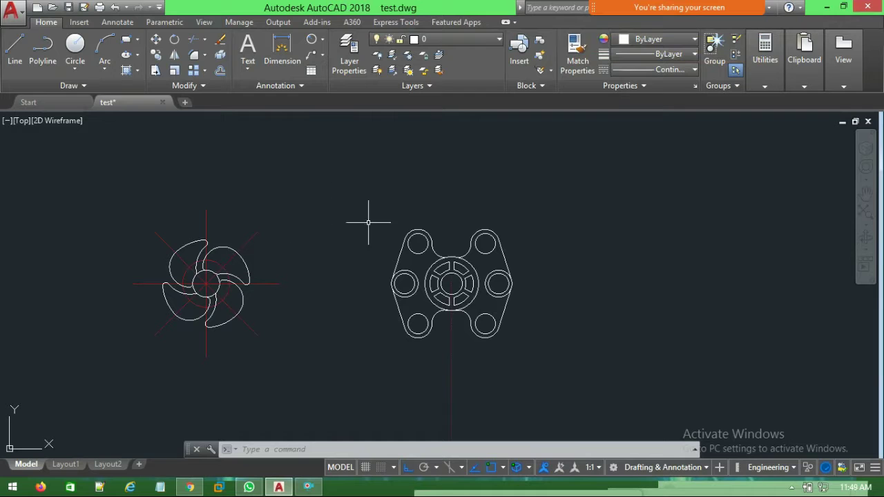
scroll(299, 246, "up", 2)
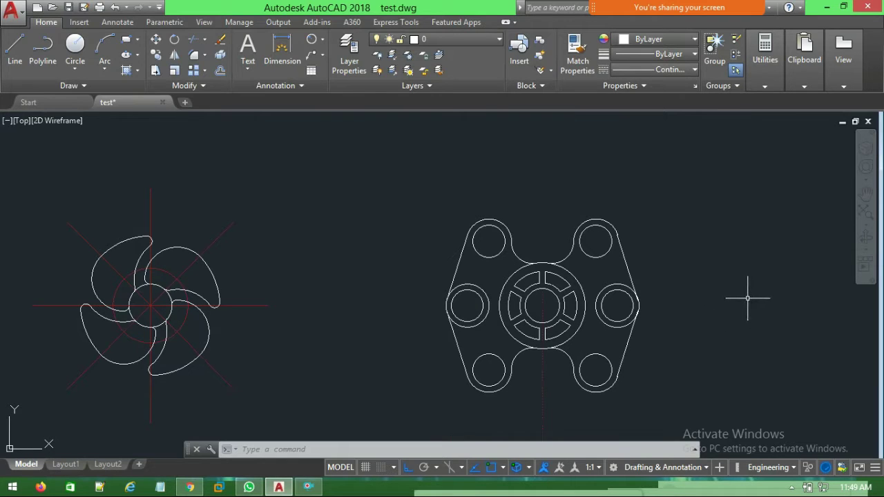
Select all 47 hub plate objects and MOVE them from their centre far to the right
mouse_move(712, 220)
left_mouse_down()
mouse_move(444, 381)
mouse_move(509, 168)
left_mouse_up()
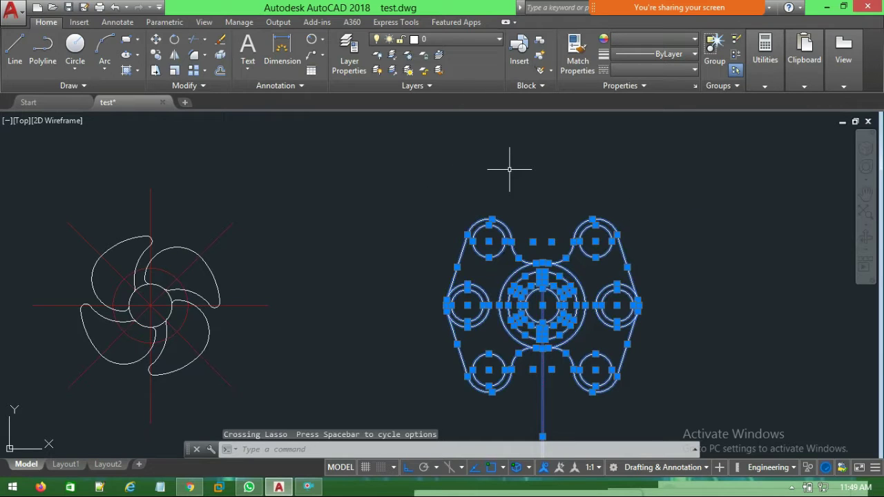
type("move")
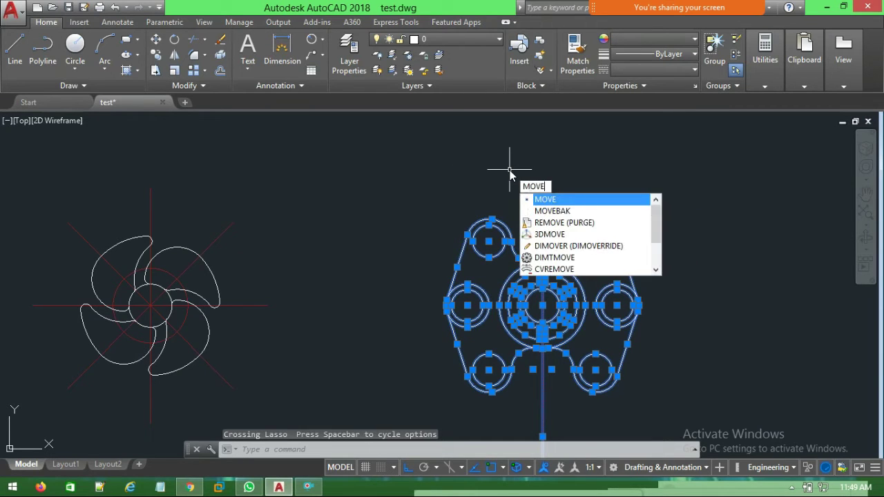
key("Return")
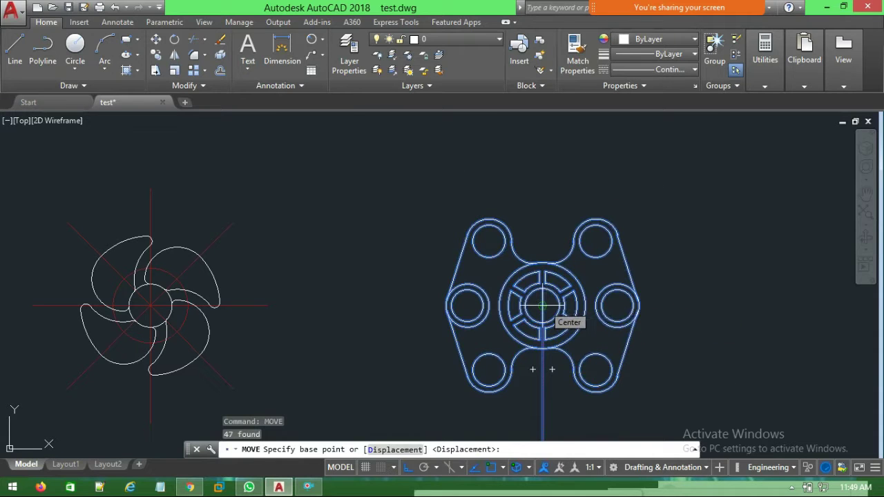
key("Escape")
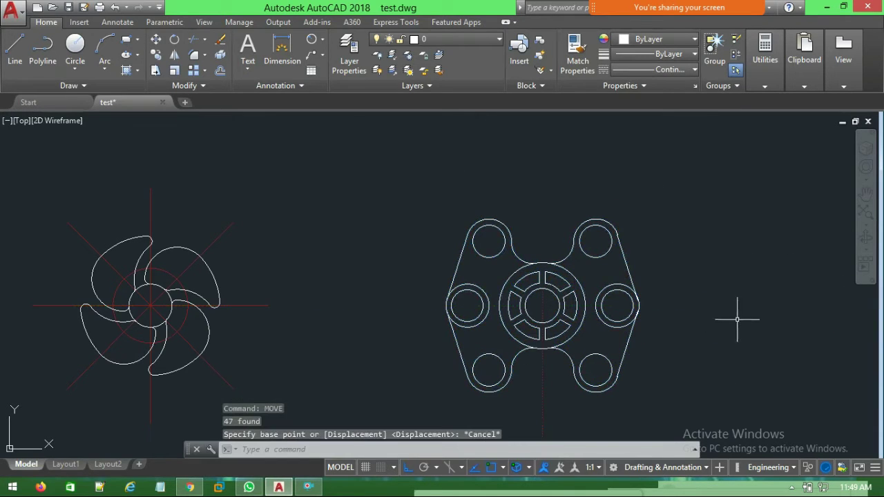
mouse_move(731, 338)
left_mouse_down()
mouse_move(481, 363)
mouse_move(738, 181)
left_mouse_up()
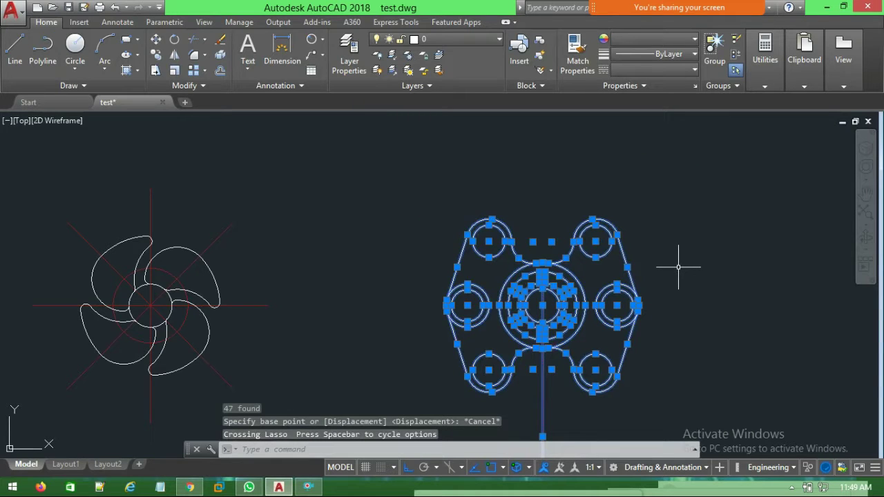
type("move")
key("Return")
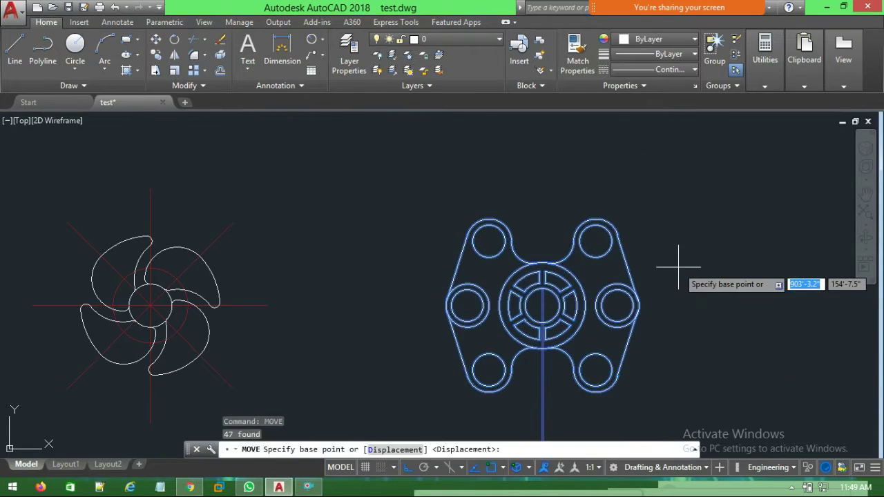
left_click(543, 306)
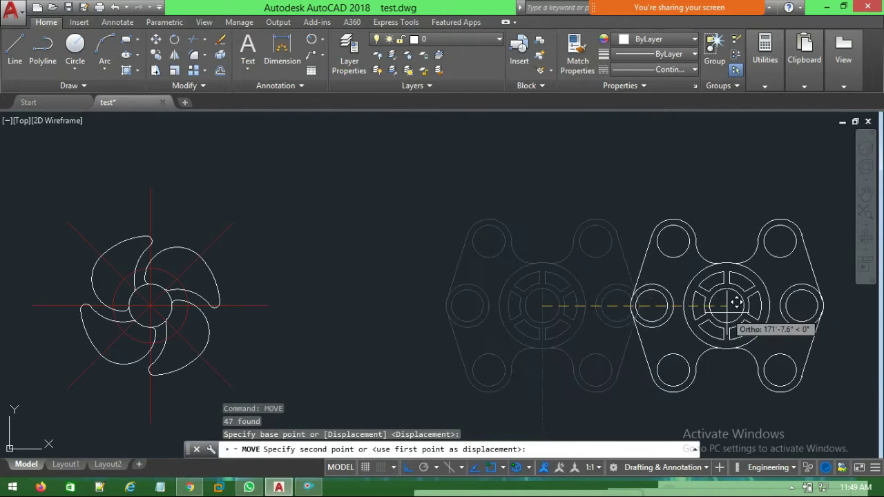
middle_click_drag(737, 302, 480, 302)
middle_click_drag(711, 297, 468, 297)
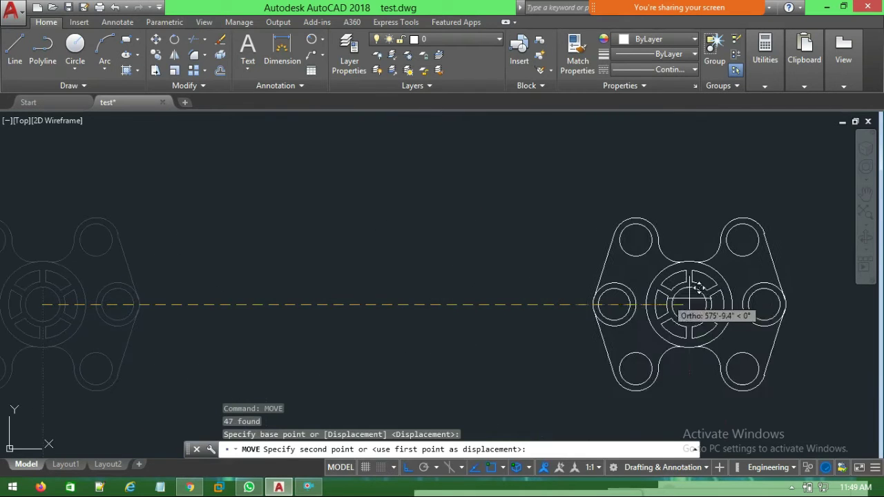
left_click(706, 297)
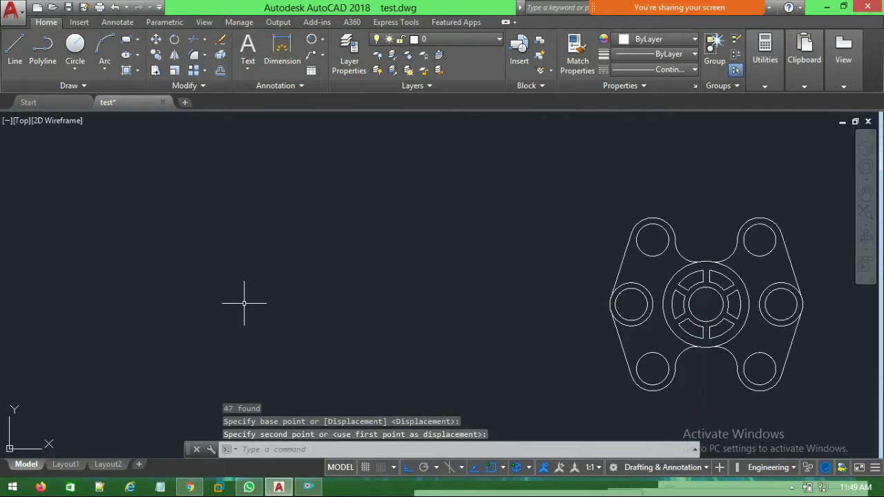
scroll(248, 293, "down", 4)
scroll(256, 304, "down", 2)
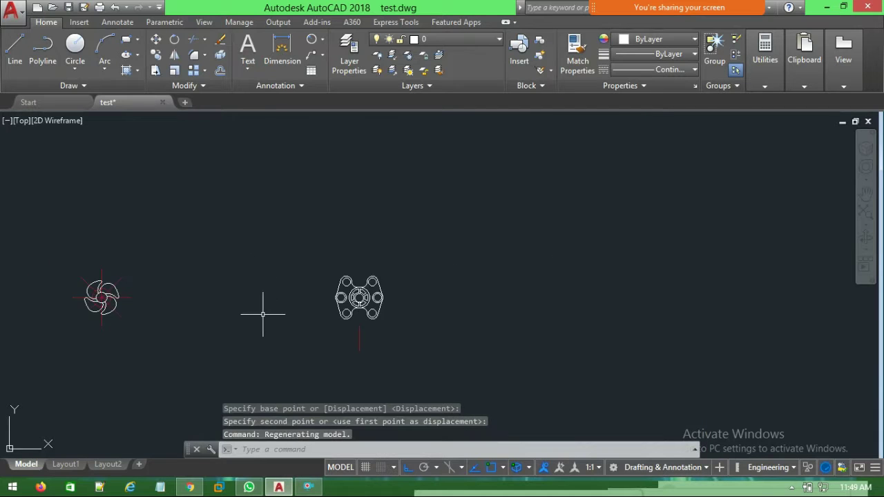
middle_click_drag(262, 311, 452, 290)
scroll(370, 315, "up", 4)
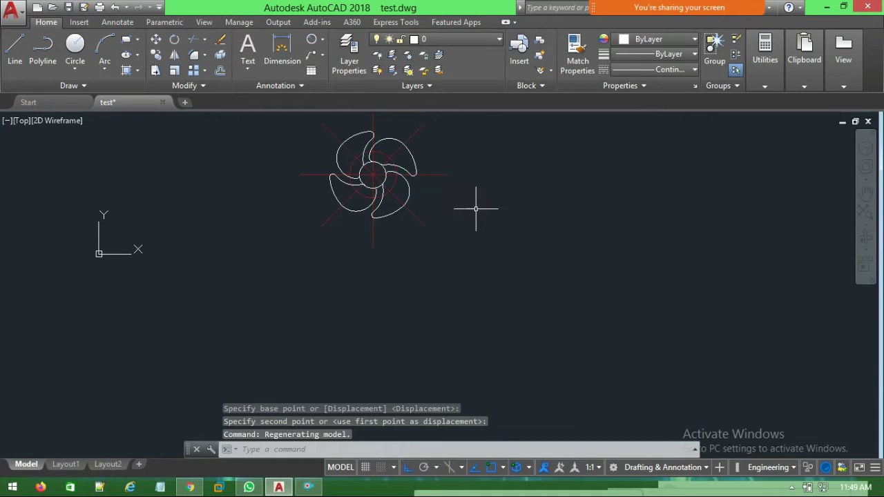
mouse_move(474, 203)
middle_mouse_down()
mouse_move(405, 385)
mouse_move(450, 351)
mouse_move(507, 261)
middle_mouse_up()
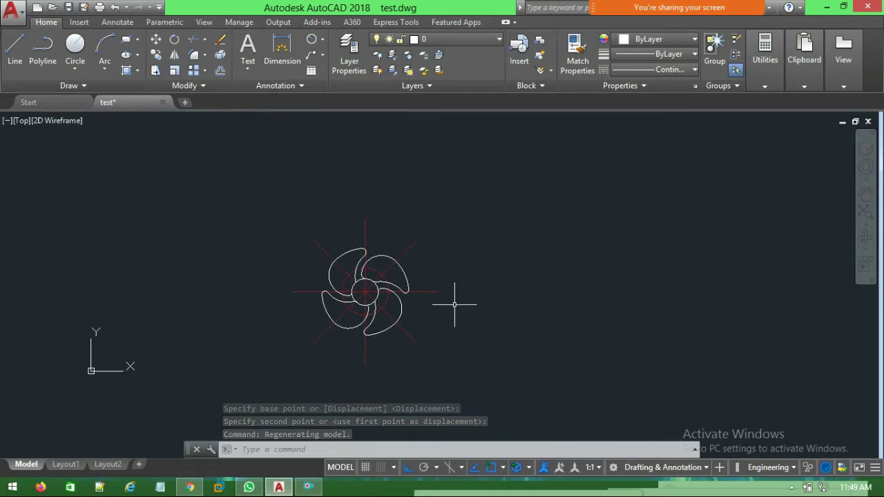
scroll(452, 298, "up", 1)
scroll(449, 297, "up", 3)
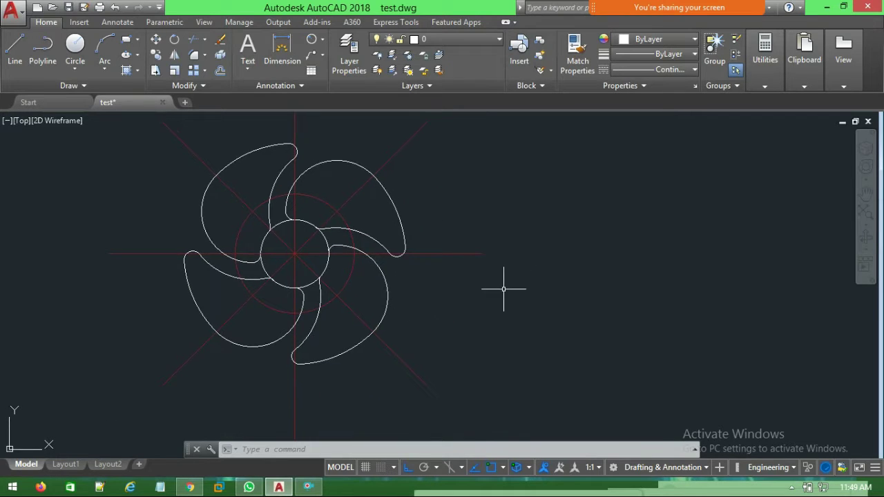
scroll(506, 283, "down", 3)
scroll(504, 289, "up", 3)
middle_click_drag(478, 276, 457, 317)
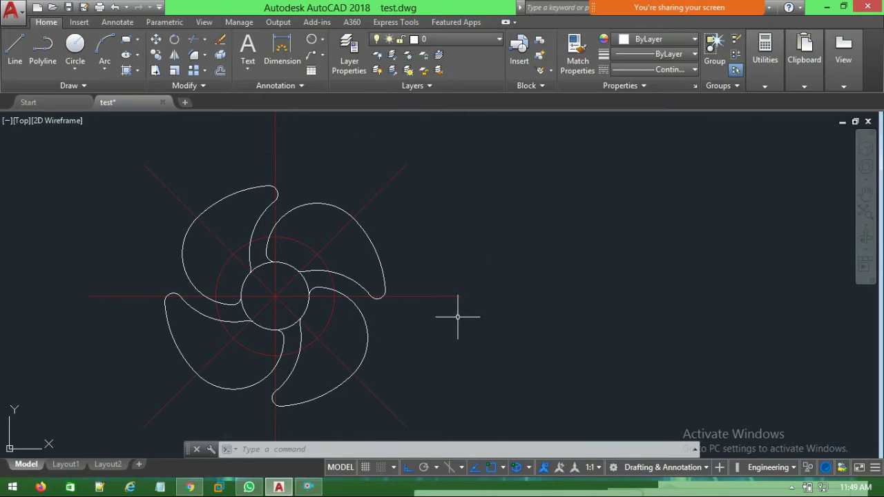
scroll(364, 265, "down", 2)
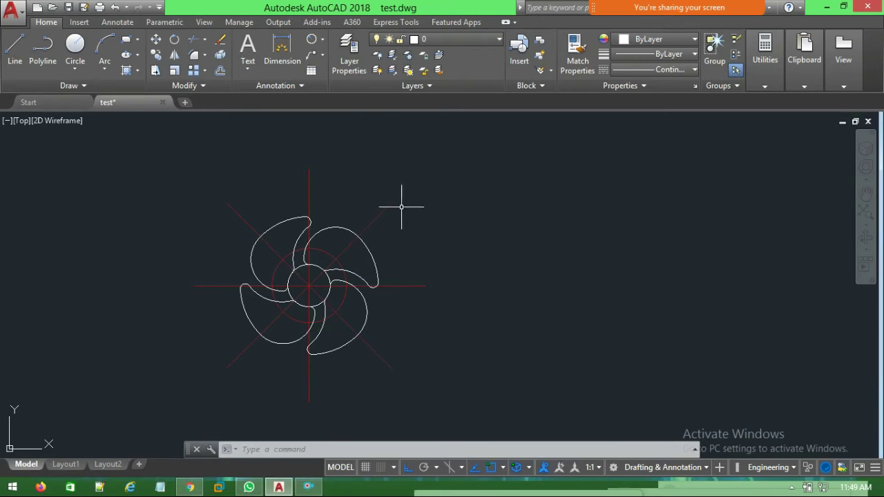
middle_click_drag(588, 266, 529, 268)
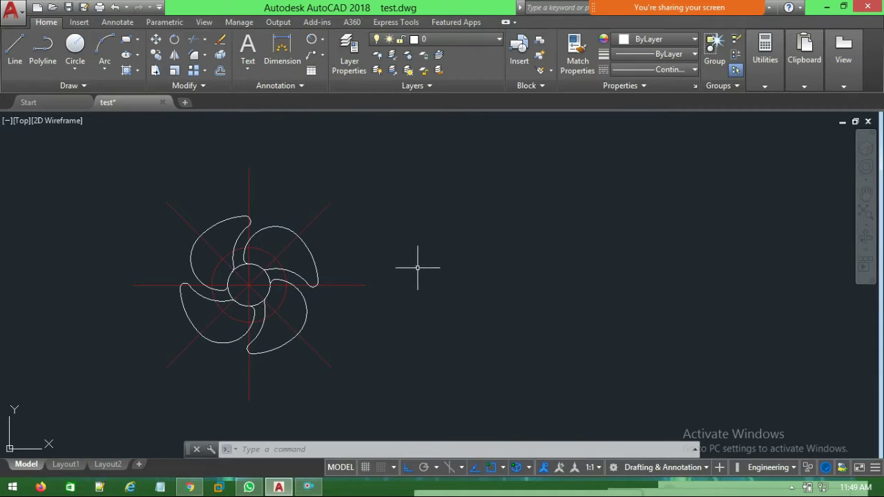
middle_click_drag(541, 289, 476, 295)
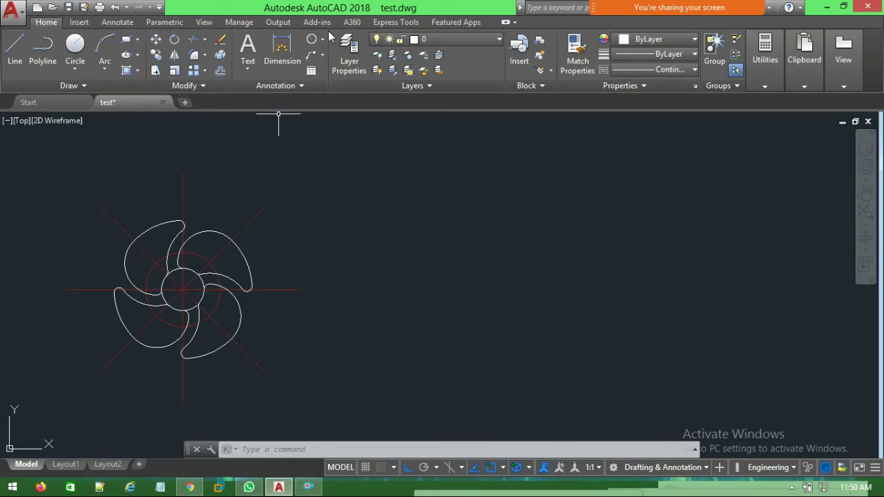
Measure the small hub circle's radius with a radius dimension, then cancel it
left_click(322, 42)
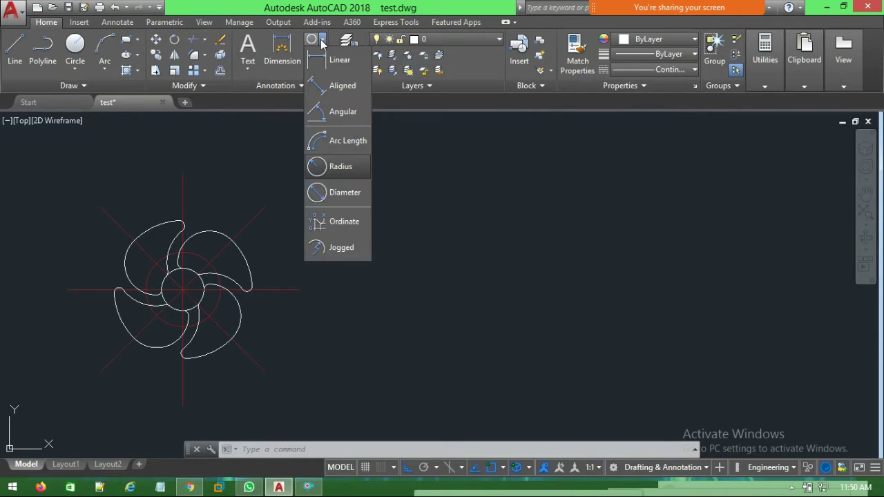
left_click(339, 168)
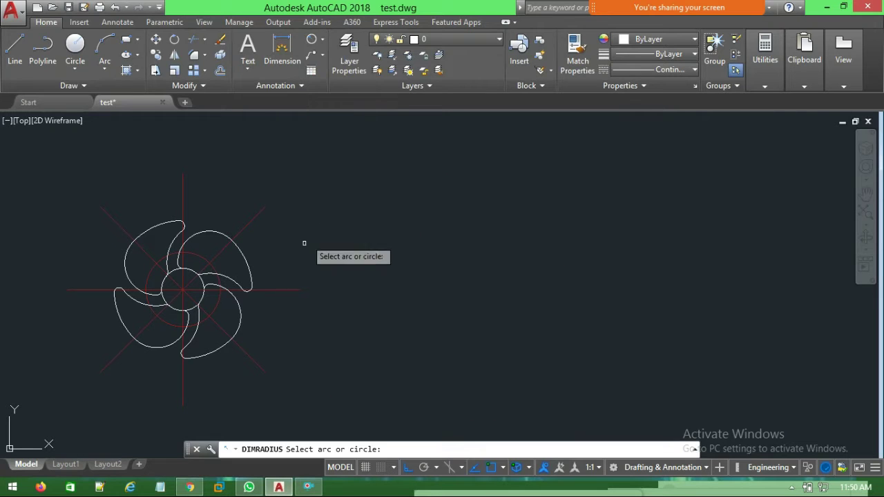
left_click(205, 285)
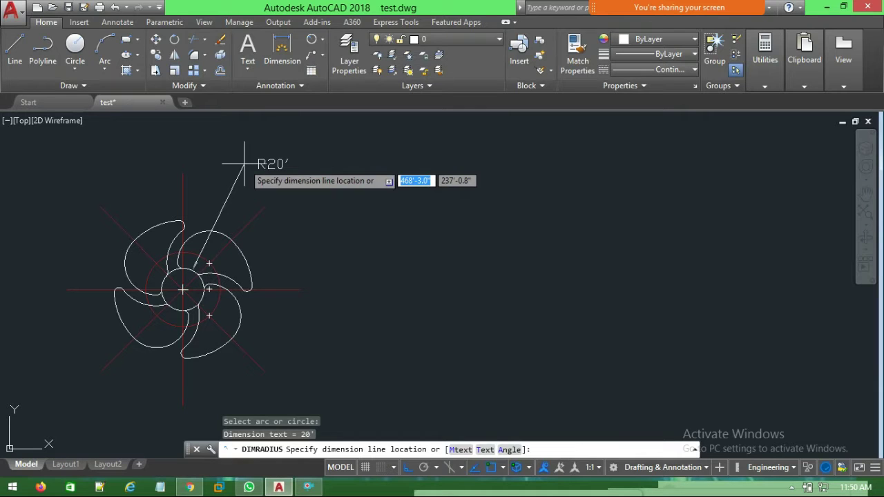
key("Escape")
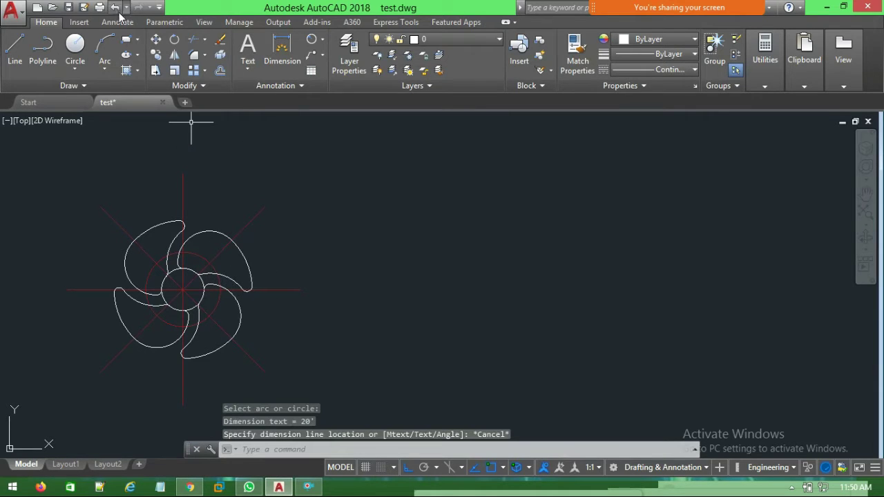
Draw a radius-20 circle in the empty space right of the fan
left_click(75, 44)
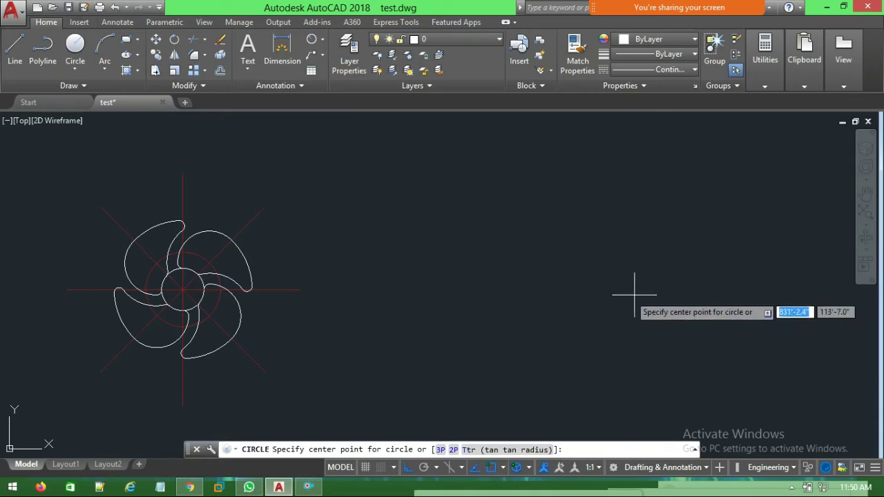
left_click(564, 283)
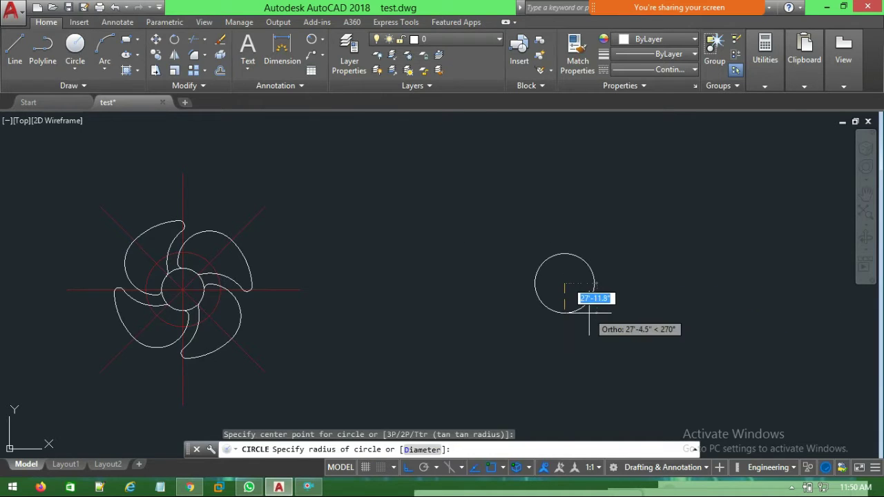
type("20")
key("Return")
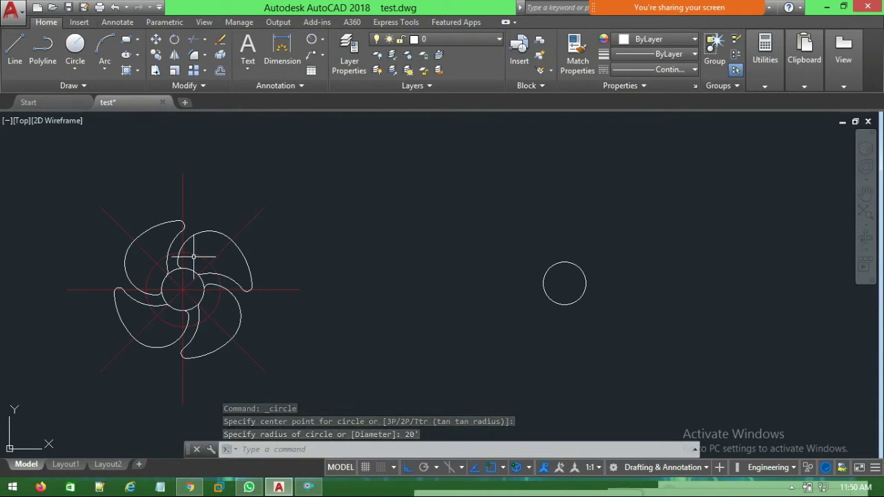
Read R35 from the fan's red reference circle and recentre the view on both drawings
scroll(194, 254, "up", 2)
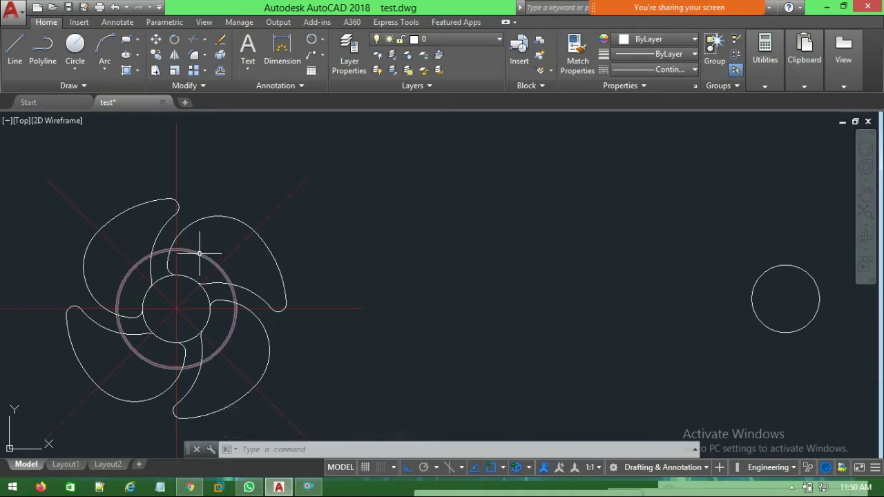
left_click(312, 42)
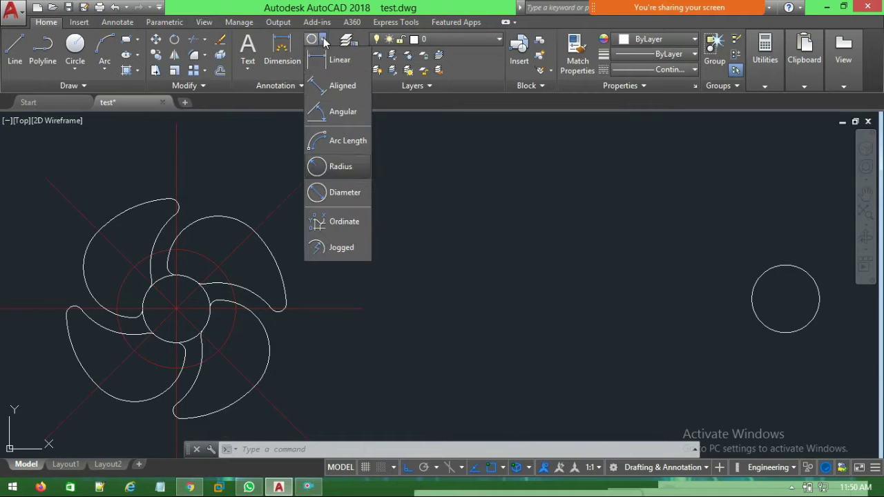
left_click(338, 173)
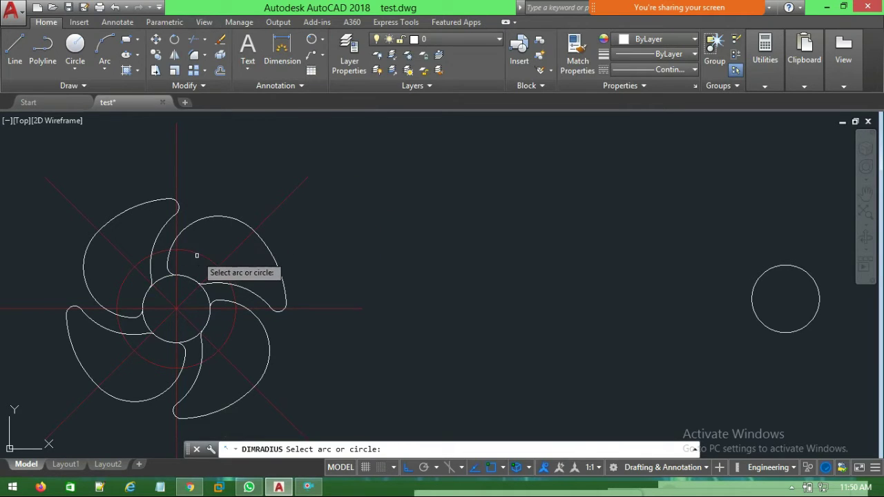
left_click(199, 255)
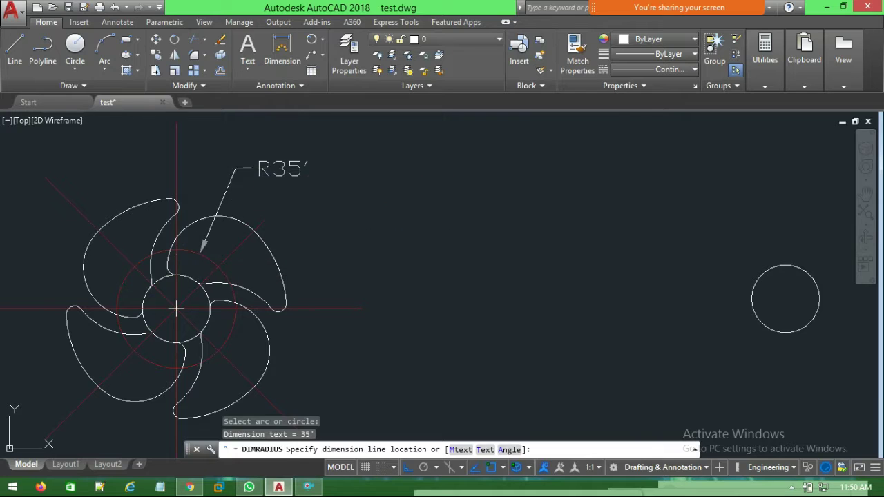
key("Escape")
scroll(523, 269, "down", 5)
scroll(523, 294, "up", 1)
scroll(554, 297, "up", 2)
middle_click_drag(554, 297, 628, 356)
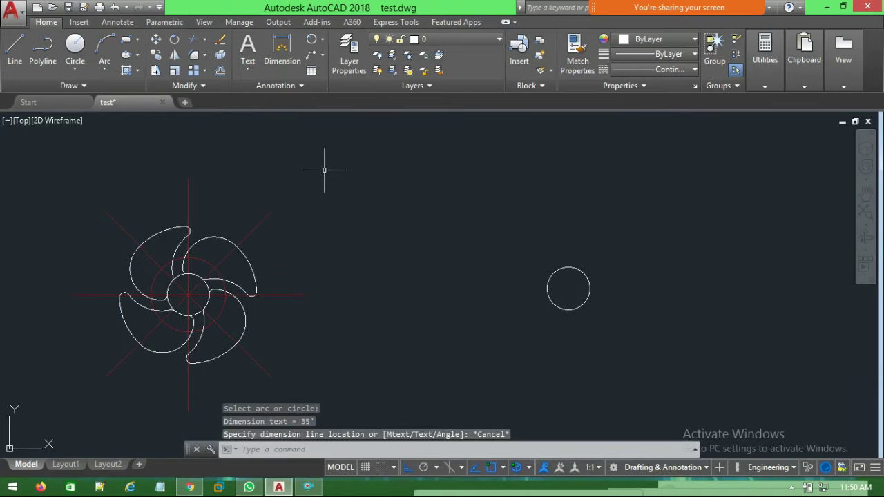
left_click(75, 44)
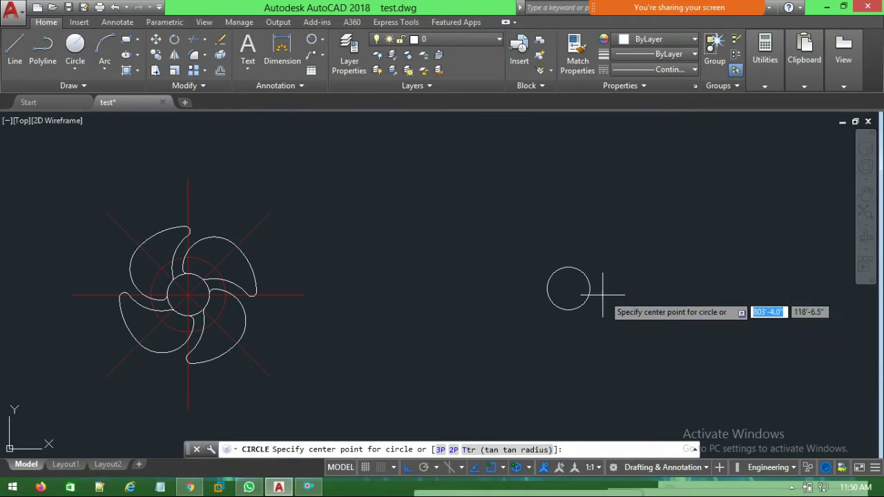
Draw a radius-35 circle concentric with the 20-radius circle and colour it dark red
left_click(569, 288)
type("35")
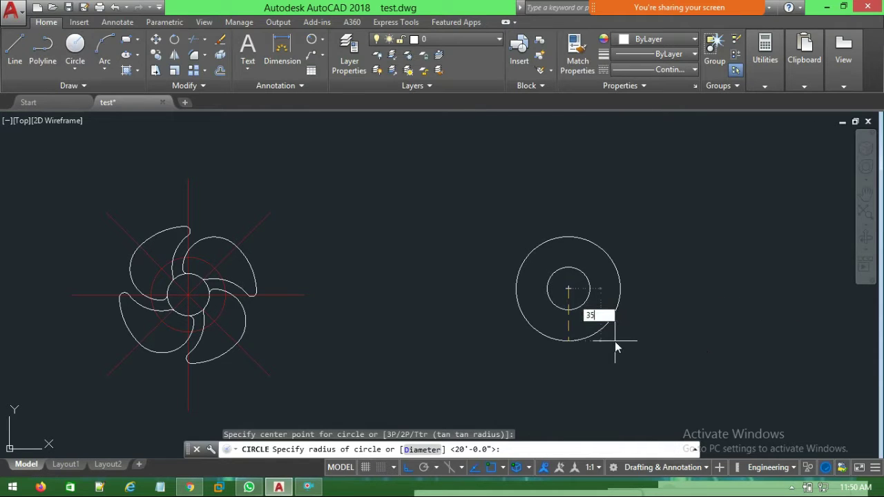
key("Return")
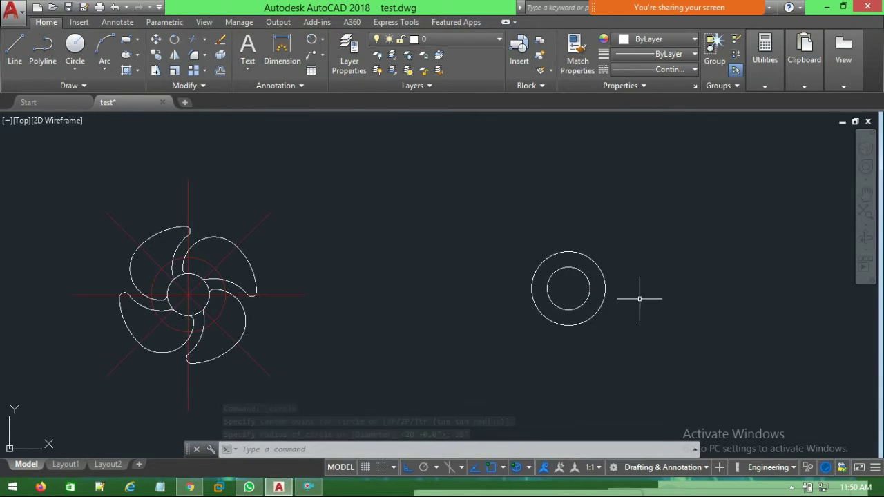
left_click(585, 256)
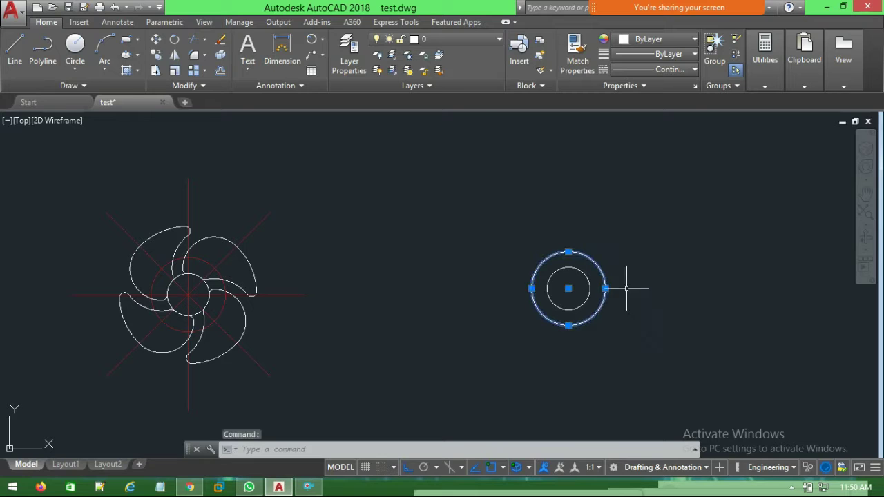
left_click(648, 40)
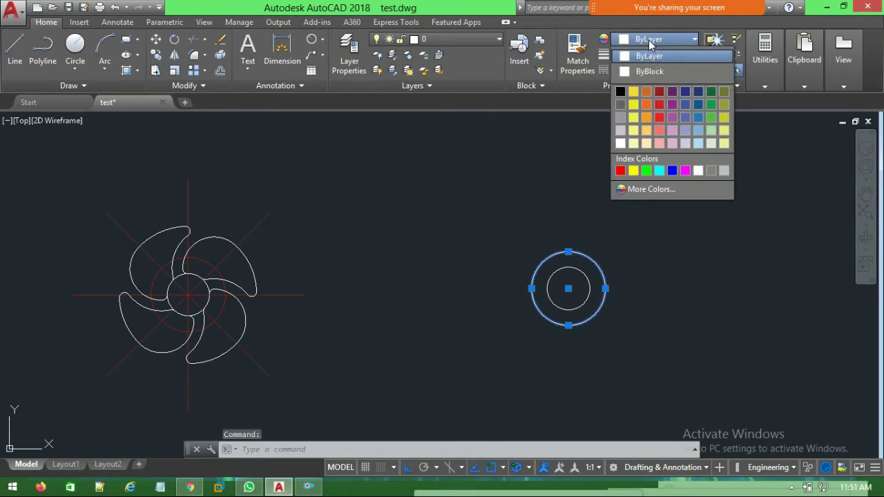
left_click(660, 91)
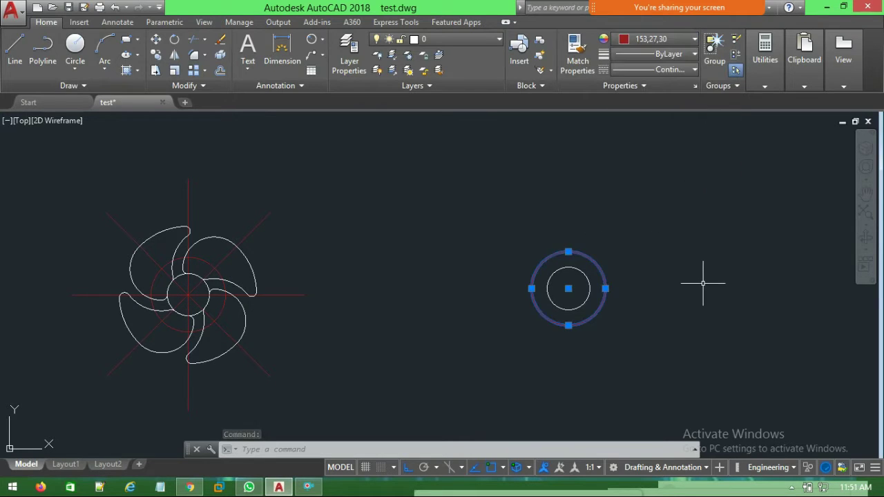
key("Escape")
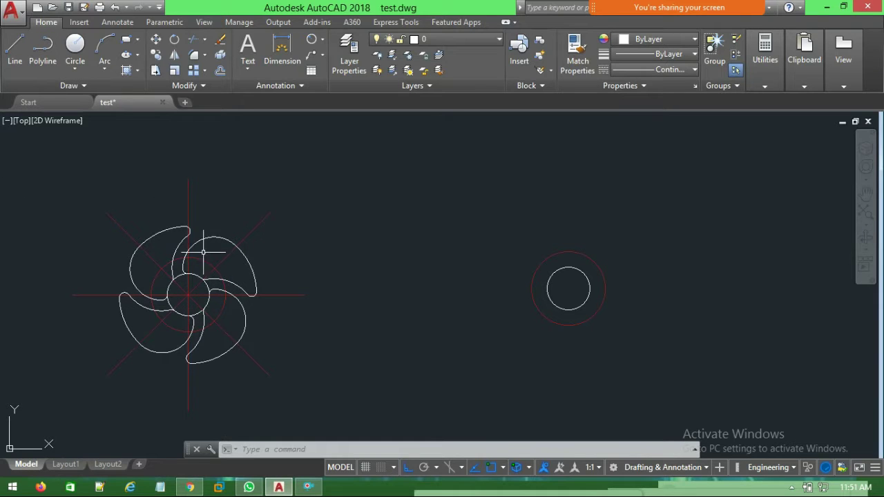
Draw a vertical line straight up from the circles' shared centre and colour it dark red
left_click(15, 47)
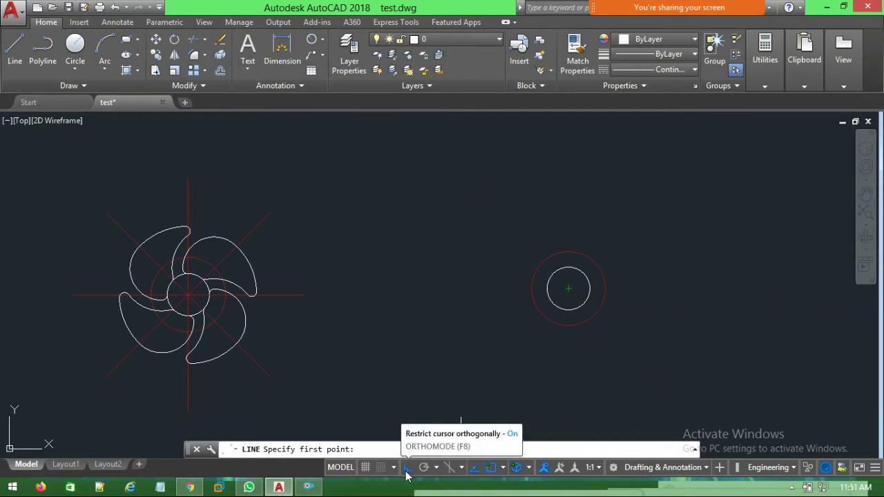
left_click(569, 288)
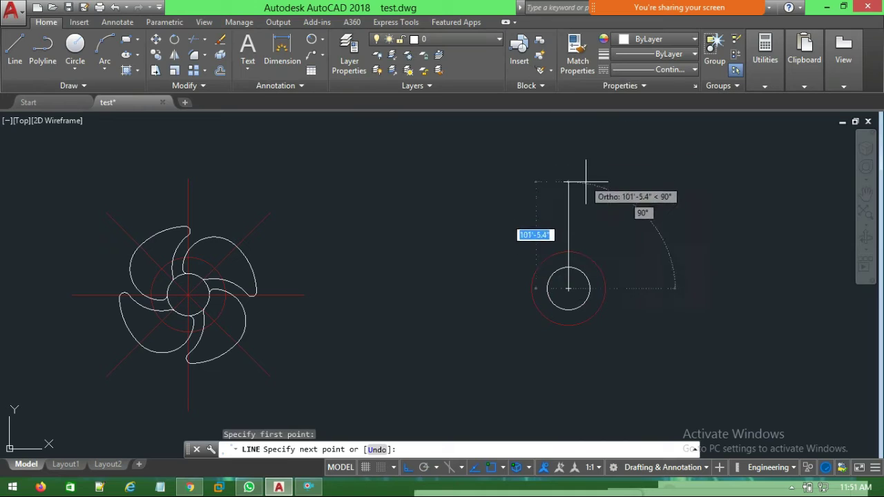
left_click(574, 139)
key("Escape")
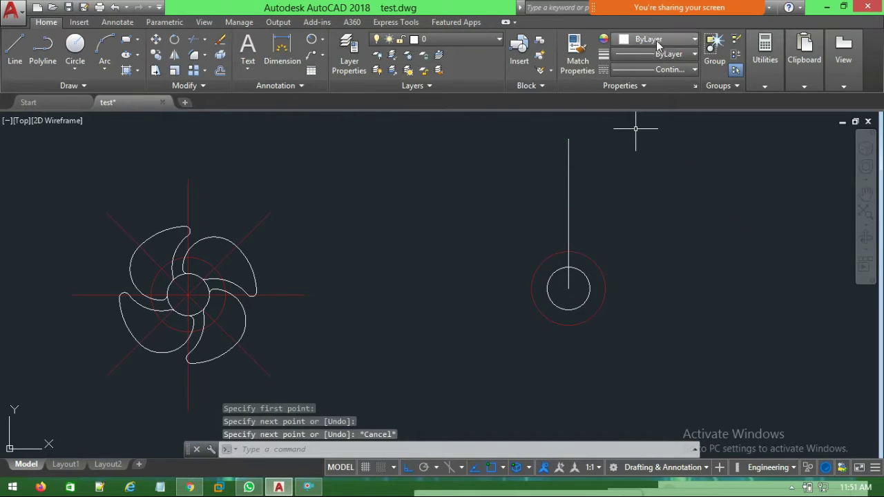
left_click(656, 39)
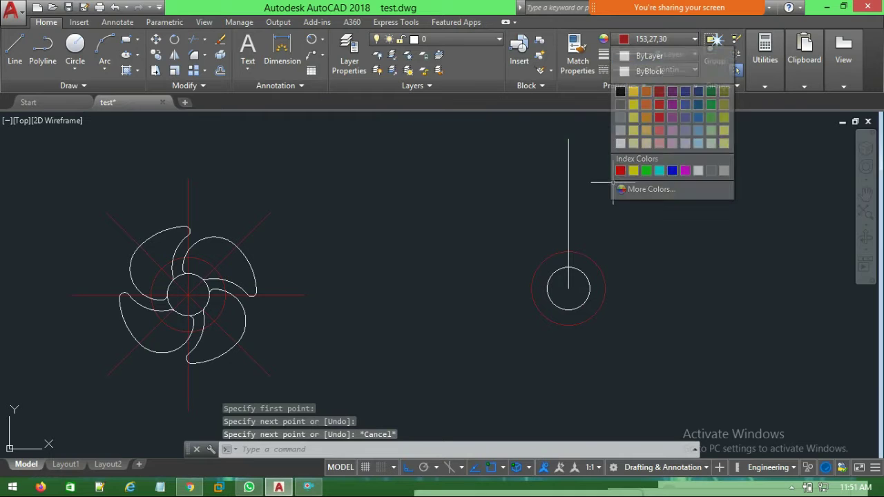
left_click(568, 200)
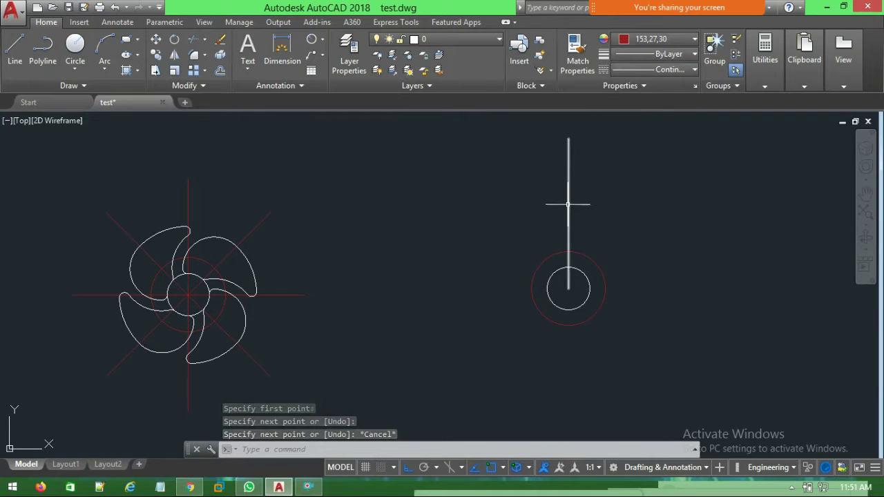
left_click(656, 40)
left_click(642, 72)
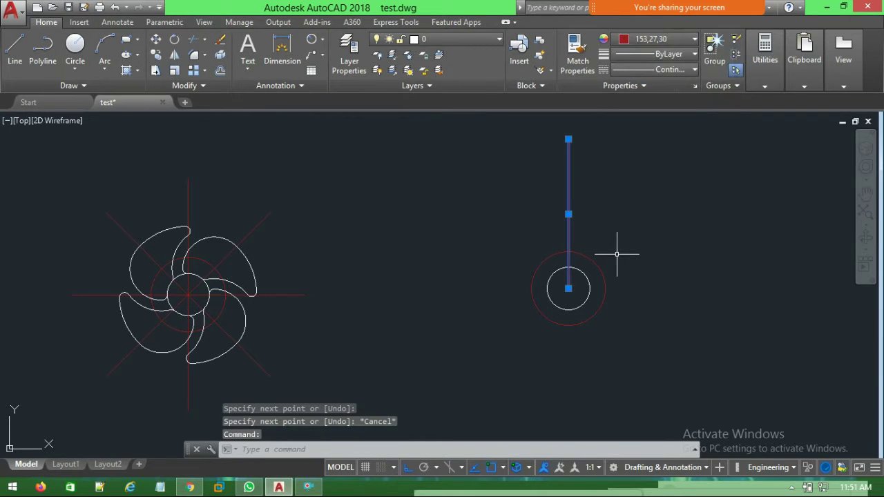
key("Escape")
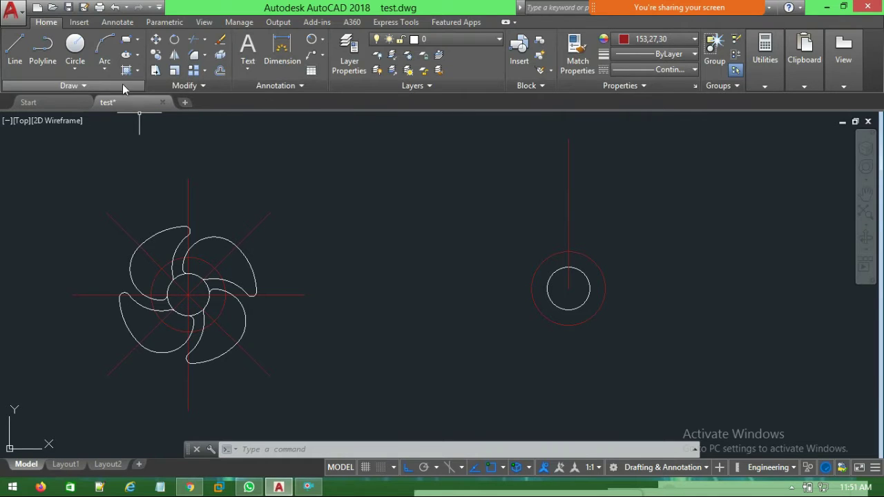
Polar-array the vertical line into 8 items around the circle centre
left_click(205, 71)
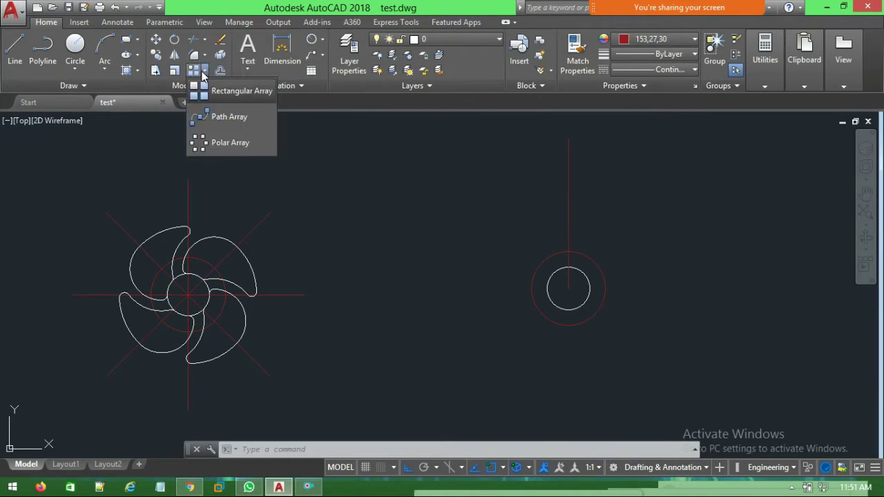
left_click(209, 146)
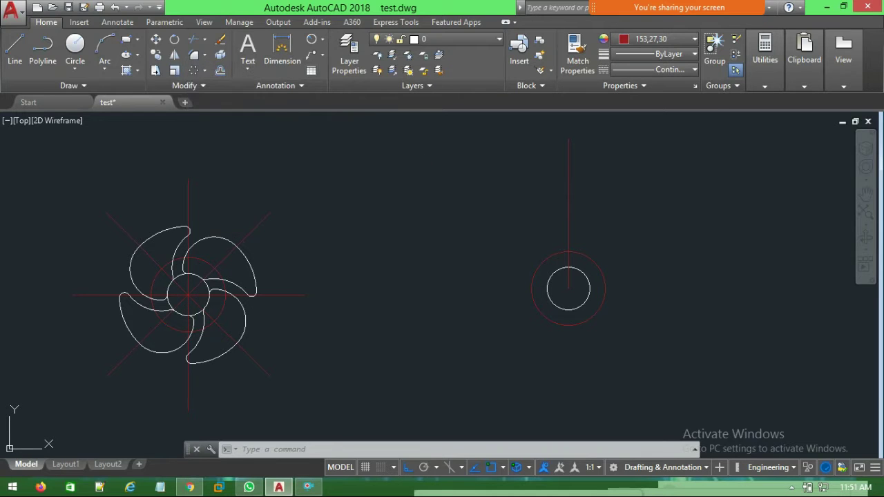
left_click(569, 153)
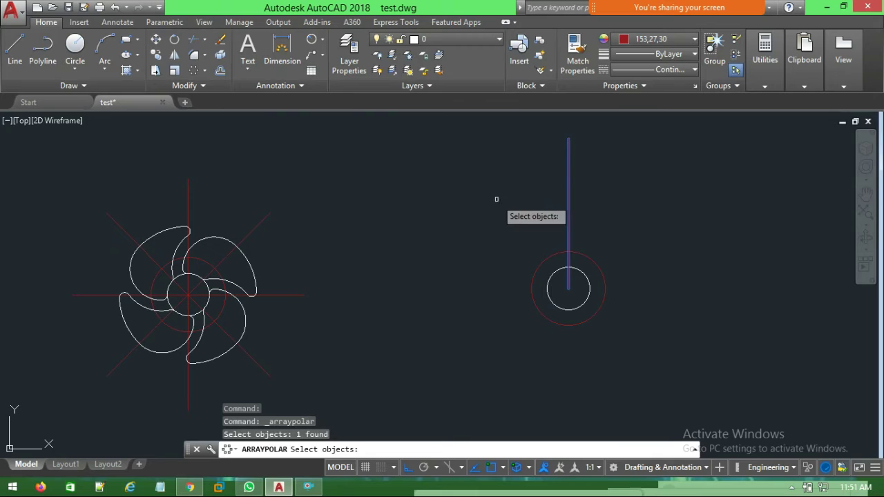
key("Return")
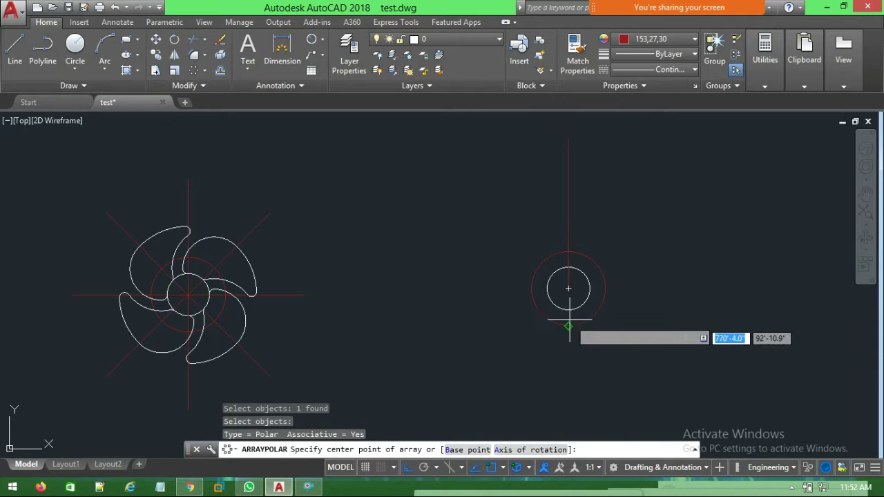
left_click(568, 289)
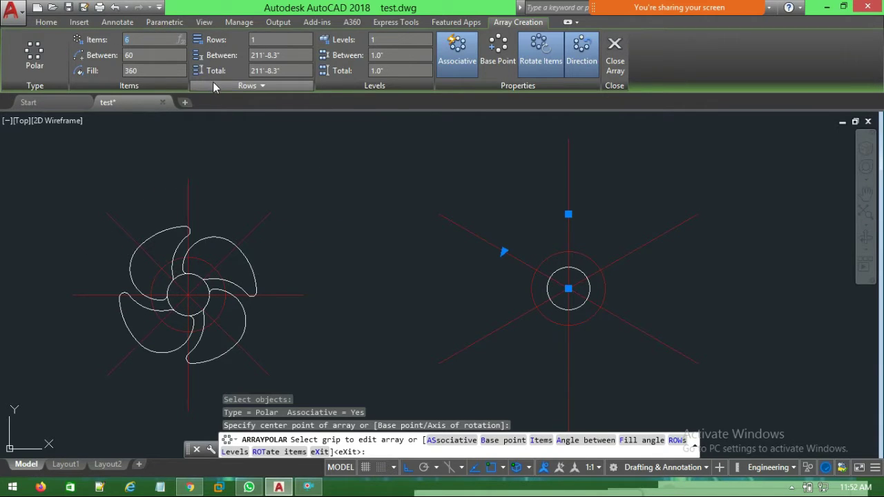
type("8")
key("Return")
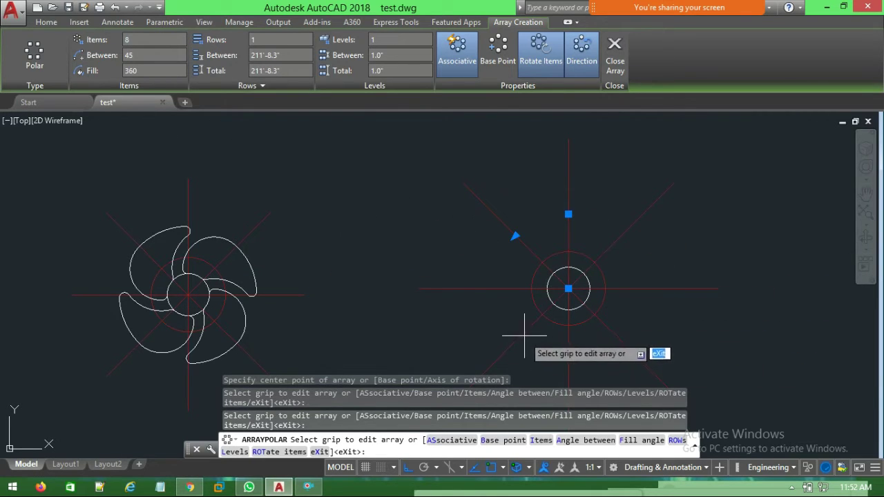
key("Escape")
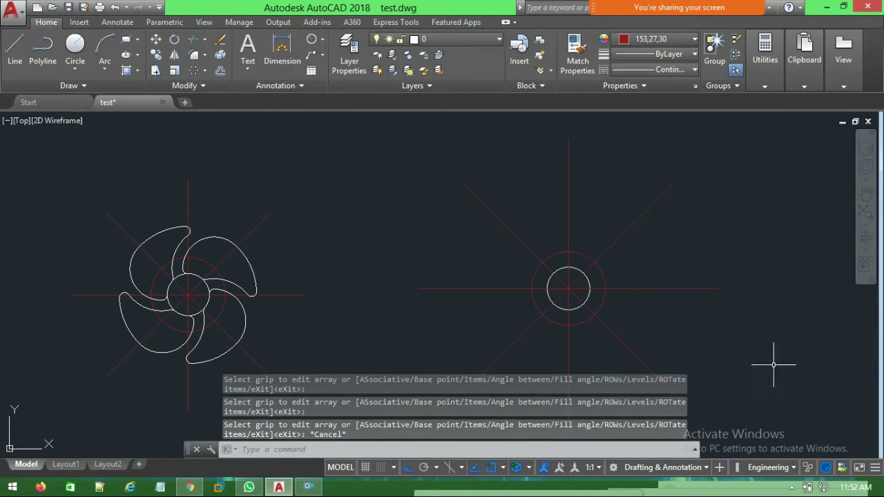
Zoom in on the fan's blades and select an upper blade arc to inspect it
scroll(414, 245, "down", 3)
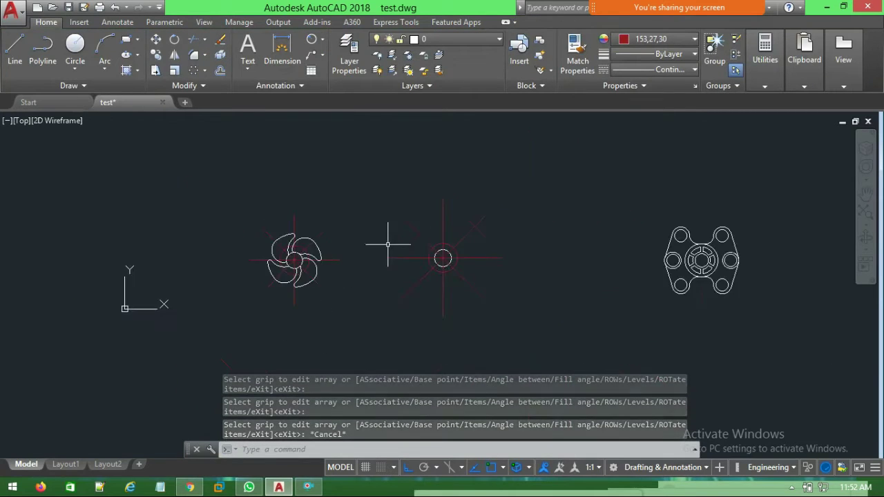
scroll(392, 247, "up", 2)
scroll(401, 255, "up", 1)
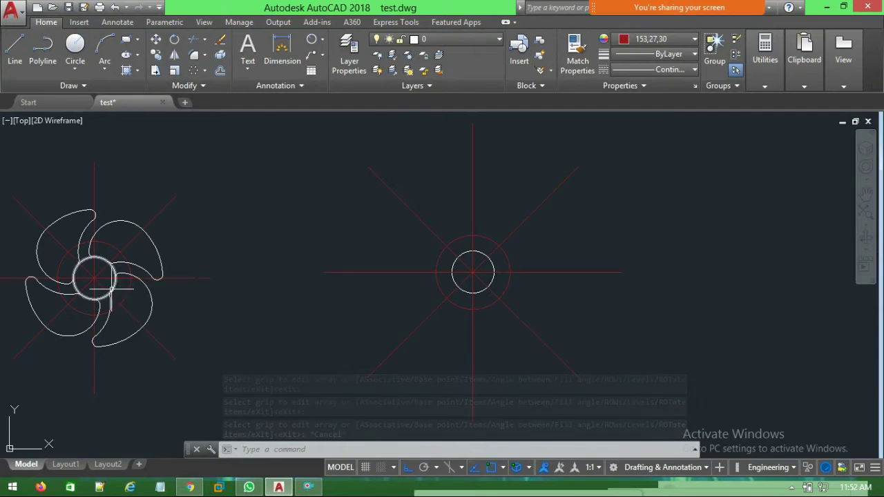
middle_click_drag(272, 296, 371, 296)
scroll(271, 298, "up", 3)
scroll(405, 314, "down", 2)
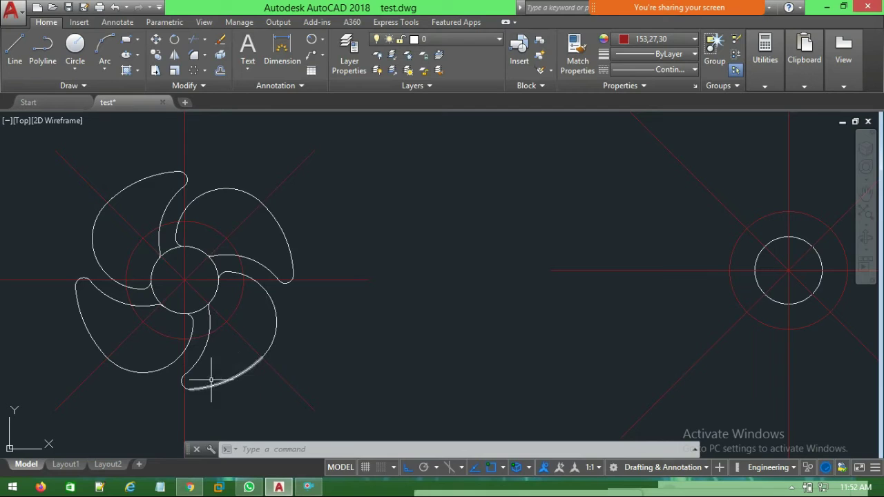
scroll(264, 338, "up", 2)
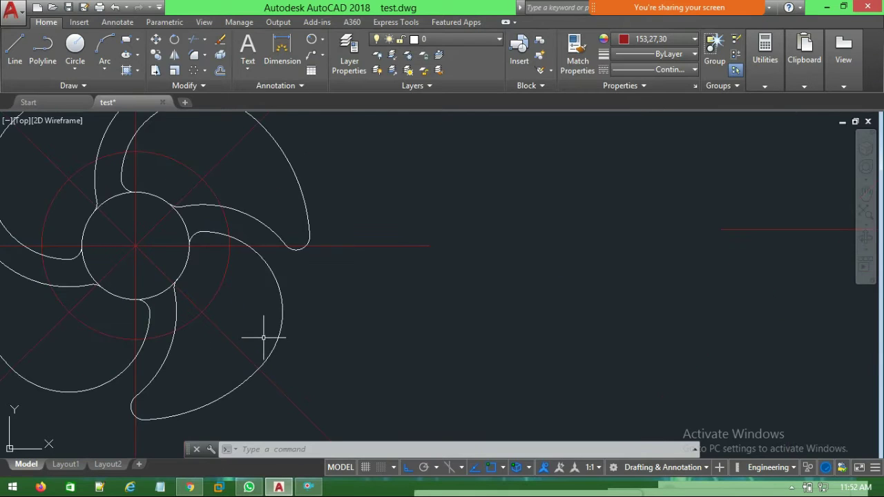
left_click(253, 246)
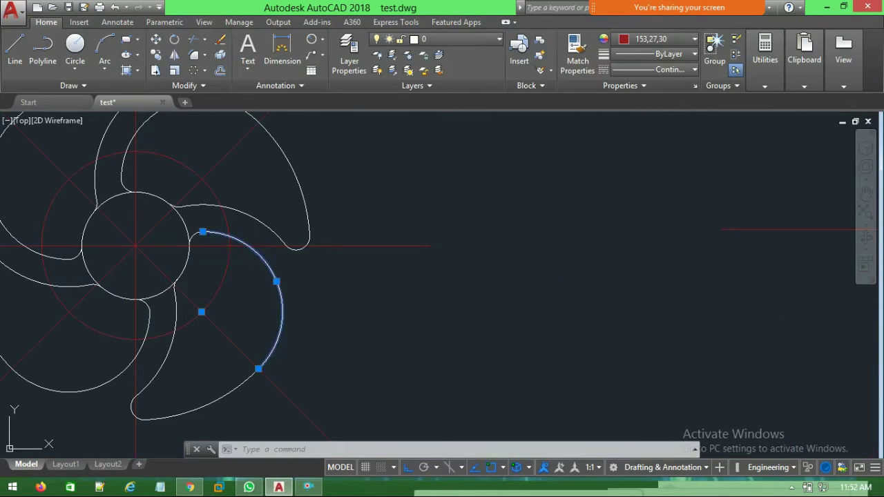
key("Escape")
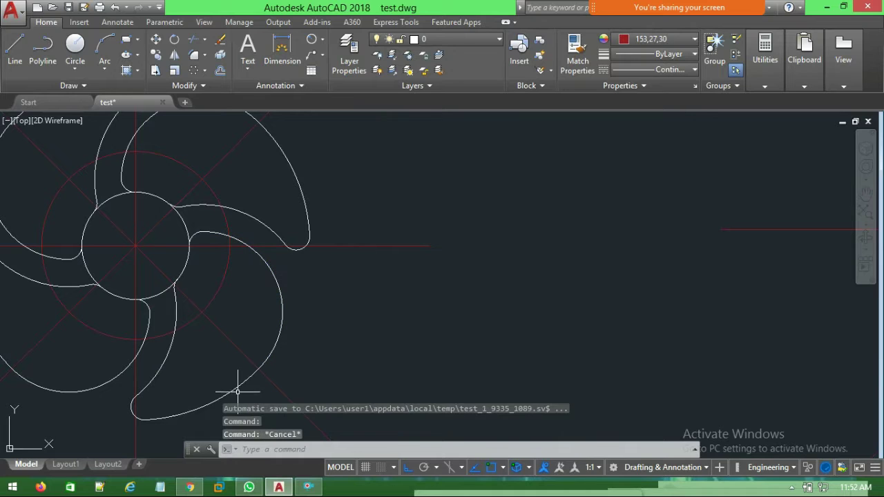
Inspect the lower blade's outer and inner arcs, then pick the right blade's outer arc
left_click(226, 393)
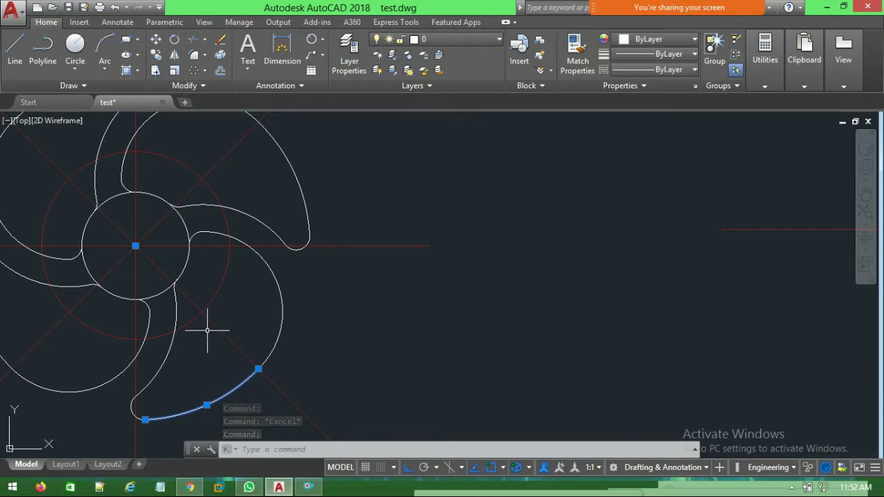
left_click(169, 346)
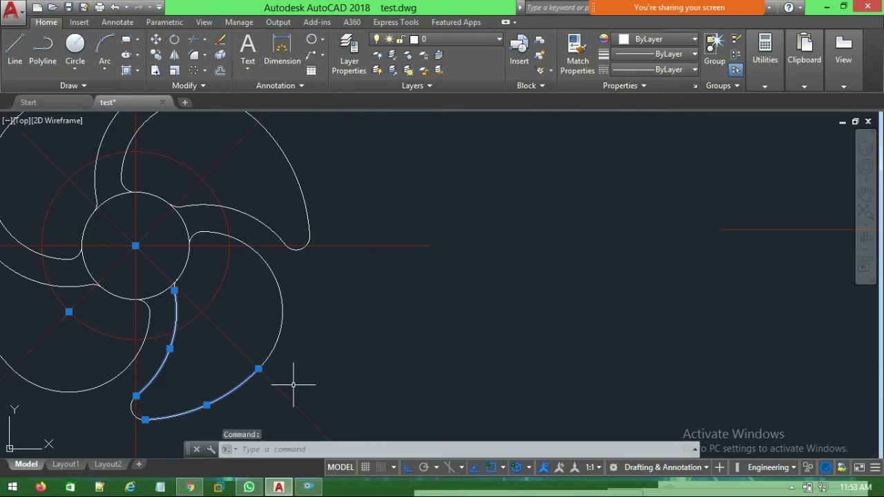
key("Escape")
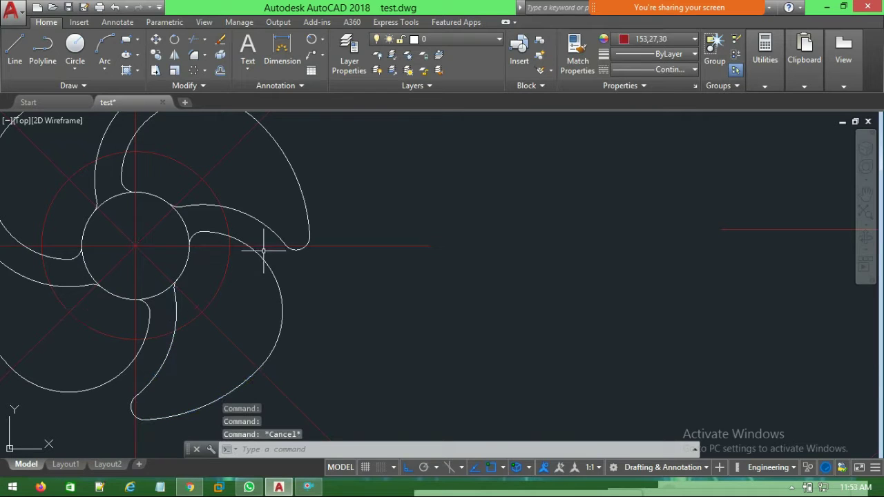
mouse_move(261, 255)
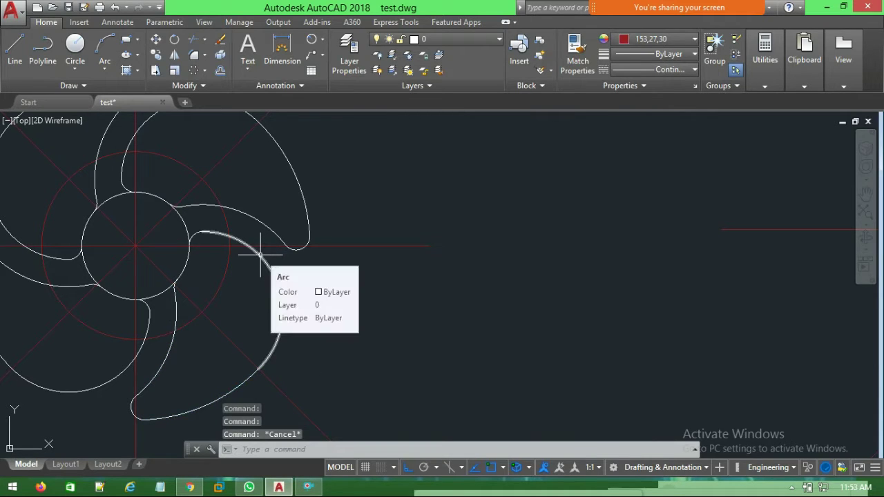
left_click(263, 252)
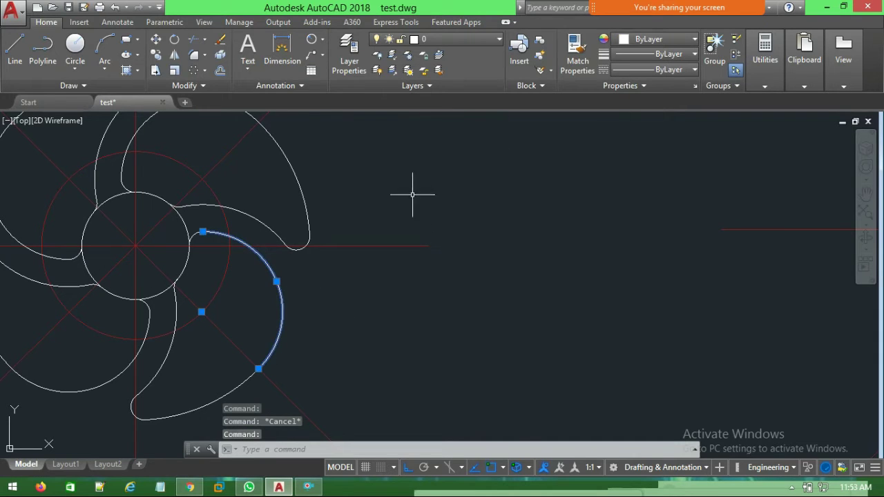
left_click(311, 41)
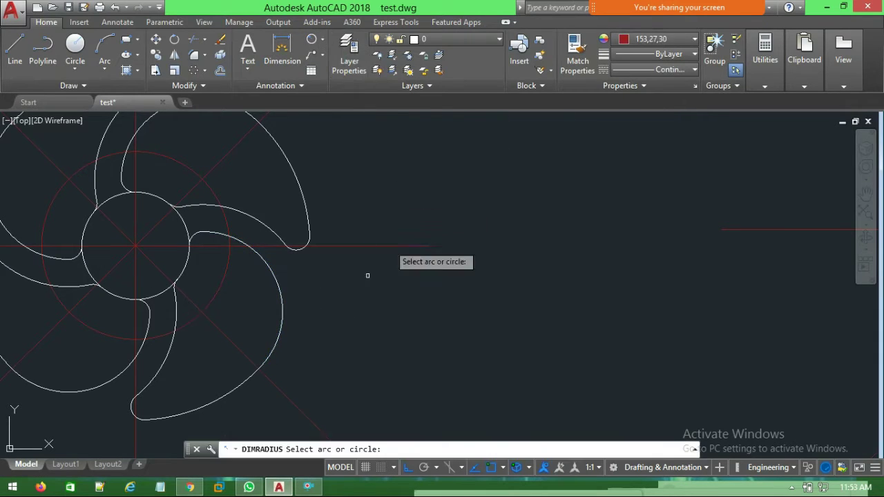
Undo a first radius dimension attempt and reset the current colour to ByLayer
left_click(282, 304)
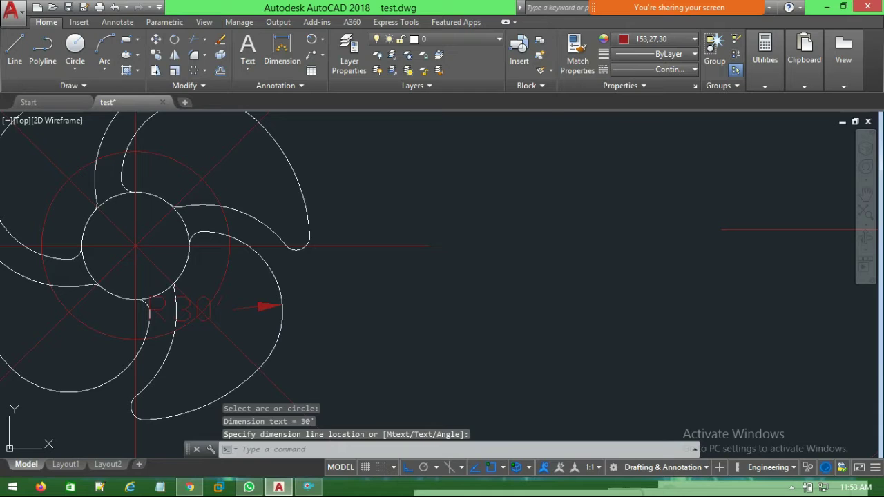
key("ctrl+z")
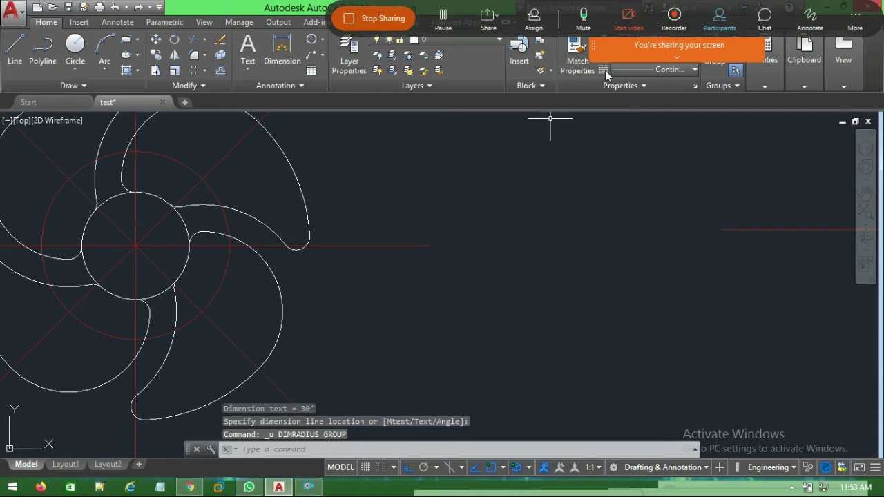
left_click(310, 43)
left_click(637, 41)
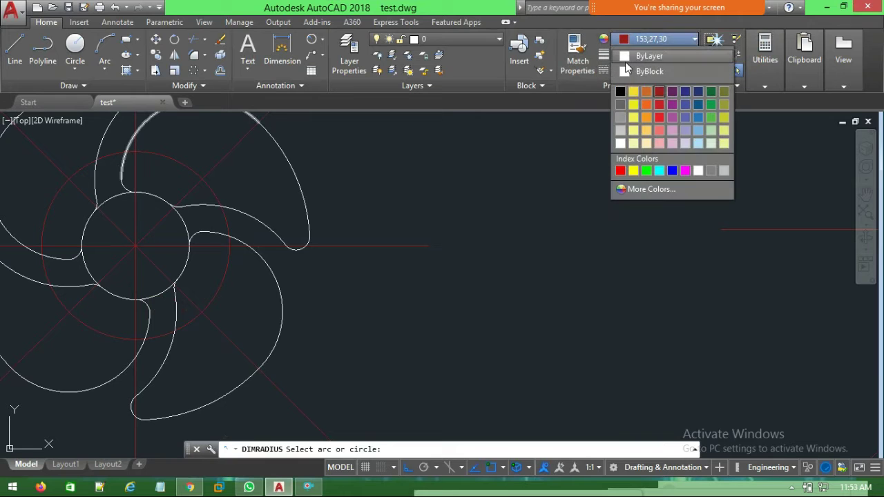
left_click(646, 56)
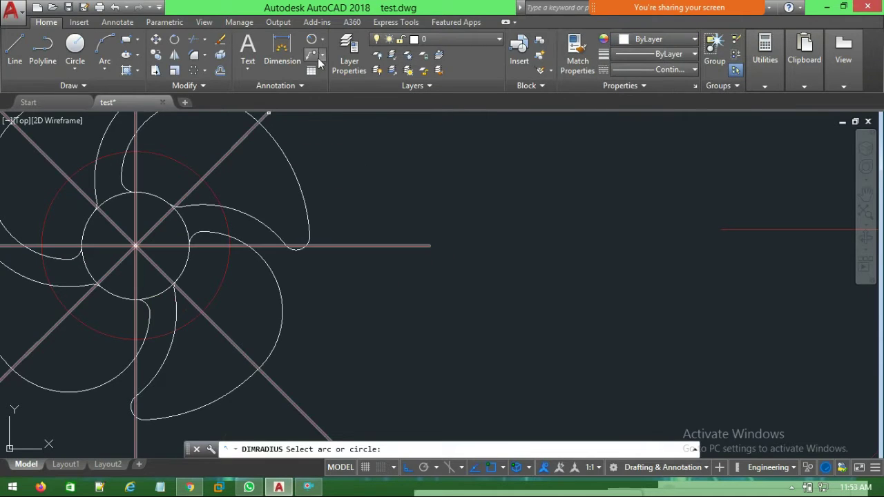
left_click(314, 41)
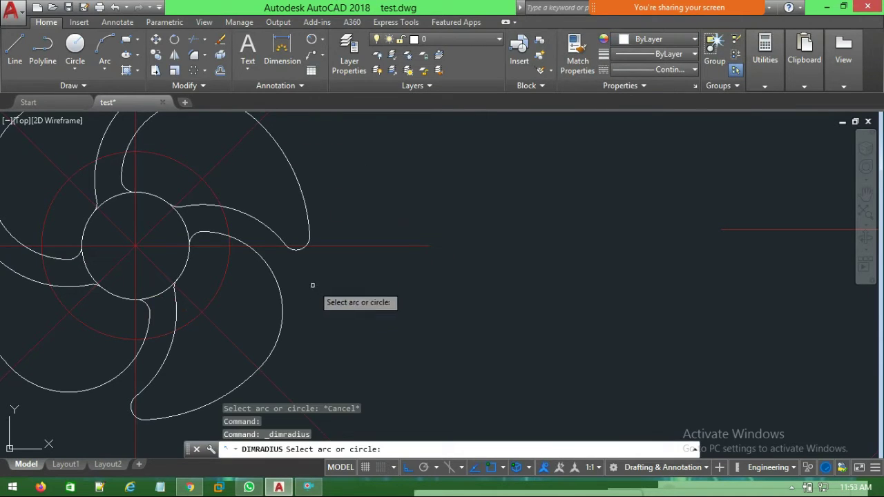
left_click(273, 268)
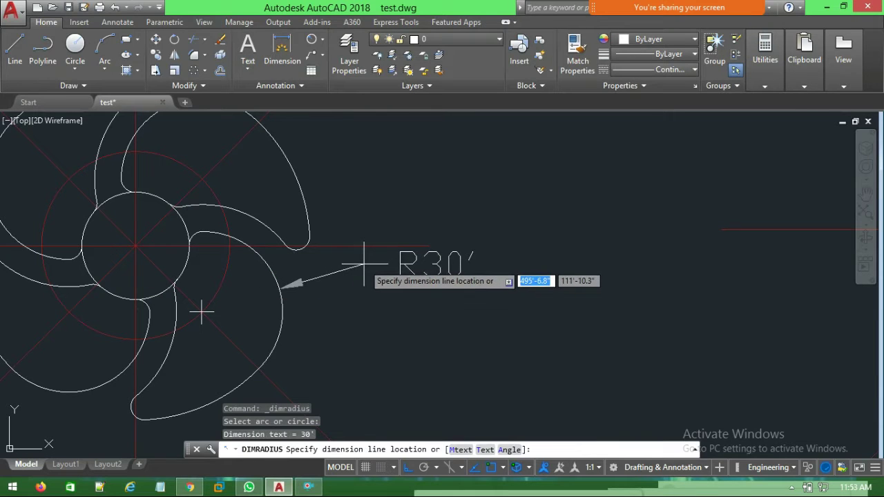
key("Escape")
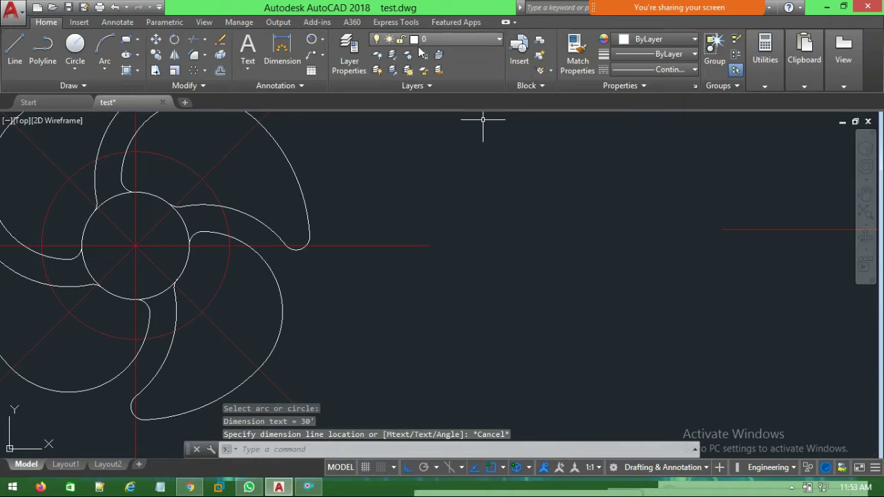
Place R30', R40' and R65' radius dimensions on the right, upper and lower blade arcs
key("Return")
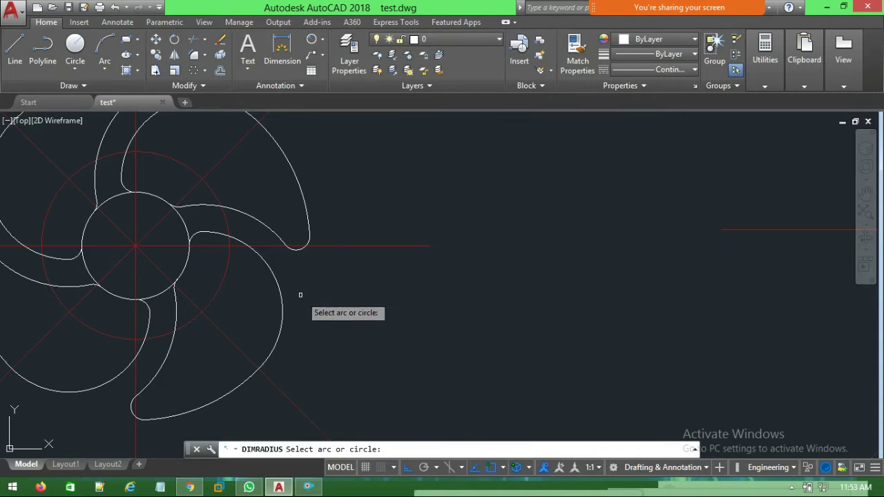
left_click(280, 289)
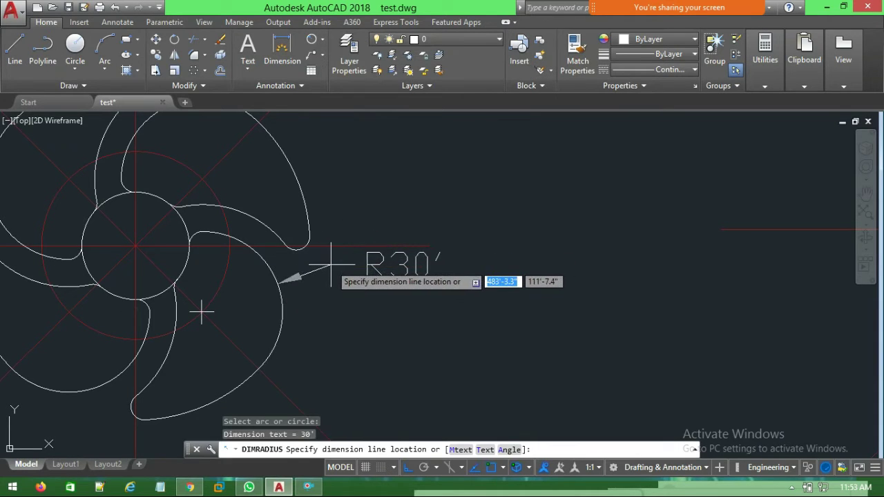
left_click(330, 264)
key("Return")
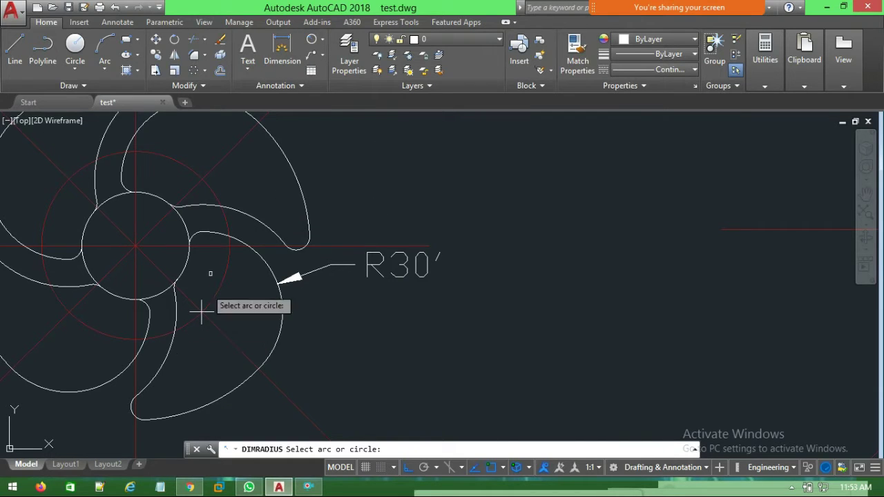
left_click(237, 214)
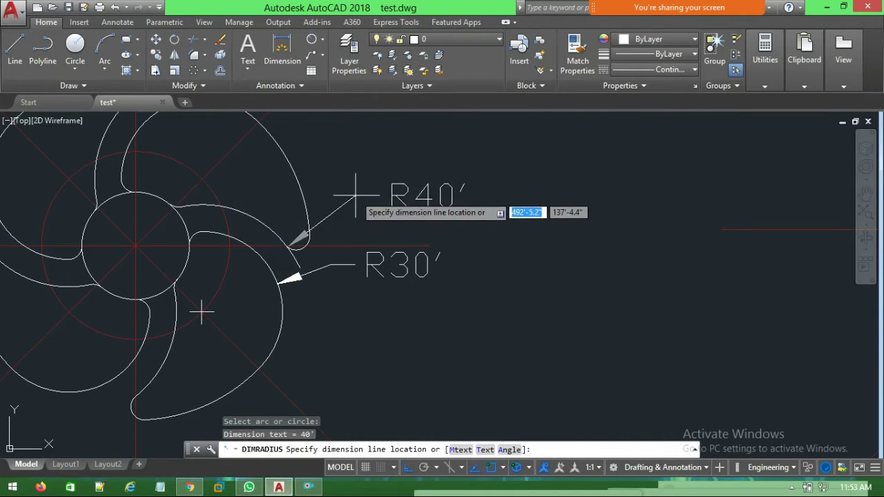
left_click(332, 161)
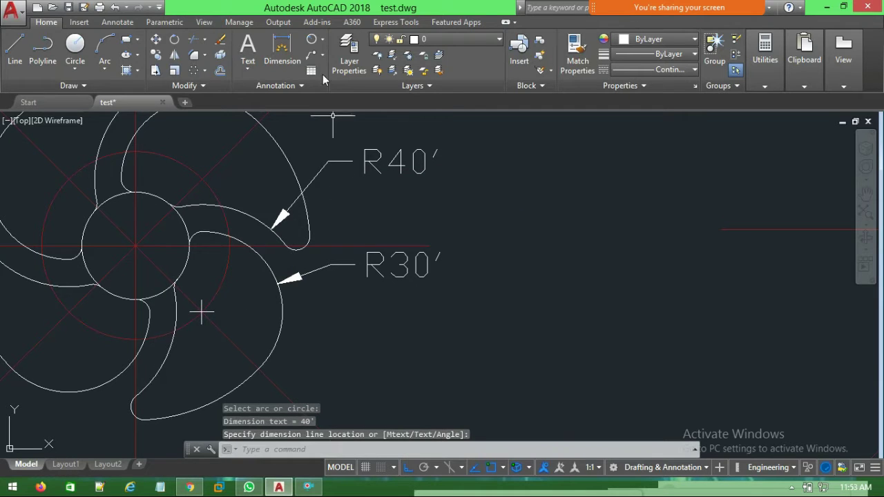
left_click(313, 42)
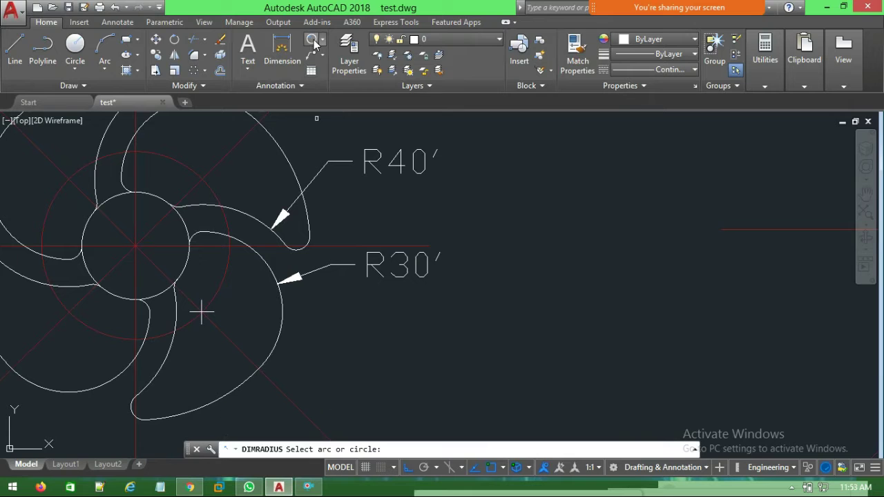
left_click(234, 391)
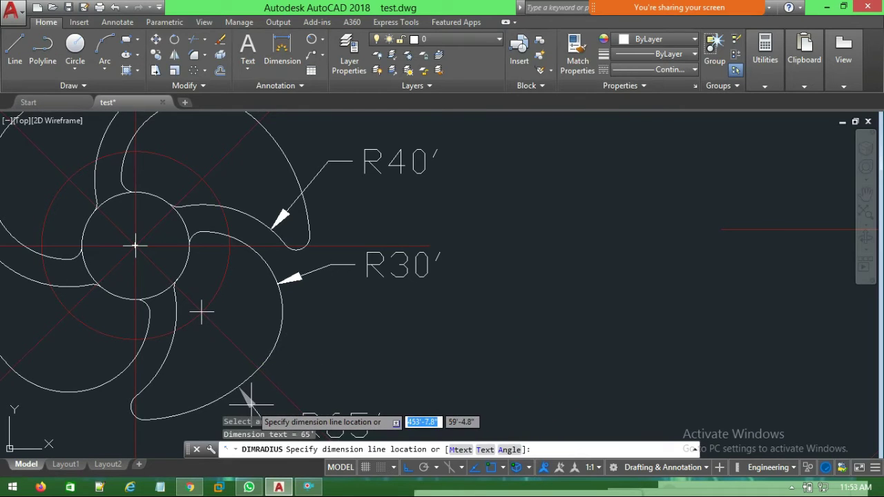
left_click(251, 406)
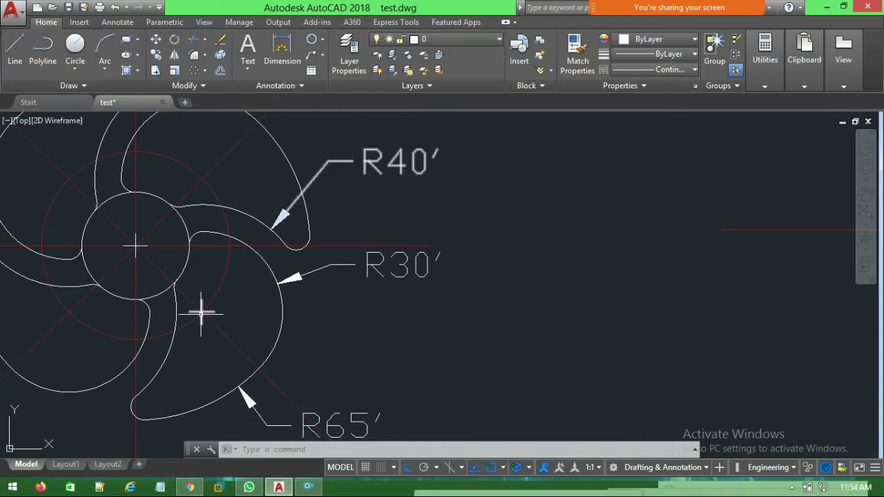
Delete the R30' and R65' dimensions from the fan's blades
left_click(332, 265)
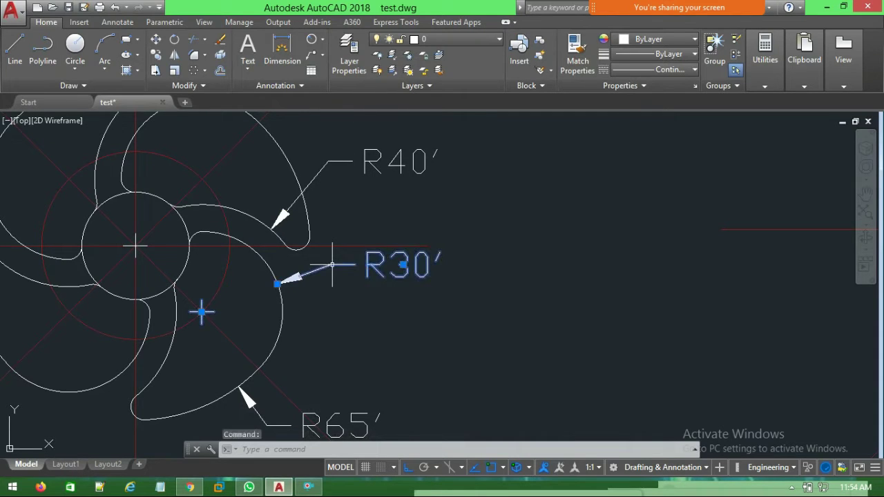
key("Delete")
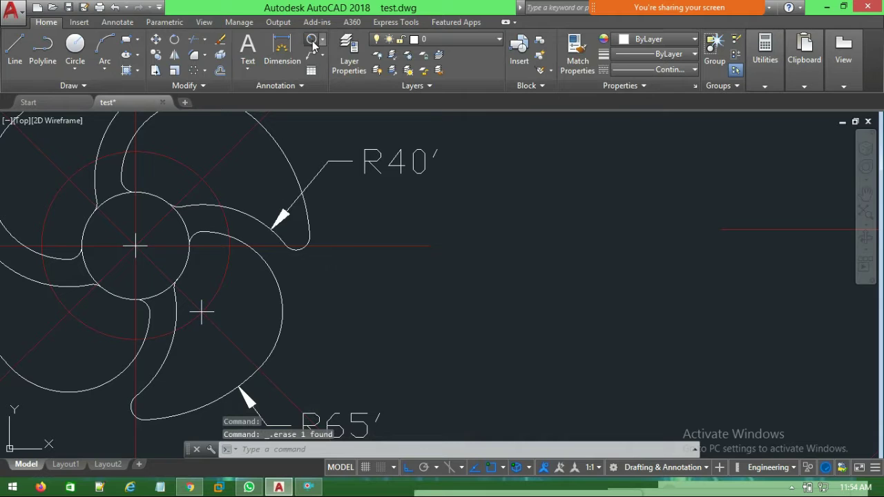
left_click(312, 42)
left_click(280, 289)
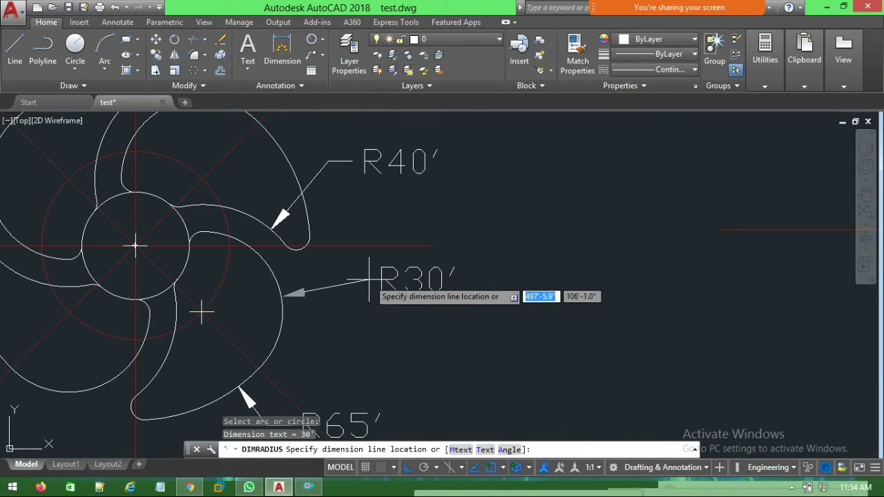
key("Escape")
left_click(244, 392)
key("Delete")
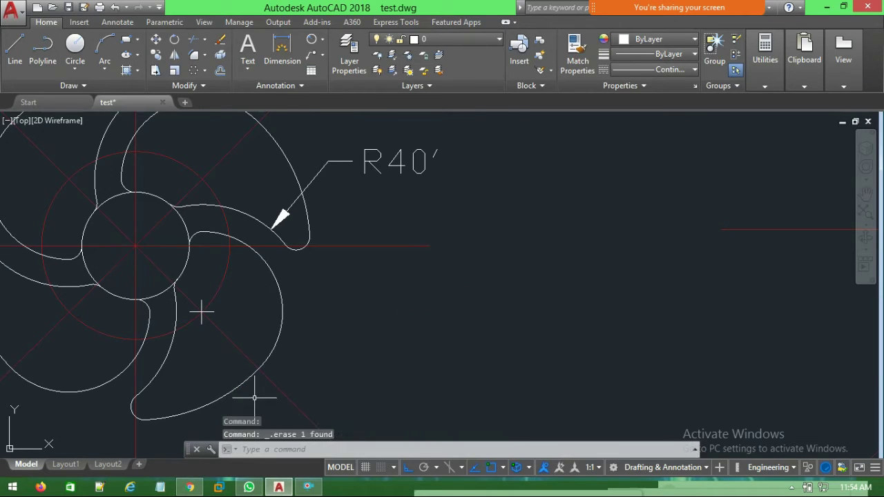
Delete the R40' label and place a fresh R30' dimension on the right blade's outer arc
left_click(373, 151)
left_click(373, 162)
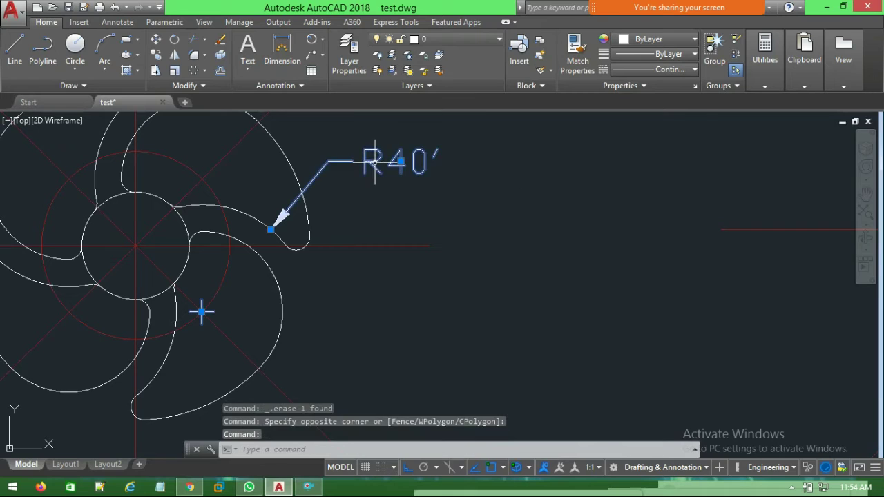
key("Delete")
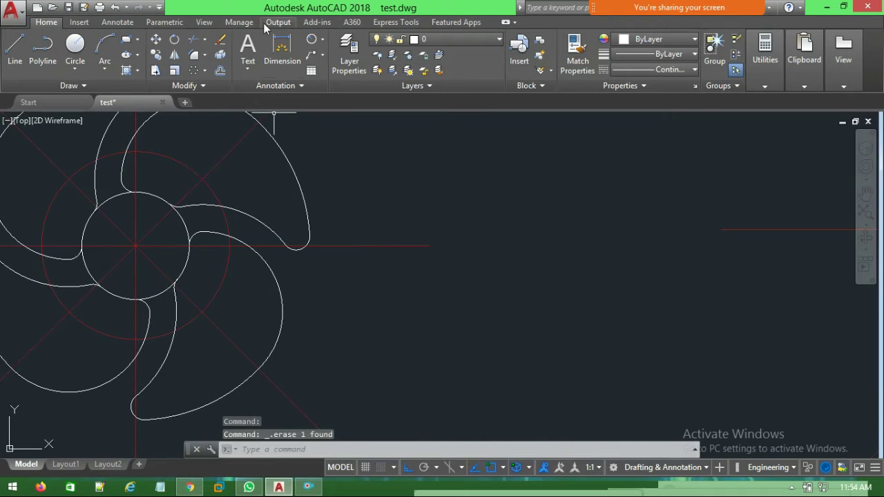
left_click(315, 40)
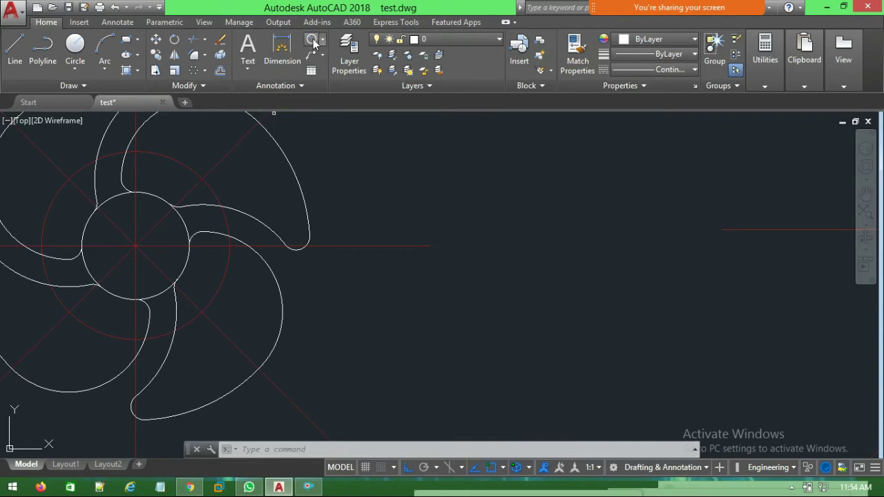
left_click(276, 279)
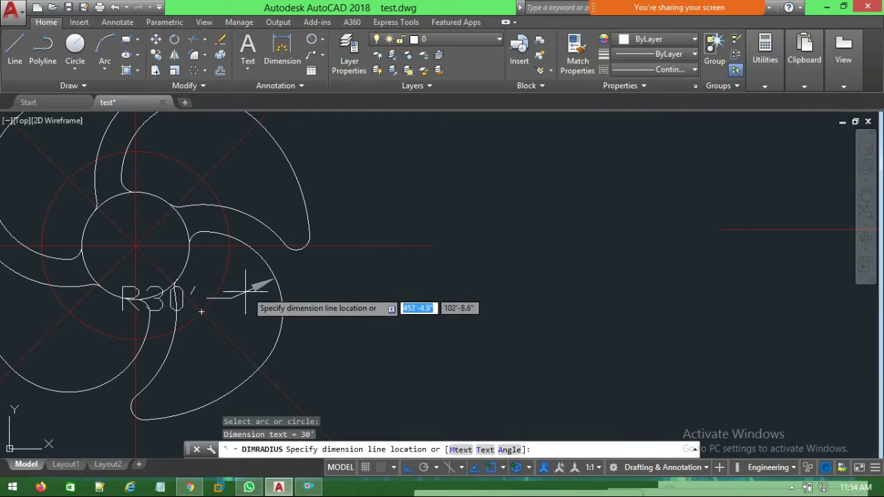
left_click(318, 282)
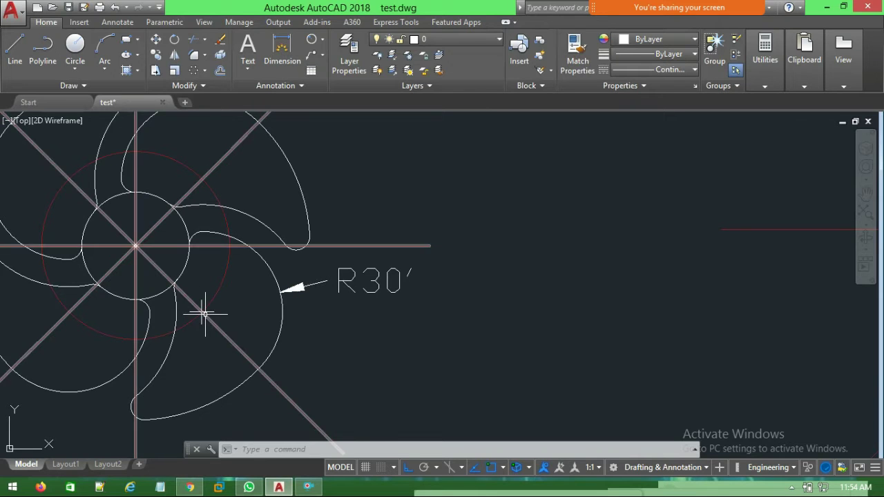
Draw a 30' radius circle below-right of the new hub and erase the fan's R30' label
scroll(491, 278, "down", 4)
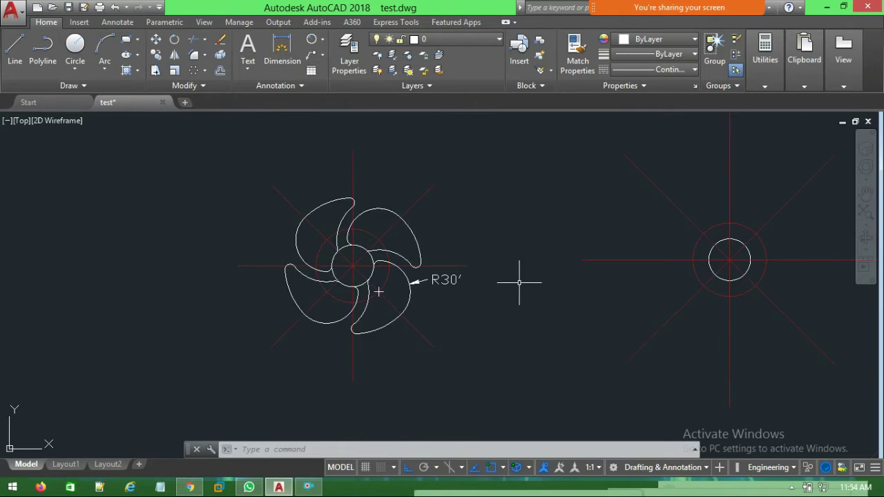
middle_click_drag(519, 282, 246, 270)
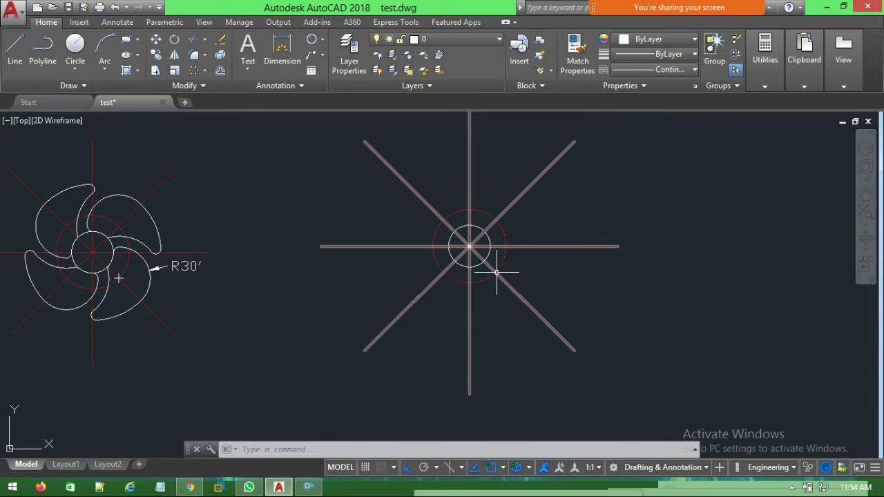
left_click(76, 47)
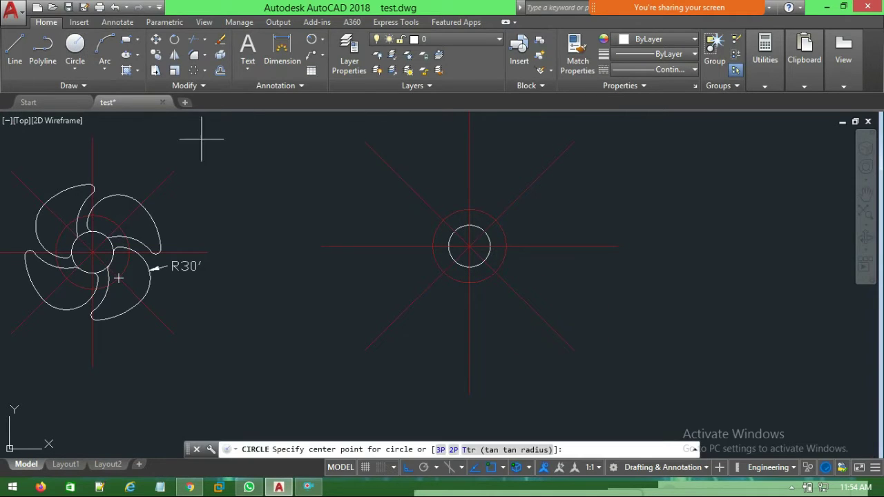
left_click(496, 273)
type("30'")
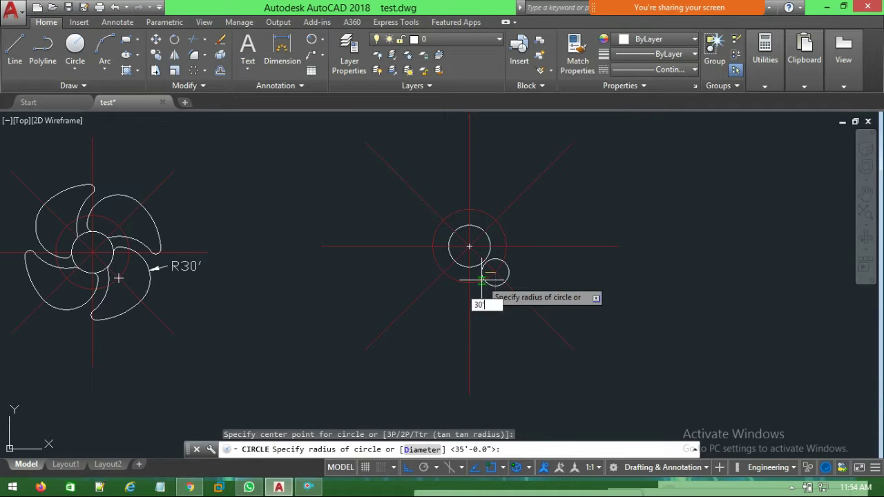
key("Return")
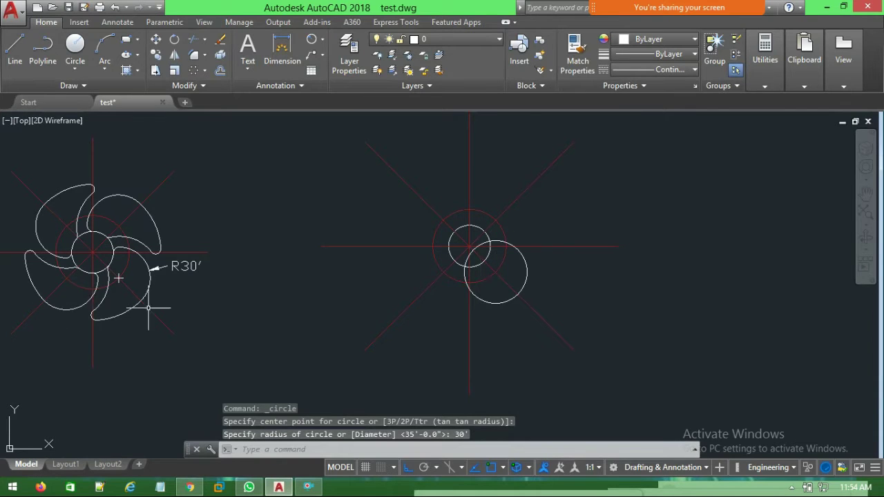
left_click(183, 266)
key("Delete")
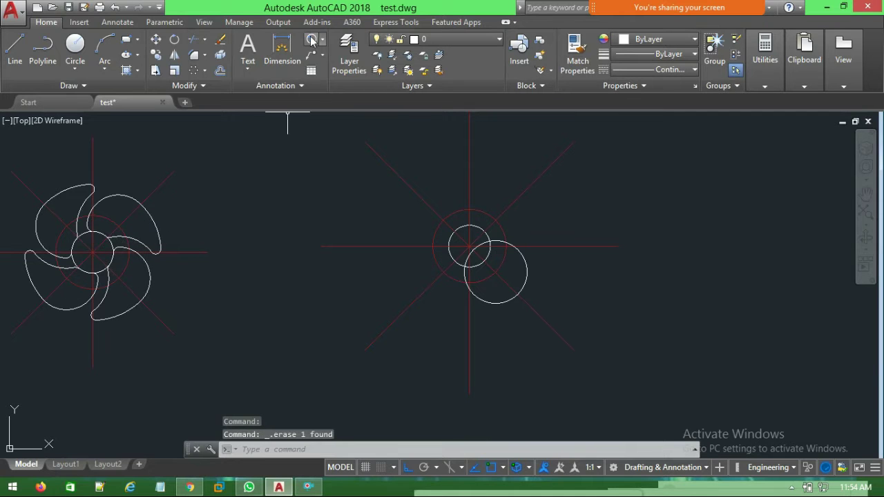
Read R40' from the fan blade arc, then draw a 40' circle concentric with the 30' circle
left_click(312, 40)
scroll(145, 248, "up", 2)
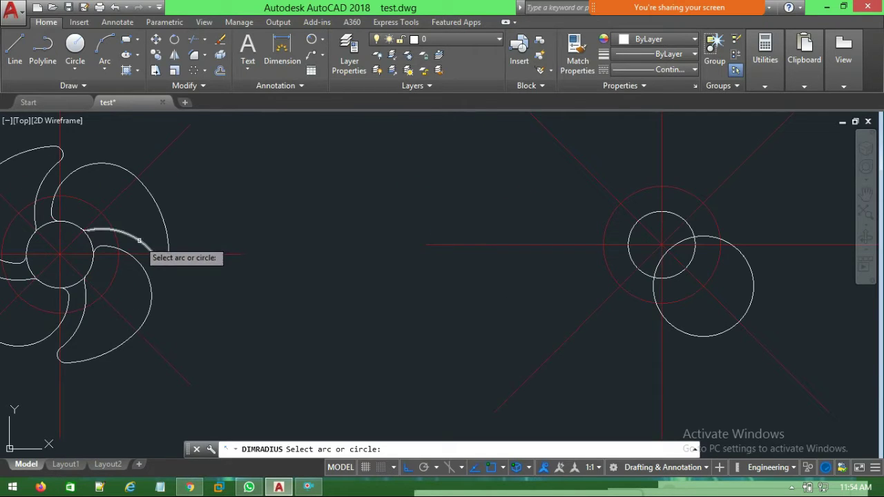
left_click(139, 240)
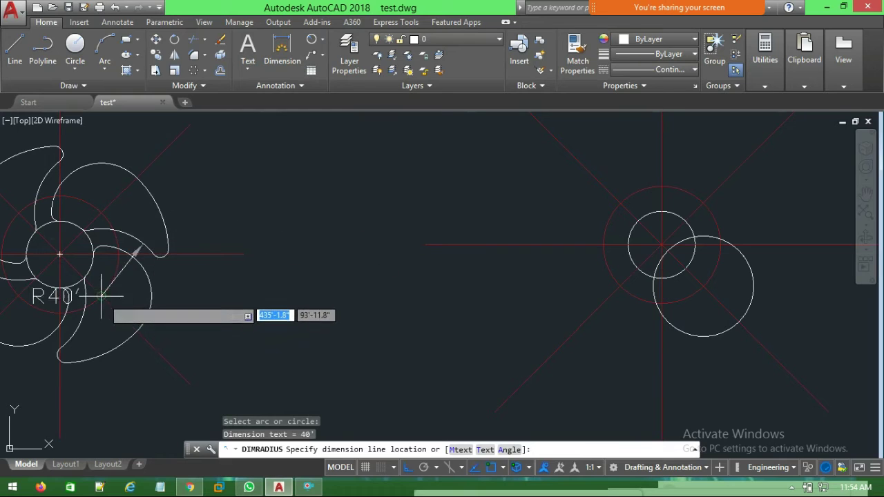
key("Escape")
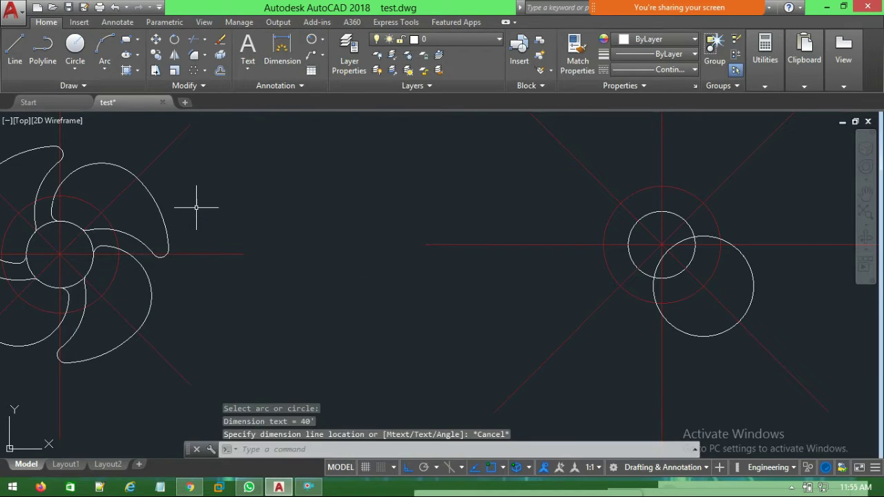
left_click(75, 52)
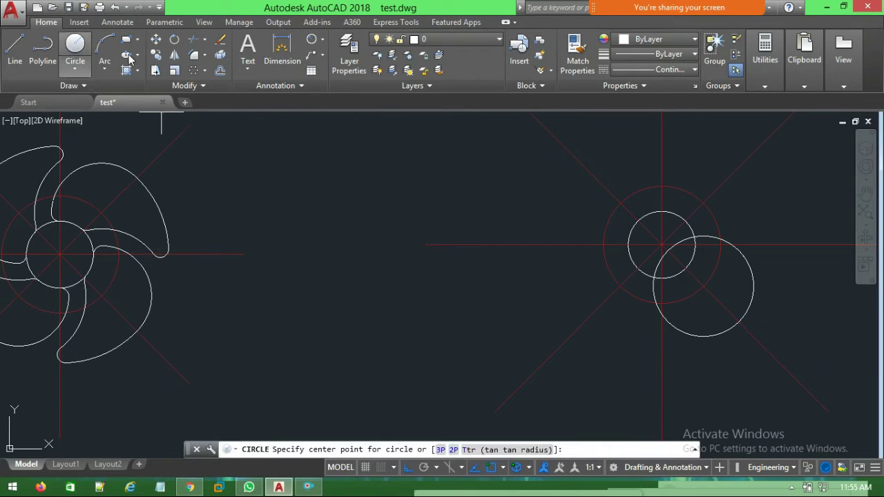
middle_click_drag(701, 288, 627, 300)
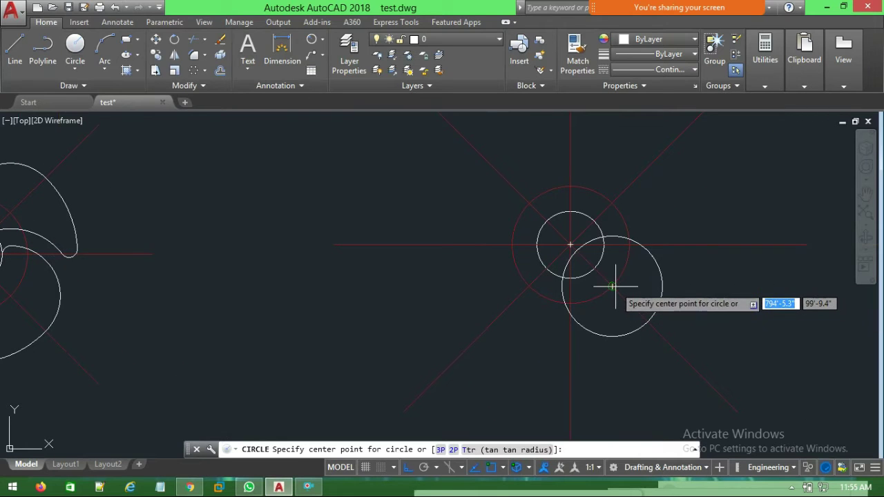
left_click(614, 285)
type("4")
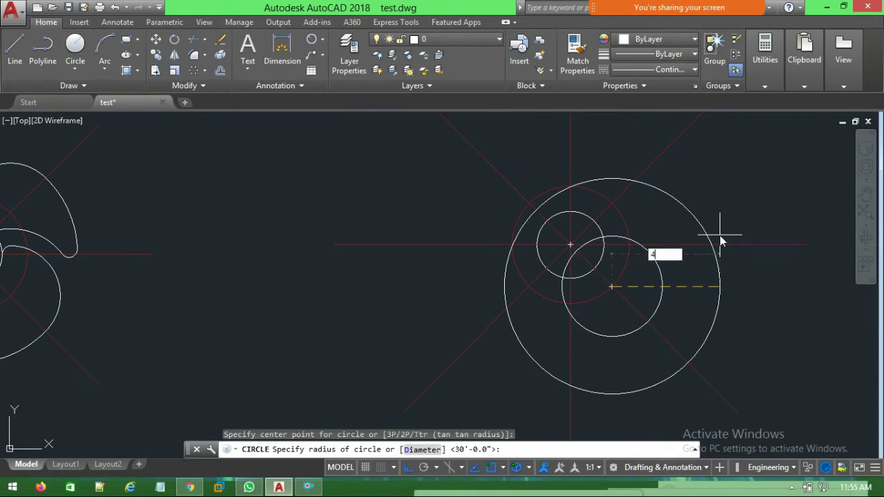
type("0'")
key("Return")
scroll(387, 346, "down", 2)
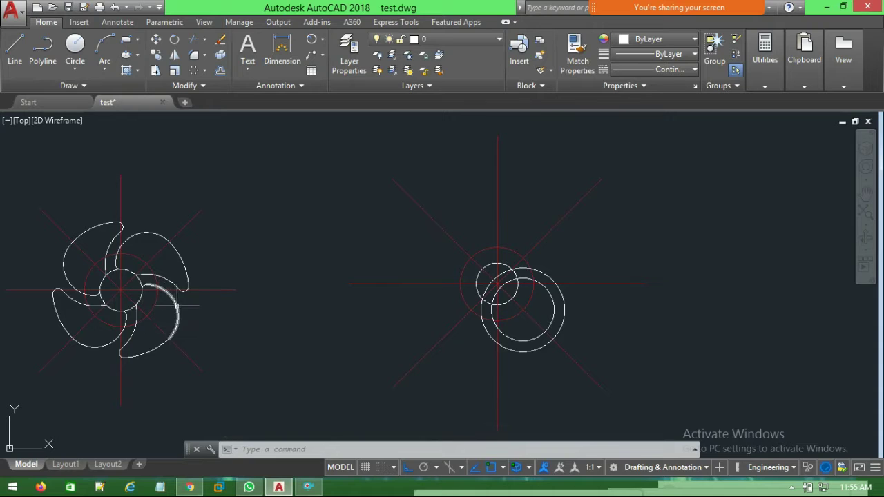
left_click(177, 305)
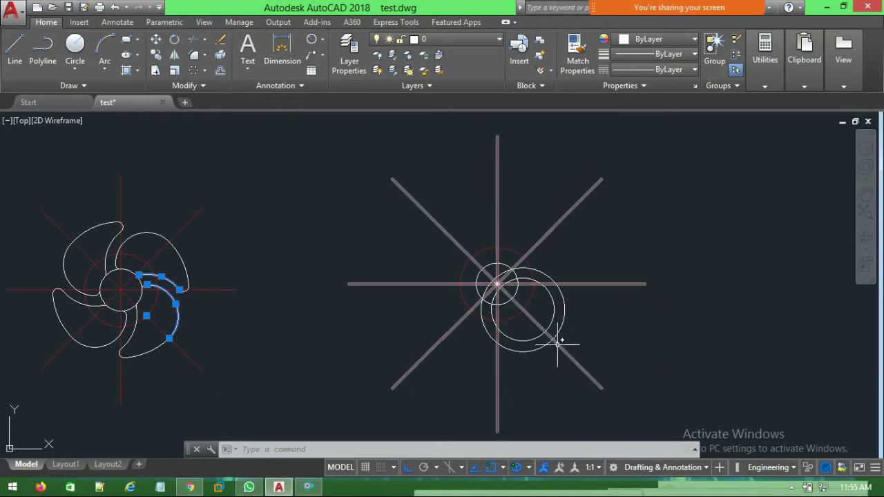
Trim away the inner circle's lower arc and part of the large circle, using all edges
middle_click_drag(333, 327, 296, 289)
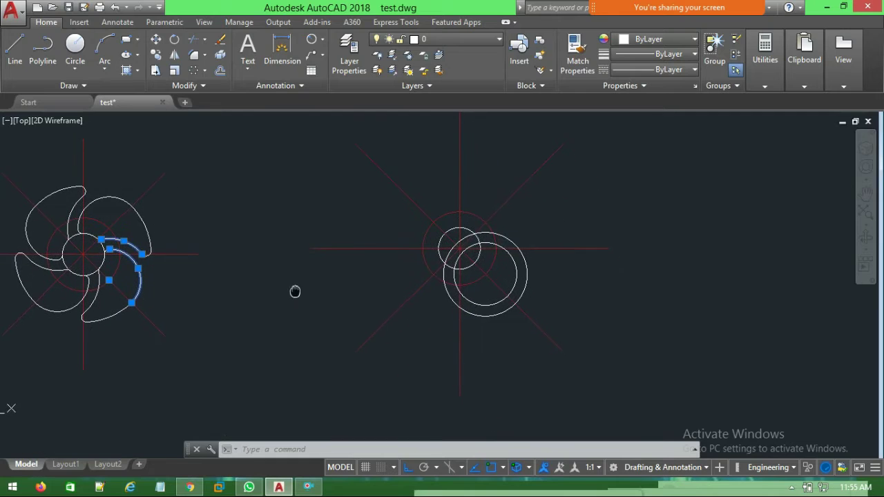
type("t")
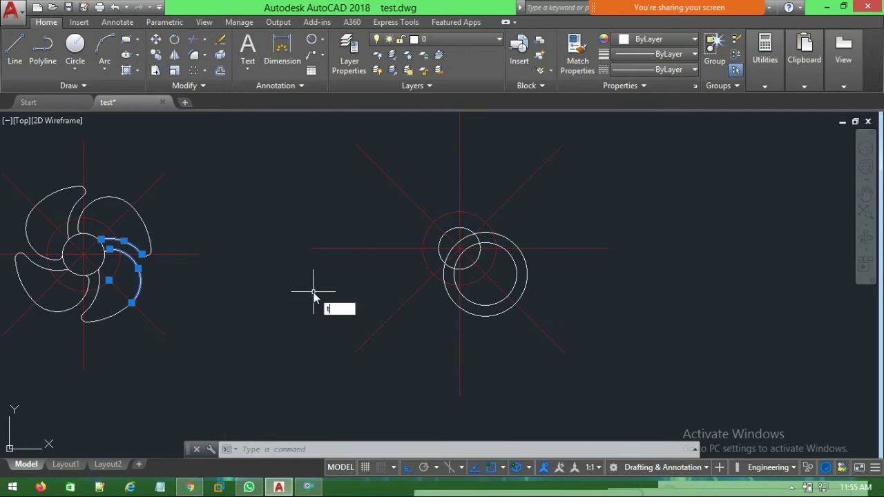
type("m")
key("Return")
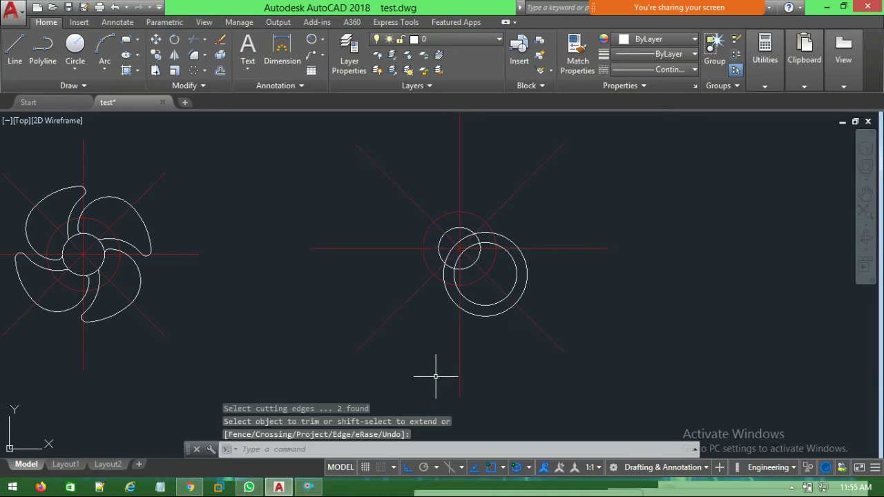
key("Escape")
key("Escape")
key("Escape")
type("tr")
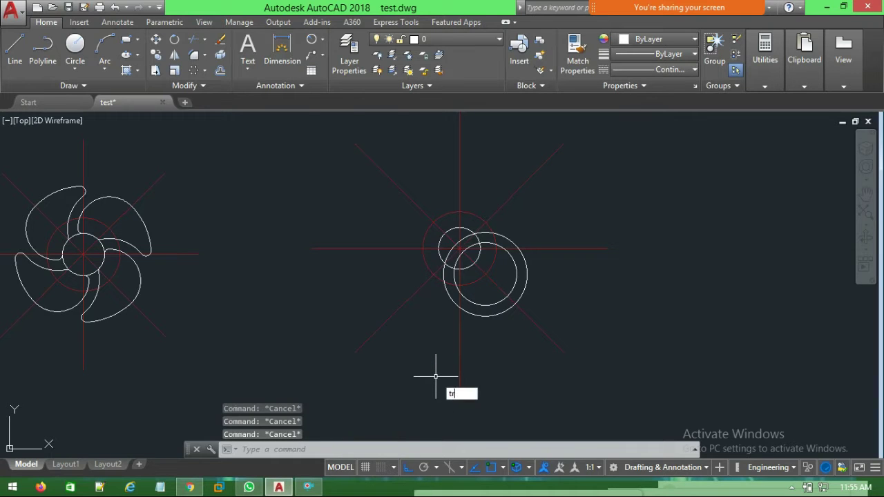
key("Return")
key("Return")
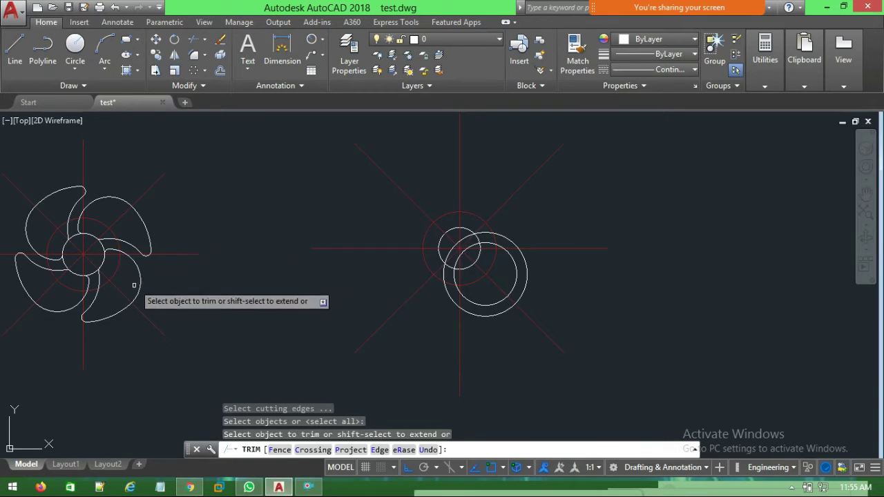
left_click(497, 304)
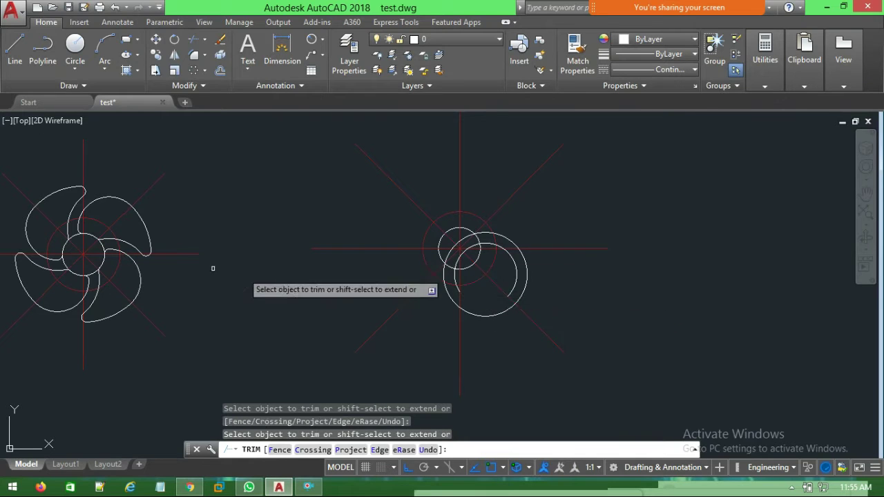
scroll(472, 242, "up", 2)
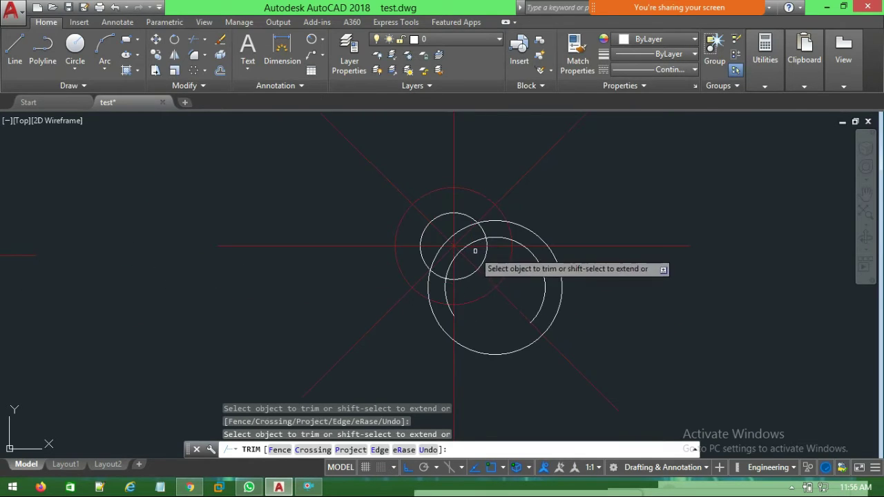
scroll(517, 325, "down", 2)
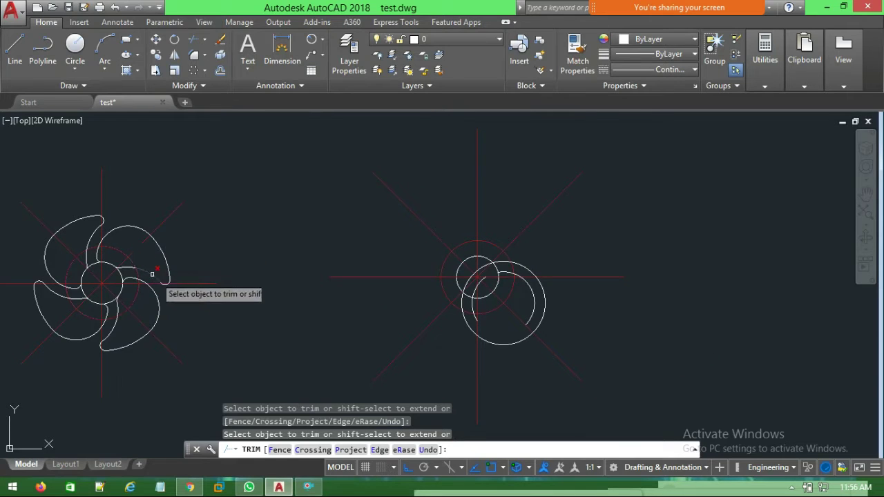
left_click(502, 260)
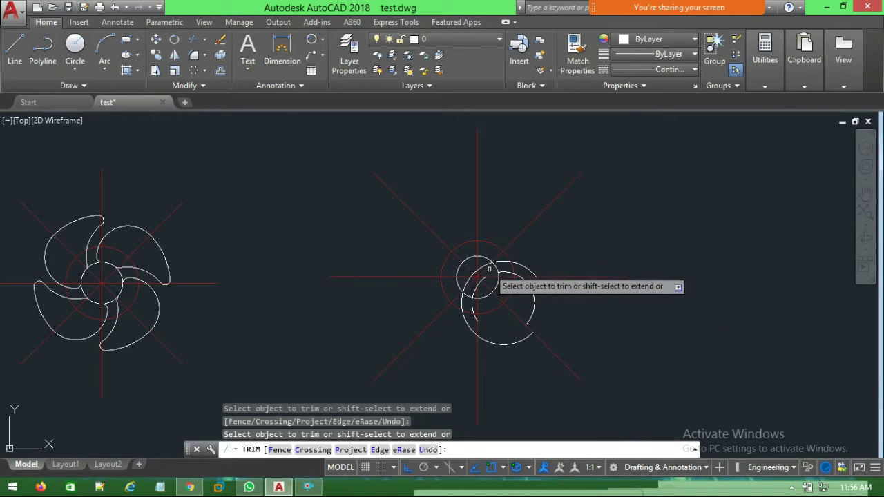
scroll(488, 267, "up", 2)
scroll(492, 267, "up", 3)
scroll(492, 266, "up", 2)
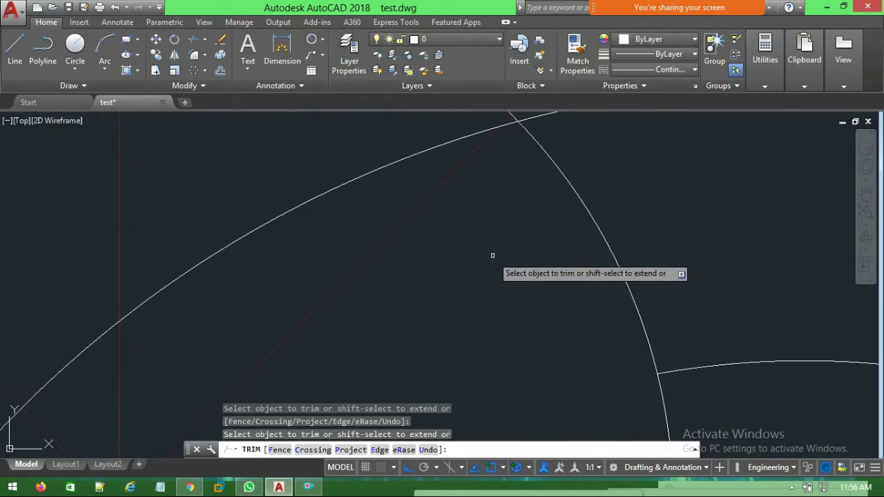
scroll(494, 341, "up", 1)
scroll(497, 277, "up", 1)
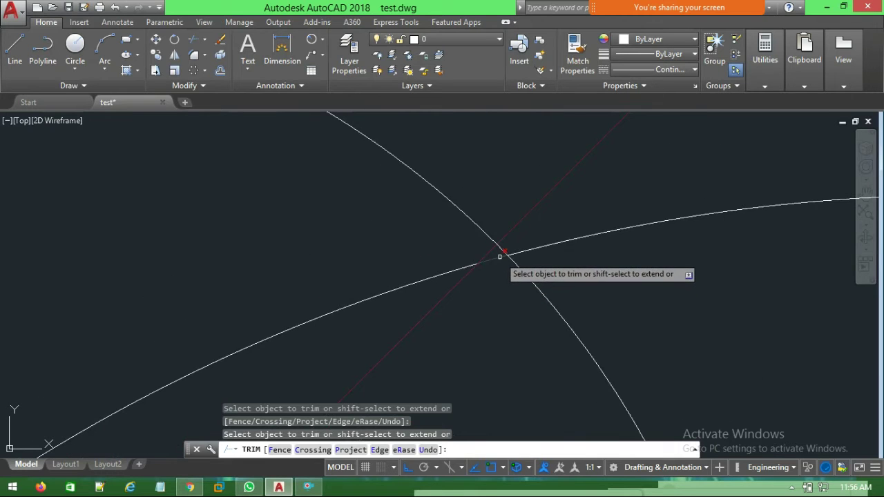
scroll(490, 353, "down", 2)
scroll(490, 353, "down", 1)
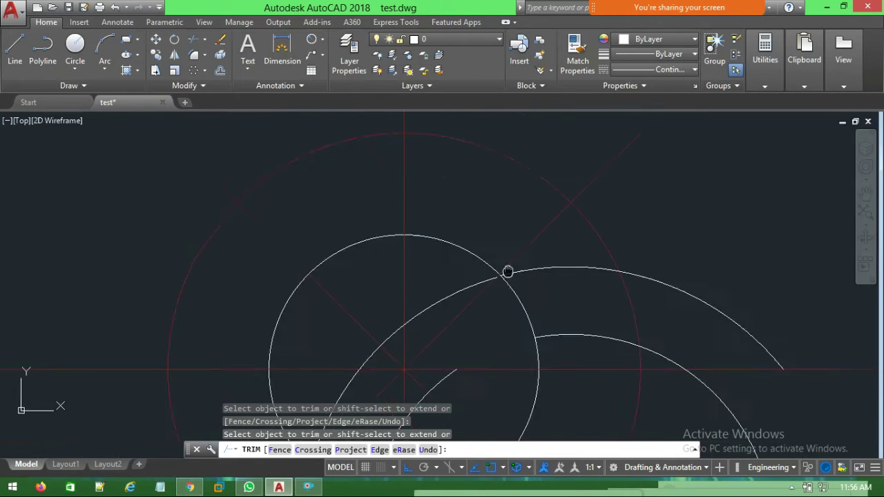
scroll(509, 270, "down", 1)
scroll(497, 336, "down", 1)
scroll(501, 325, "down", 1)
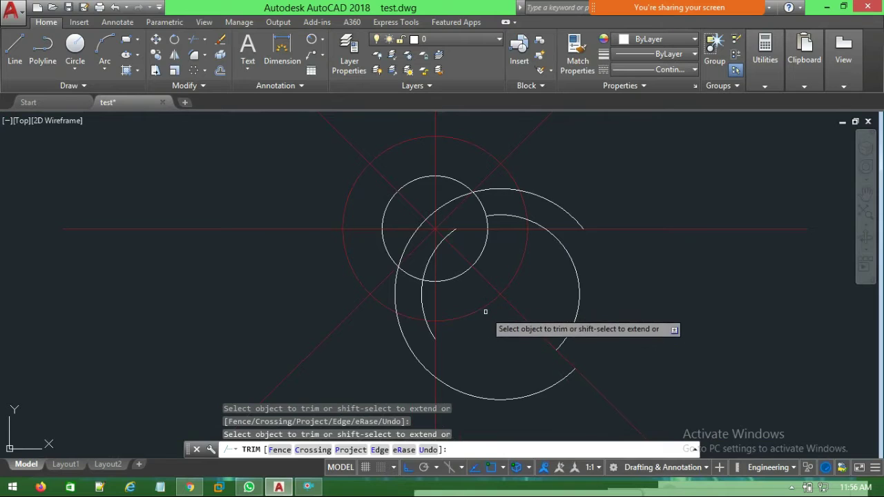
key("Escape")
Erase the large outer arc and select the leftover inner arc
scroll(488, 307, "down", 2)
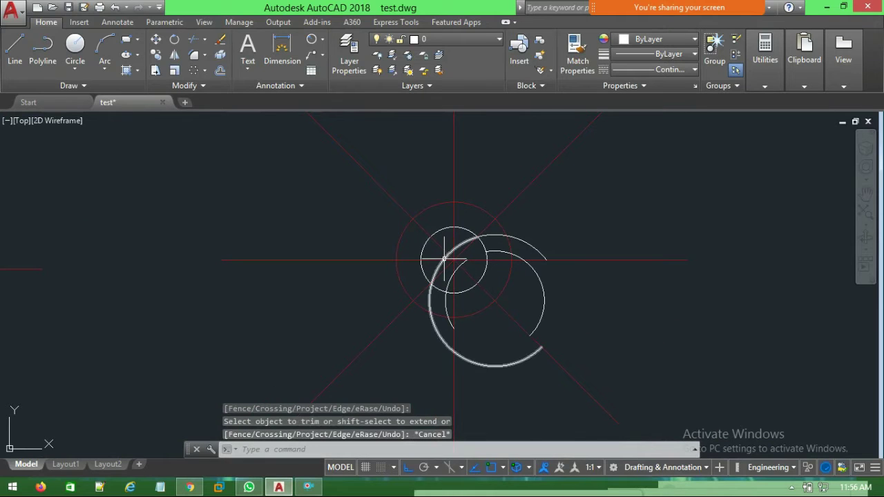
left_click(444, 259)
key("Delete")
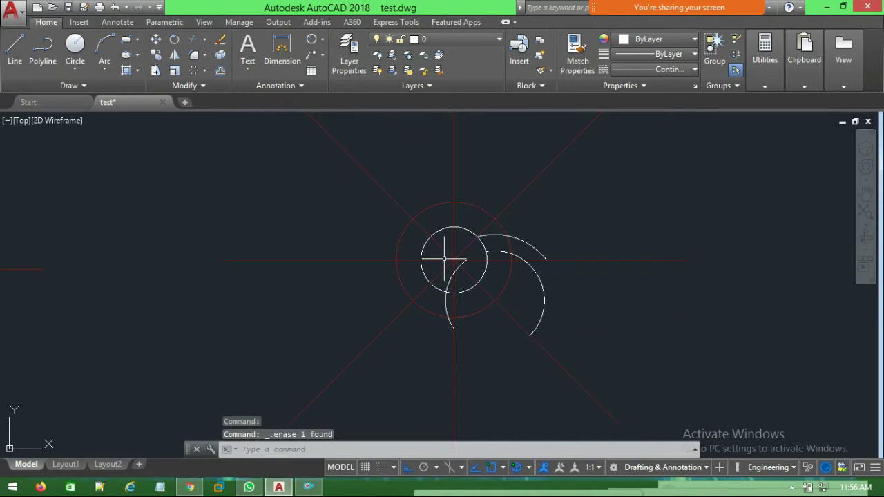
left_click(445, 282)
Erase the leftover inner arc and pan the drawing right and up
key("Delete")
scroll(420, 306, "down", 1)
middle_click_drag(254, 317, 310, 305)
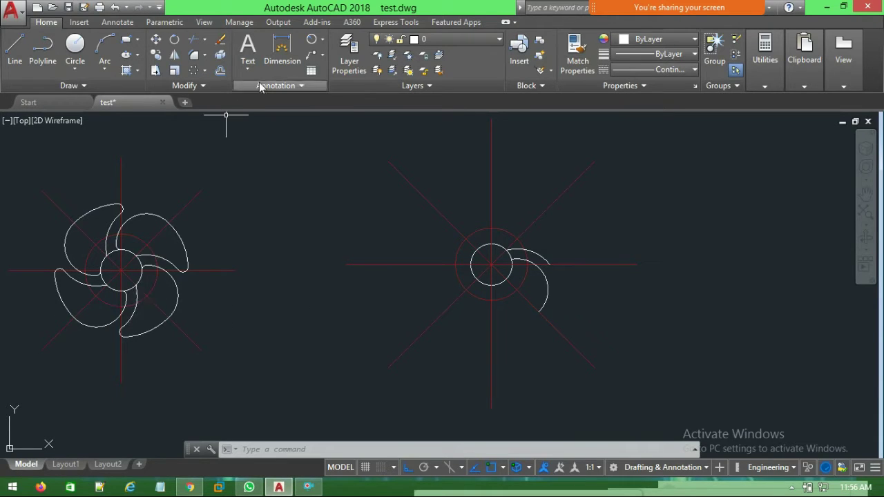
Measure the reference fan's bottom blade arc radius, reading R65'
left_click(312, 43)
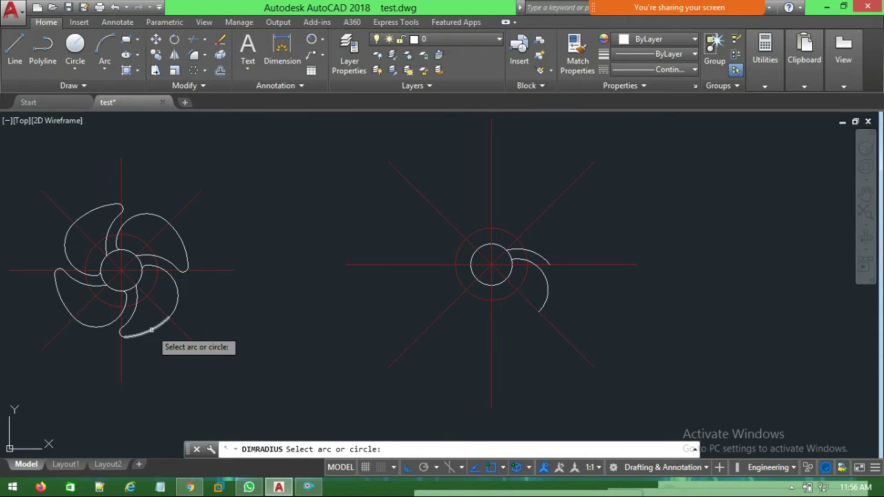
left_click(154, 323)
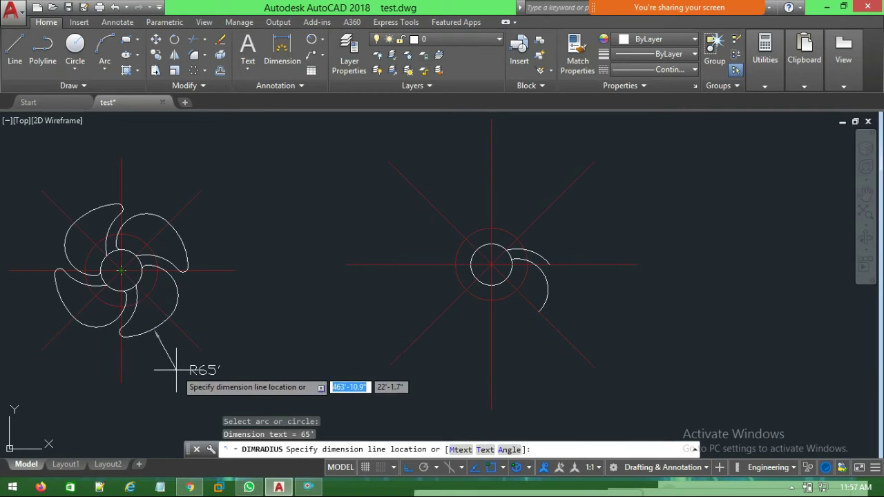
key("Escape")
left_click(74, 44)
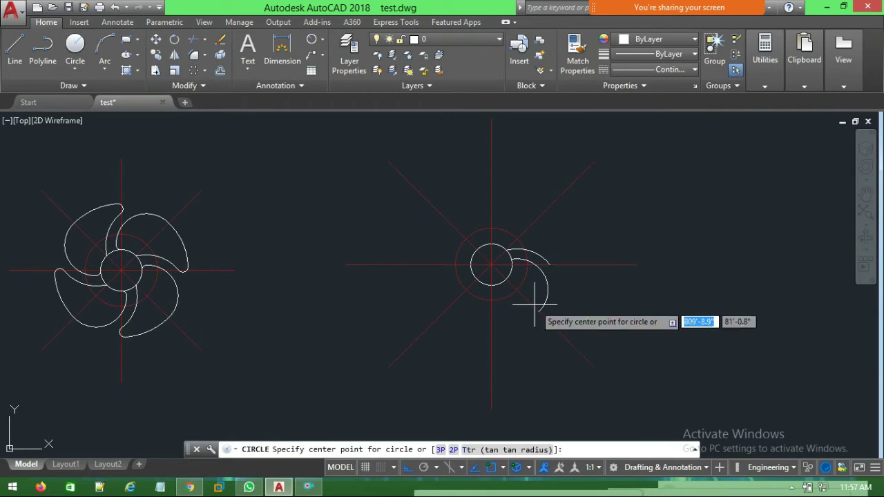
Draw a radius-65 circle on the hub centre, then select a reference fan blade arc
left_click(491, 264)
type("65")
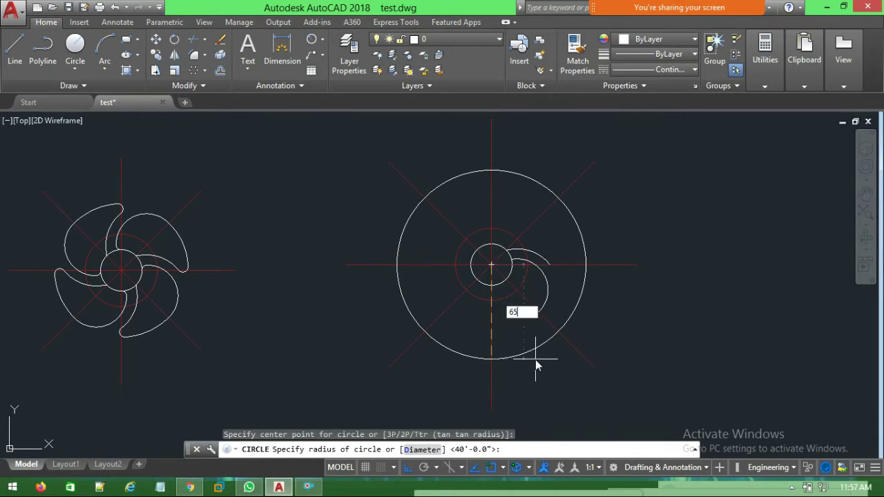
key("Return")
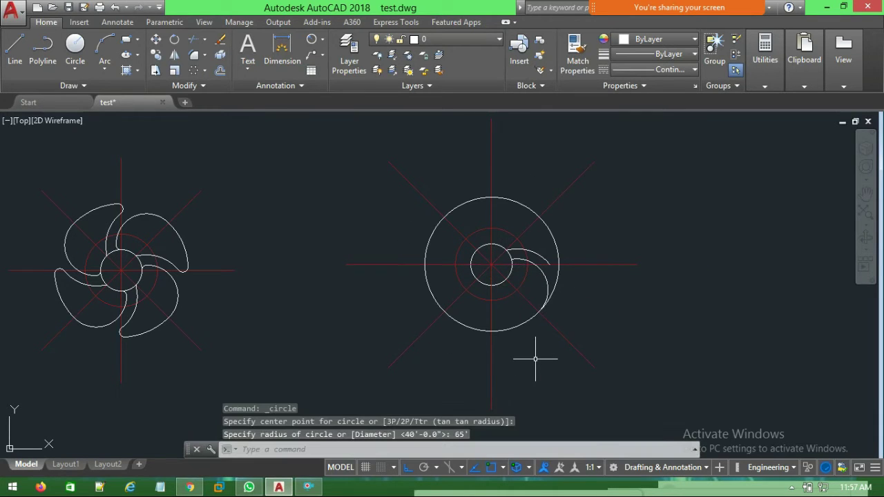
left_click(158, 328)
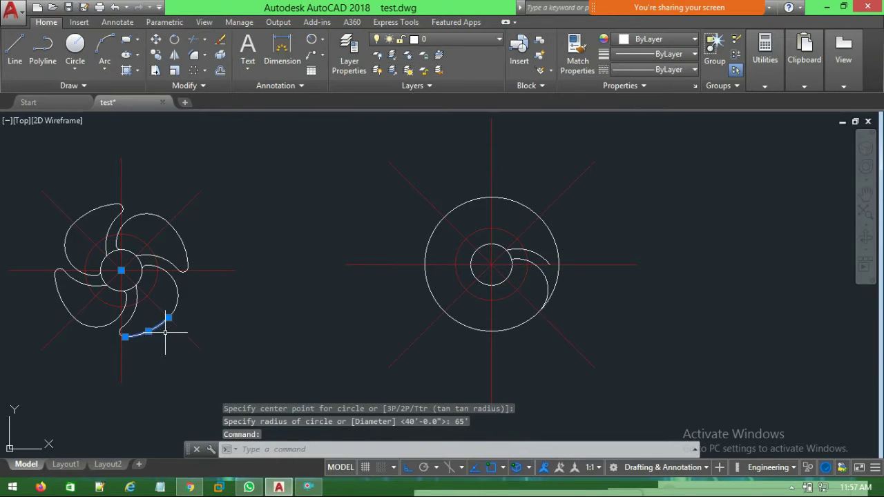
scroll(154, 364, "up", 2)
scroll(125, 361, "up", 4)
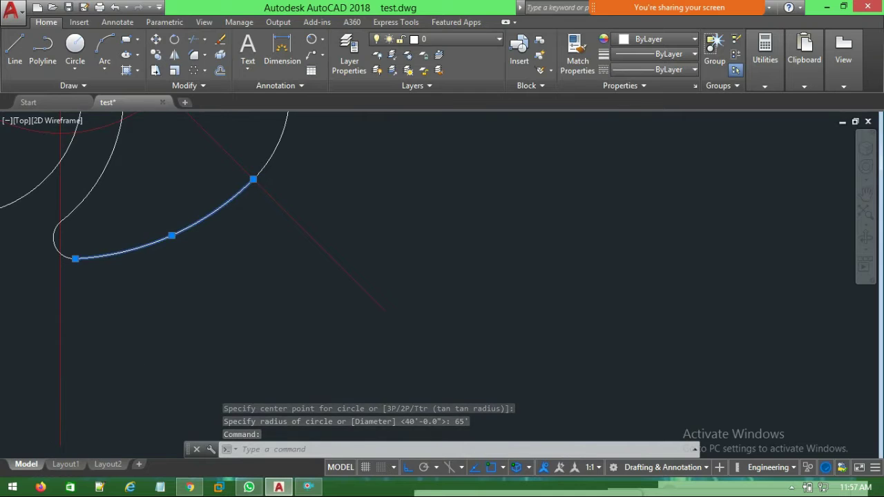
scroll(131, 360, "down", 2)
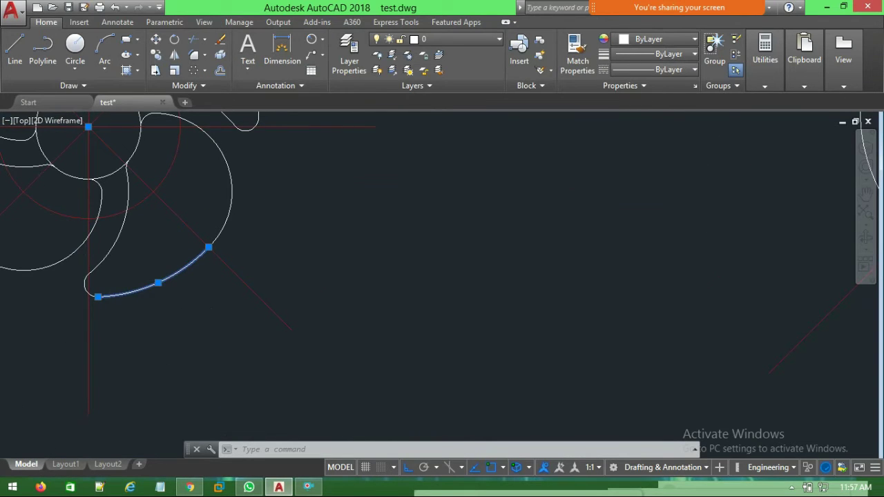
scroll(564, 329, "down", 3)
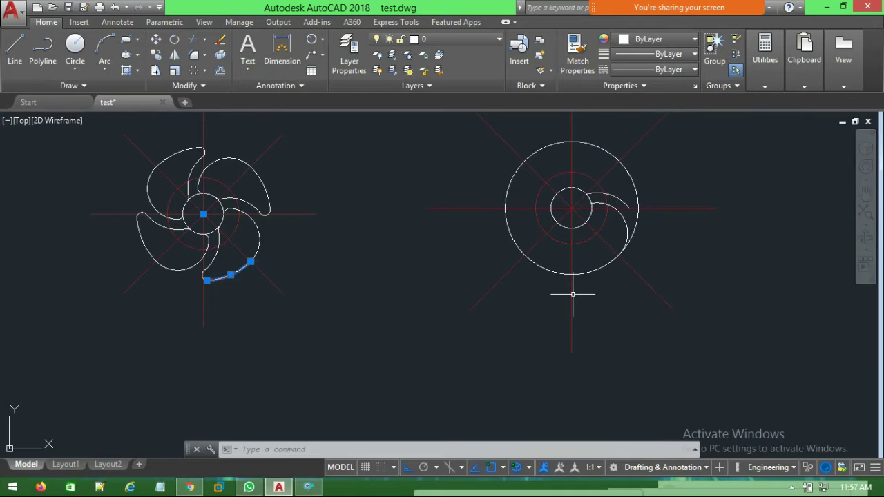
scroll(532, 330, "up", 2)
Trim the unwanted part of the radius-65 circle, leaving the blade's outer arc
type("trim")
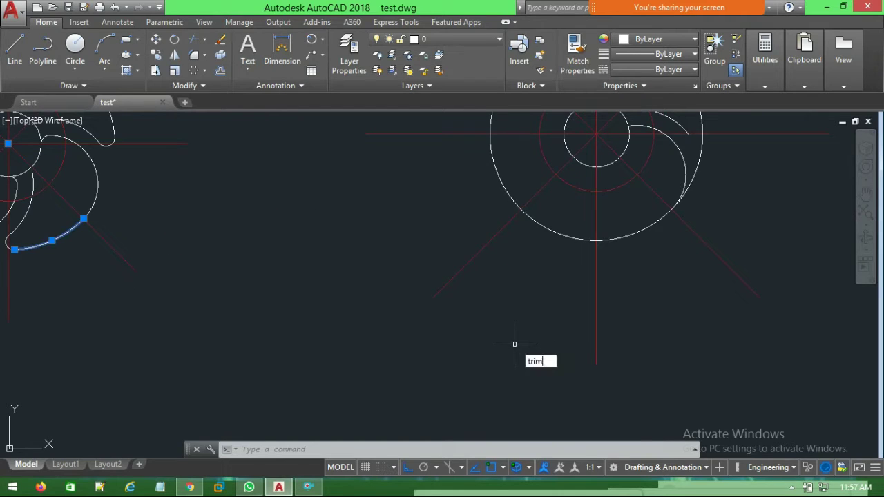
key("Return")
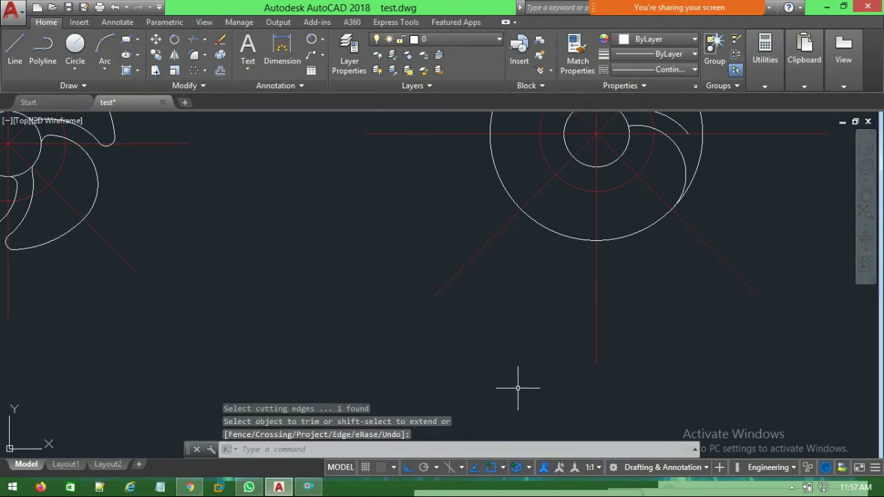
key("Escape")
key("Escape")
key("Escape")
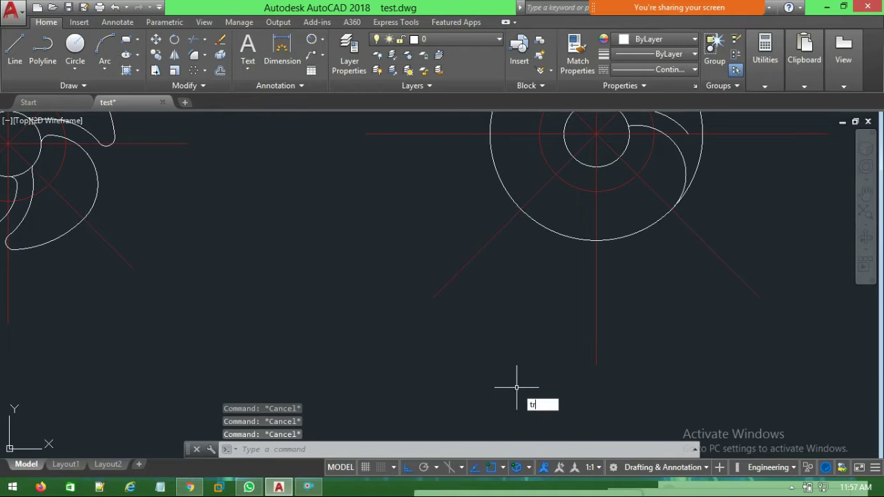
type("im")
key("Return")
key("Return")
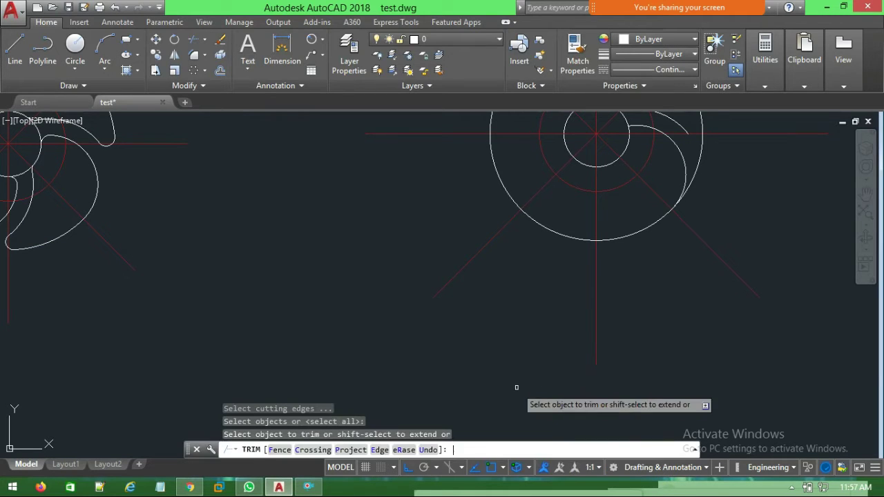
left_click(577, 237)
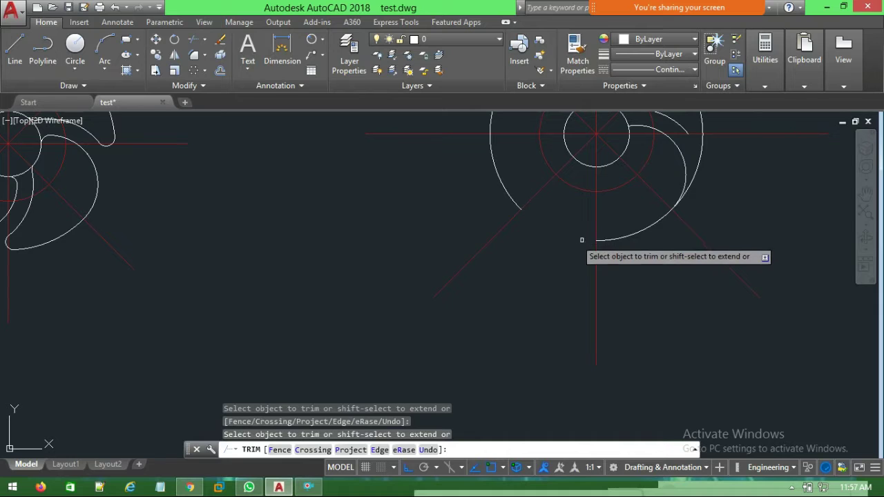
scroll(698, 200, "up", 3)
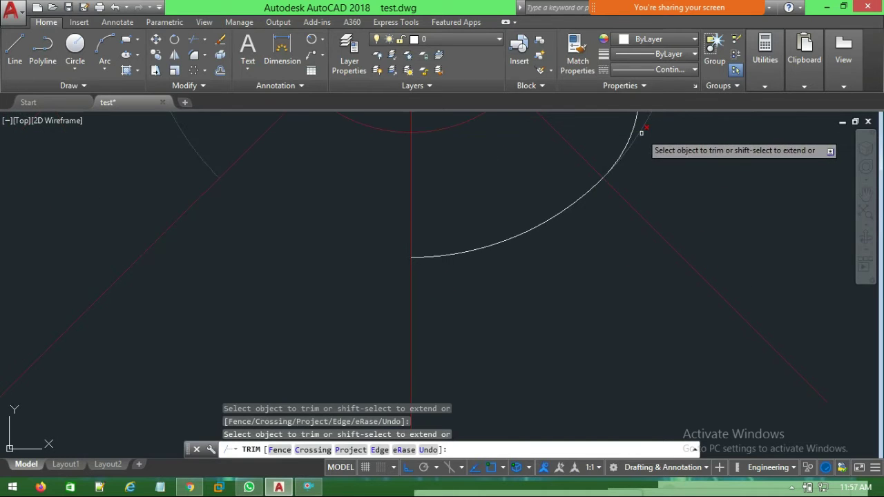
scroll(651, 270, "down", 3)
scroll(644, 340, "down", 3)
middle_click_drag(645, 341, 644, 341)
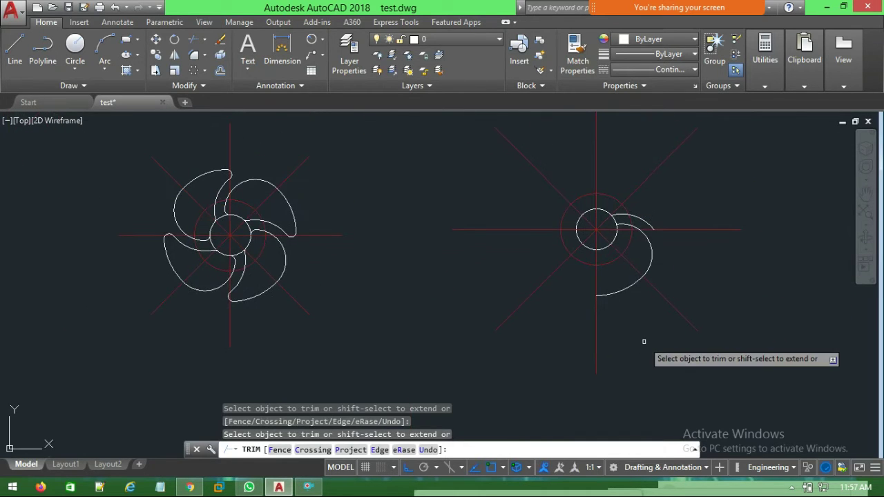
key("Escape")
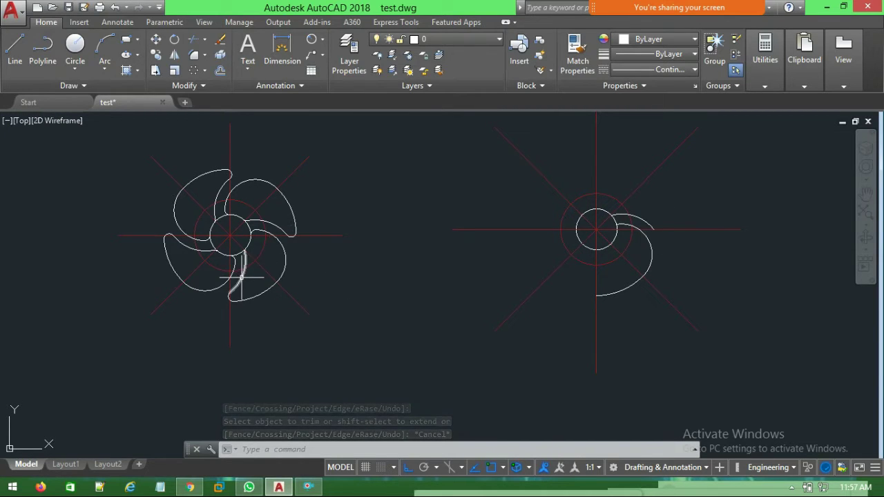
Select two reference fan blade arcs to inspect them, then clear the selection
left_click(243, 266)
left_click(270, 222)
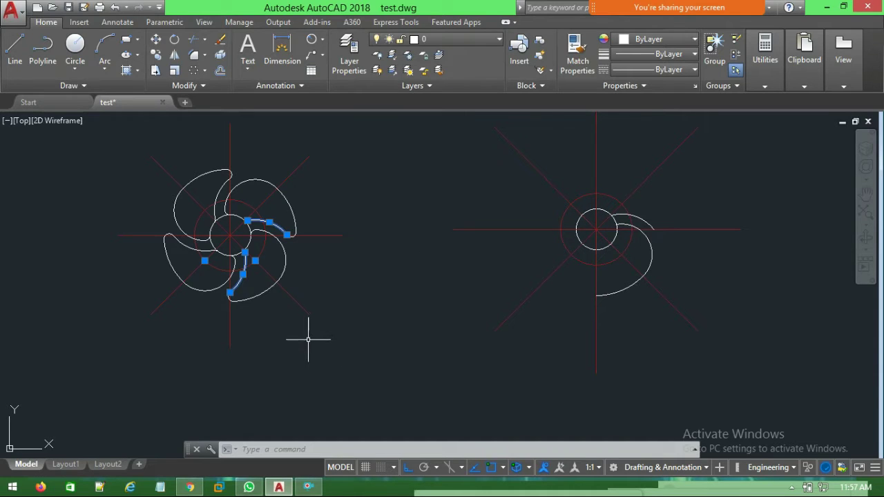
key("Escape")
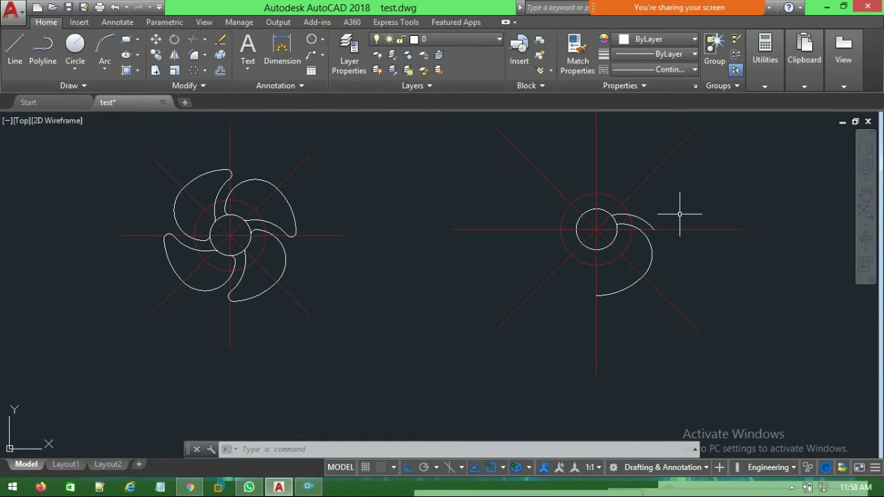
Start moving the copy's small blade arc, then cancel, leaving it in place
left_click(641, 217)
type("move")
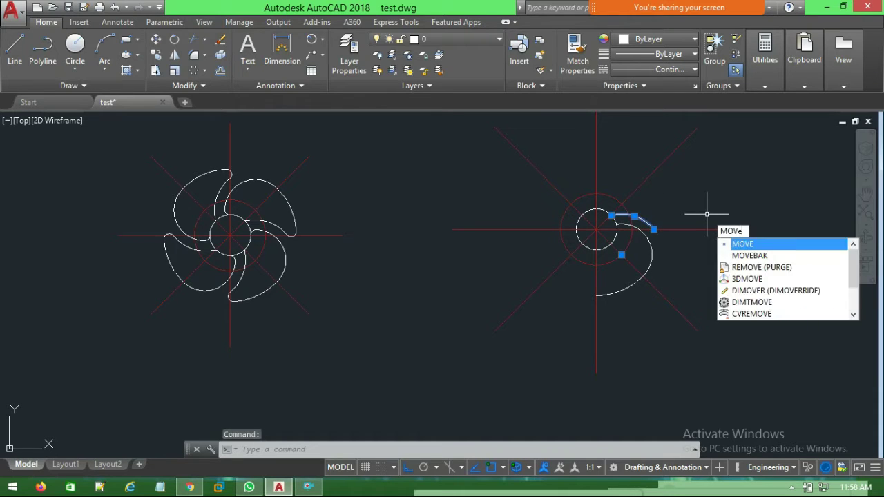
key("Return")
left_click(614, 216)
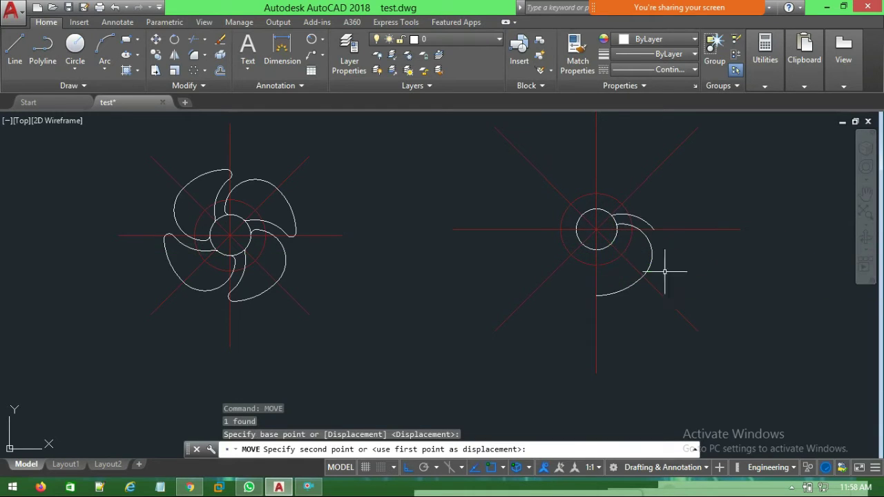
key("Escape")
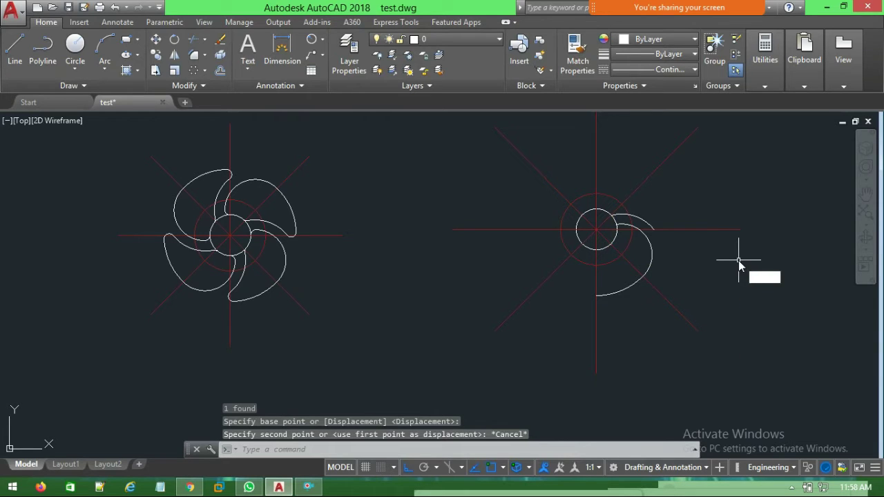
Start a polar array of the small blade arc with AR
type("ar")
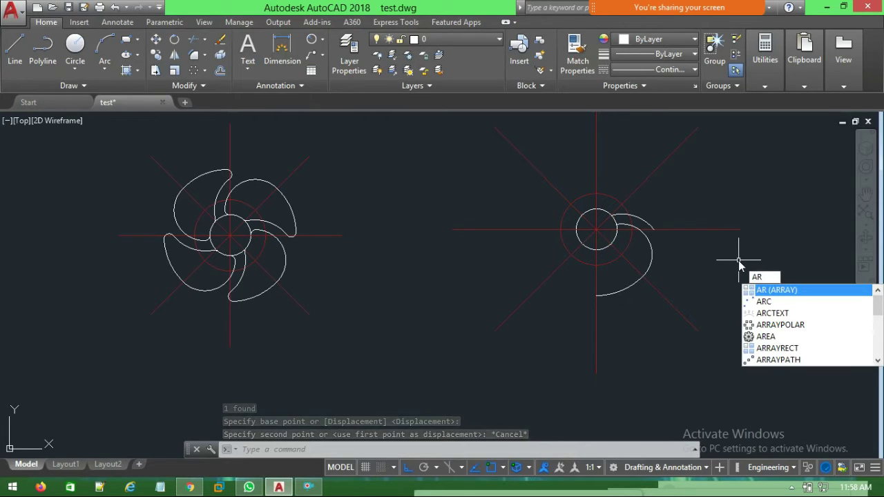
key("Return")
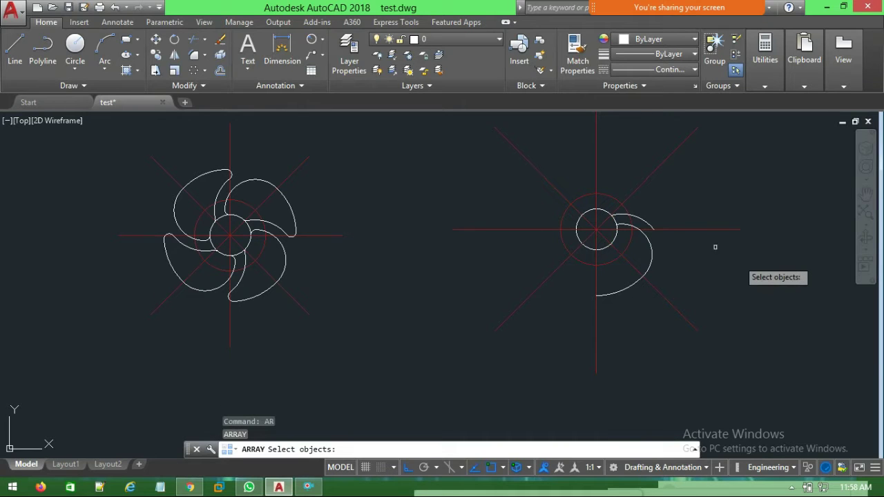
left_click(642, 219)
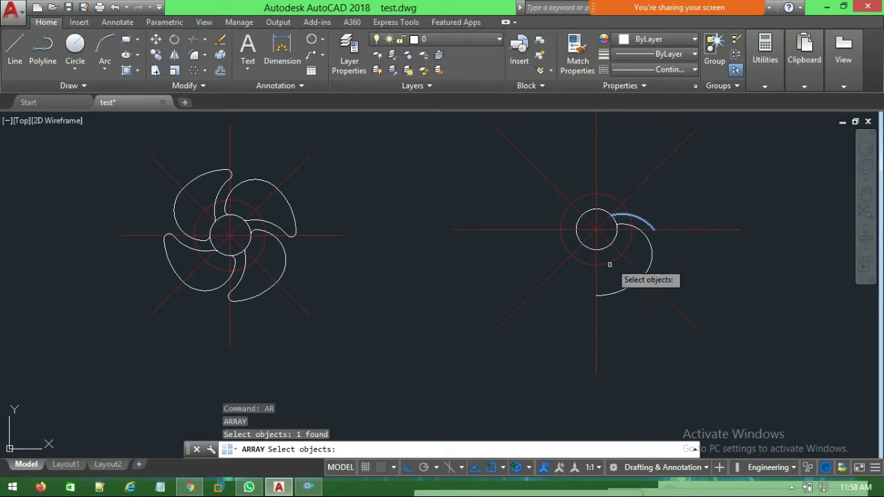
key("Return")
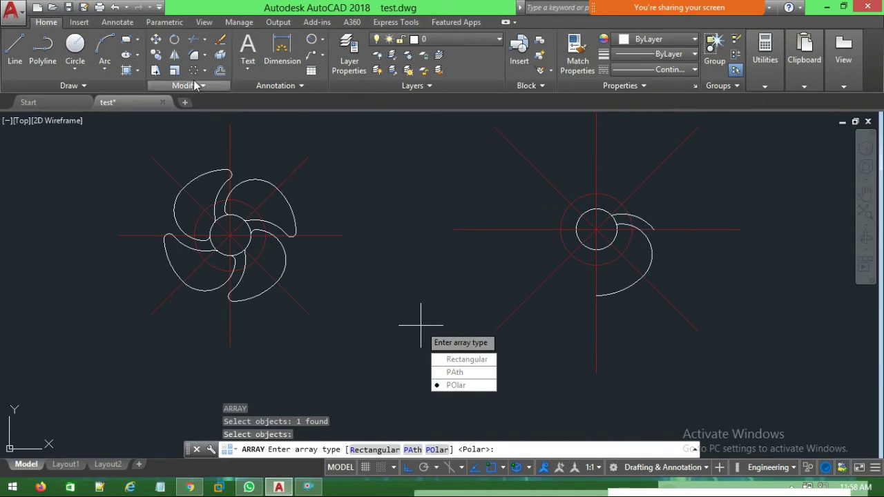
left_click(465, 393)
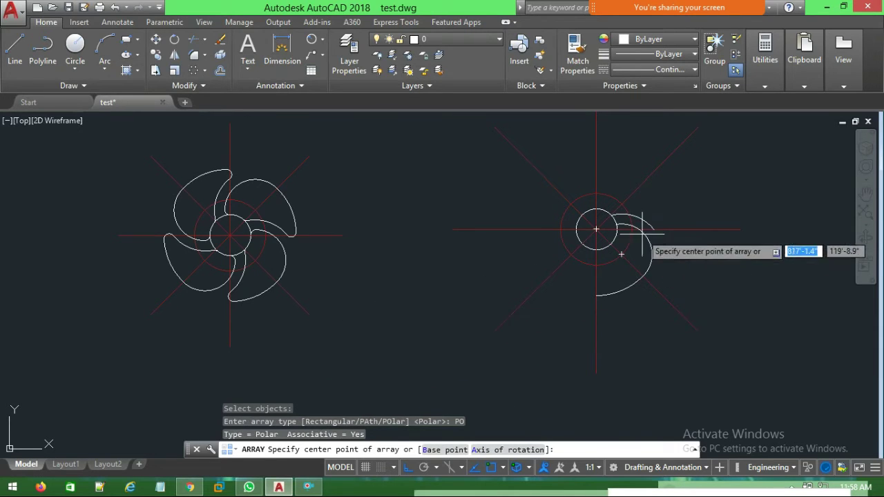
scroll(596, 230, "up", 4)
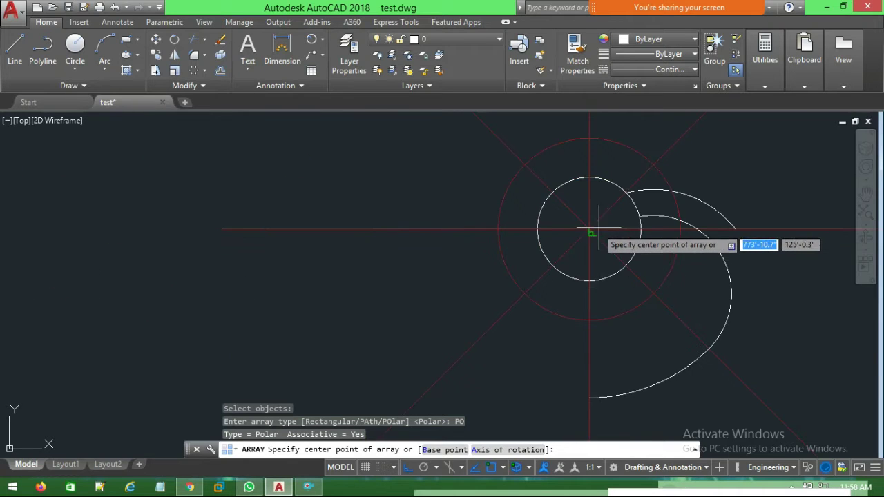
Centre the array on the hub centre, space items 90° apart, and finish it
left_click(591, 229)
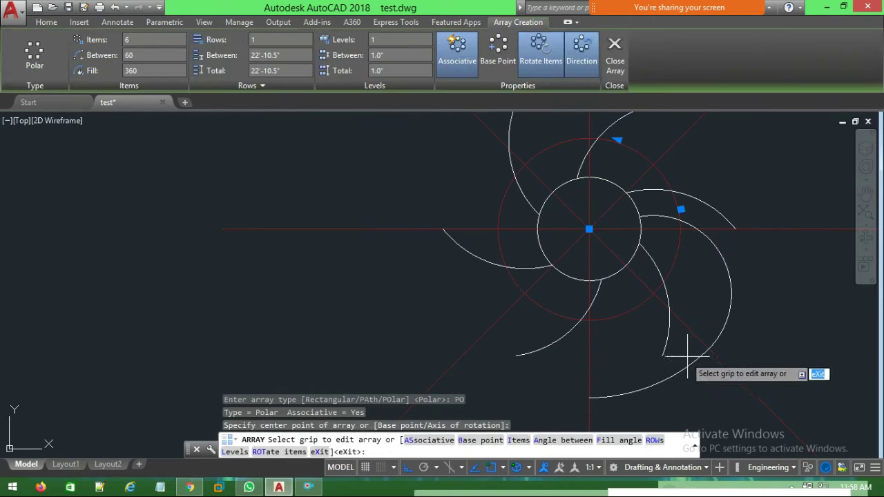
scroll(694, 370, "down", 4)
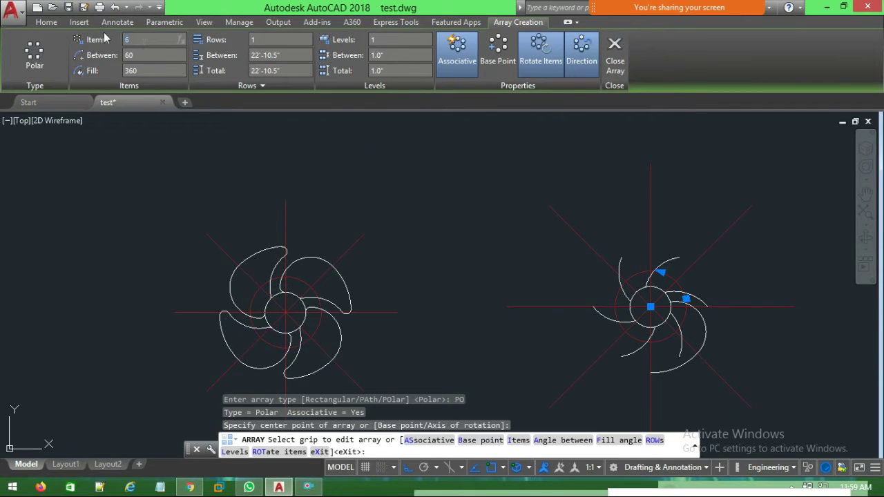
left_click(154, 39)
type("4")
key("Return")
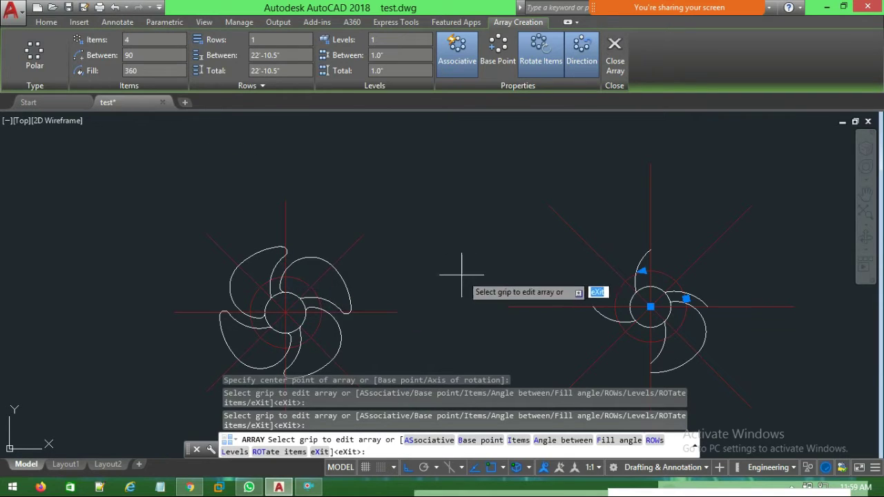
key("Escape")
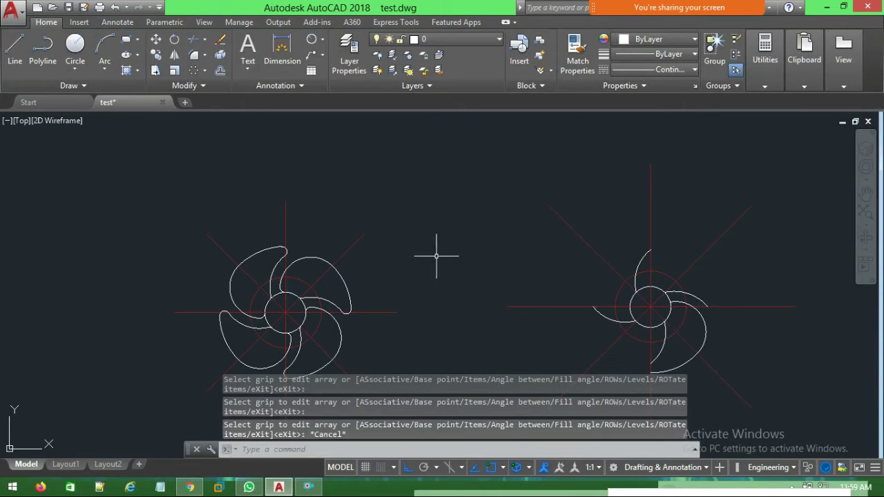
middle_click_drag(436, 256, 368, 234)
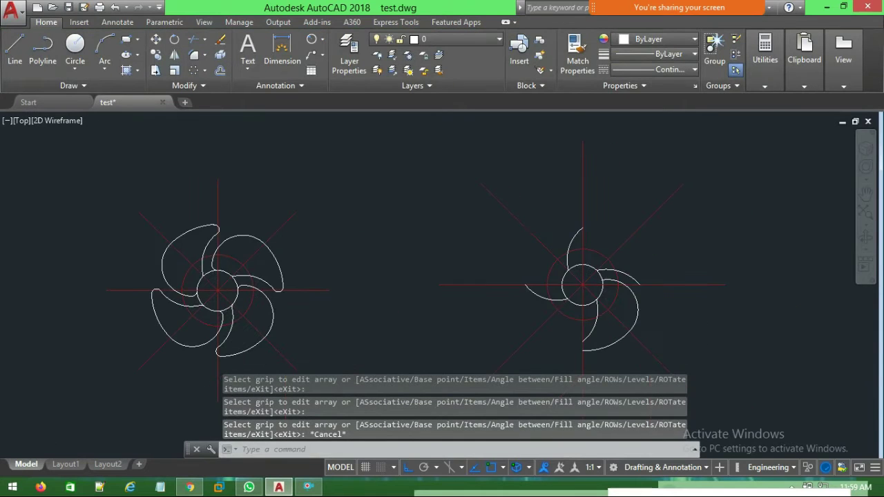
left_click(631, 275)
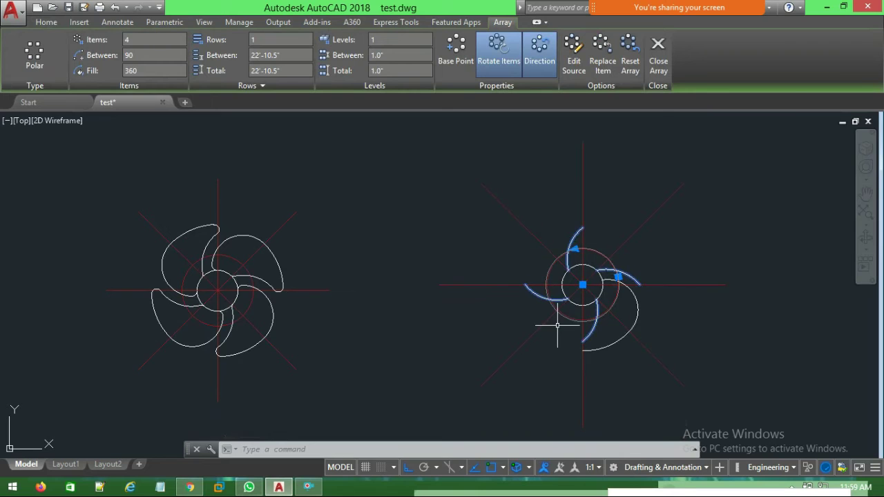
key("Escape")
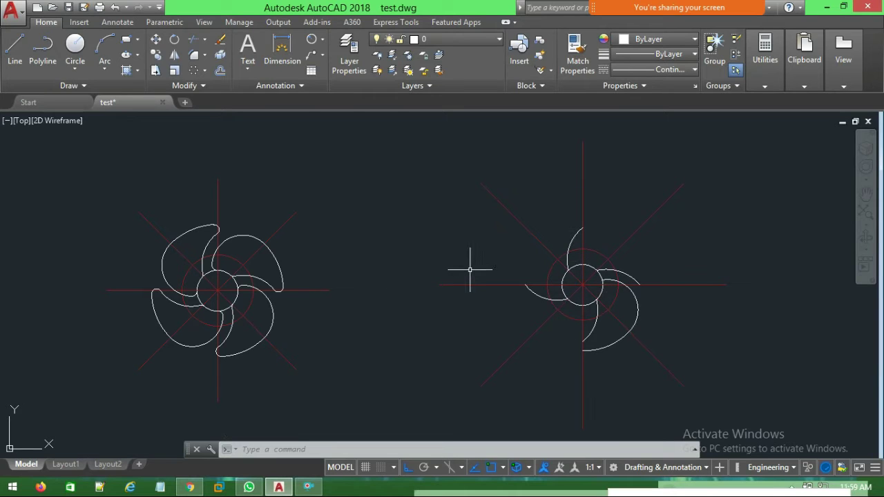
left_click(572, 235)
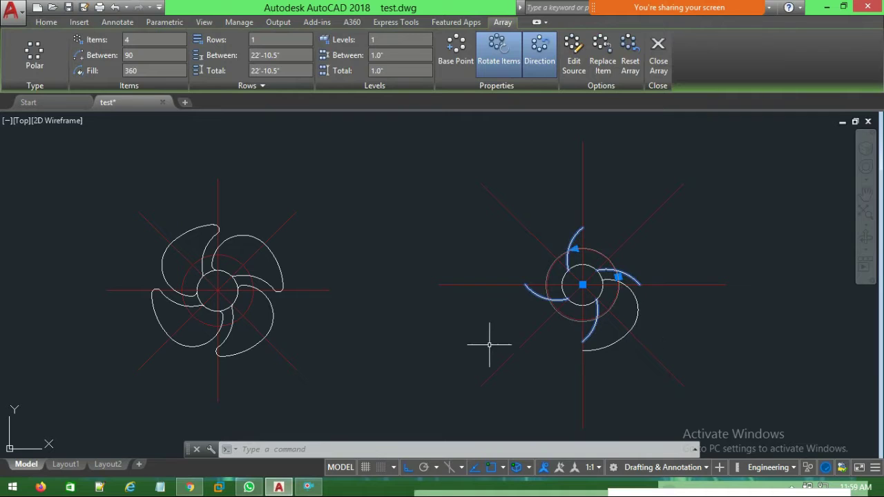
key("Escape")
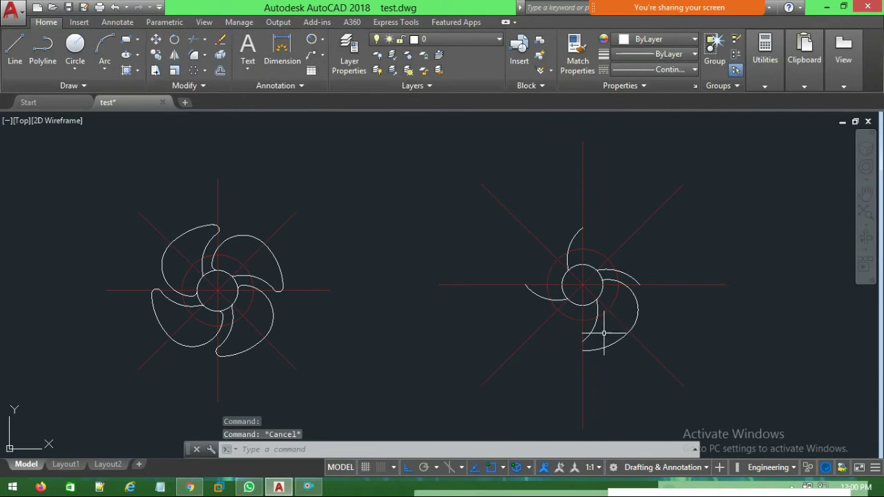
left_click(579, 232)
type("EX")
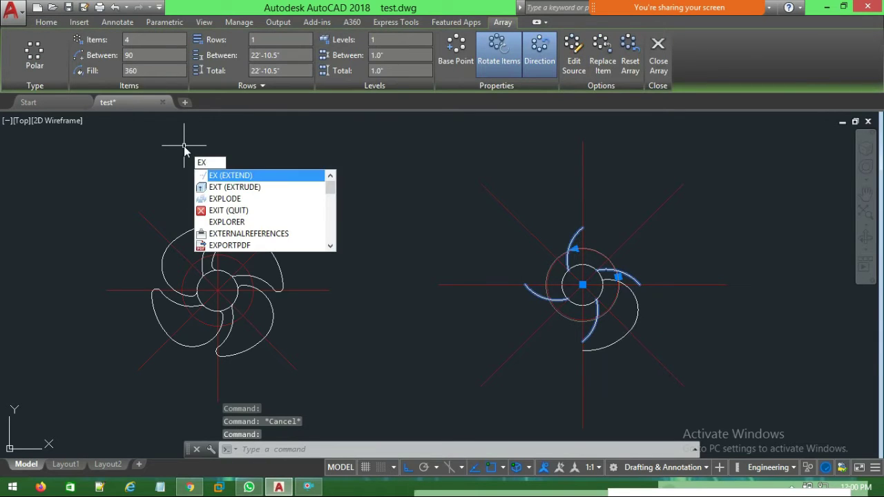
Explode the blade array into separate arcs
key("Down")
key("Down")
key("Return")
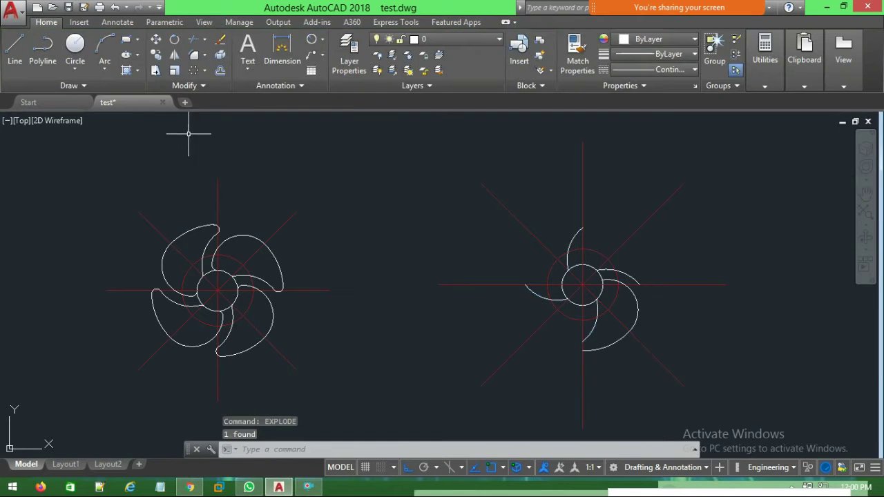
left_click(577, 233)
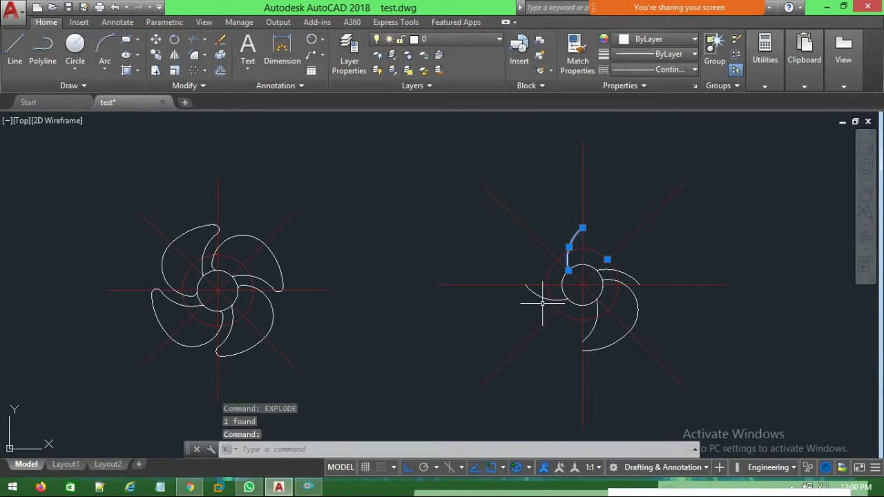
key("Escape")
Delete the right, upper and lower-left copied blade arcs
scroll(614, 292, "up", 2)
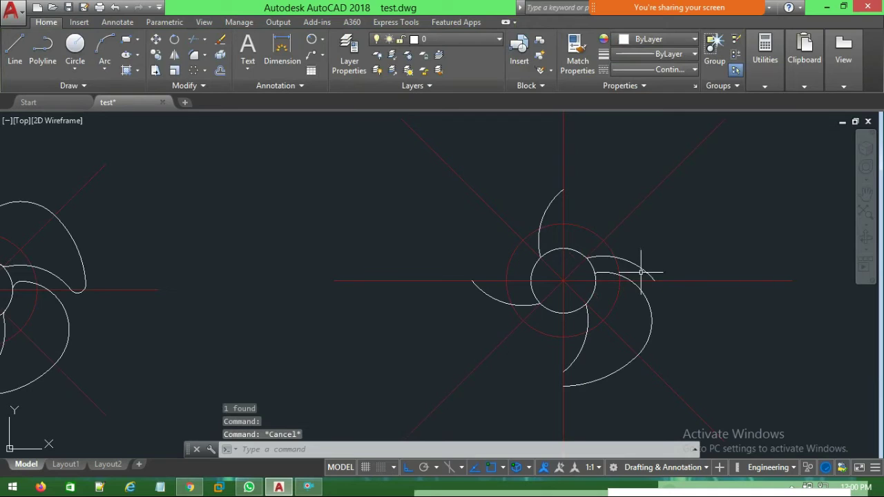
left_click(641, 269)
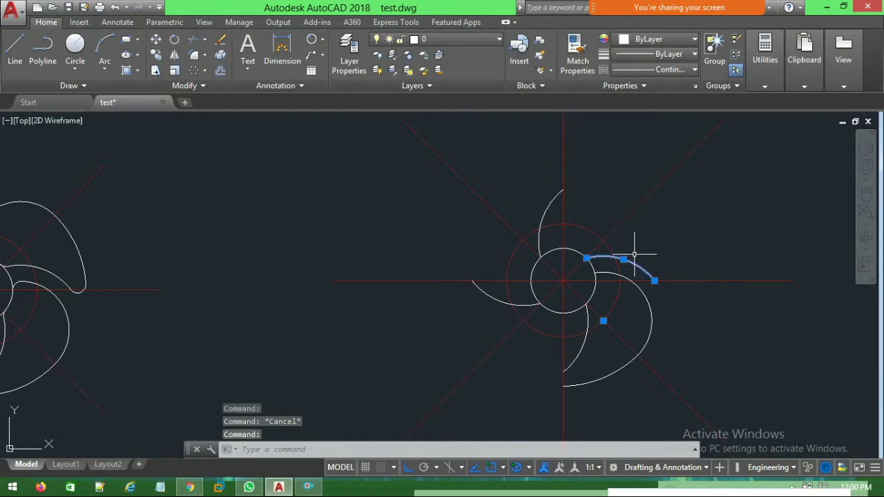
left_click(556, 198)
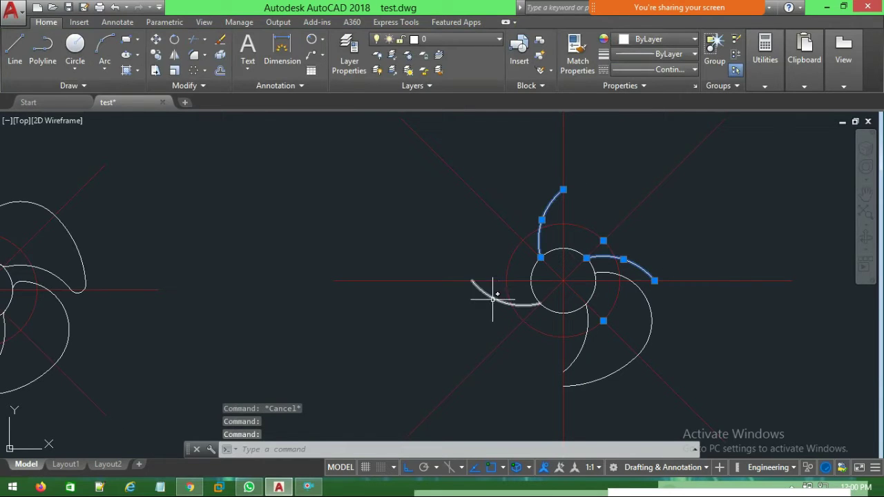
left_click(493, 297)
key("Delete")
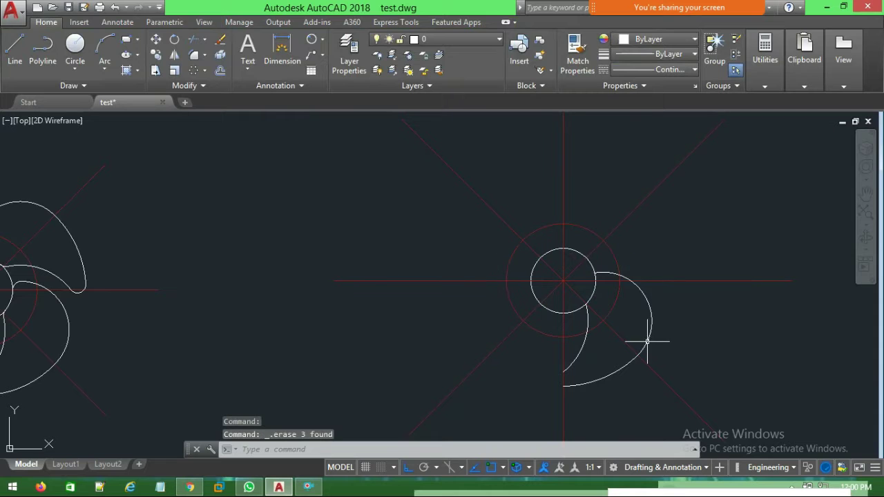
scroll(357, 329, "down", 2)
middle_click_drag(328, 330, 372, 281)
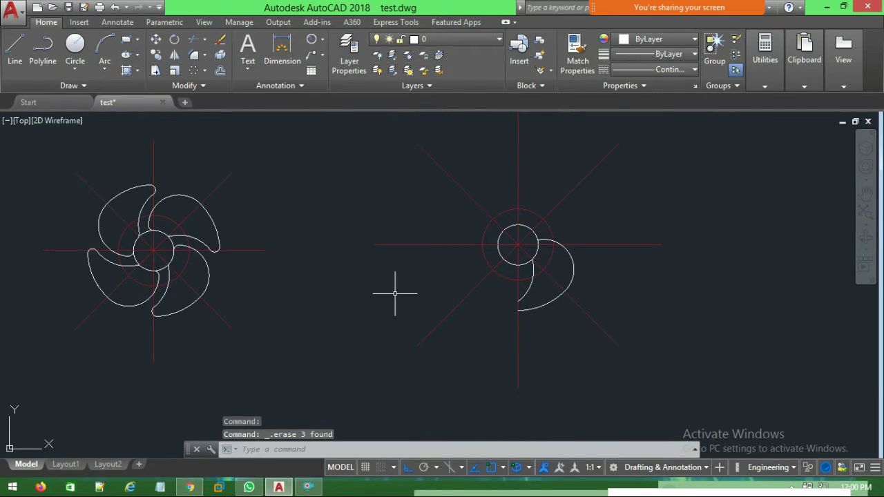
scroll(281, 283, "up", 2)
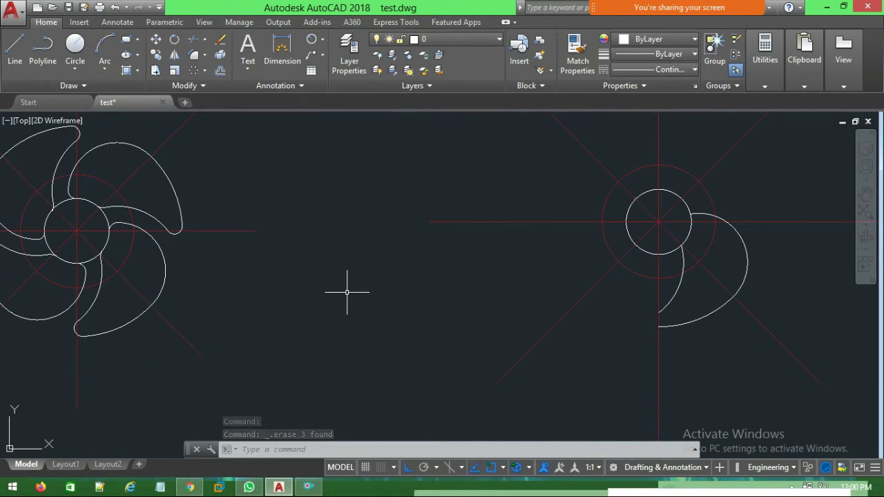
middle_click_drag(347, 291, 365, 287)
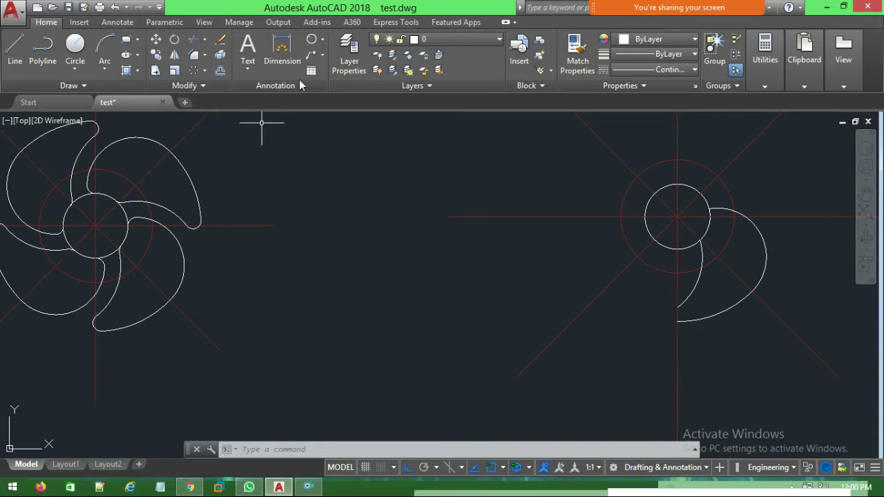
left_click(312, 43)
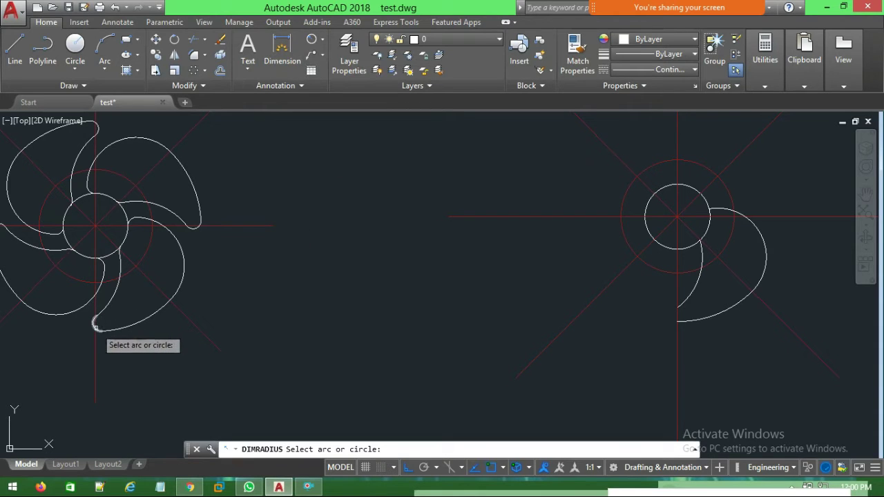
left_click(95, 325)
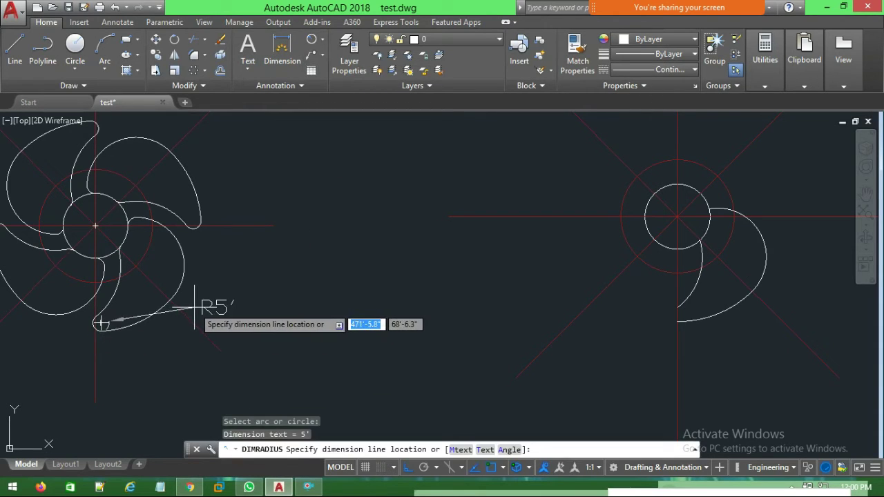
key("Escape")
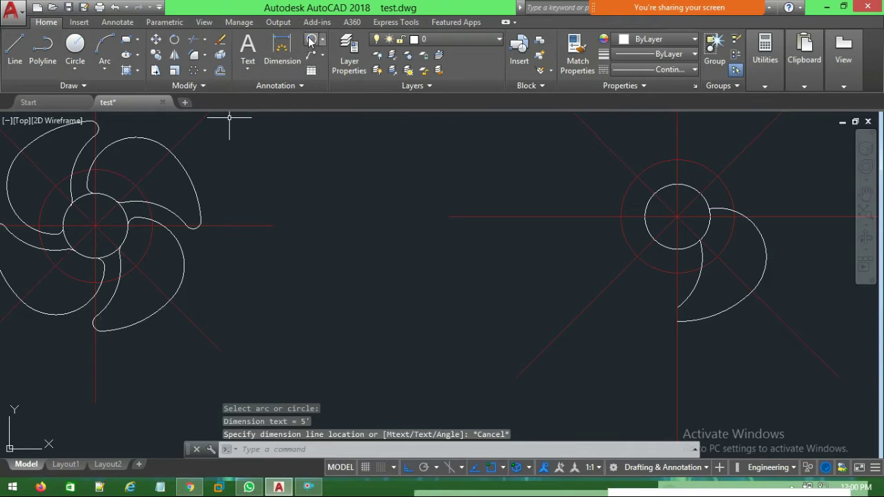
key("Return")
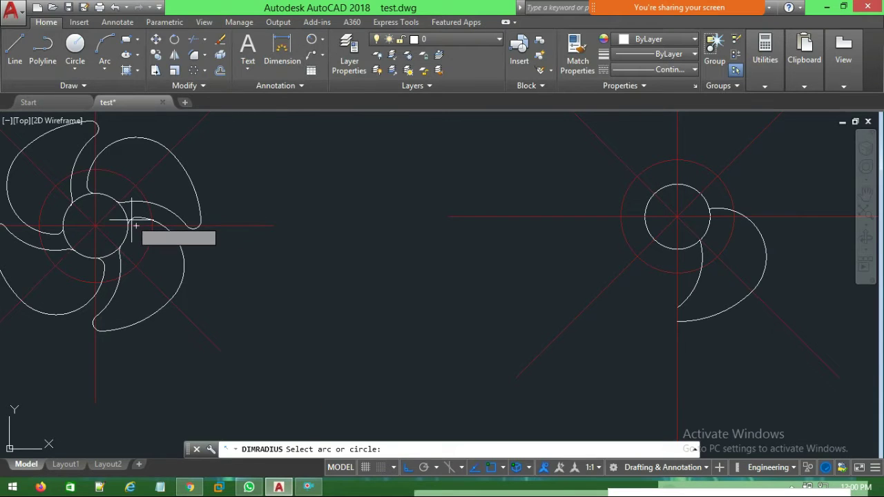
left_click(132, 222)
key("Escape")
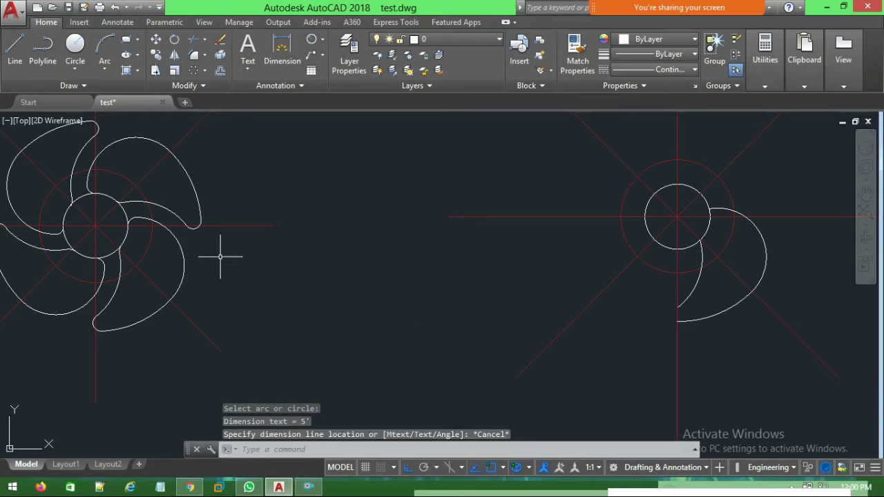
key("Return")
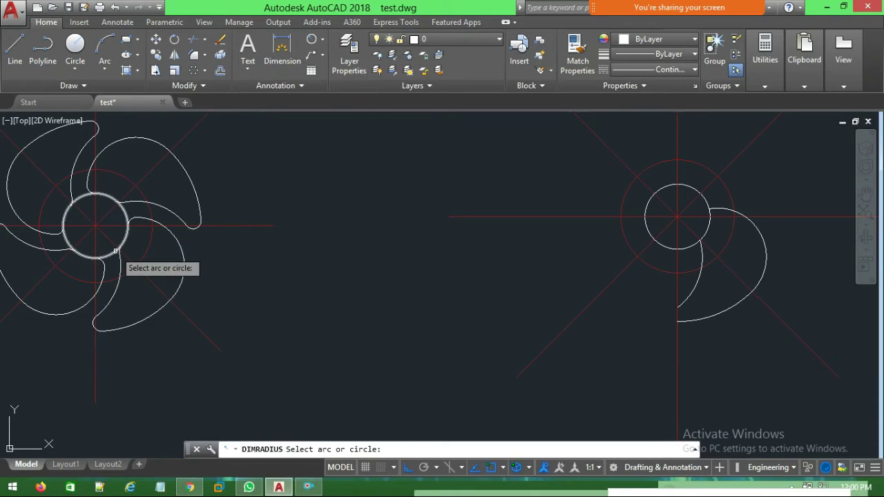
left_click(119, 252)
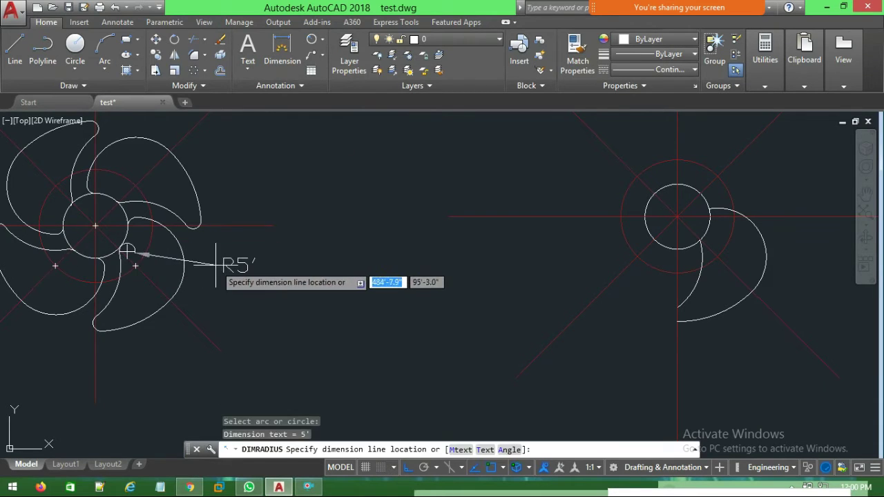
key("Escape")
scroll(289, 273, "down", 1)
middle_click_drag(349, 285, 301, 267)
type("FIL")
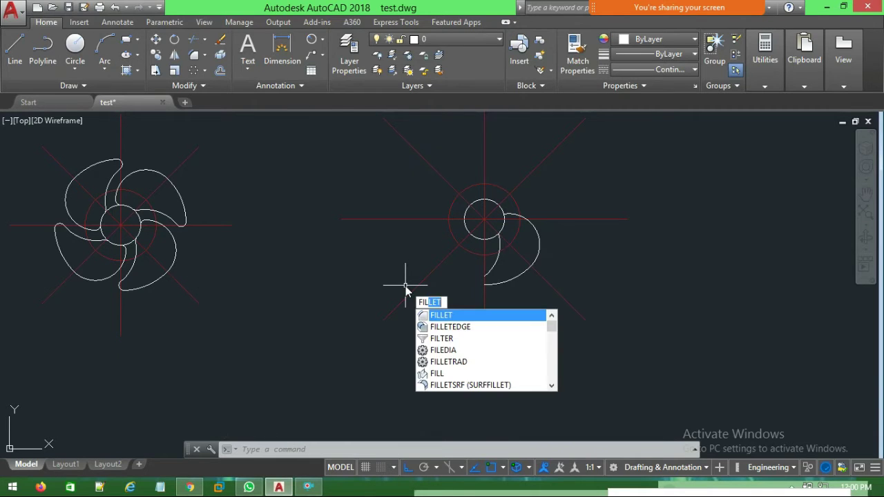
Set the fillet radius to 5' and round the blade tip between its inner and outer arcs
key("Return")
type("r")
key("Return")
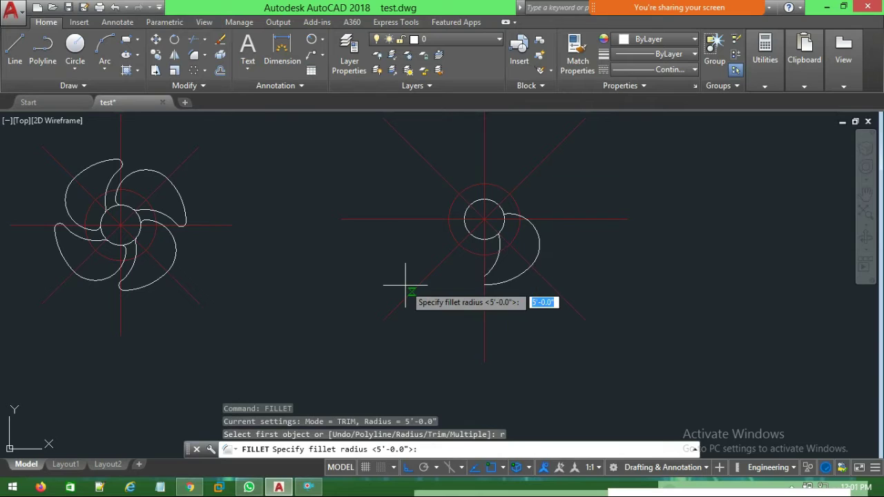
type("5'")
key("Return")
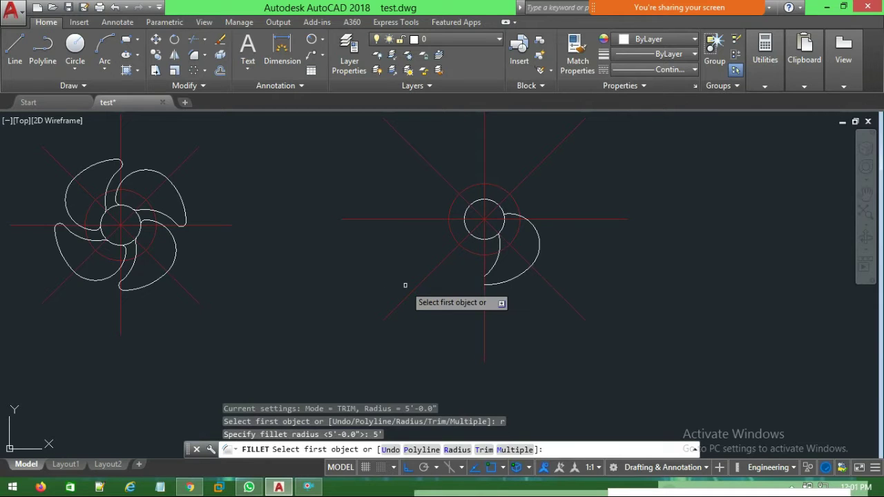
scroll(551, 307, "up", 4)
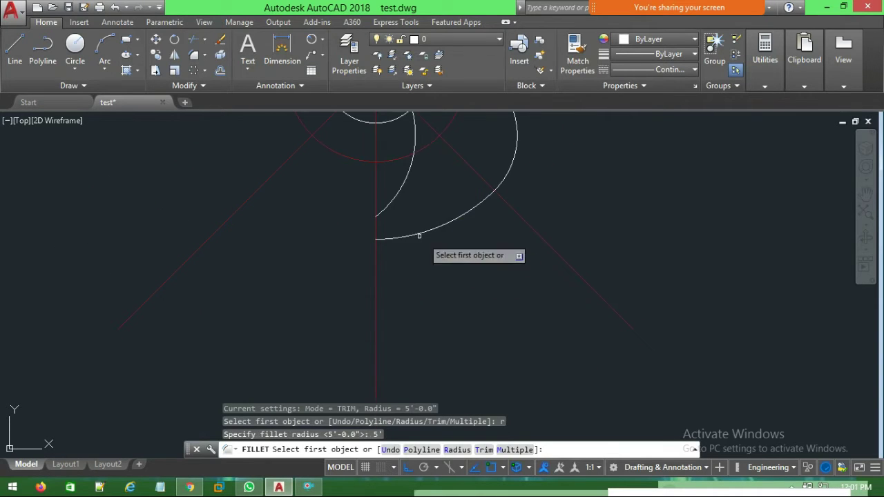
left_click(386, 209)
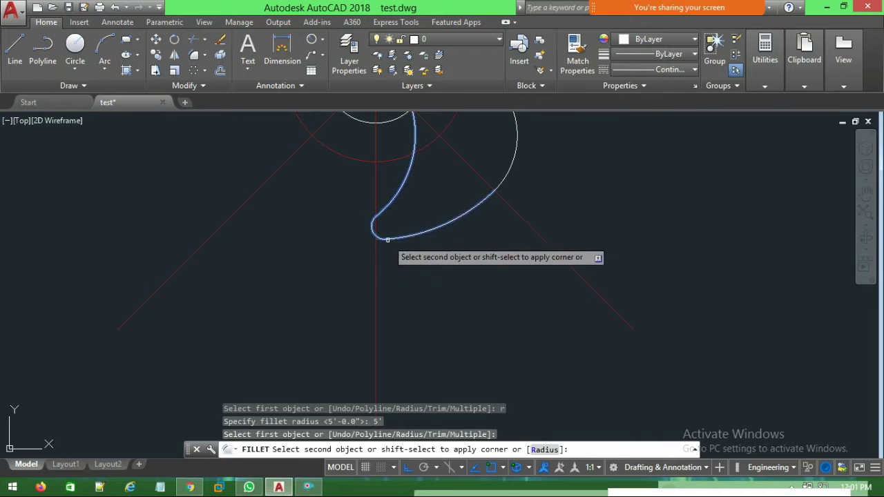
left_click(387, 239)
scroll(458, 263, "down", 3)
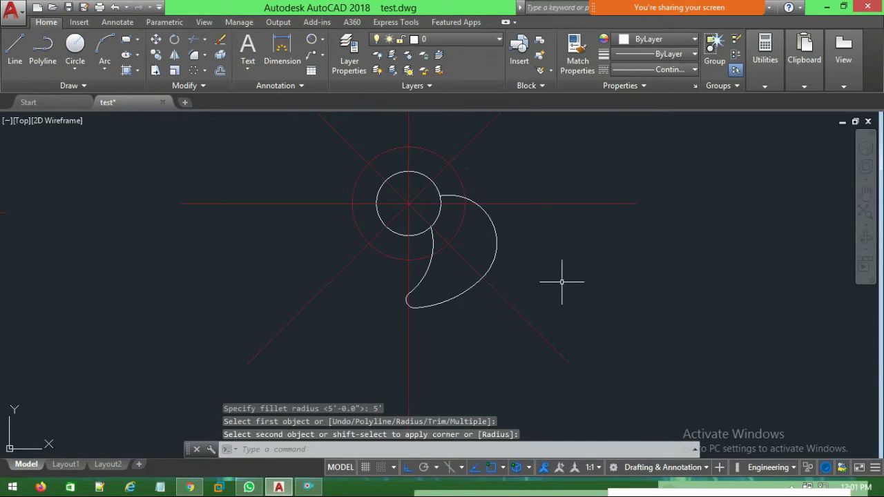
Fillet the blade's inner arc into the hub circle, then zoom out to all three drawings
key("Return")
left_click(447, 200)
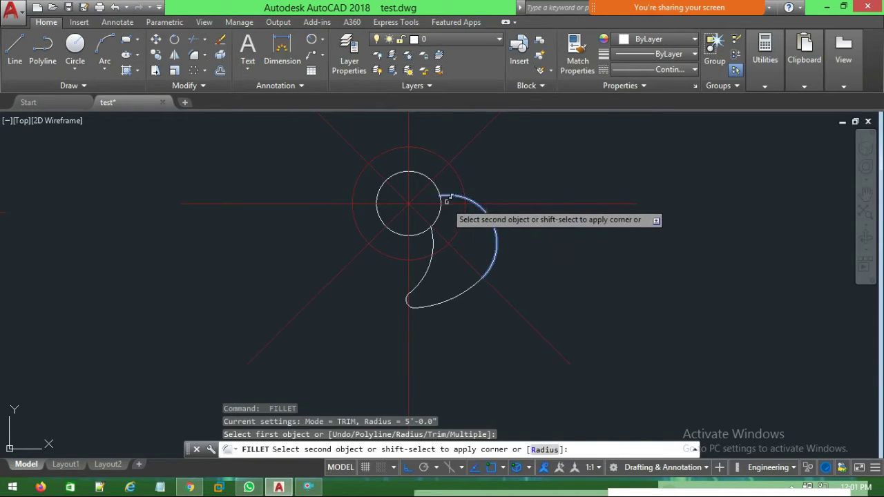
left_click(441, 207)
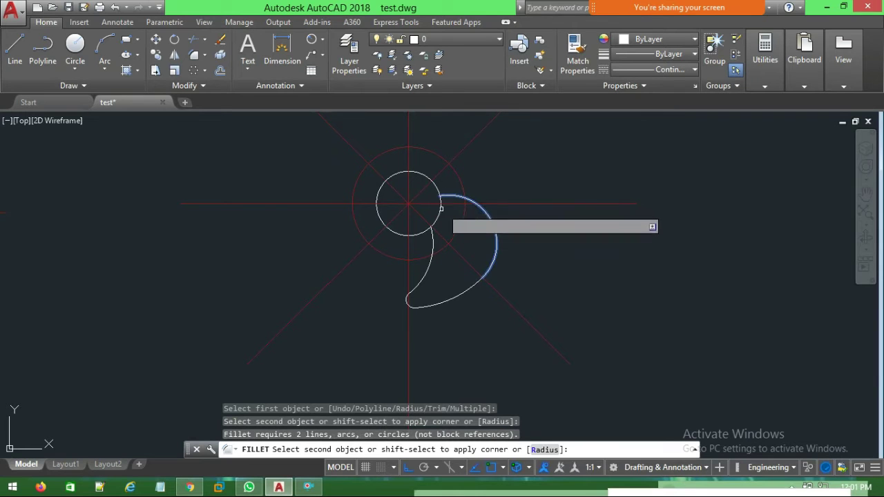
scroll(441, 207, "up", 3)
key("Return")
scroll(491, 255, "down", 2)
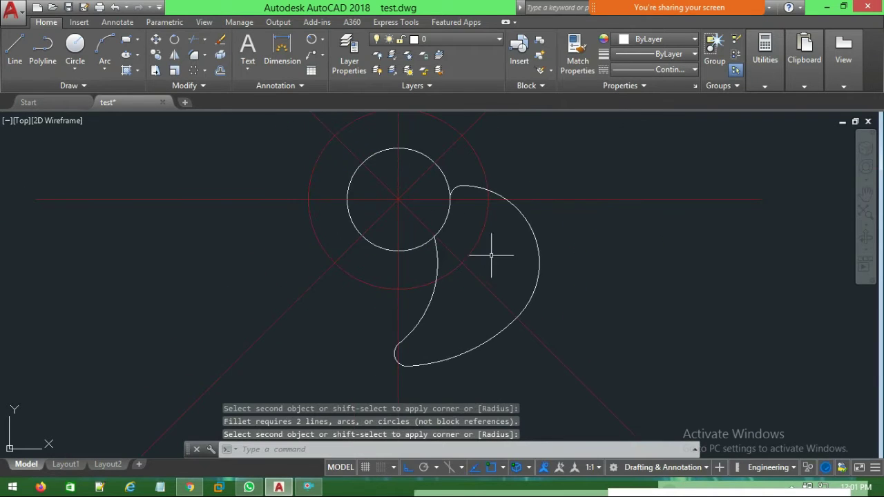
key("Return")
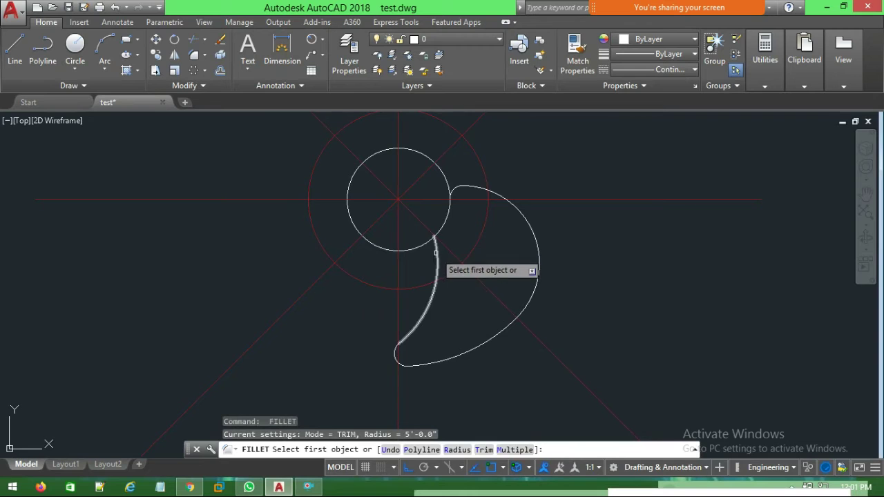
left_click(436, 253)
left_click(449, 234)
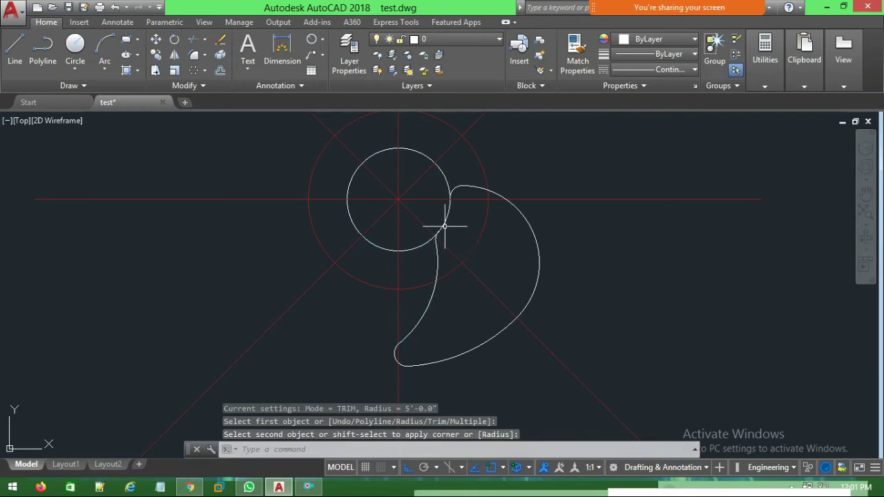
scroll(619, 293, "down", 2)
scroll(230, 314, "down", 2)
scroll(159, 296, "down", 2)
middle_click_drag(134, 296, 209, 297)
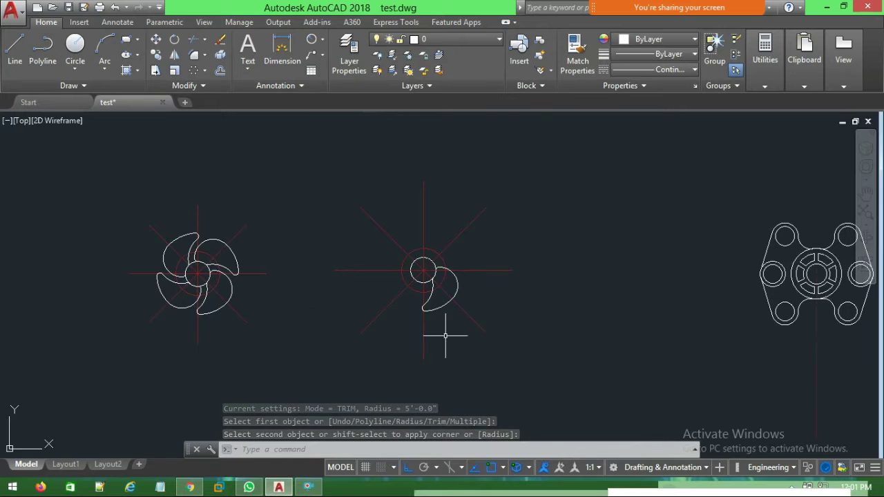
scroll(448, 319, "up", 2)
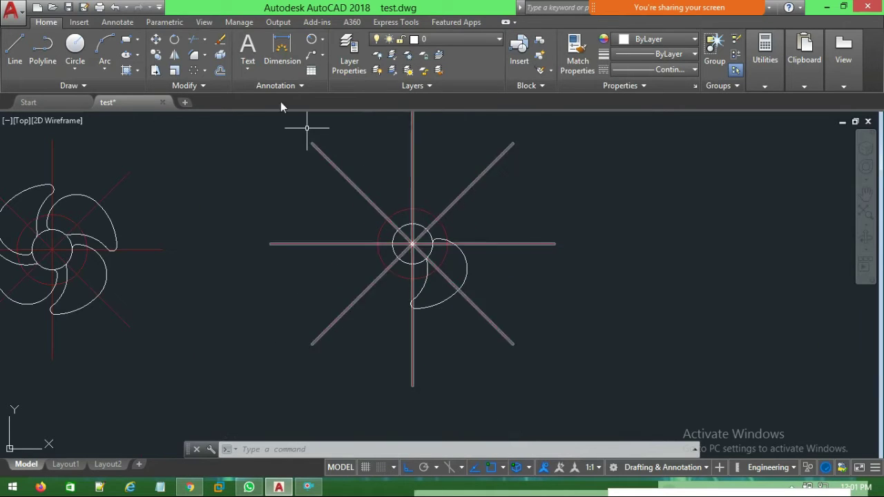
Start a polar array and select the six blade curves
left_click(196, 71)
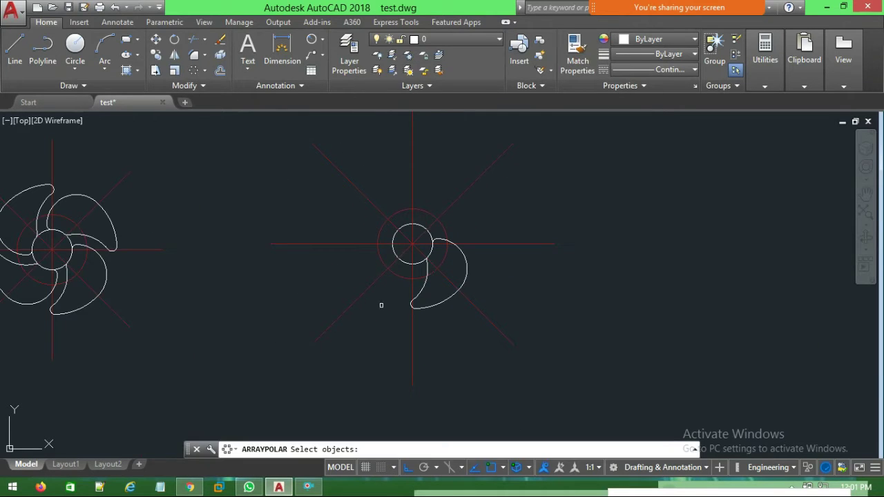
scroll(470, 268, "up", 2)
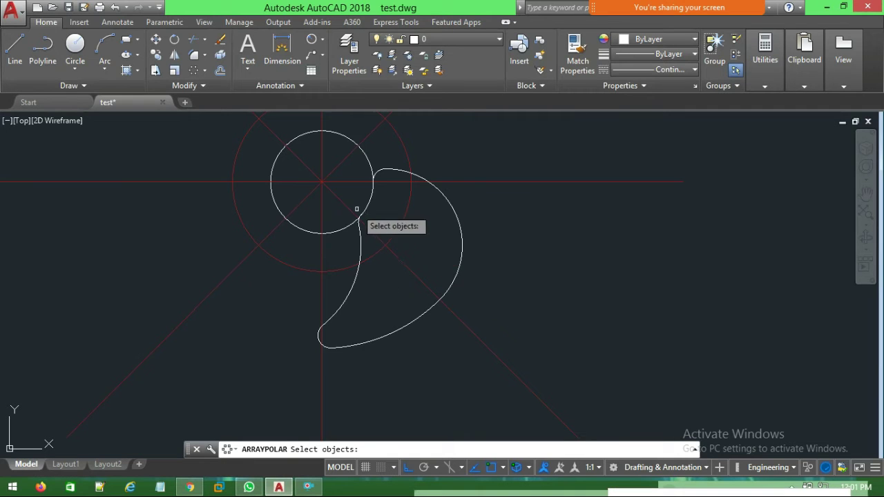
scroll(369, 153, "up", 3)
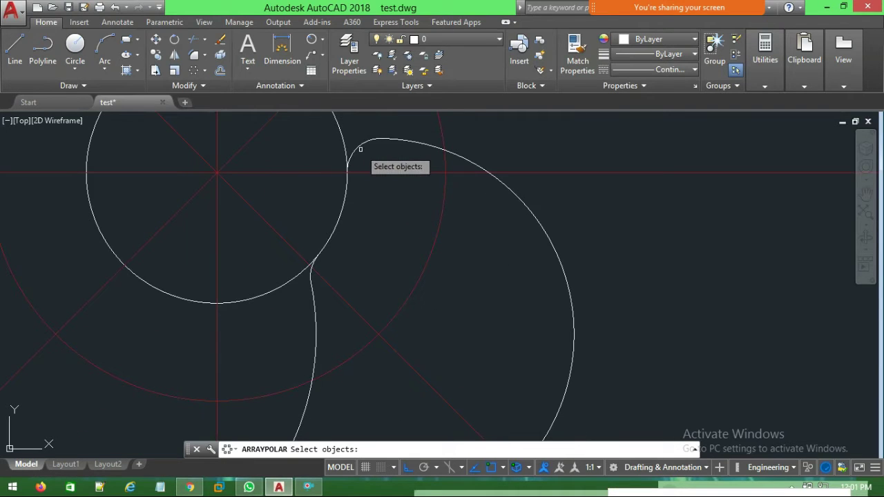
left_click(358, 149)
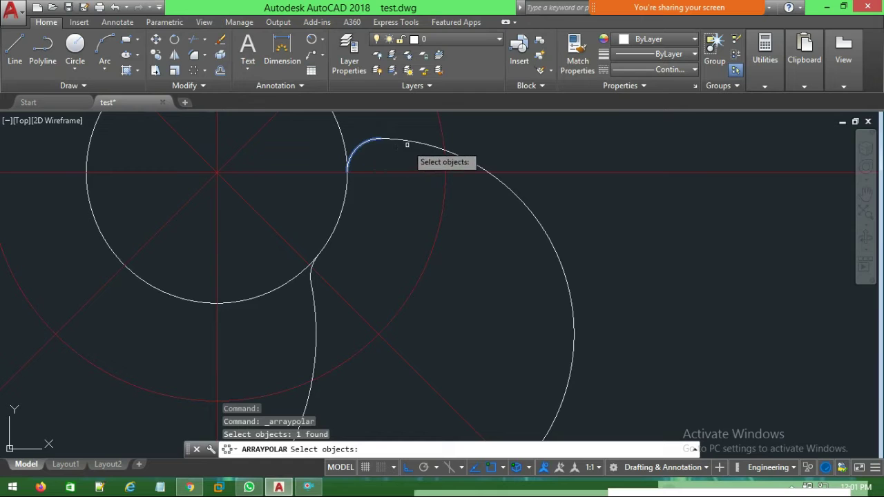
left_click(413, 142)
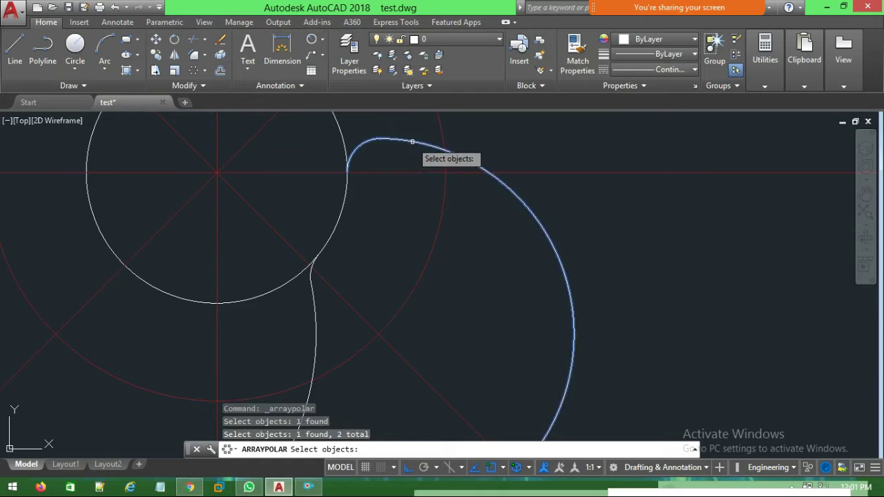
left_click(313, 275)
left_click(312, 299)
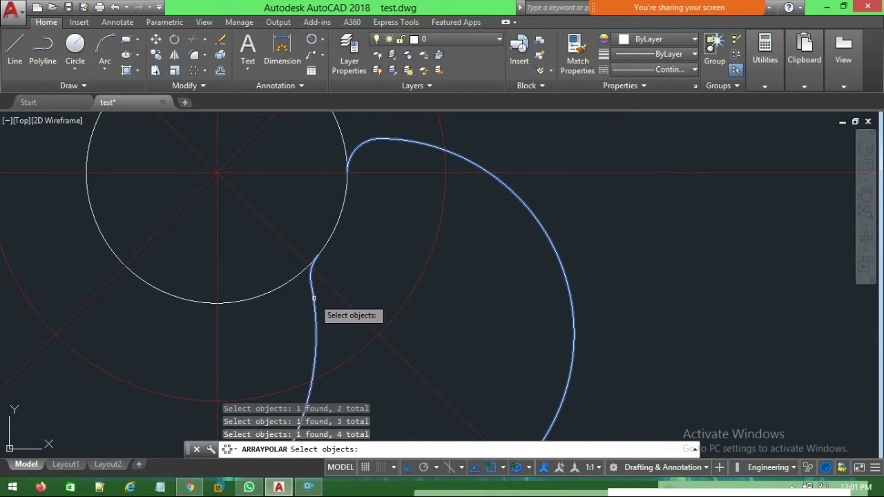
scroll(421, 324, "down", 4)
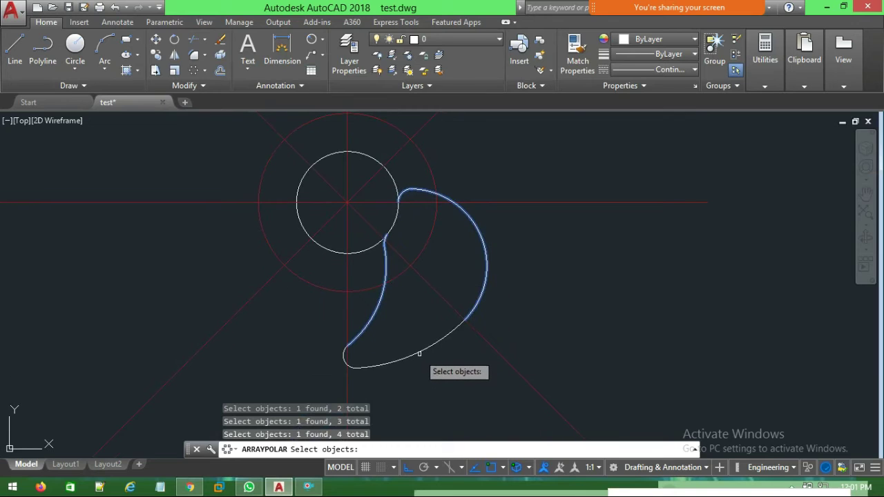
left_click(414, 358)
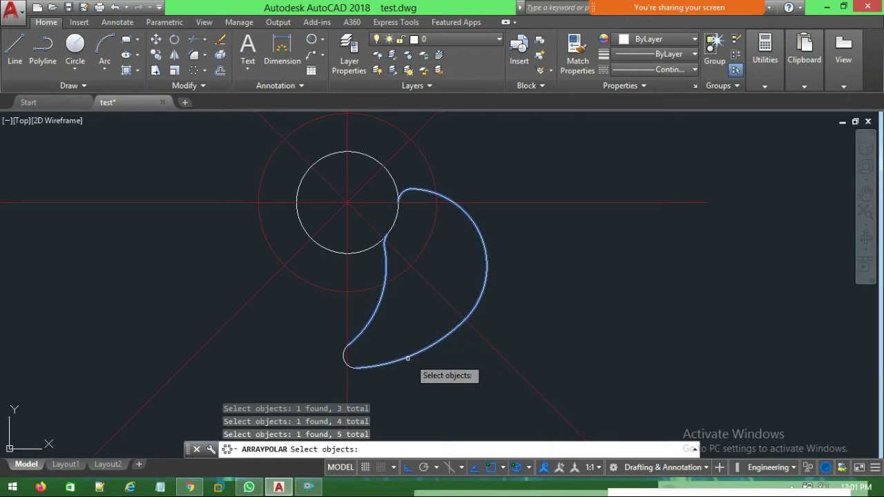
left_click(346, 364)
key("Return")
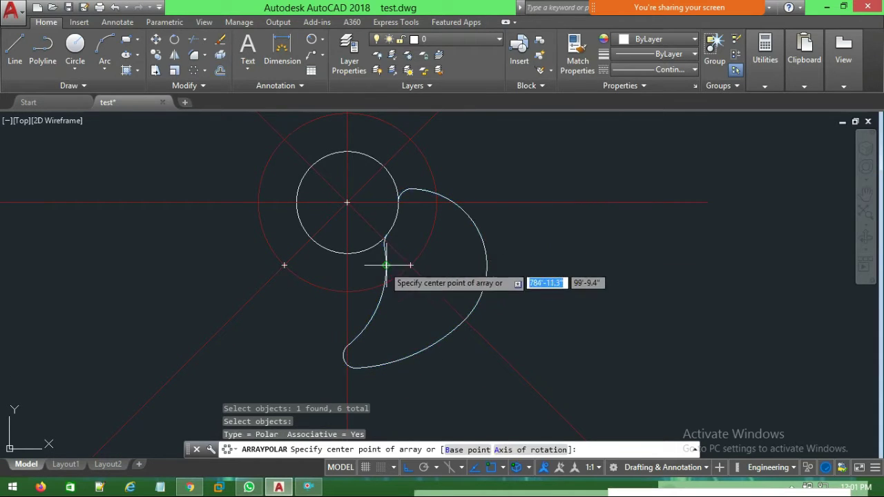
Centre the array on the hub circle with 4 items, 90° apart, and close it
left_click(346, 203)
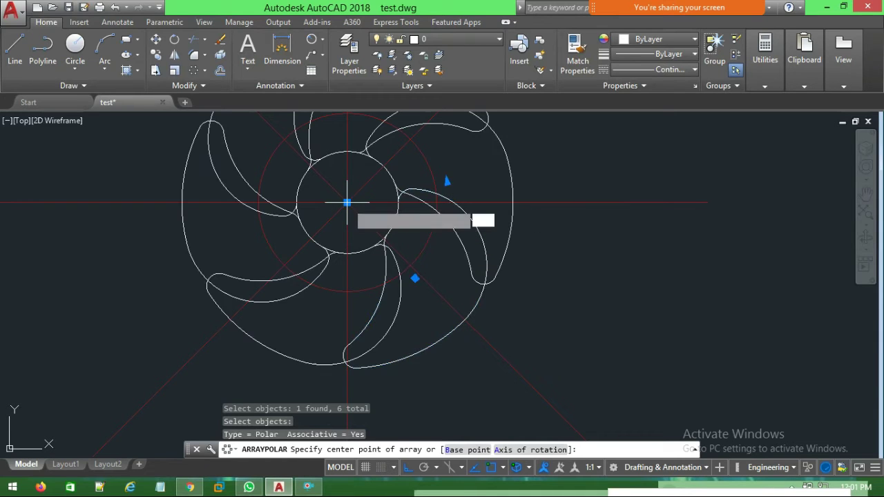
scroll(184, 260, "down", 5)
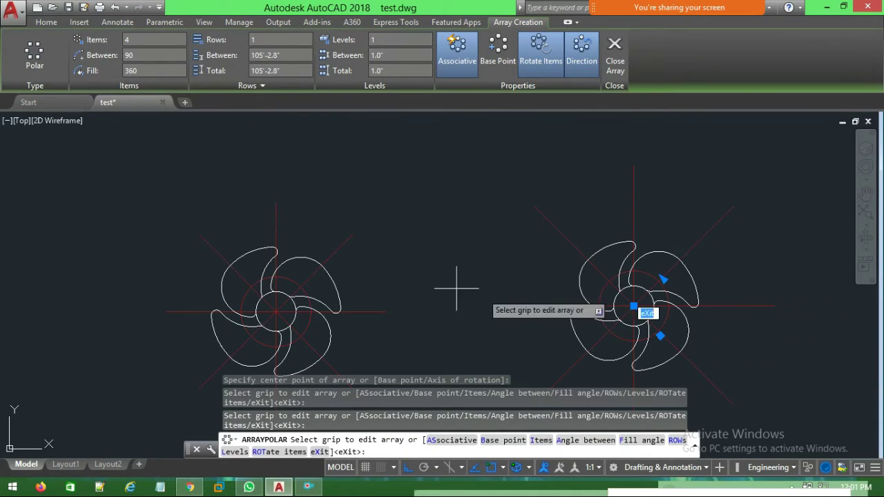
key("Return")
key("Escape")
scroll(714, 300, "down", 1)
scroll(637, 283, "down", 3)
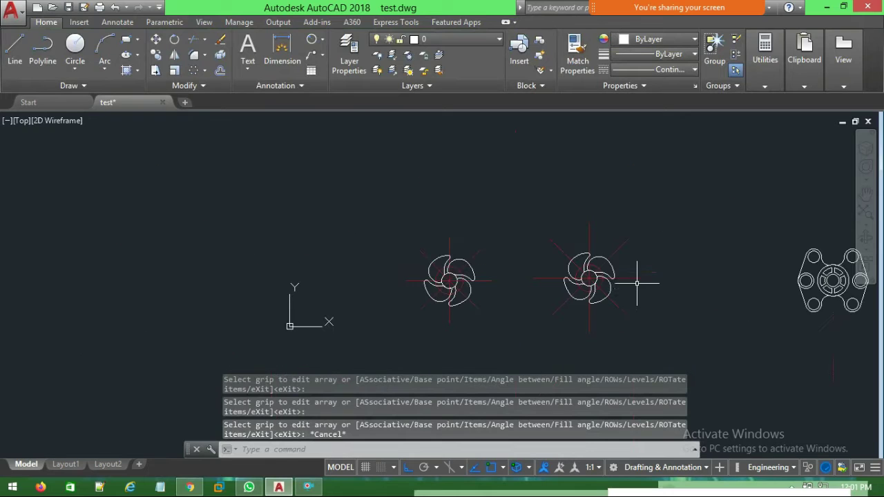
scroll(624, 294, "up", 4)
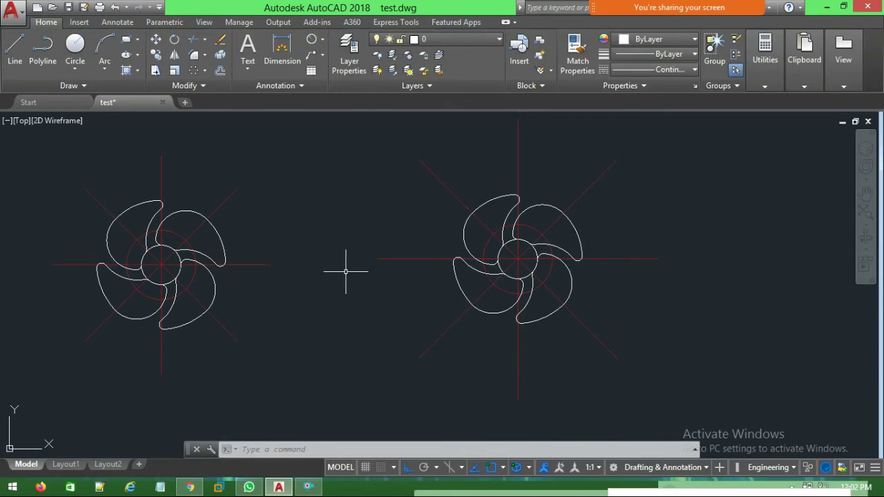
scroll(462, 272, "down", 2)
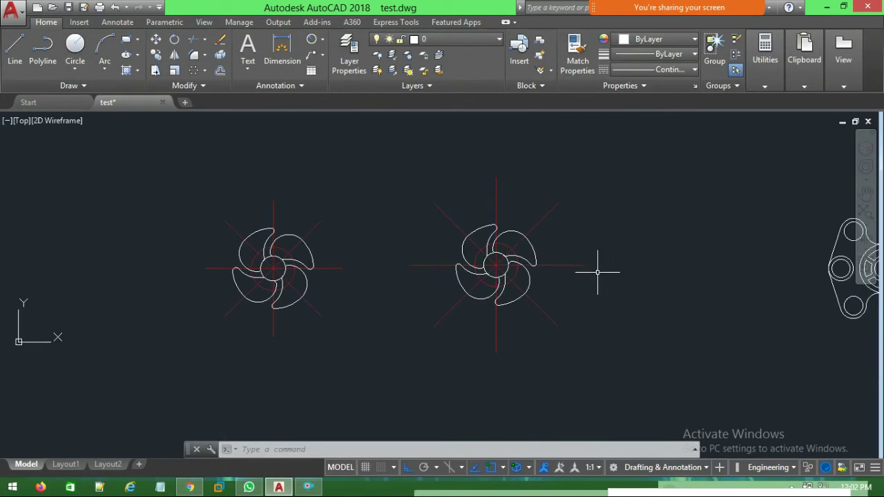
middle_click_drag(597, 273, 538, 274)
mouse_move(667, 267)
middle_mouse_down()
mouse_move(476, 297)
mouse_move(351, 270)
middle_mouse_up()
middle_click_drag(565, 256, 393, 256)
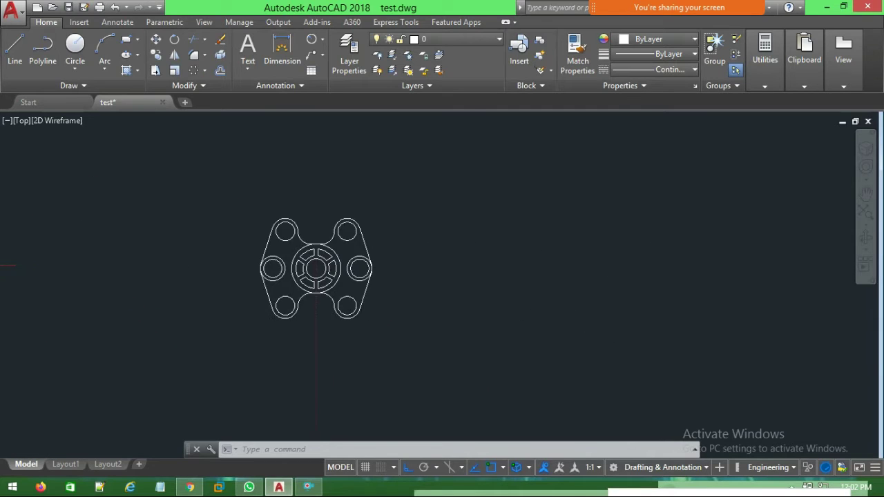
scroll(461, 274, "up", 2)
scroll(401, 277, "down", 3)
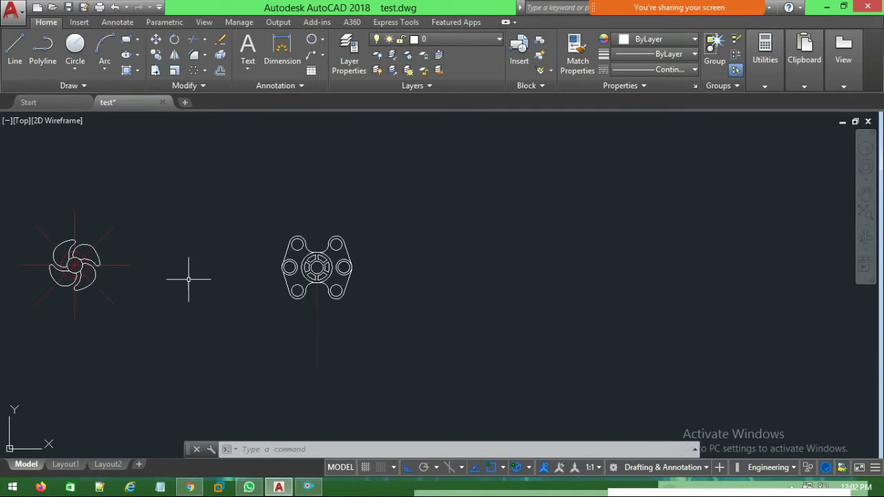
middle_click_drag(188, 279, 511, 290)
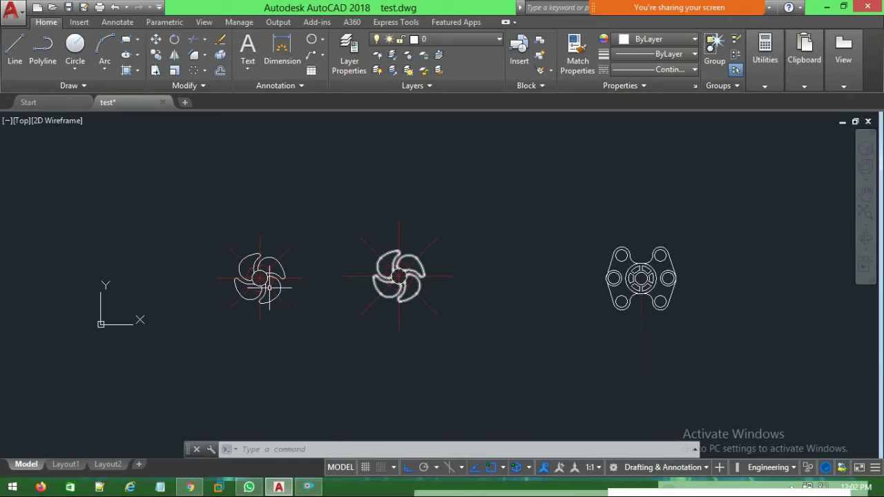
scroll(342, 300, "up", 4)
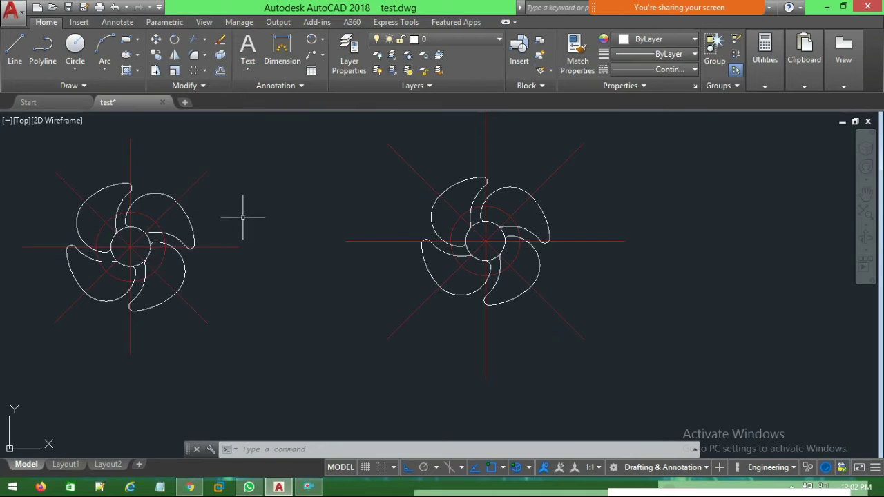
key("ctrl+z")
scroll(314, 298, "down", 2)
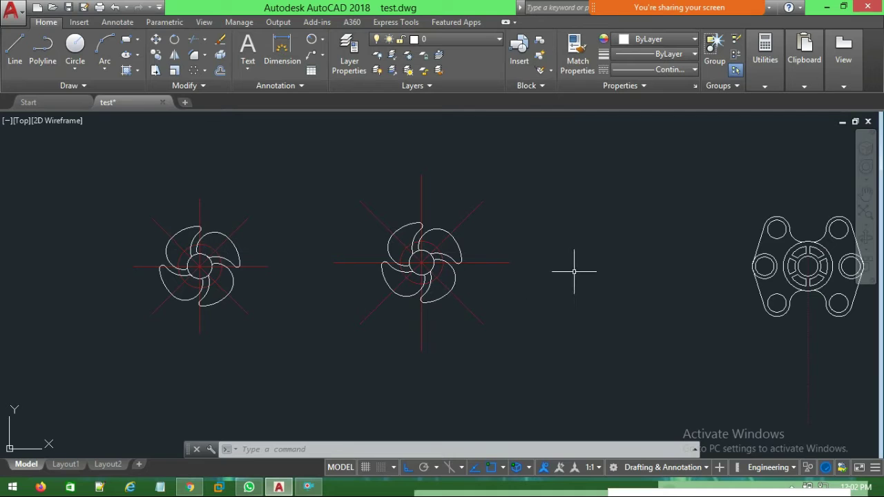
Pan left past the fans to the hub plate reference and zoom in on its circles
middle_click_drag(593, 253, 435, 263)
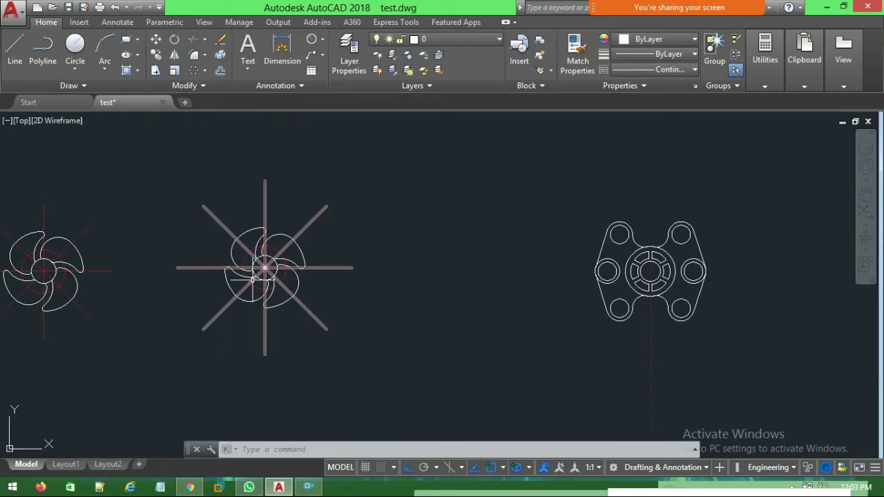
middle_click_drag(656, 270, 177, 272)
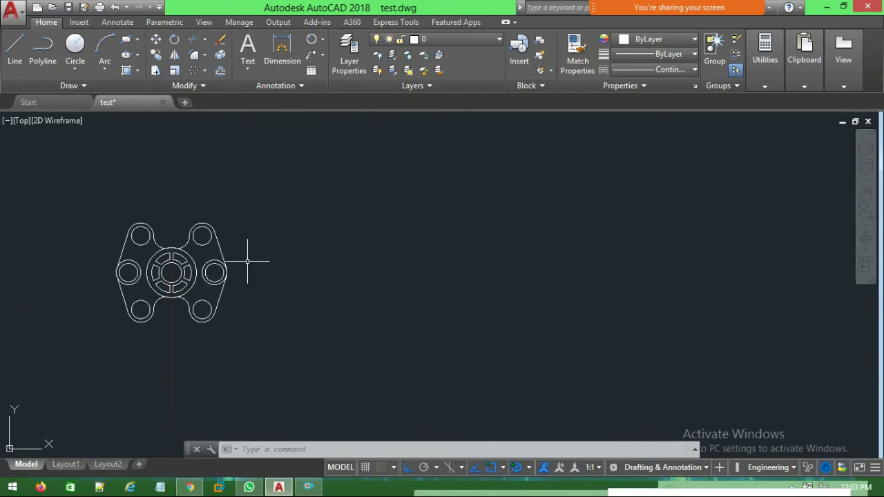
middle_click_drag(309, 255, 312, 225)
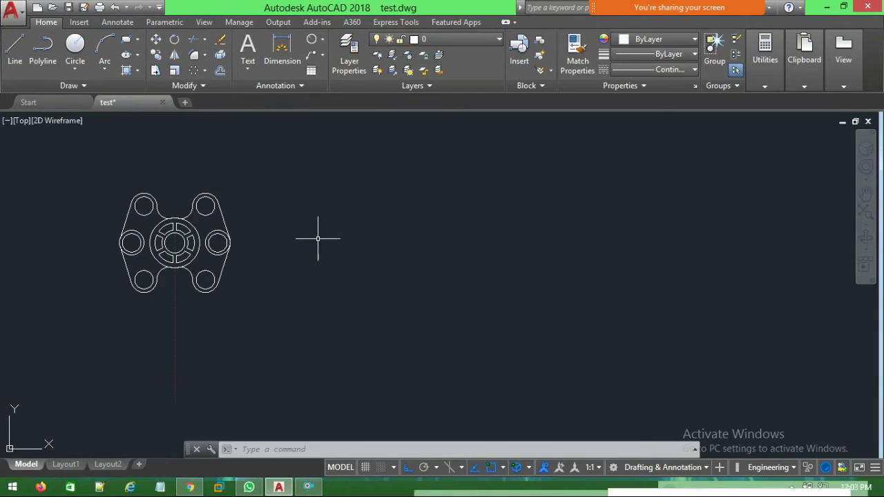
scroll(214, 246, "up", 2)
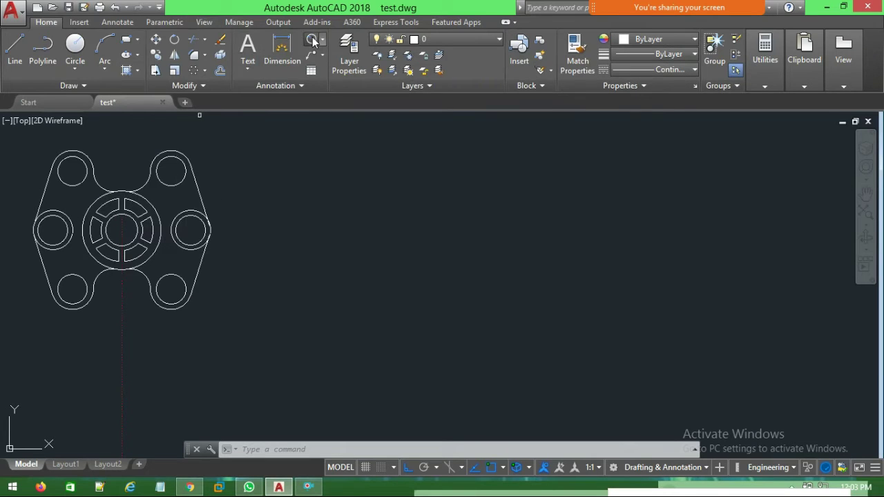
Start a DIMRADIUS radius dimension, then pan and zoom so the hub plate sits beside the fans
left_click(313, 42)
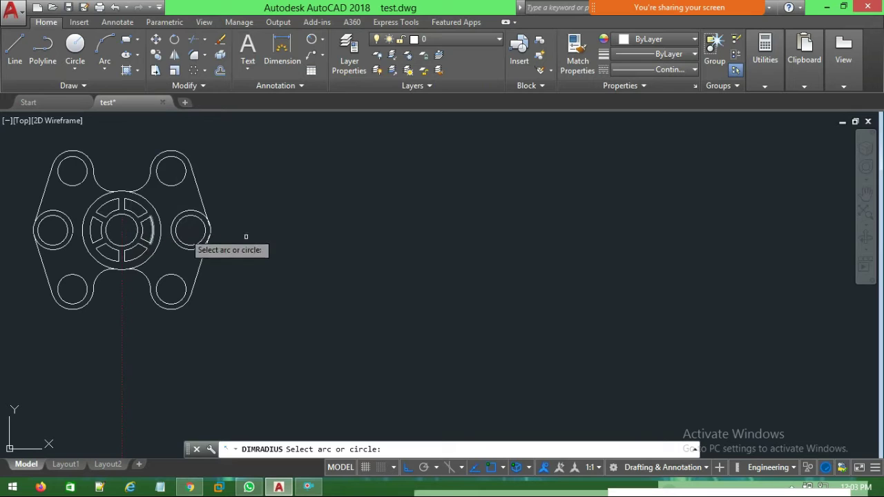
scroll(387, 241, "down", 4)
middle_click_drag(132, 249, 318, 262)
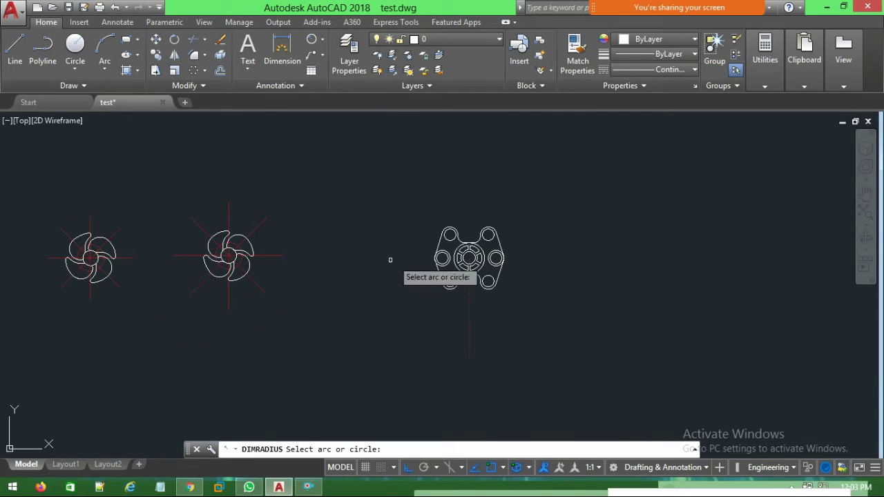
scroll(522, 277, "up", 2)
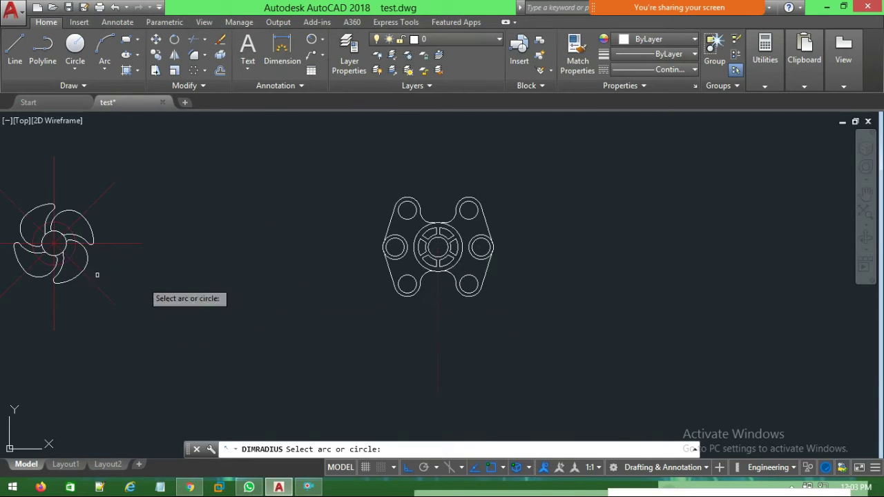
scroll(546, 262, "up", 1)
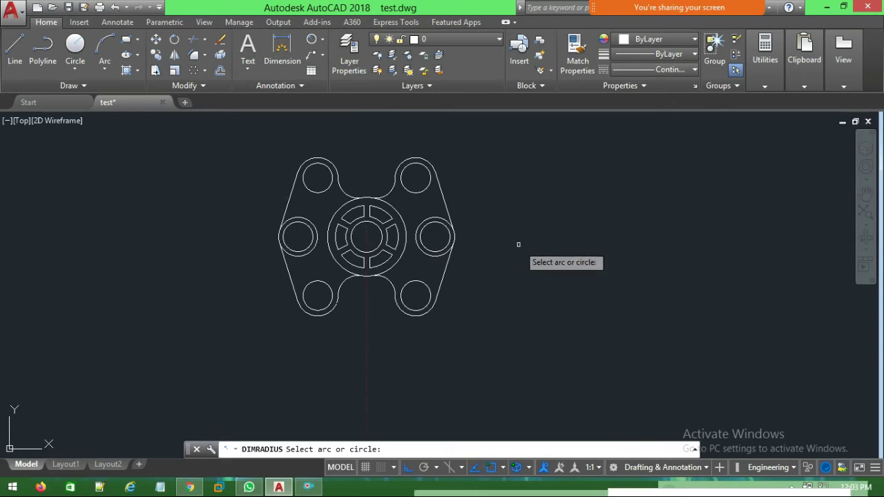
scroll(483, 283, "up", 1)
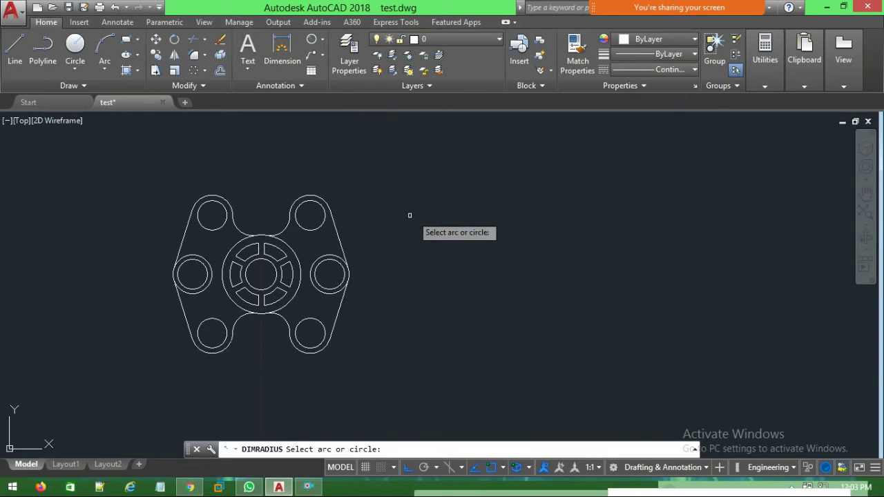
Draw a horizontal guide line from the hub centre to a point far right of the part
left_click(80, 49)
middle_click_drag(570, 268, 495, 256)
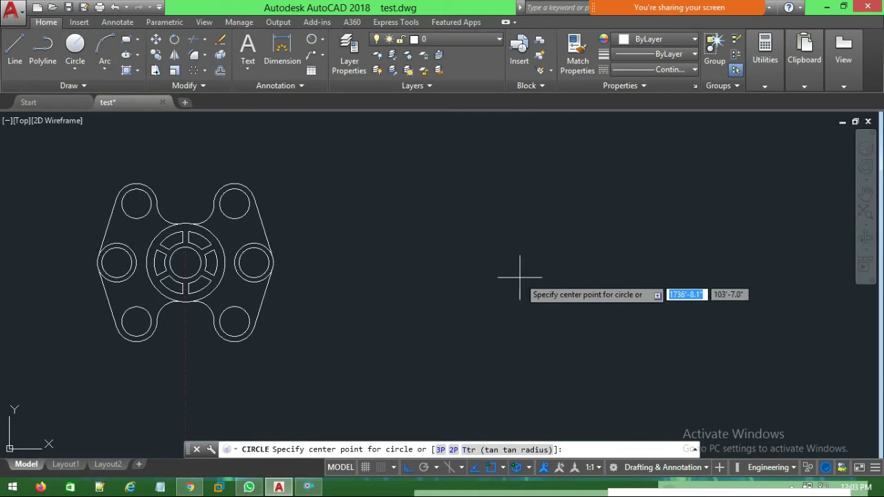
middle_click_drag(595, 259, 548, 262)
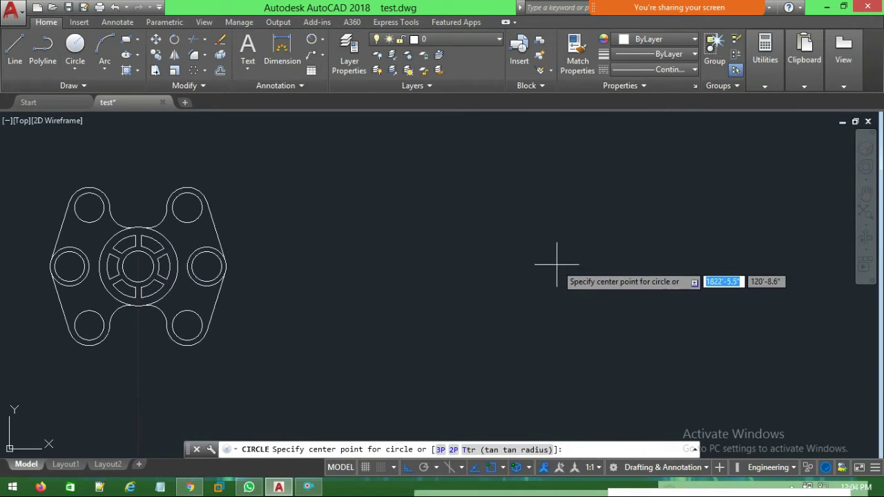
left_click(15, 48)
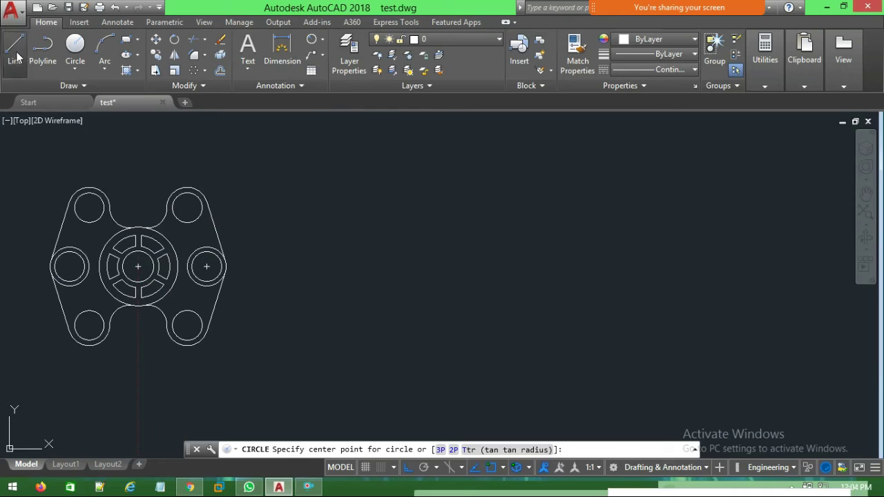
left_click(138, 266)
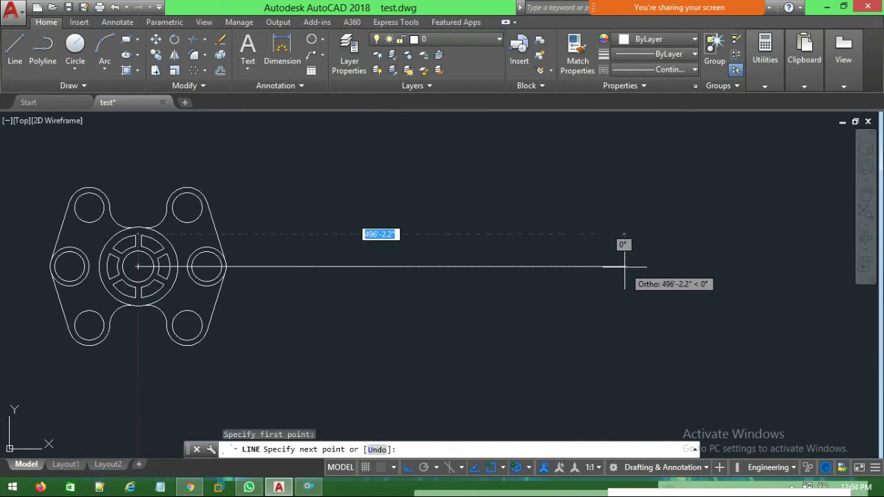
left_click(577, 266)
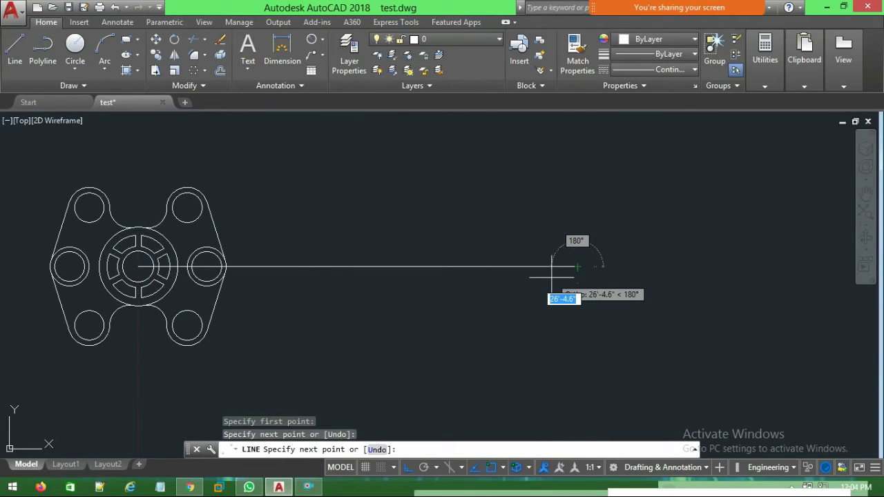
key("Escape")
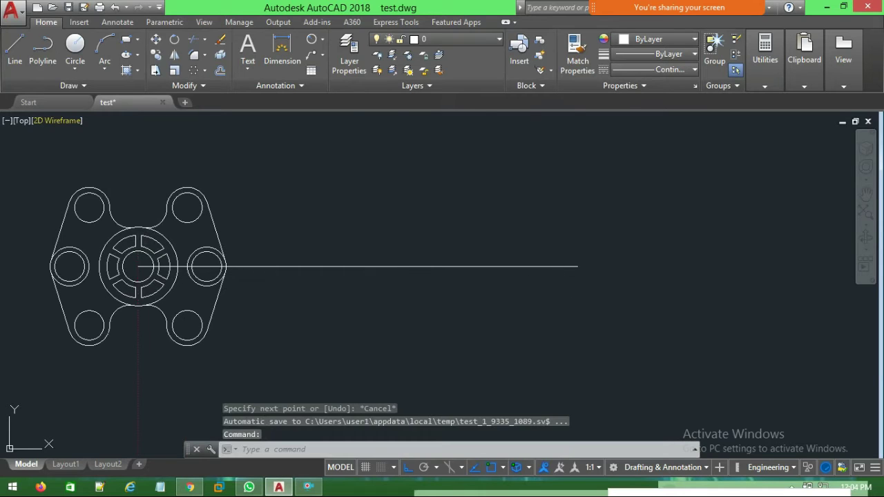
Measure the radius of the hub plate's innermost circle with DIMRADIUS
left_click(75, 48)
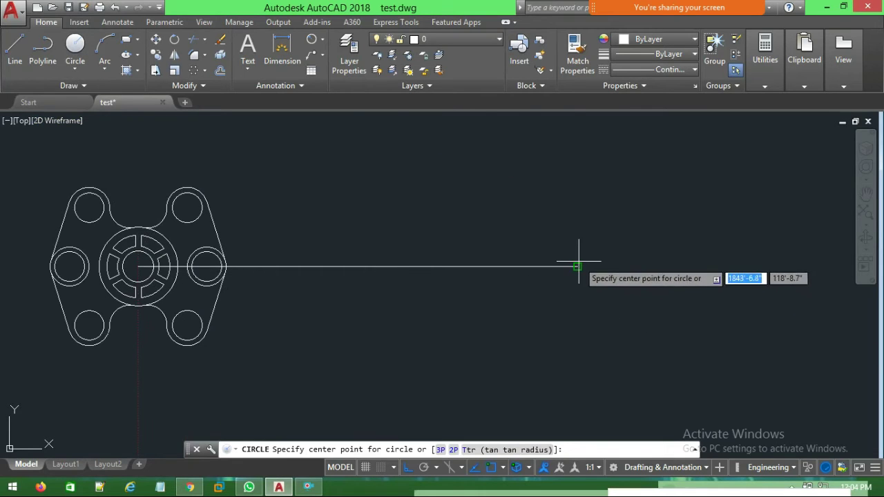
key("Escape")
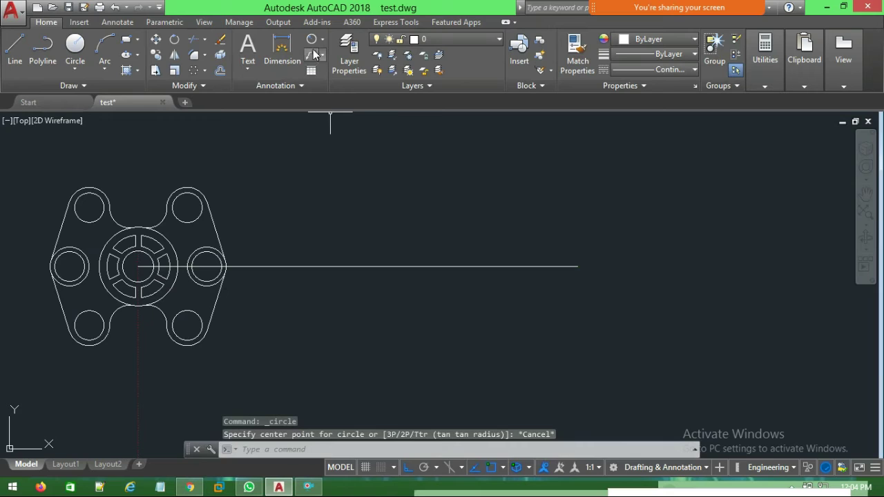
left_click(314, 54)
left_click(156, 269)
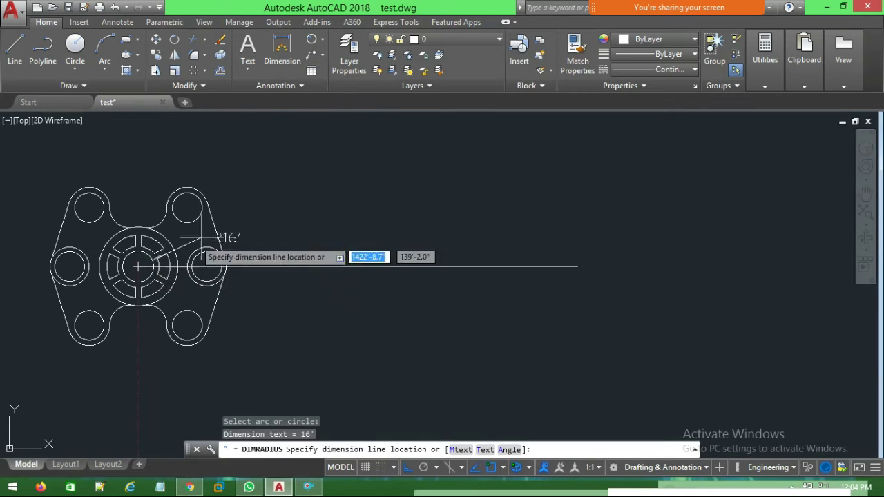
key("Escape")
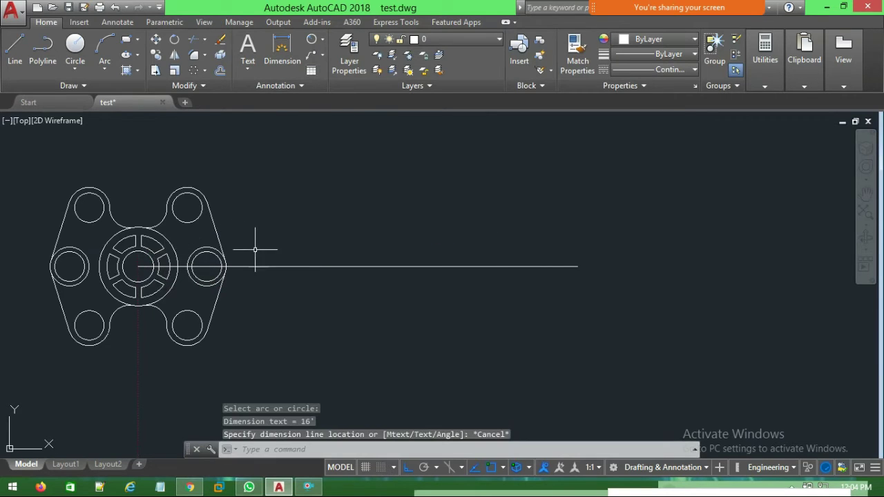
Draw a radius-16 circle centred at the guide line's right end
left_click(74, 46)
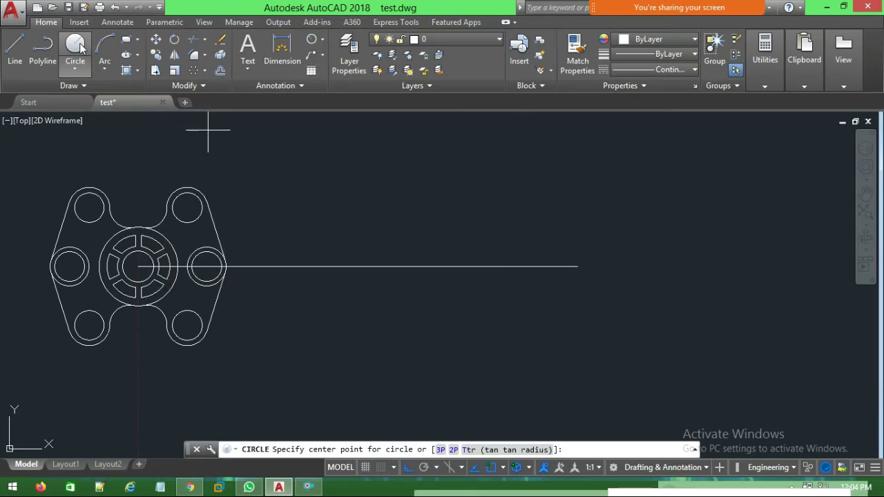
left_click(578, 267)
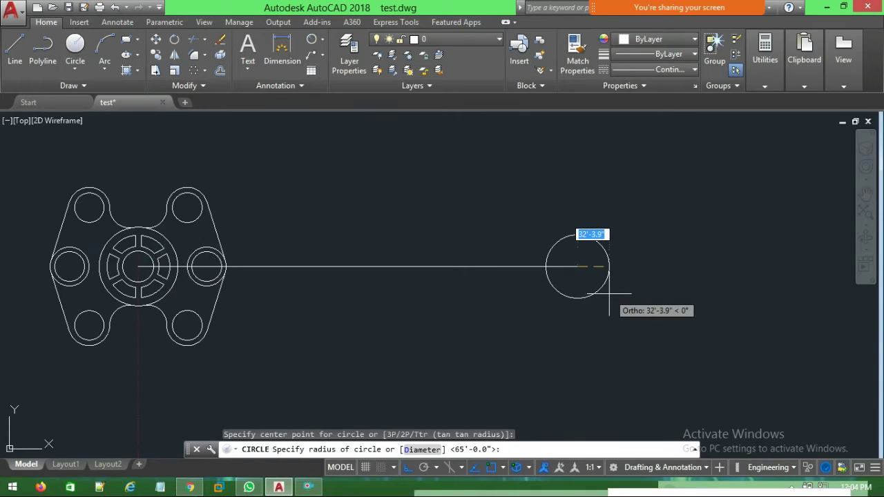
type("16")
key("Return")
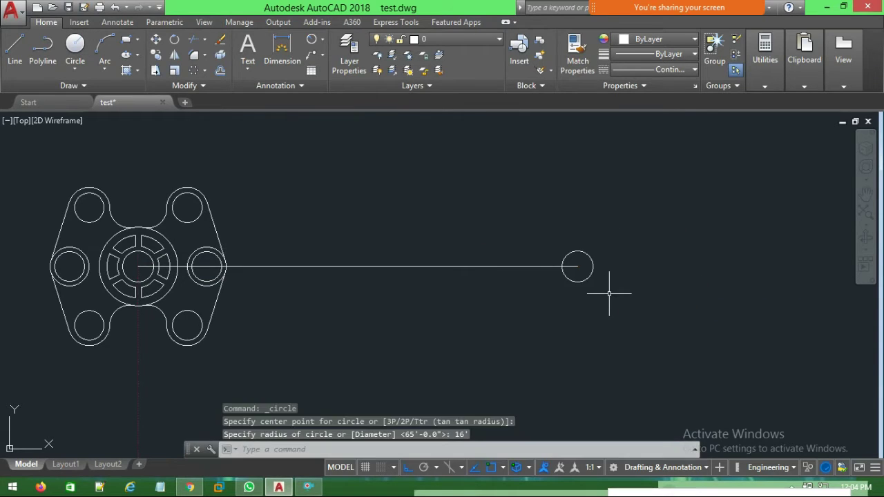
key("Escape")
Delete the horizontal guide line
left_click(380, 266)
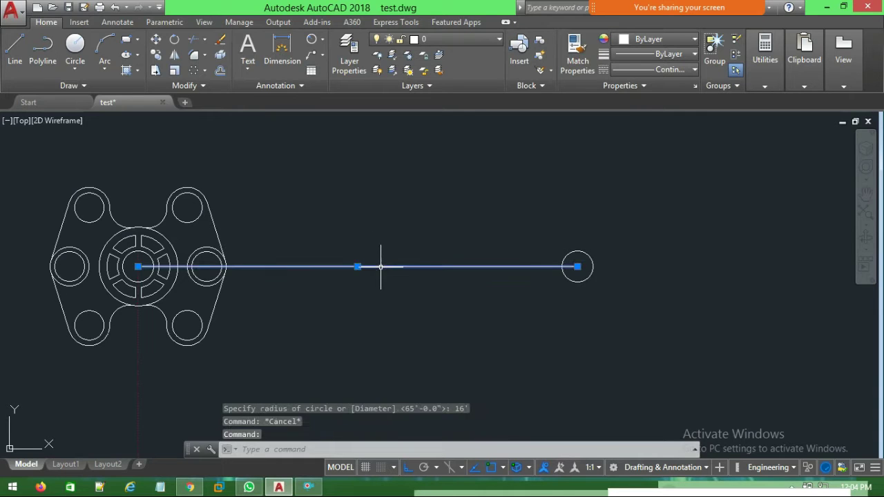
key("Delete")
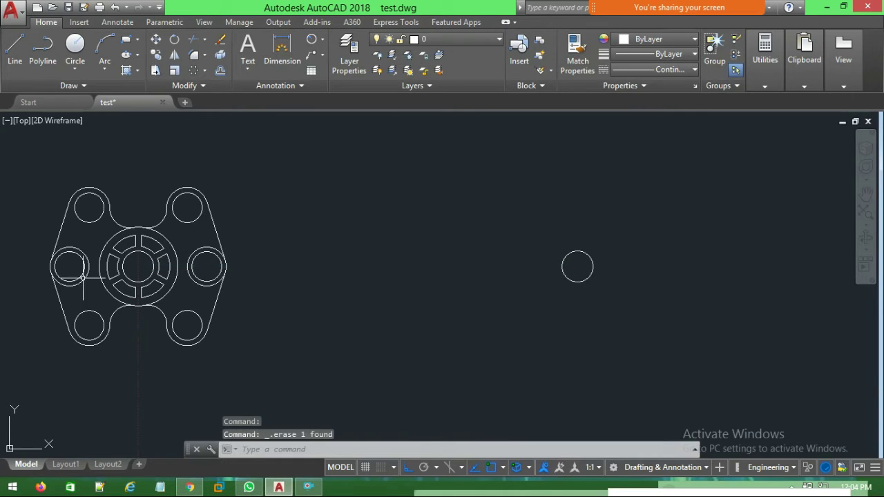
scroll(155, 256, "up", 4)
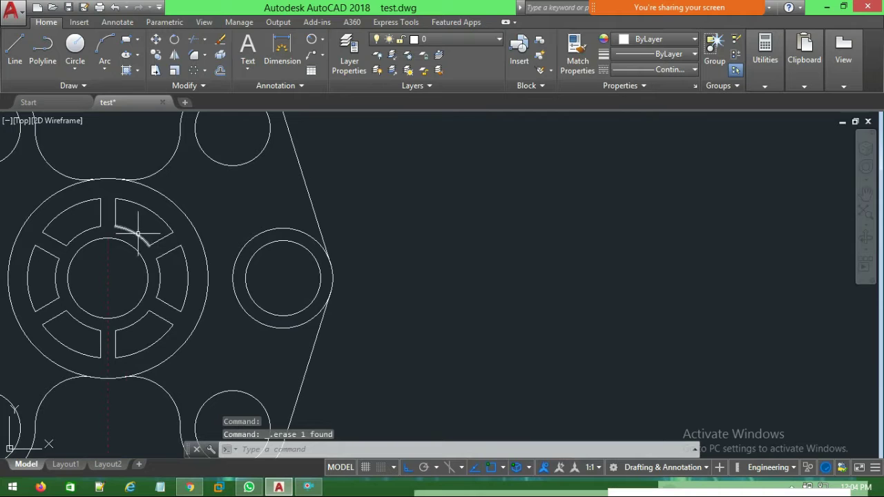
Measure the next hub ring, then add a concentric radius-21 circle around the small circle
left_click(312, 39)
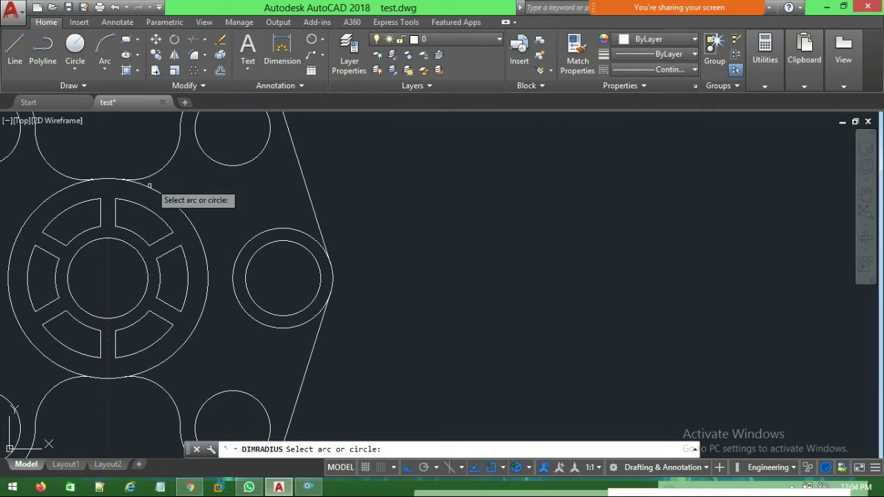
left_click(267, 231)
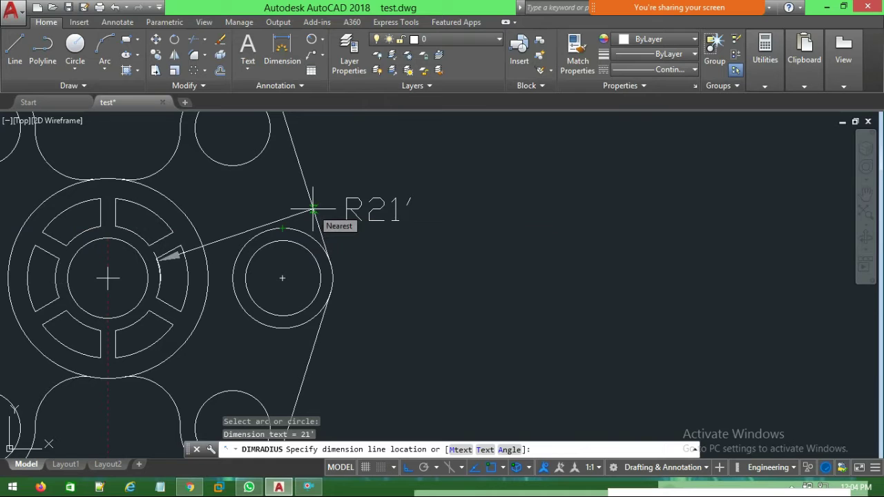
key("Escape")
scroll(415, 263, "down", 4)
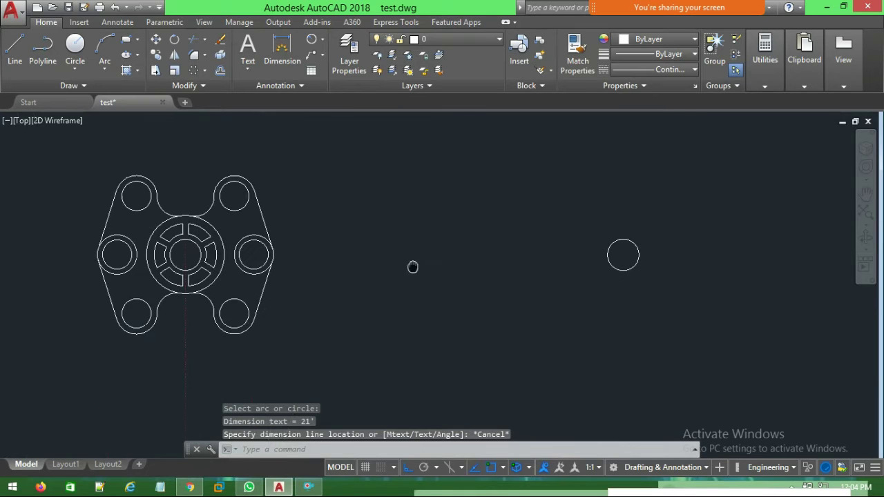
left_click(75, 45)
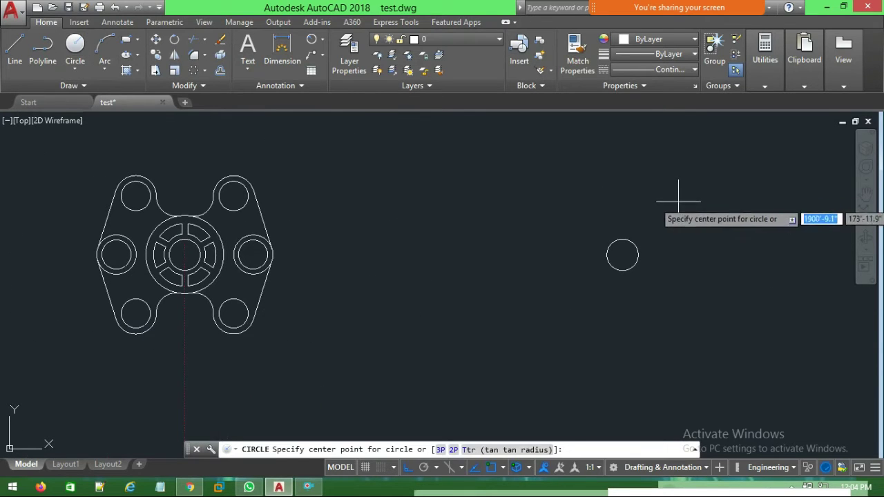
left_click(623, 254)
type("21")
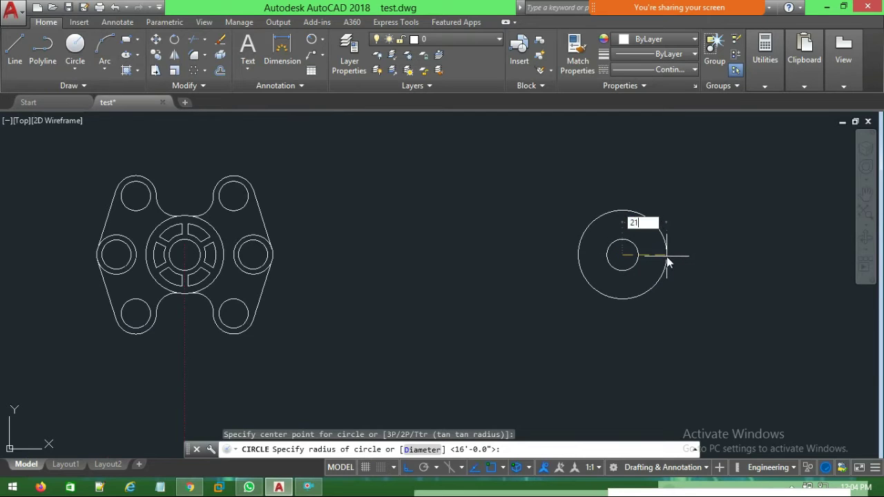
key("Return")
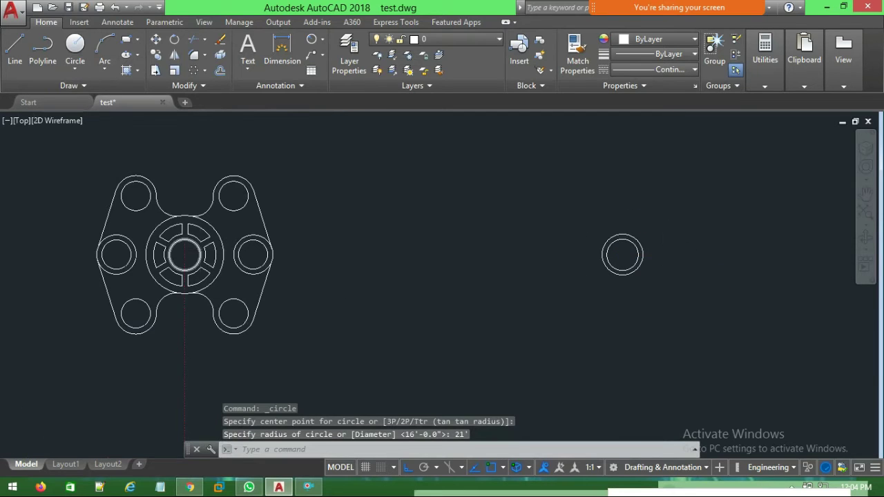
Measure the next larger hub ring, then add a concentric radius-32 circle
scroll(195, 245, "up", 2)
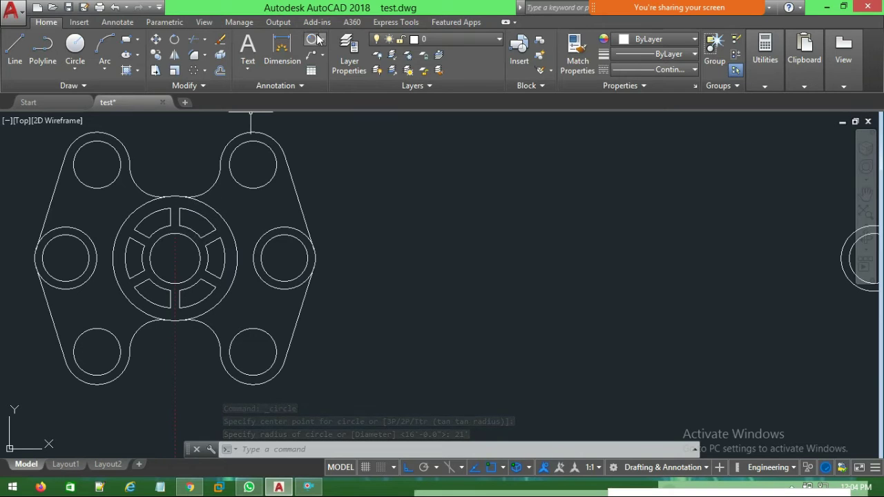
left_click(314, 39)
left_click(219, 231)
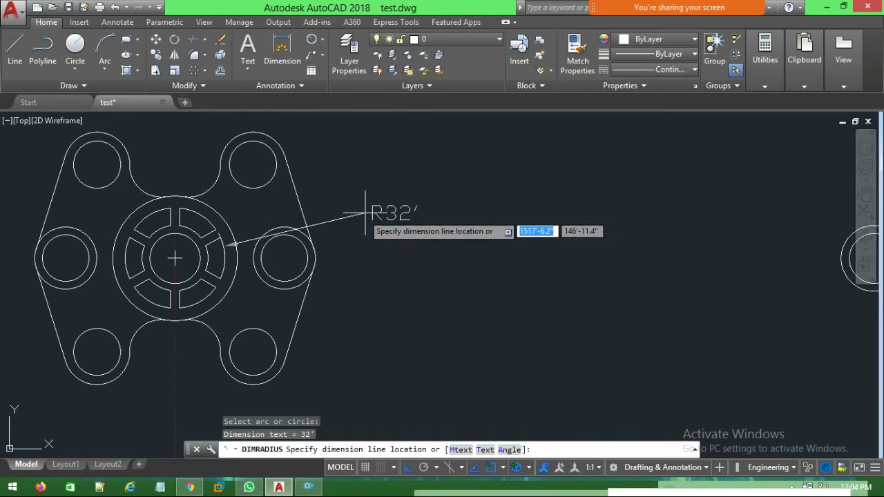
key("Escape")
scroll(365, 212, "down", 2)
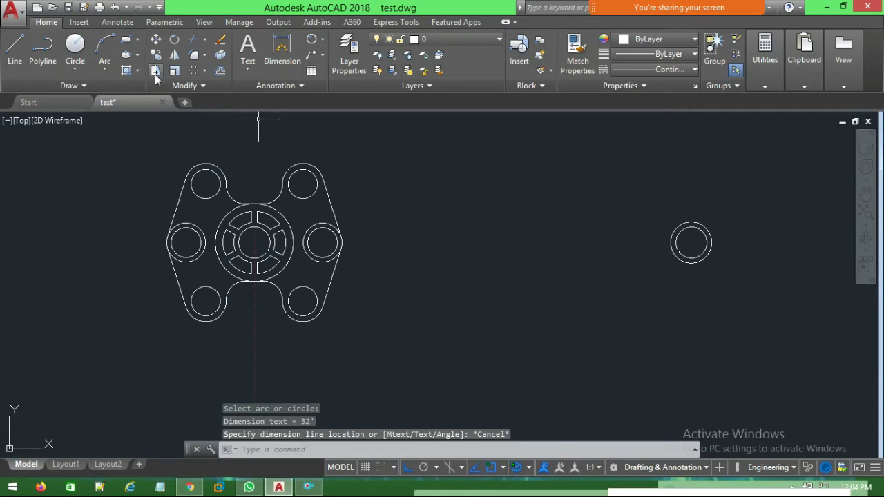
left_click(75, 45)
left_click(691, 242)
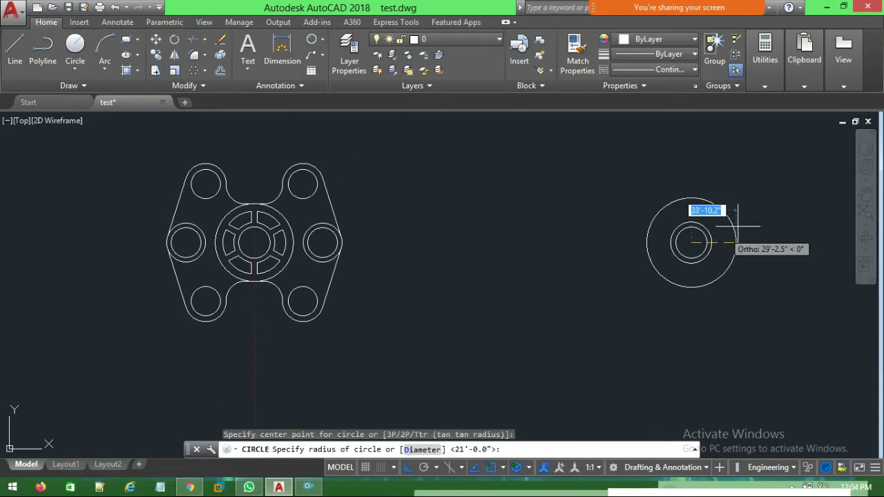
type("32")
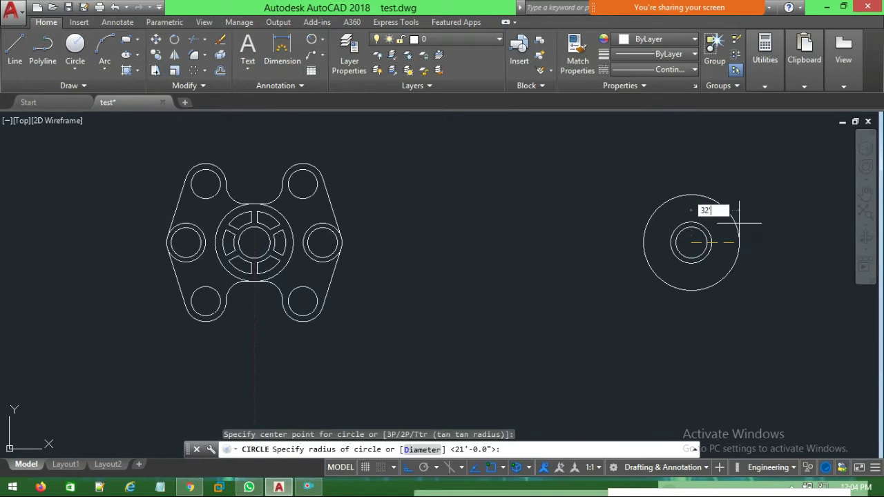
key("Return")
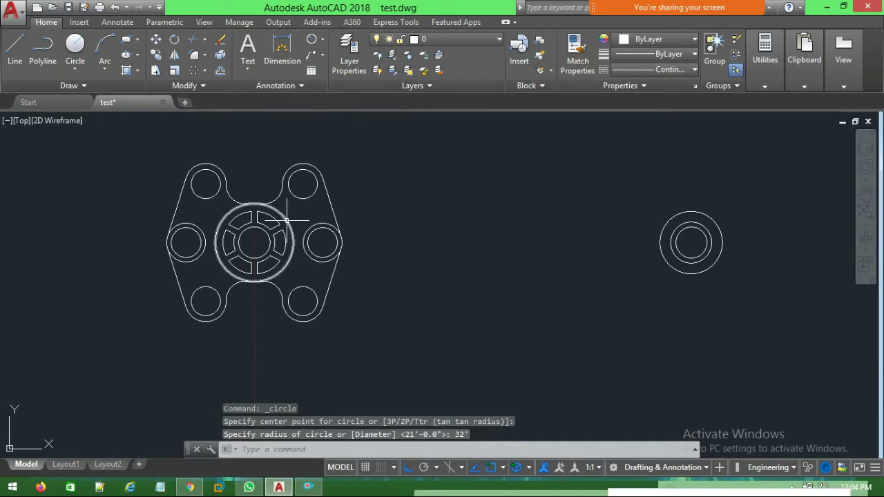
Measure the radius of the hub plate's outer circle
left_click(81, 54)
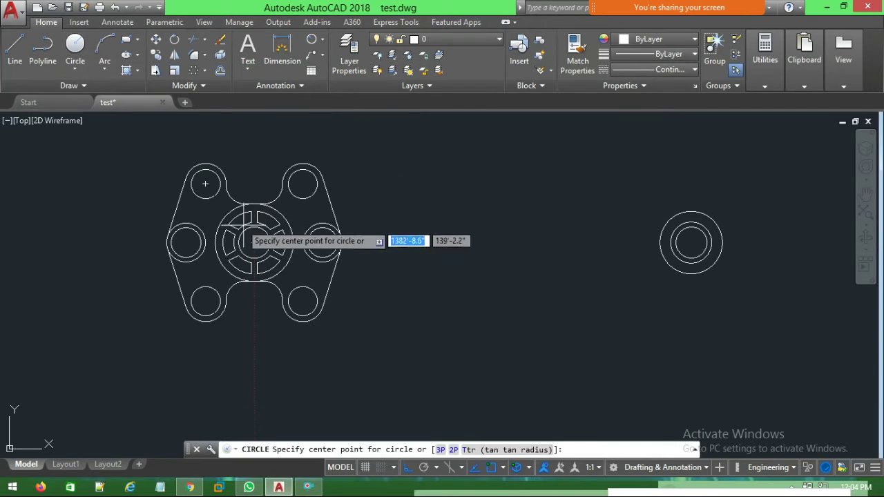
left_click(310, 43)
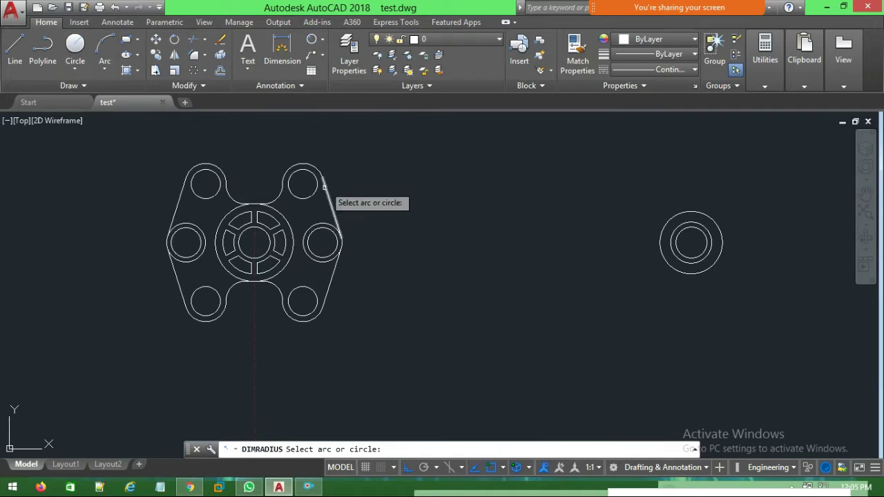
left_click(293, 236)
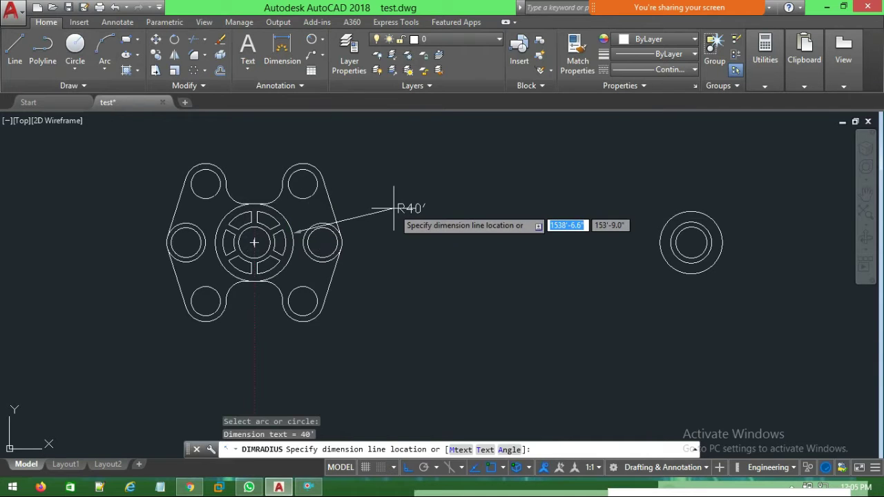
key("Escape")
scroll(450, 211, "down", 2)
scroll(420, 245, "down", 3)
scroll(424, 246, "up", 4)
middle_click_drag(560, 258, 482, 249)
Draw the radius-40 outer circle around the concentric circles
left_click(15, 46)
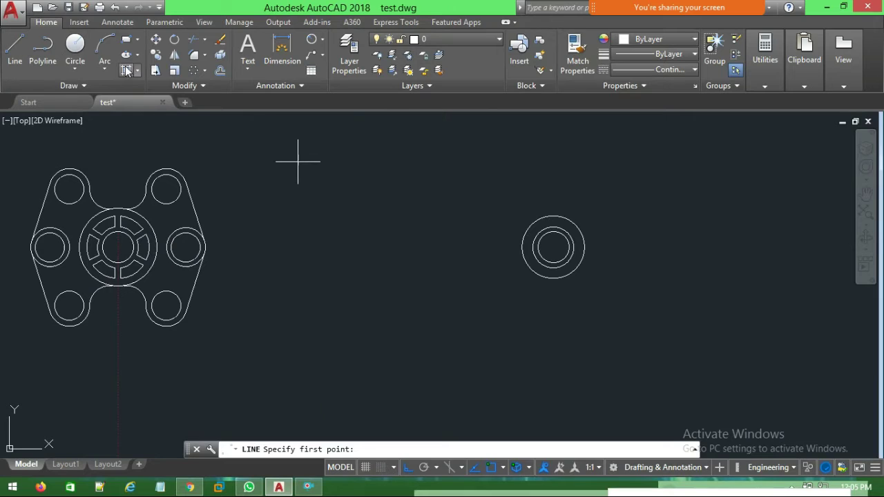
left_click(75, 44)
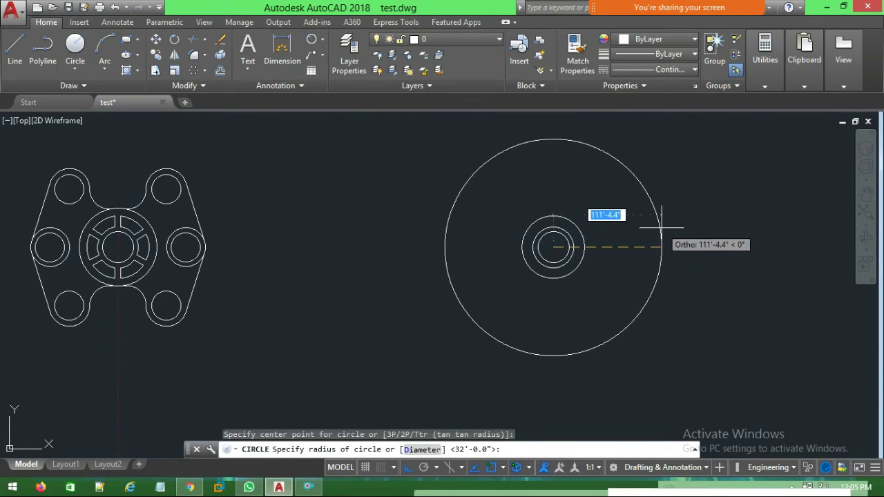
type("40")
key("Return")
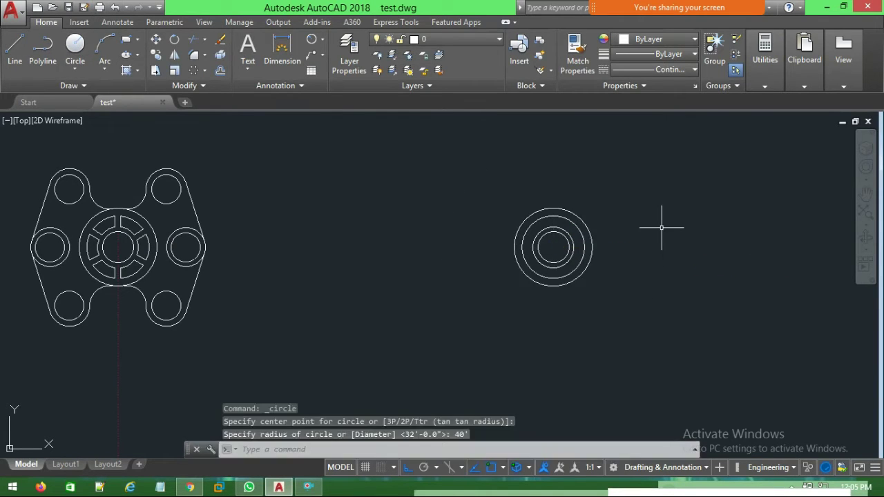
middle_click_drag(369, 271, 464, 290)
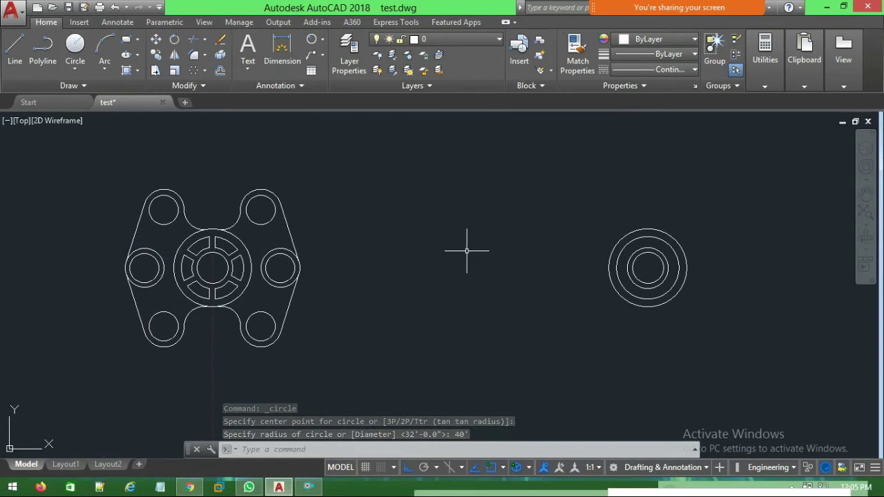
scroll(466, 247, "up", 2)
middle_click_drag(450, 286, 441, 261)
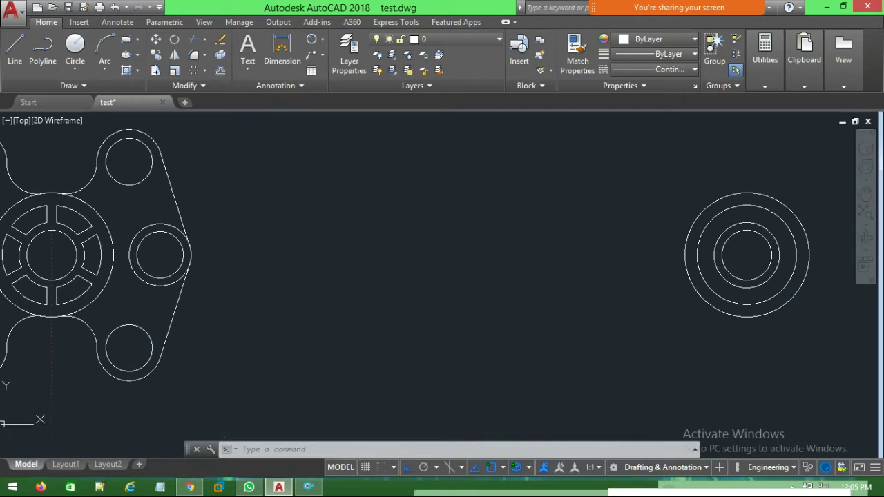
scroll(437, 268, "down", 2)
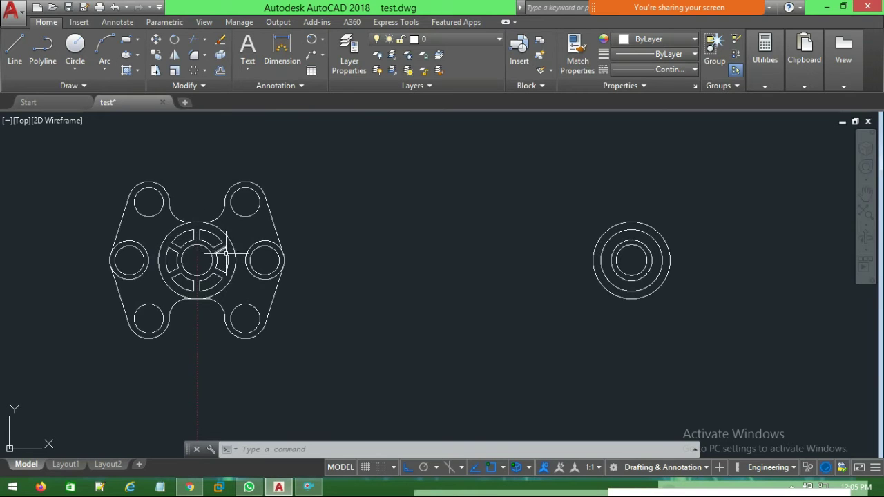
scroll(214, 322, "up", 2)
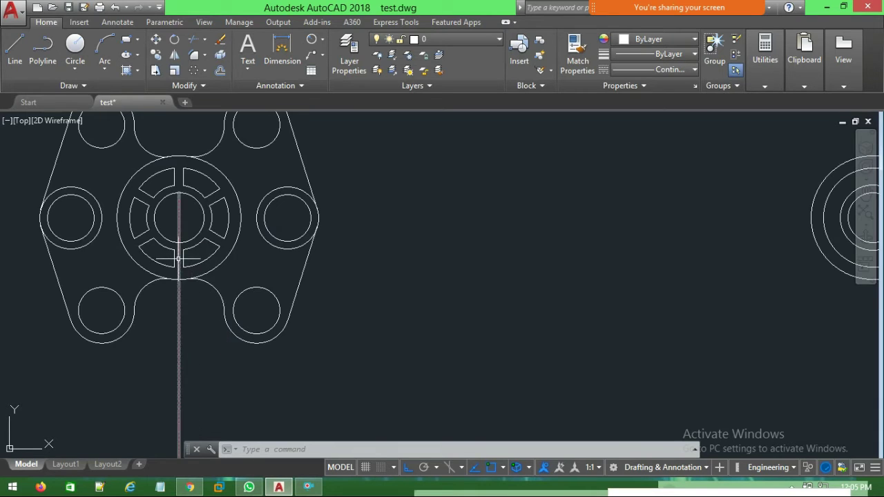
scroll(207, 278, "up", 3)
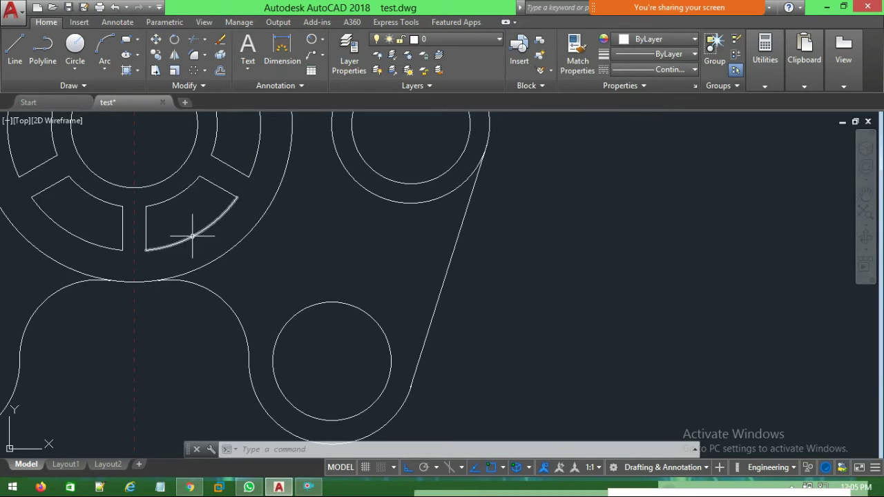
middle_click_drag(276, 262, 388, 264)
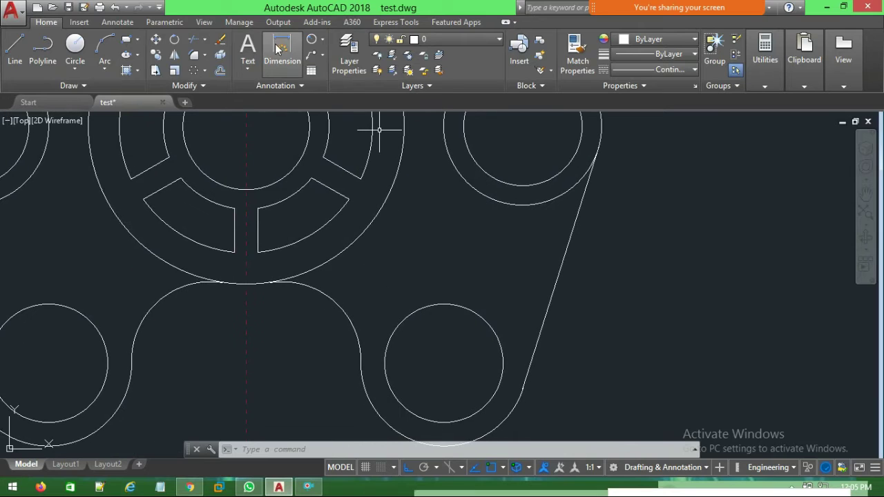
left_click(325, 43)
left_click(335, 61)
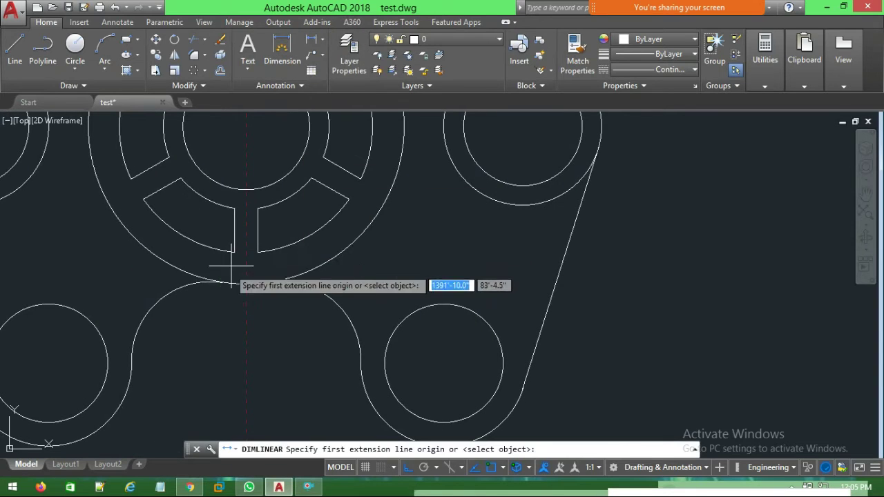
left_click(234, 208)
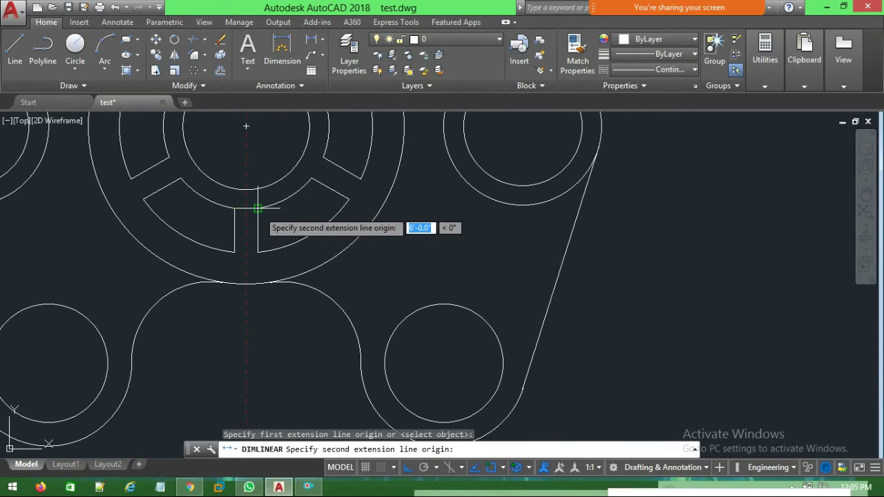
left_click(258, 208)
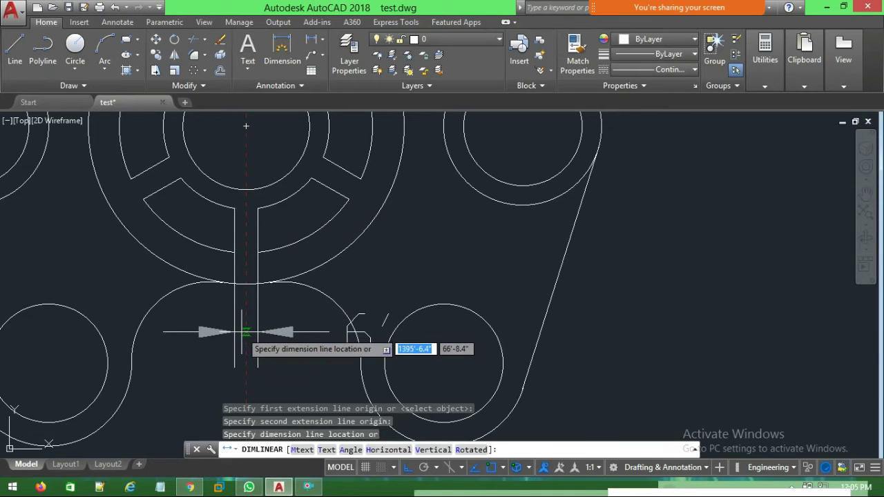
key("Escape")
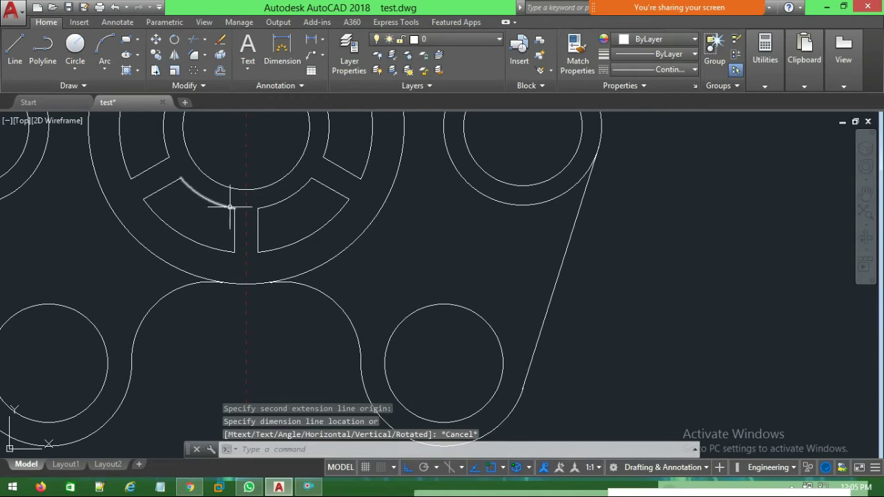
scroll(438, 270, "down", 4)
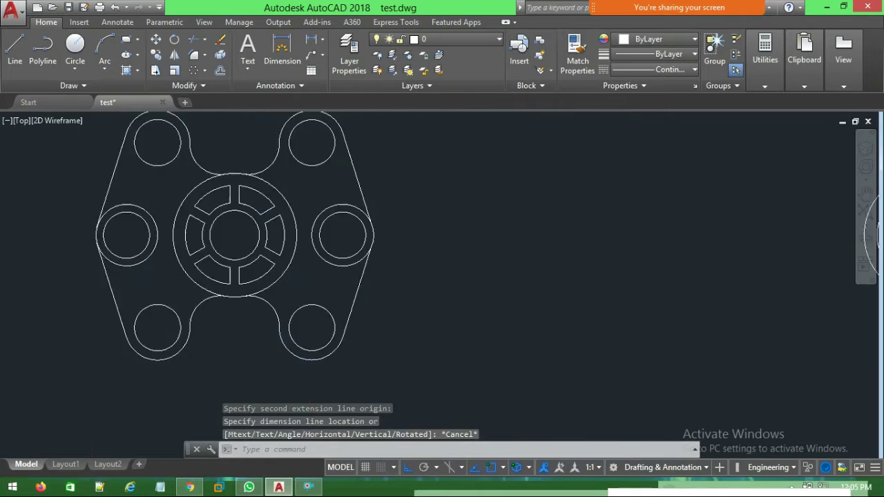
middle_click_drag(523, 286, 467, 330)
scroll(525, 306, "down", 2)
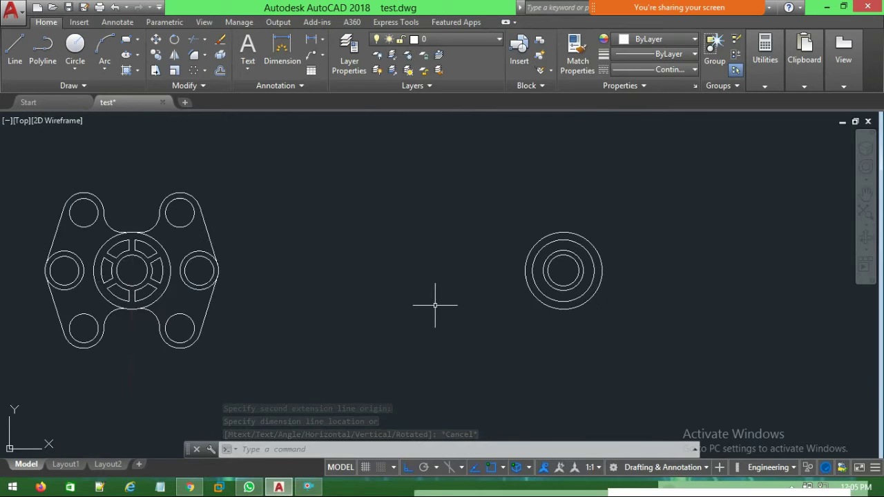
Draw a vertical centerline from above to below the nested circles' centre
left_click(13, 54)
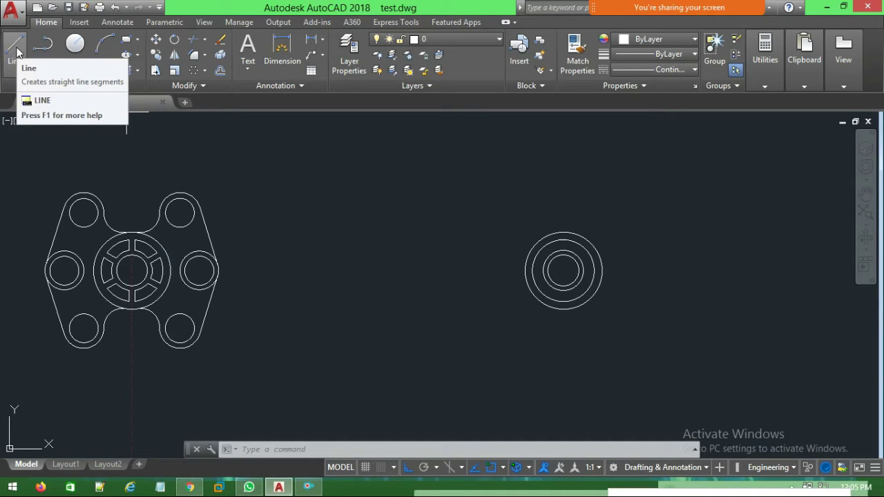
left_click(15, 53)
scroll(526, 267, "up", 2)
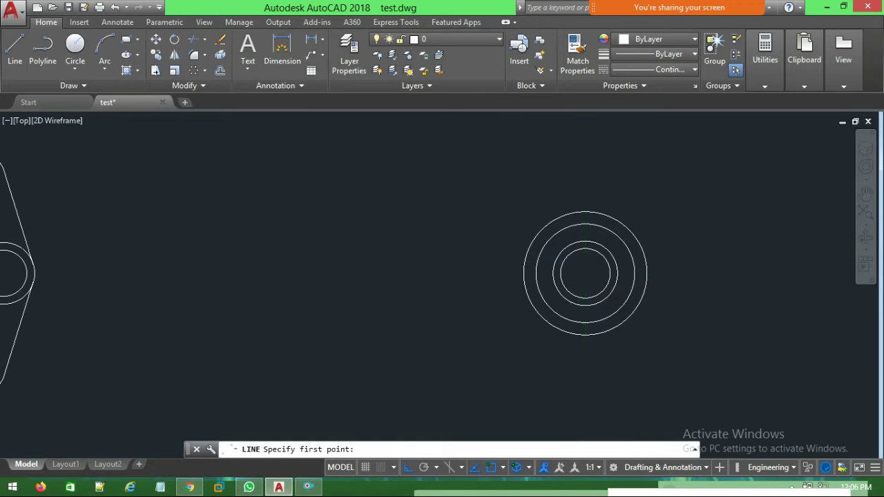
scroll(584, 138, "down", 1)
middle_click_drag(585, 138, 586, 265)
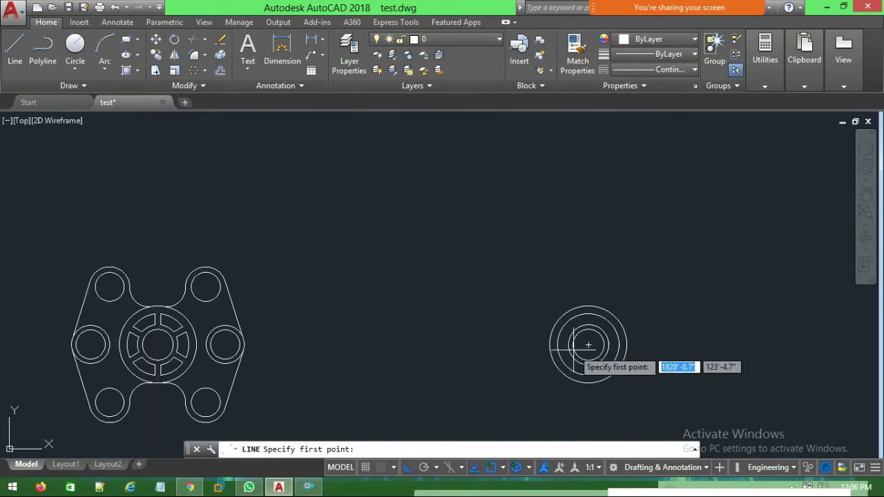
left_click(588, 225)
middle_click_drag(589, 384, 617, 286)
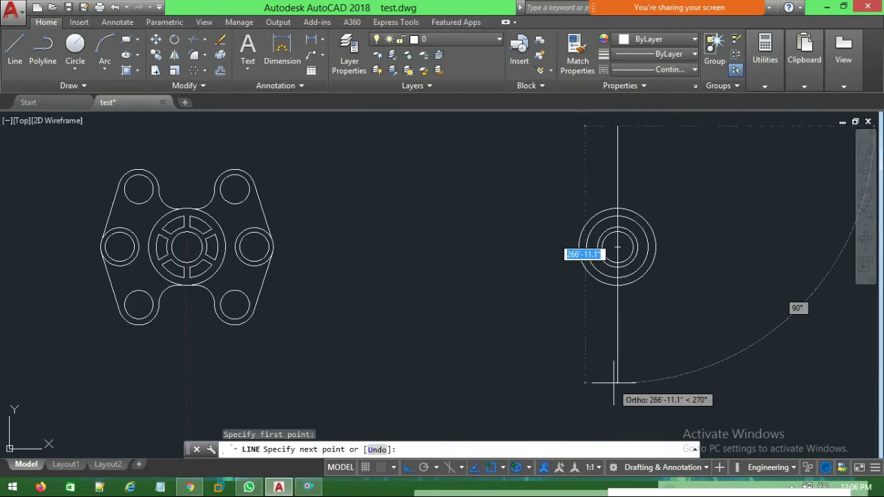
left_click(615, 382)
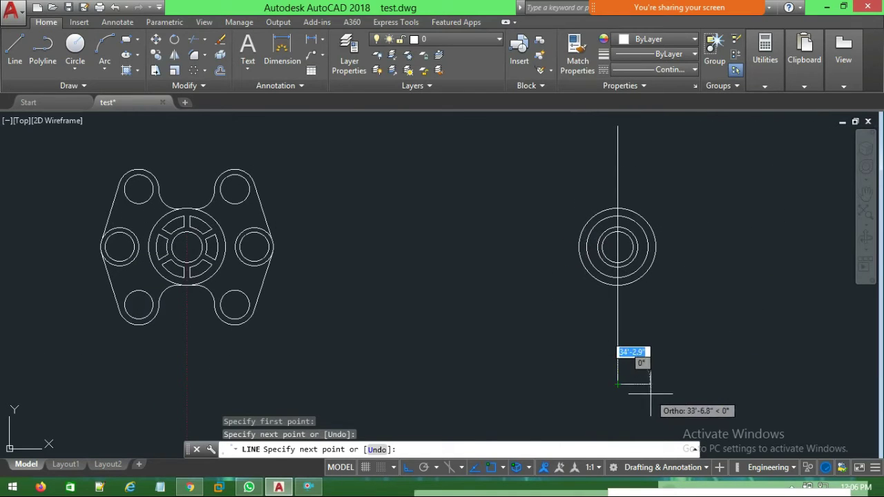
key("Escape")
Draw a horizontal line level with the circles' centre, then delete it
key("Return")
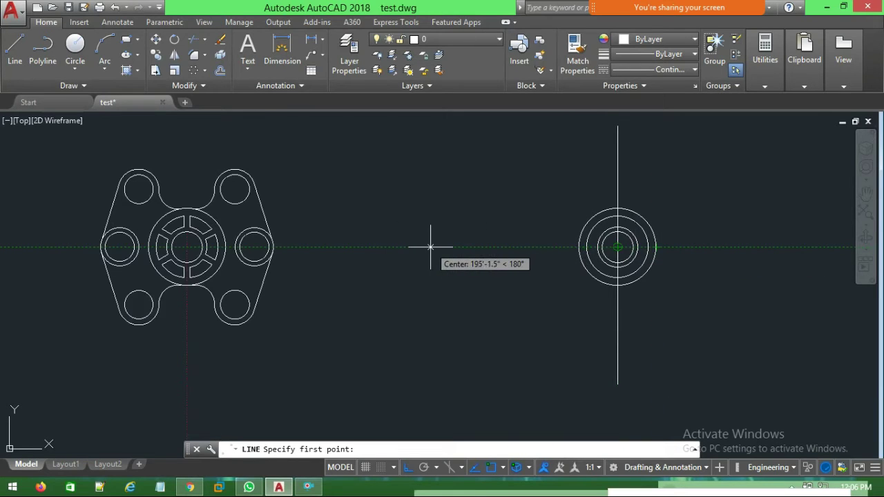
left_click(430, 246)
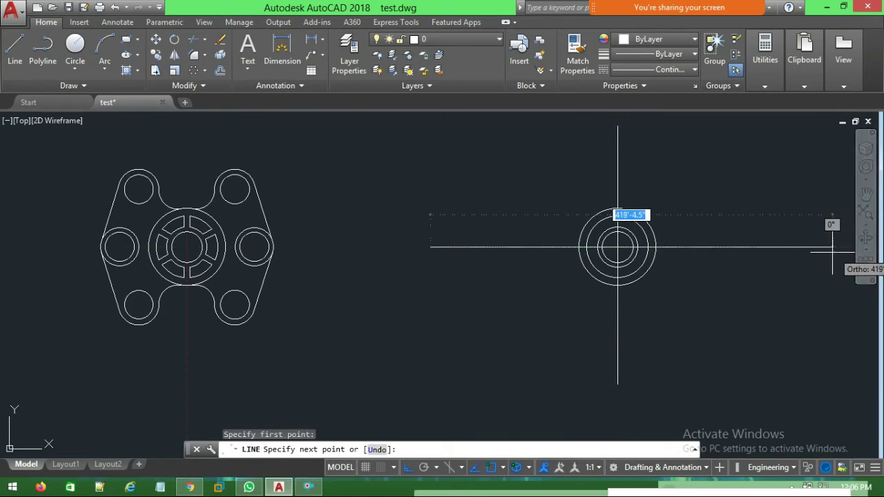
key("Escape")
scroll(705, 296, "down", 2)
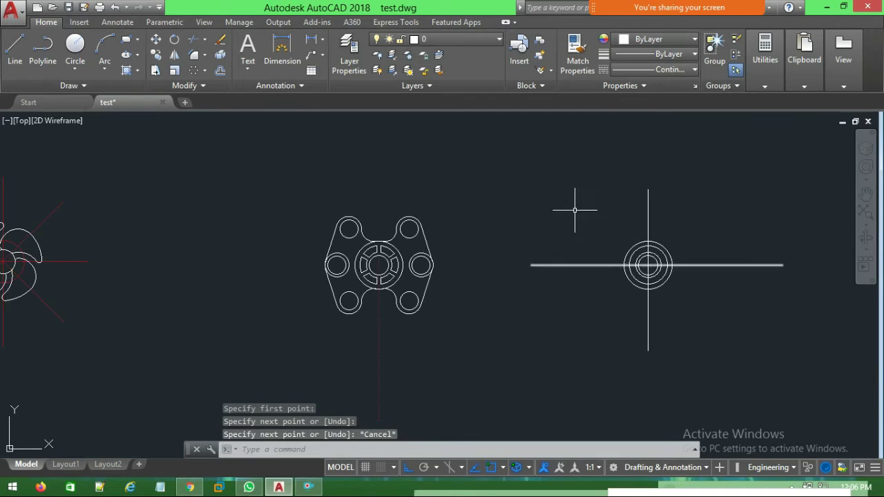
left_click(561, 265)
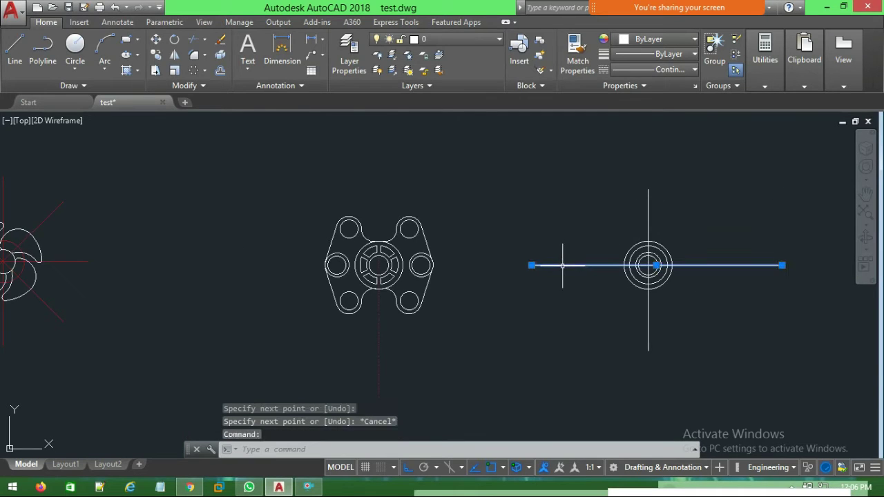
key("Delete")
left_click(14, 48)
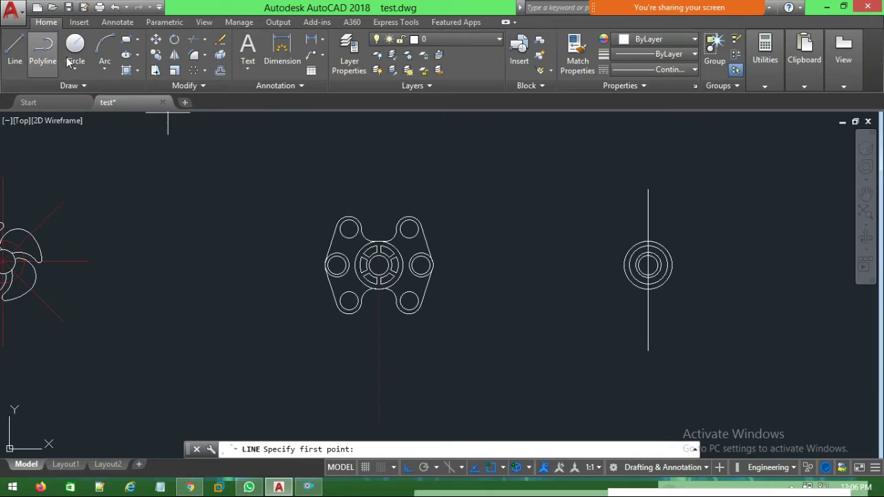
scroll(622, 268, "up", 2)
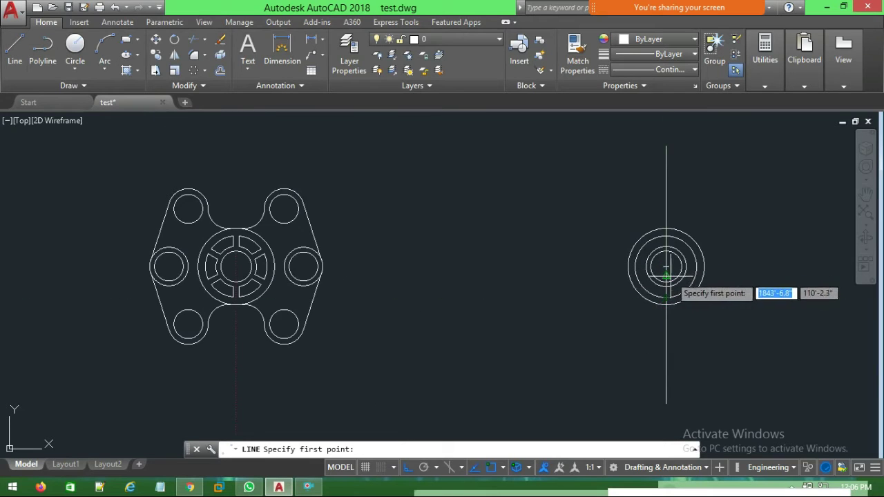
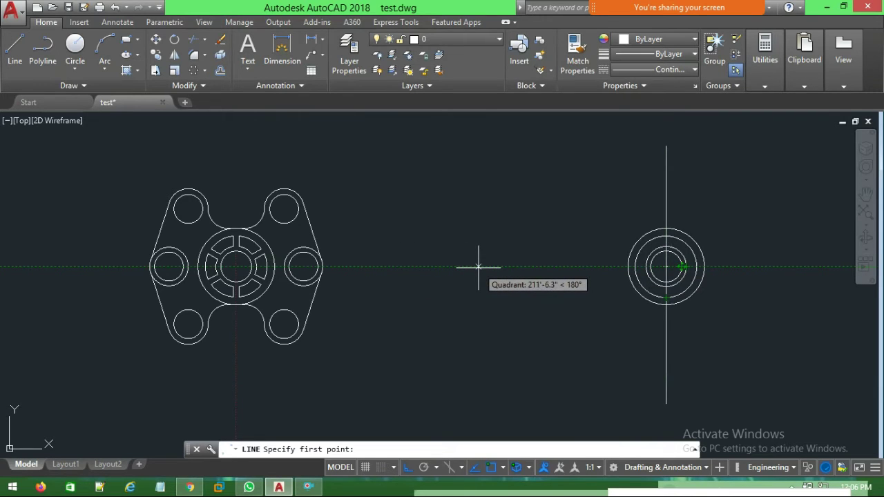
Discard a stray line start and pan the view onto the concentric circles
left_click(478, 266)
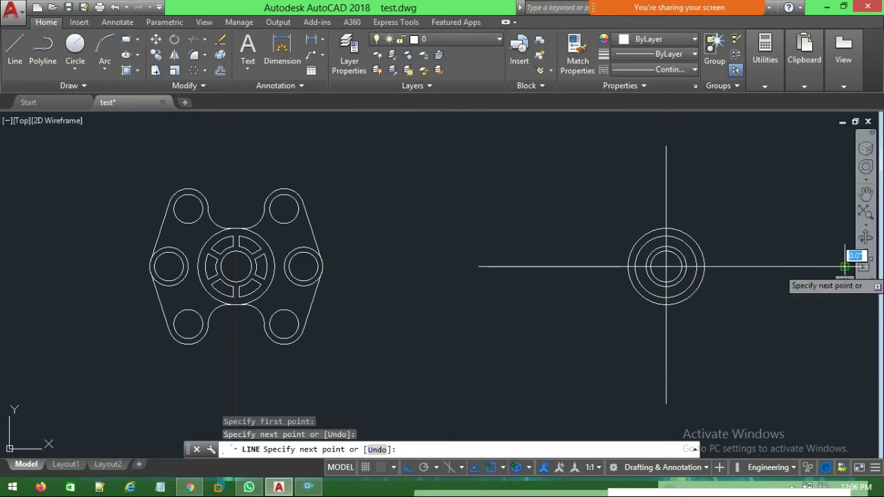
key("Escape")
scroll(708, 318, "down", 2)
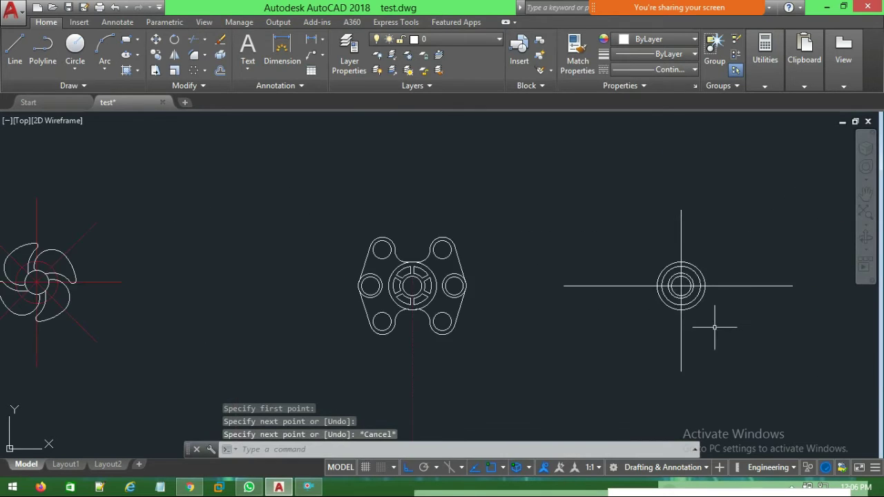
middle_click_drag(715, 327, 540, 290)
scroll(612, 277, "up", 2)
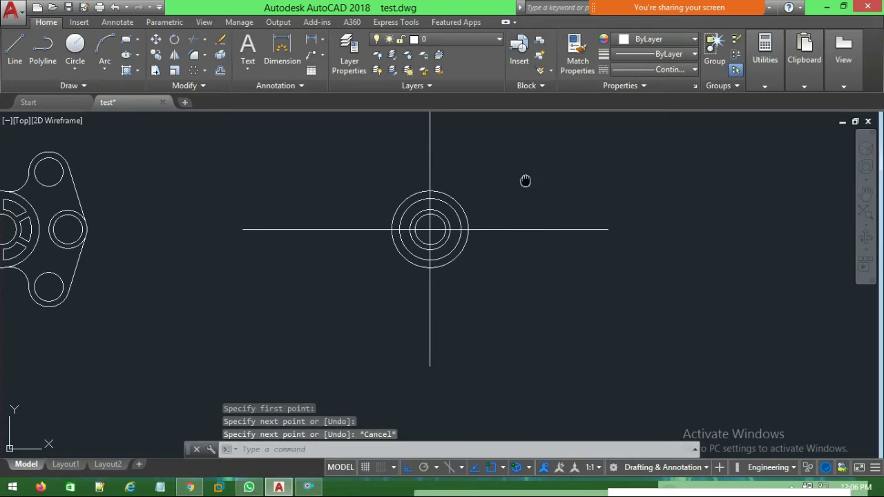
middle_click_drag(525, 181, 566, 213)
scroll(568, 219, "down", 2)
scroll(582, 203, "up", 2)
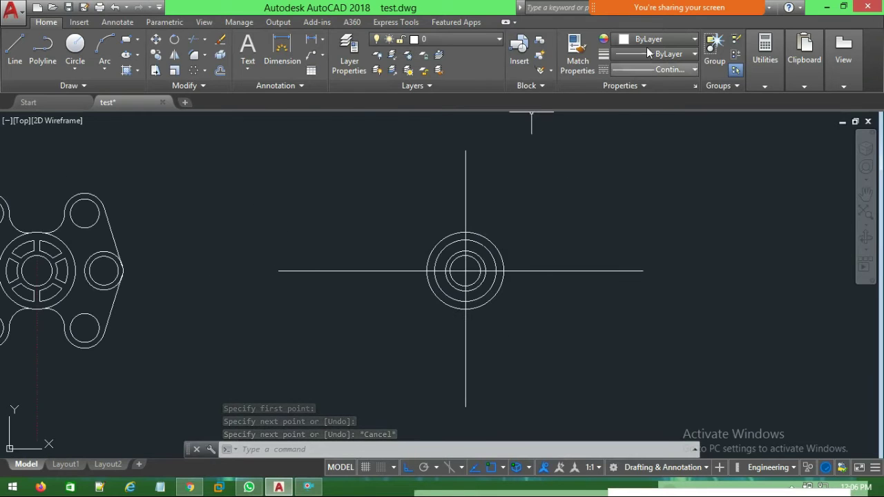
Colour the vertical and horizontal centre lines yellow, then clear the selection
left_click(465, 195)
left_click(406, 264)
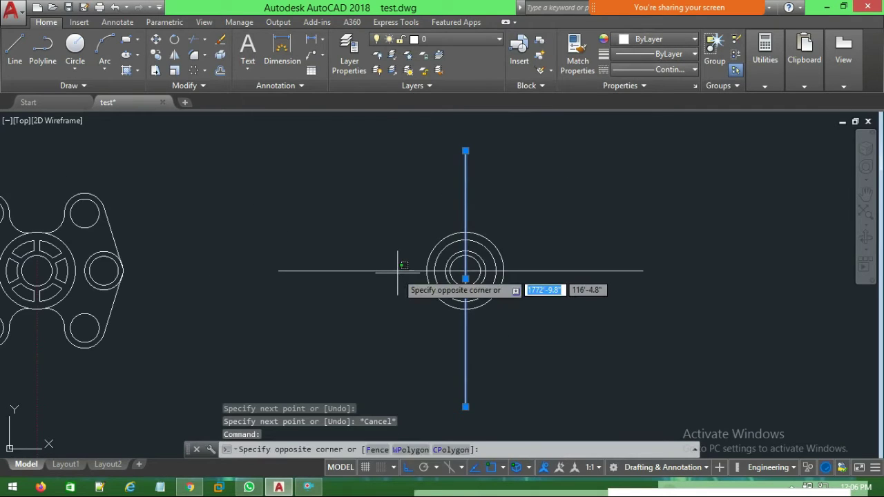
left_click(399, 269)
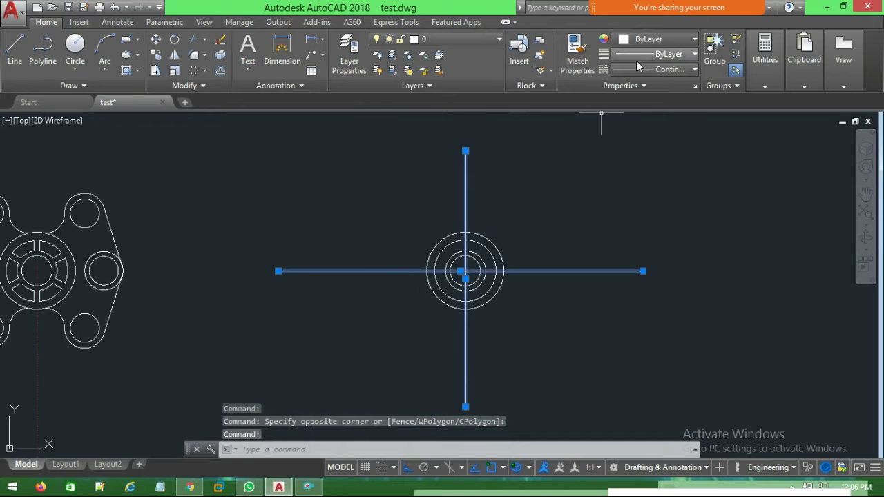
left_click(654, 44)
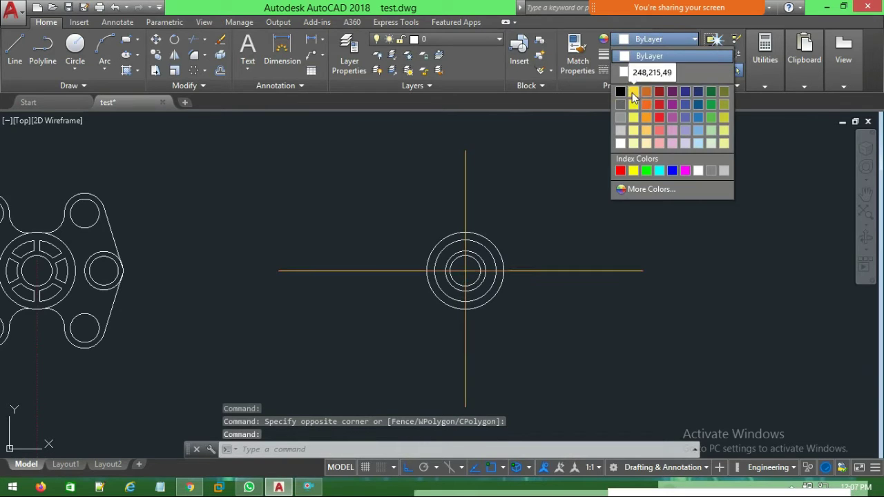
left_click(619, 96)
scroll(596, 310, "down", 2)
key("Escape")
scroll(596, 320, "up", 1)
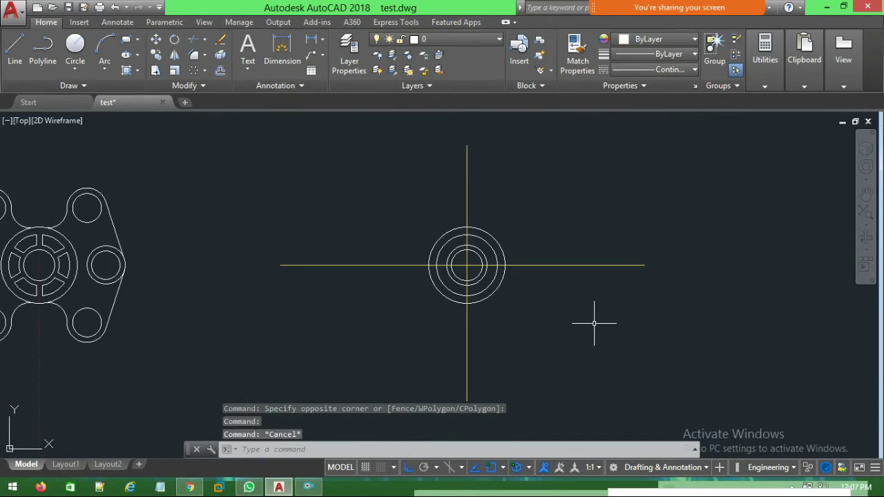
scroll(596, 319, "up", 1)
scroll(622, 308, "down", 2)
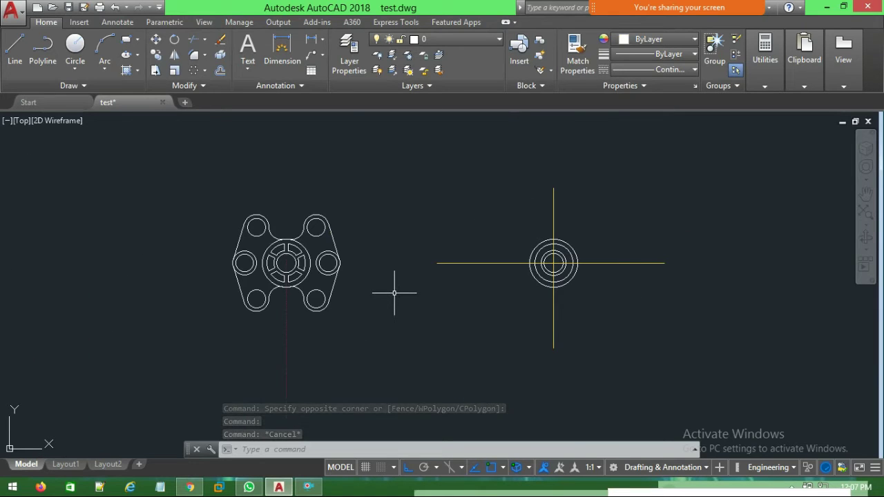
scroll(394, 293, "up", 2)
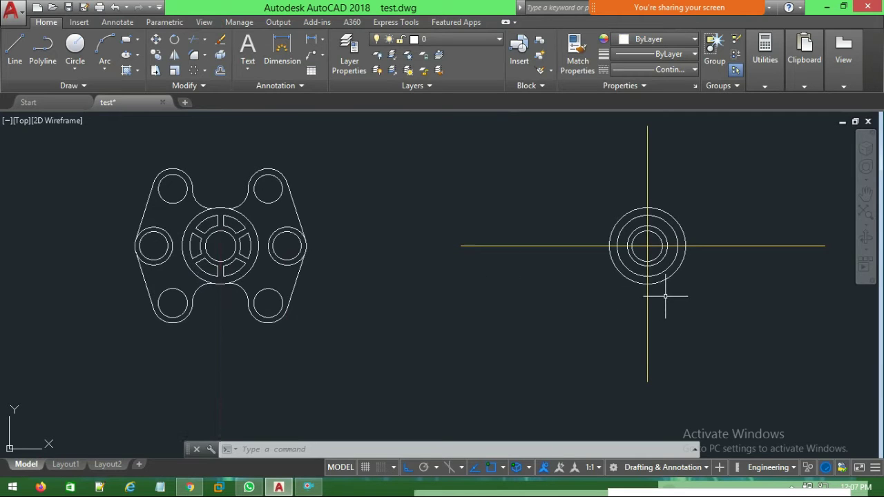
scroll(207, 285, "up", 2)
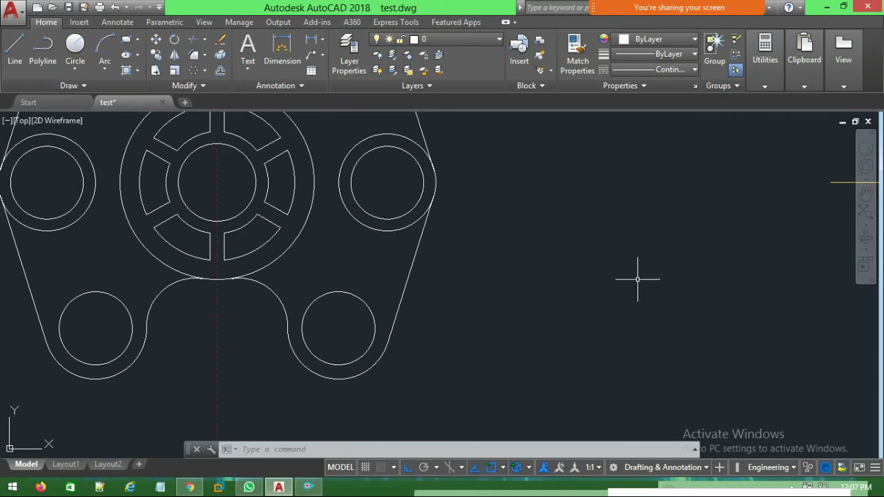
scroll(638, 279, "down", 3)
scroll(695, 299, "up", 4)
middle_click_drag(791, 294, 640, 266)
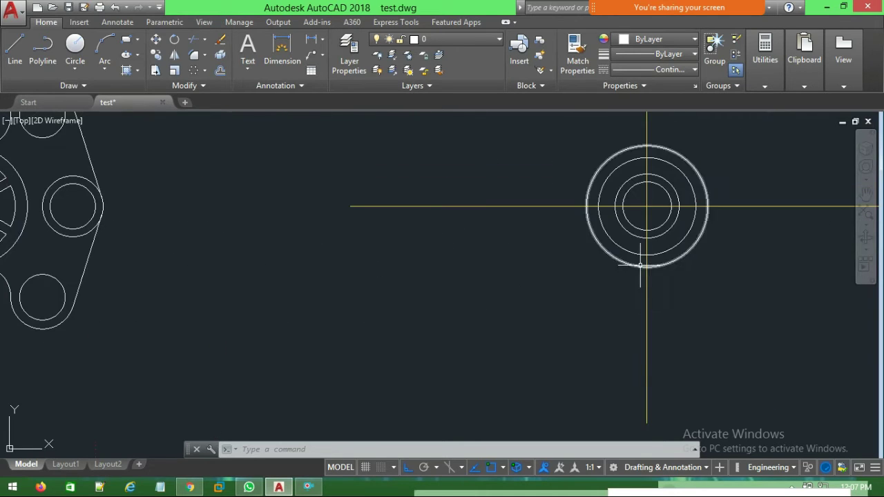
scroll(640, 266, "up", 3)
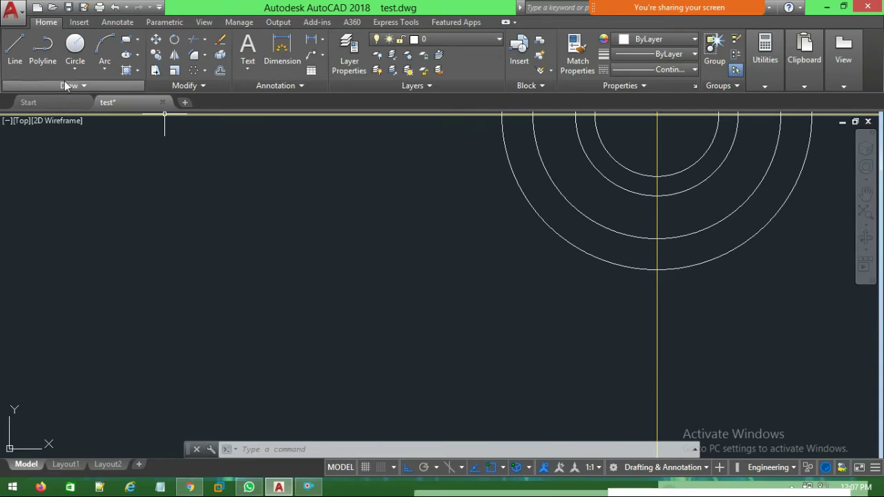
middle_click_drag(330, 249, 262, 280)
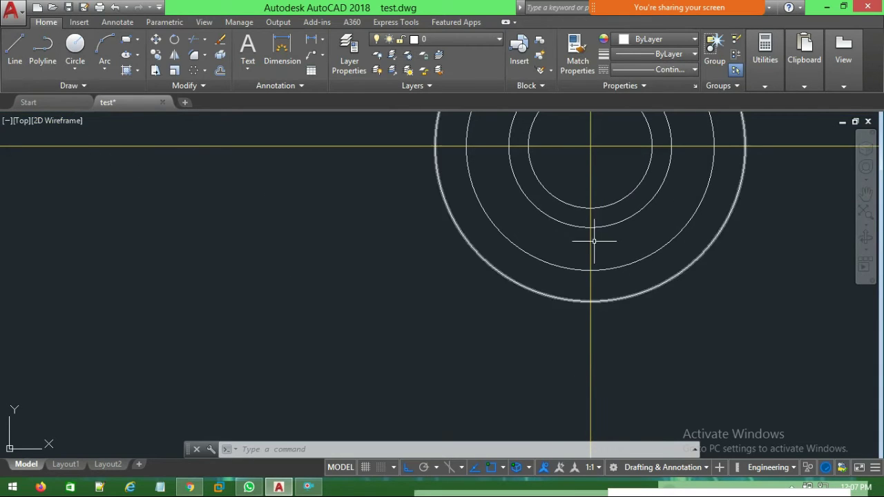
left_click(15, 47)
left_click(591, 226)
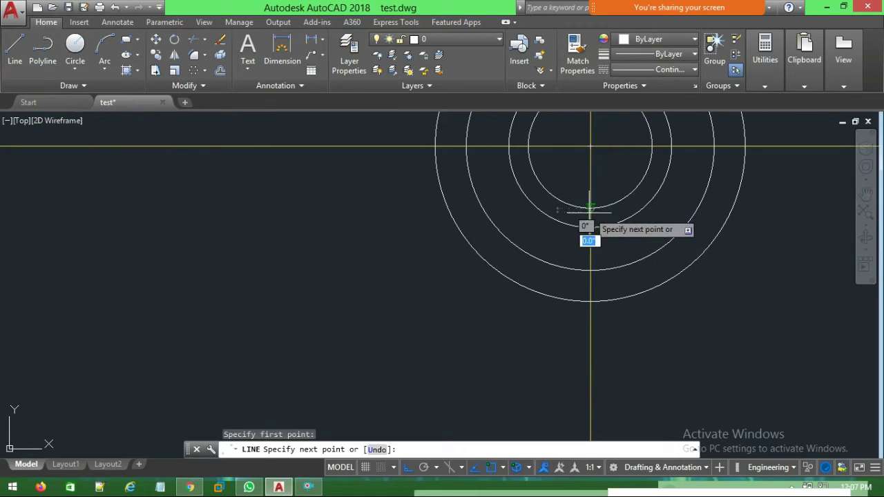
key("Escape")
type("o")
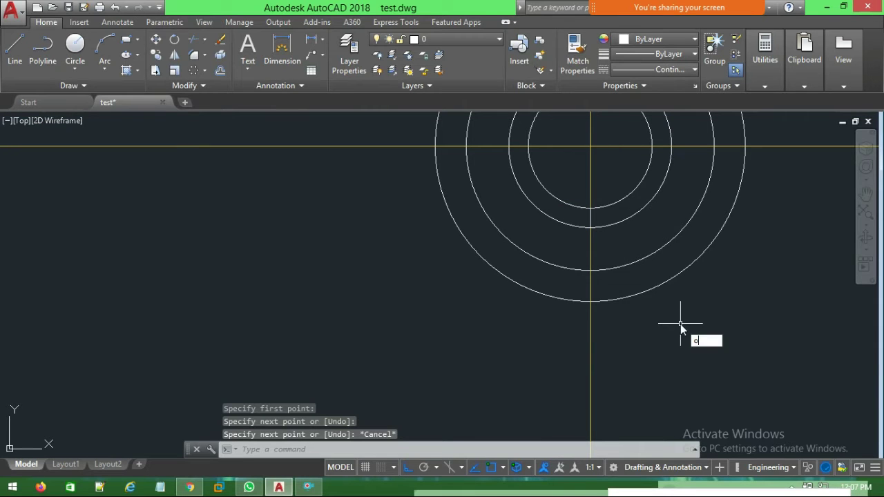
type("ffse")
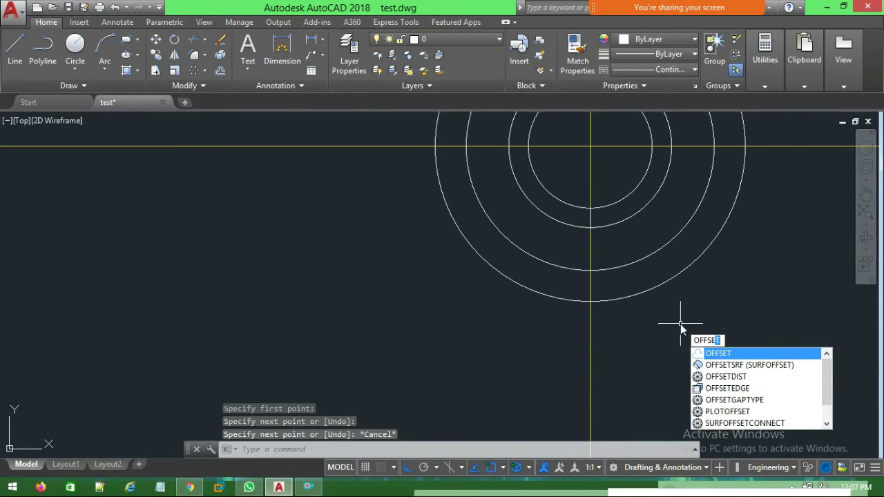
key("Return")
type("3")
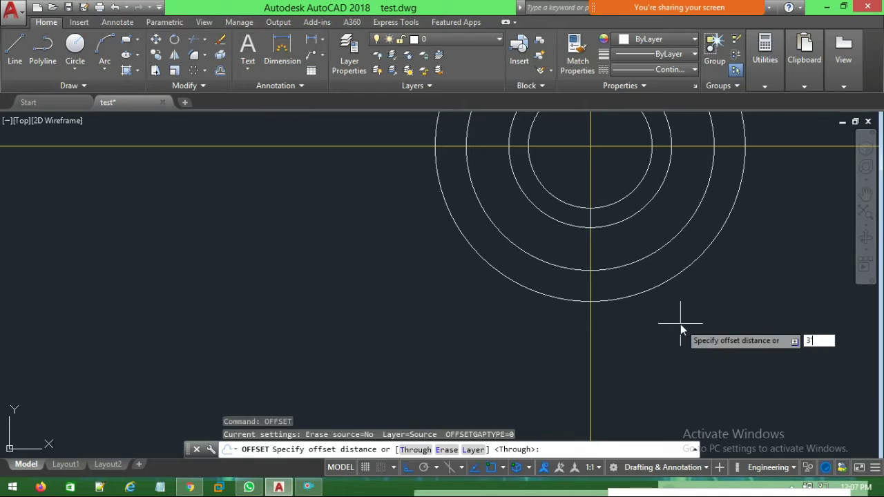
key("Return")
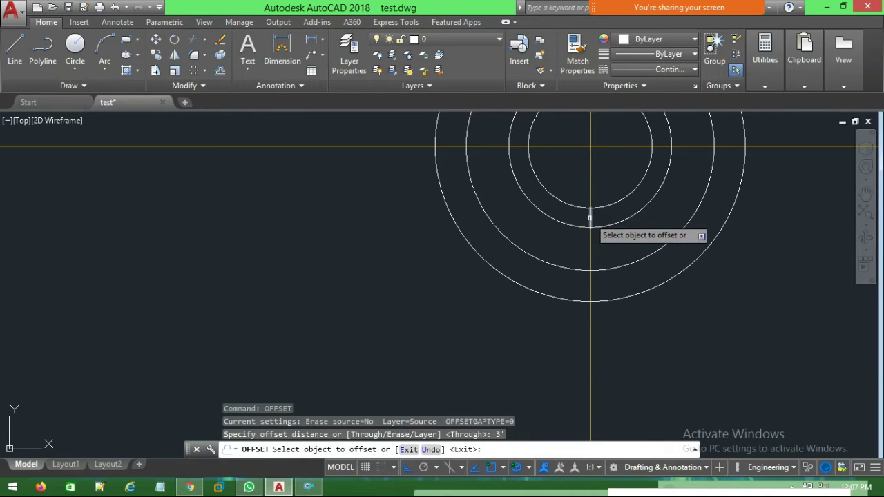
left_click(587, 207)
left_click(584, 219)
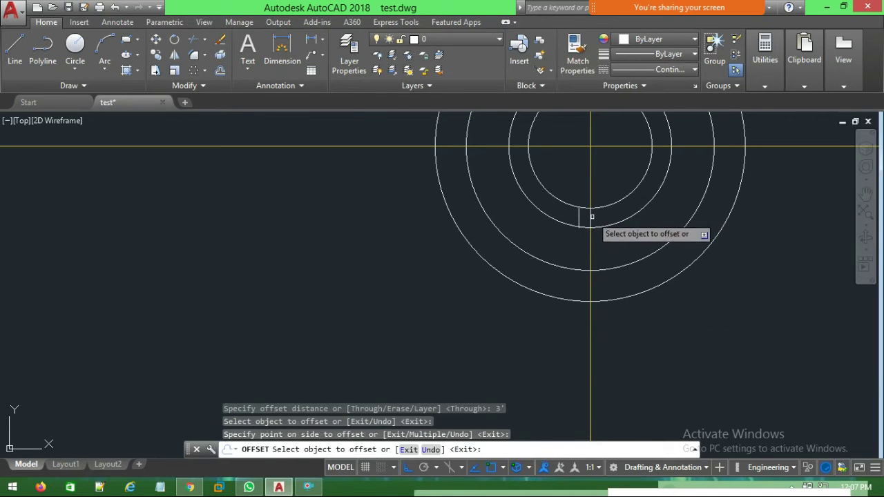
left_click(587, 210)
left_click(596, 218)
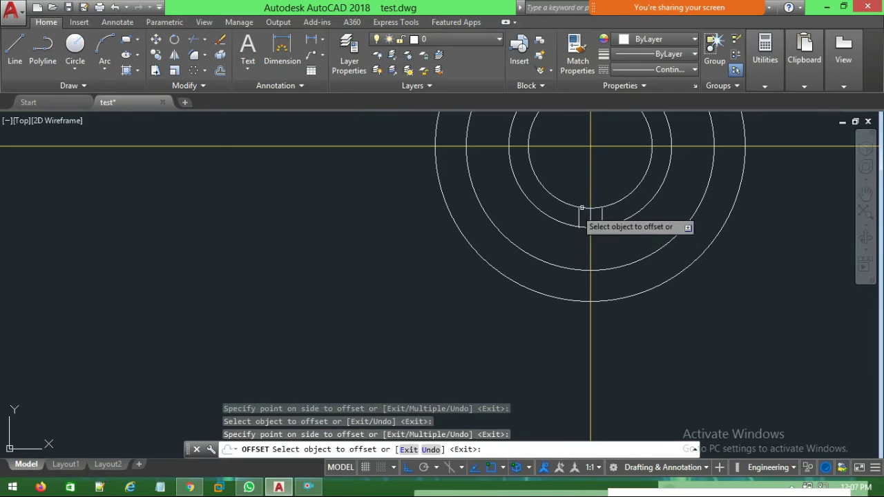
scroll(180, 293, "down", 2)
scroll(180, 293, "down", 3)
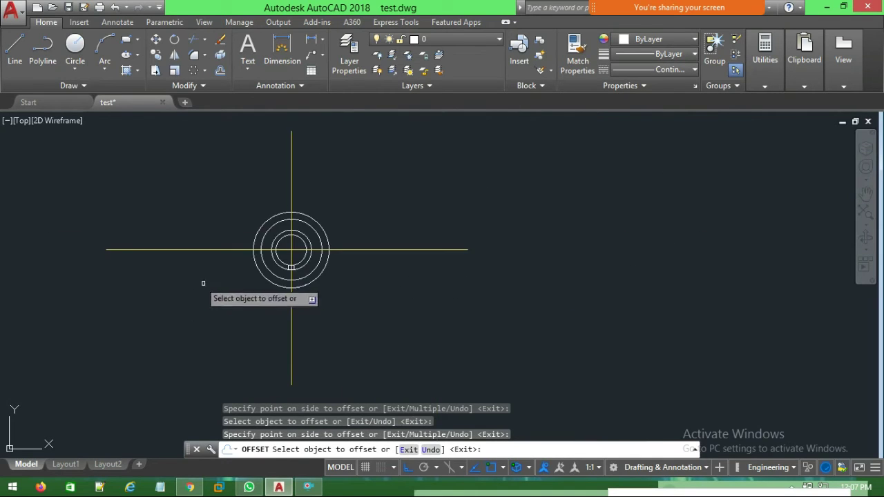
scroll(205, 283, "down", 1)
scroll(203, 278, "down", 2)
middle_click_drag(239, 283, 298, 266)
scroll(211, 276, "up", 6)
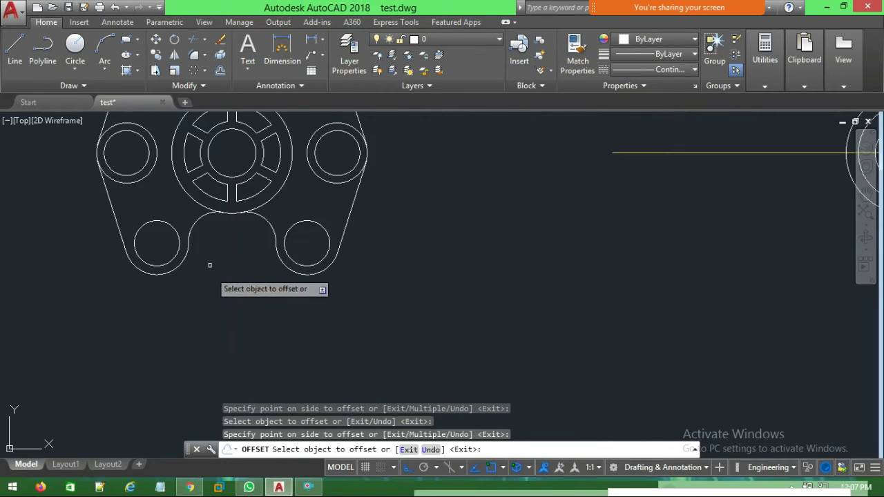
middle_click_drag(573, 272, 285, 293)
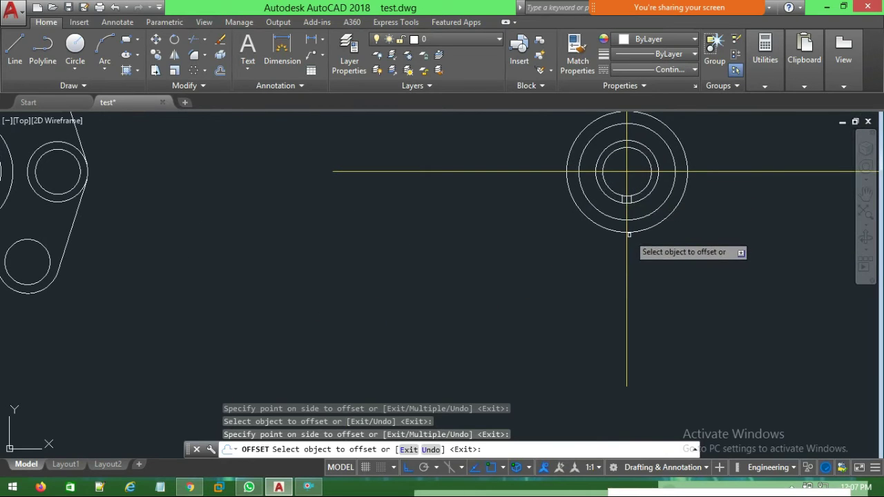
key("ctrl+z")
key("ctrl+z")
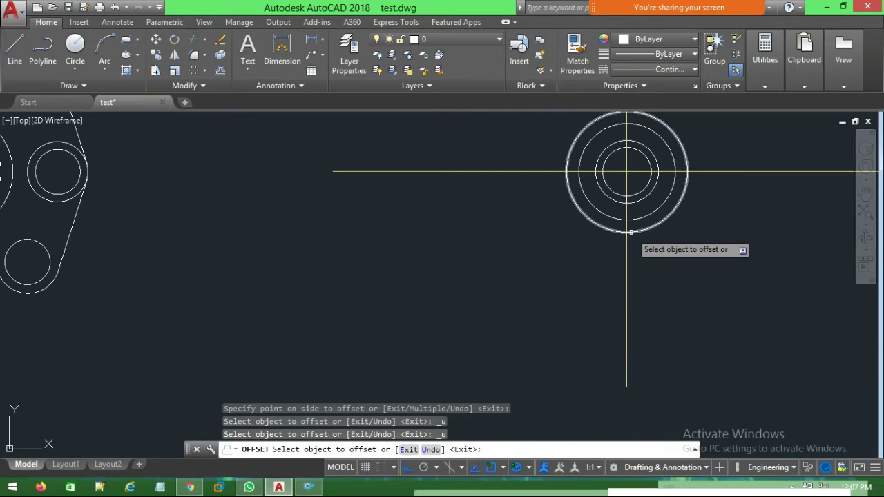
scroll(630, 232, "up", 2)
scroll(625, 228, "up", 2)
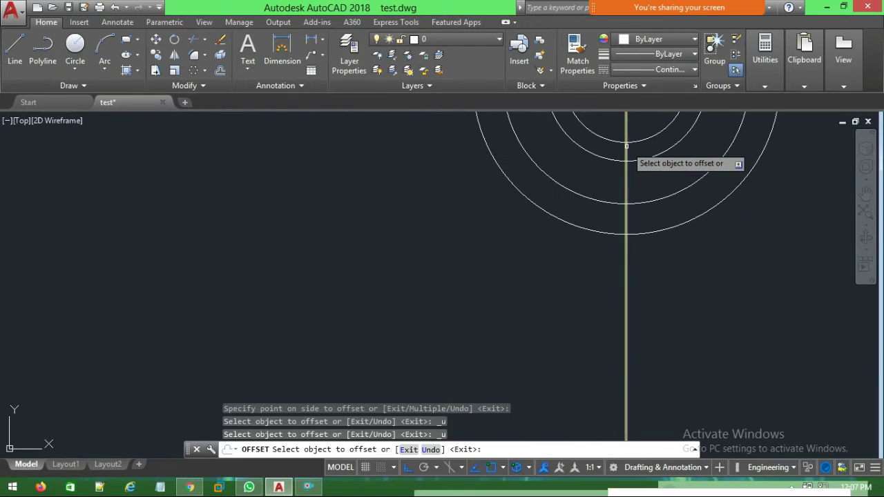
key("Escape")
Erase the unwanted object near the inner circles and abandon a new line
left_click(660, 159)
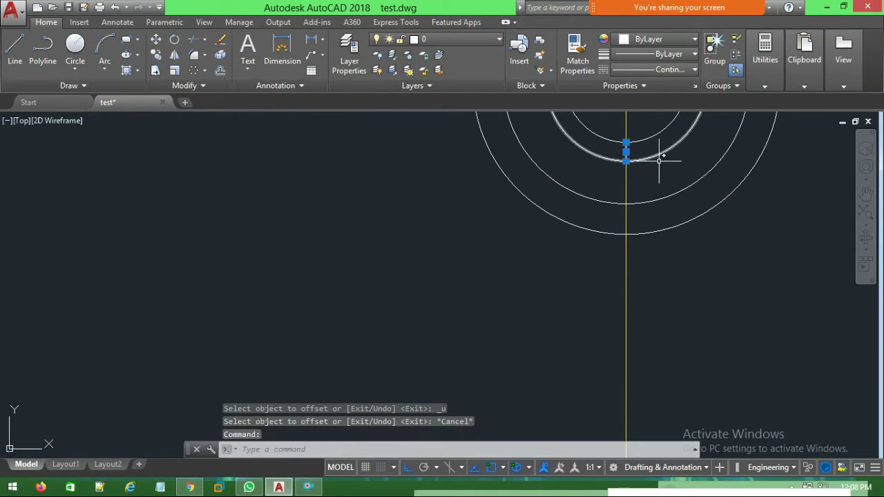
key("Delete")
left_click(15, 50)
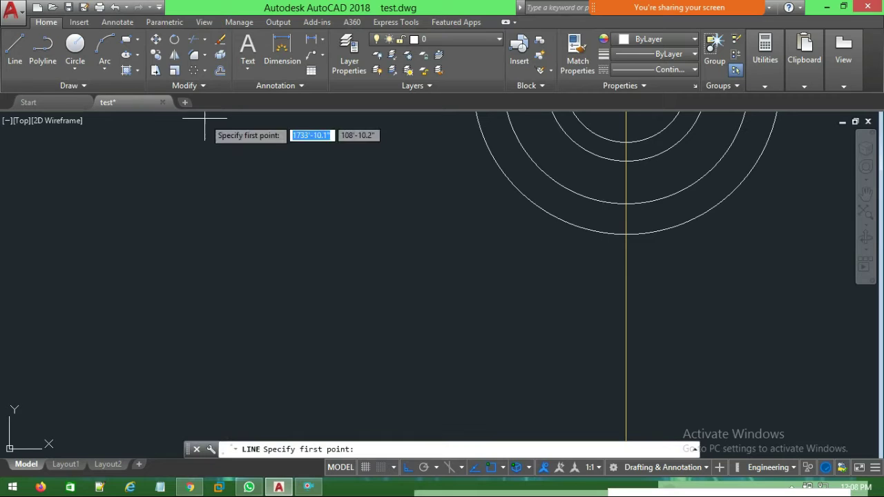
left_click(625, 160)
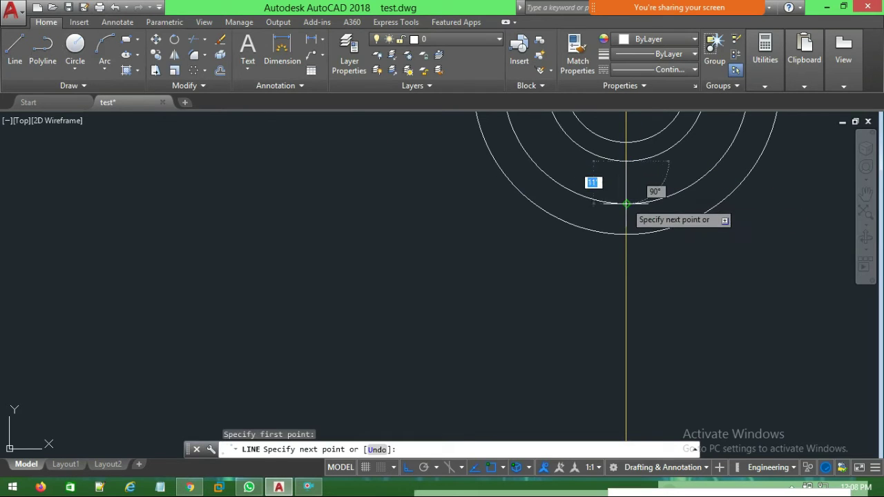
key("Escape")
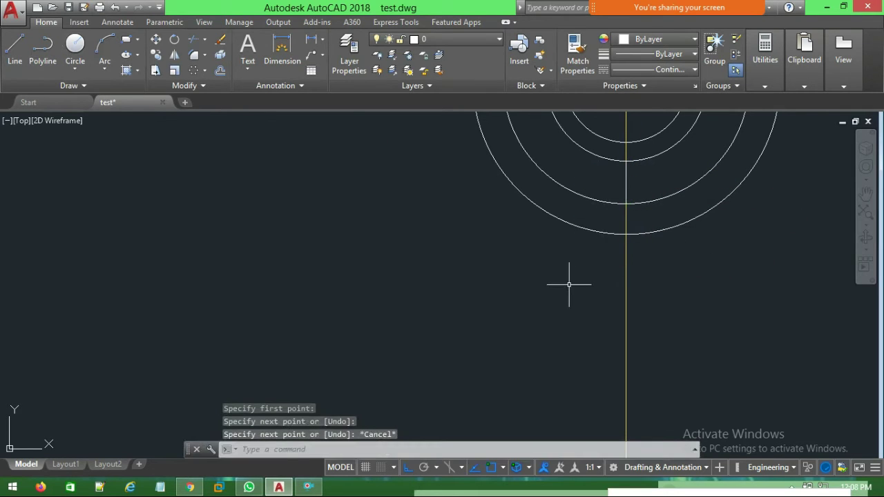
Offset the vertical centre line 3 units to each side
type("offset")
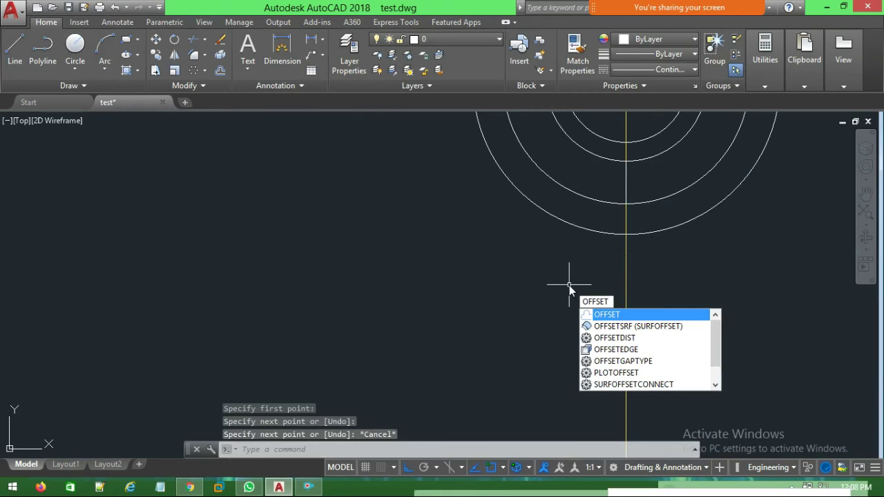
key("Return")
type("3")
key("Return")
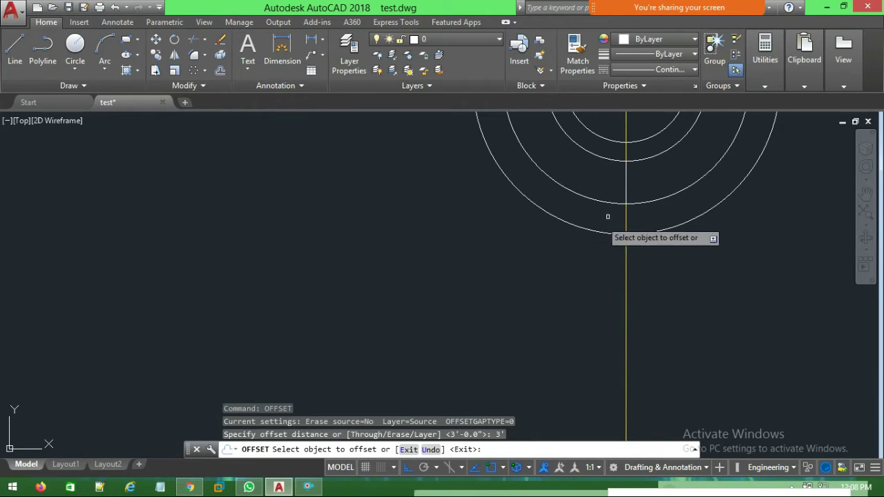
left_click(625, 183)
left_click(615, 182)
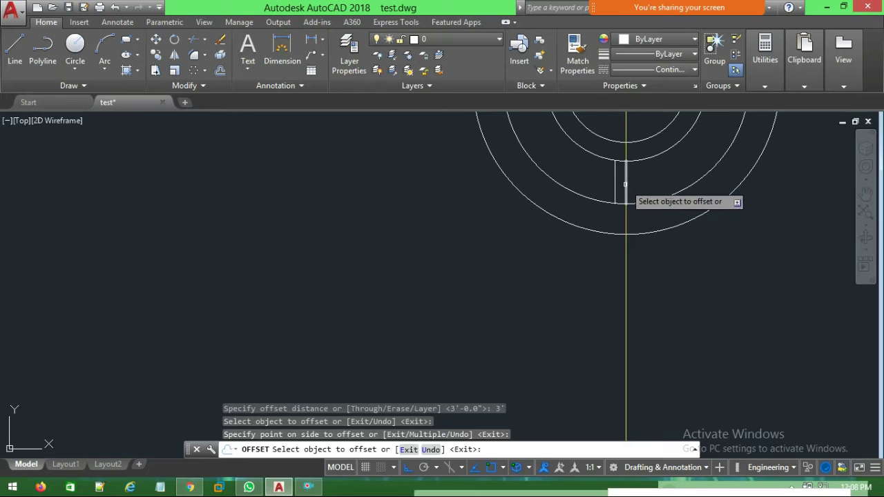
left_click(626, 184)
left_click(645, 182)
scroll(622, 276, "down", 2)
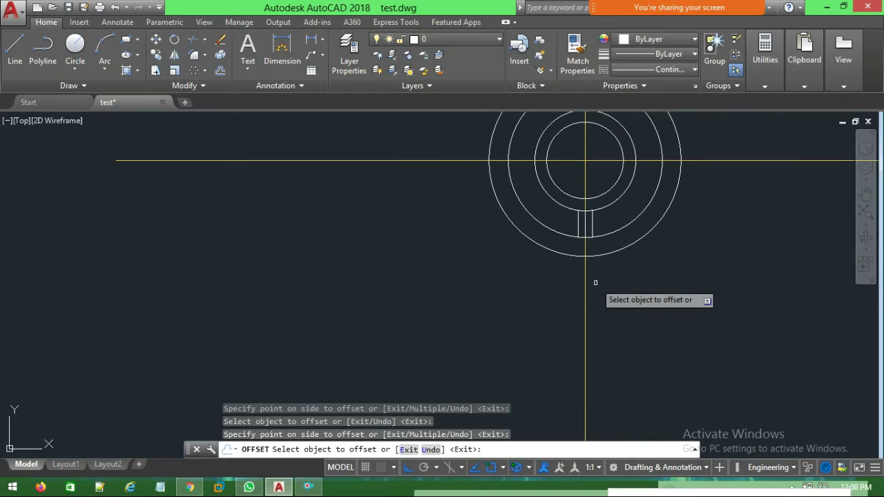
key("Escape")
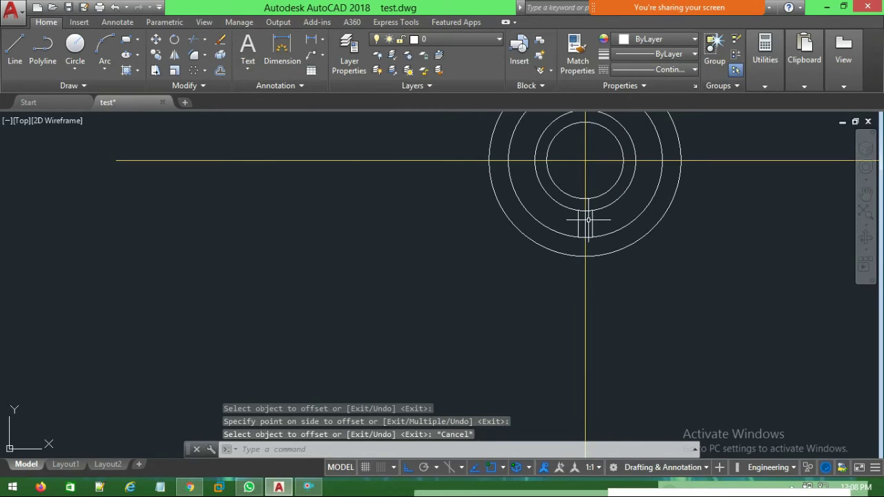
Delete the leftover short vertical line
scroll(591, 207, "up", 2)
left_click(568, 192)
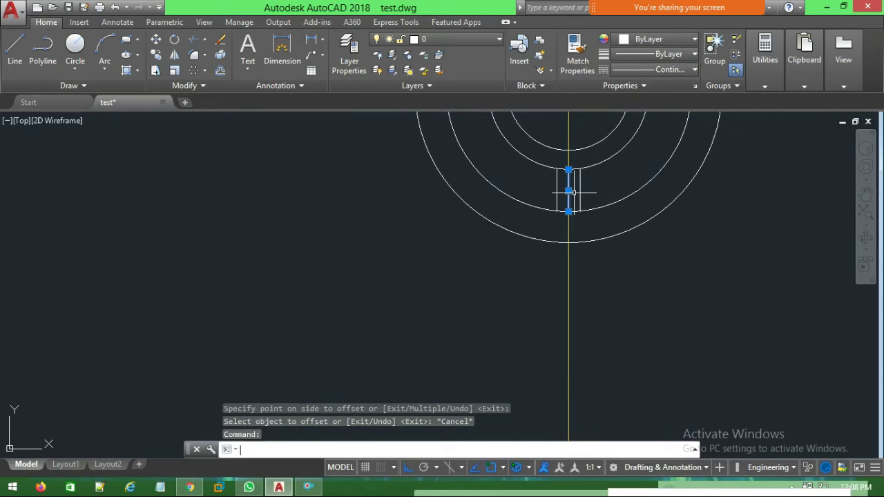
key("Delete")
scroll(661, 350, "down", 4)
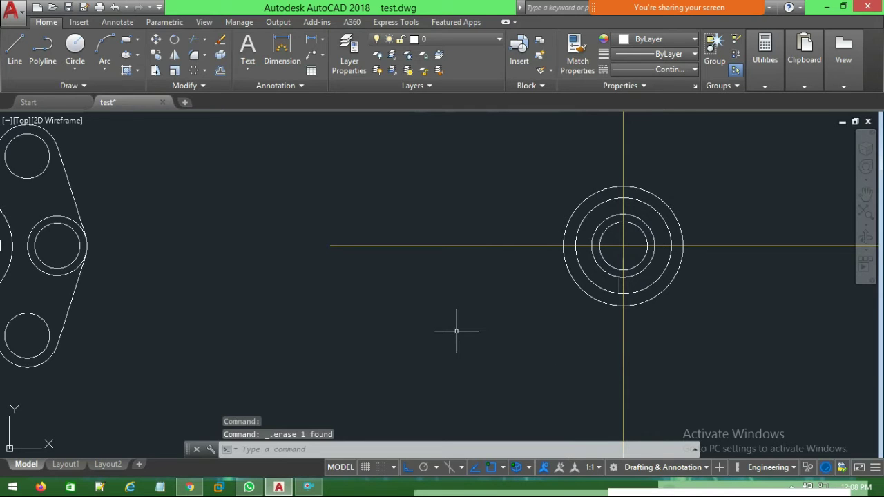
Polar-array the spoke lines into 6 items about the circles' centre
middle_click_drag(563, 316, 452, 288)
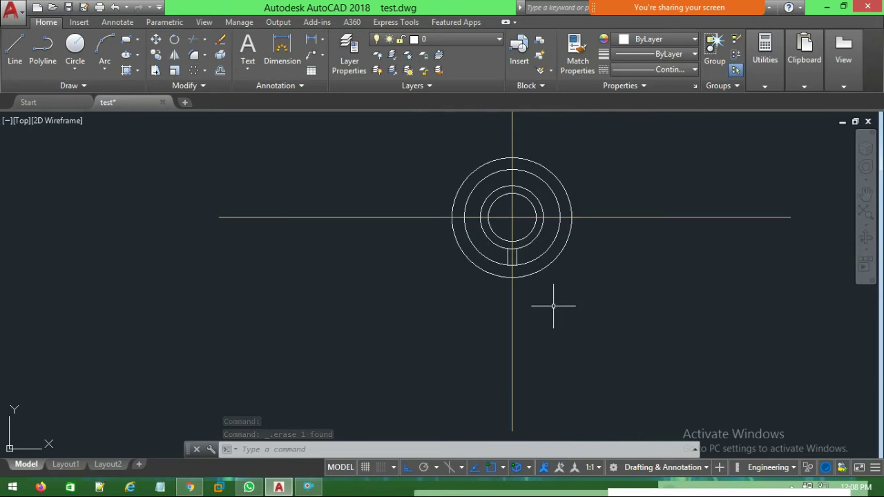
middle_click_drag(554, 306, 712, 304)
scroll(185, 298, "down", 2)
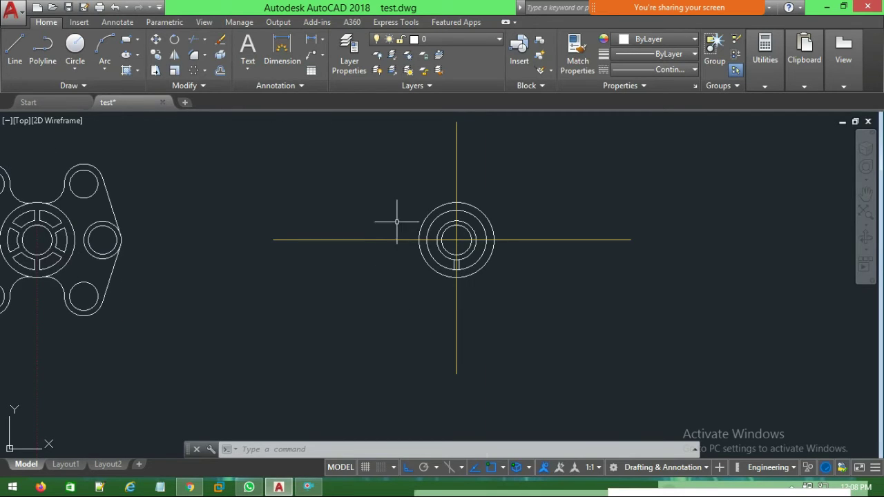
scroll(396, 222, "up", 4)
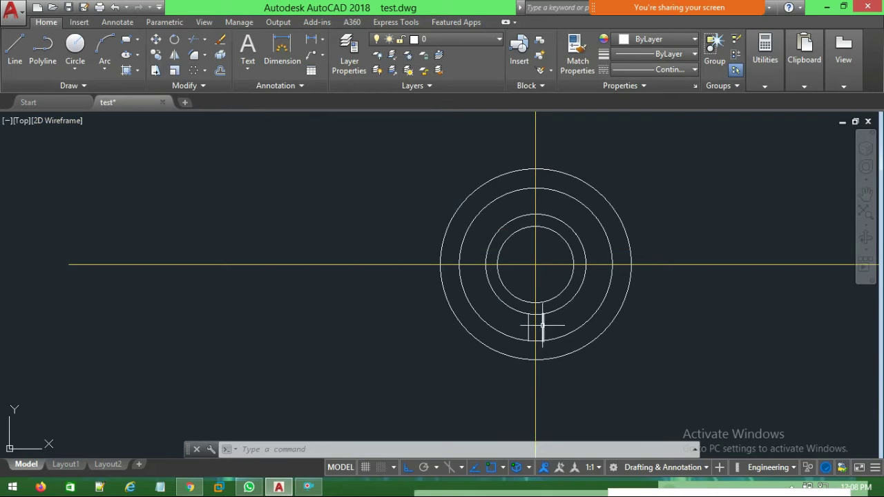
left_click(194, 71)
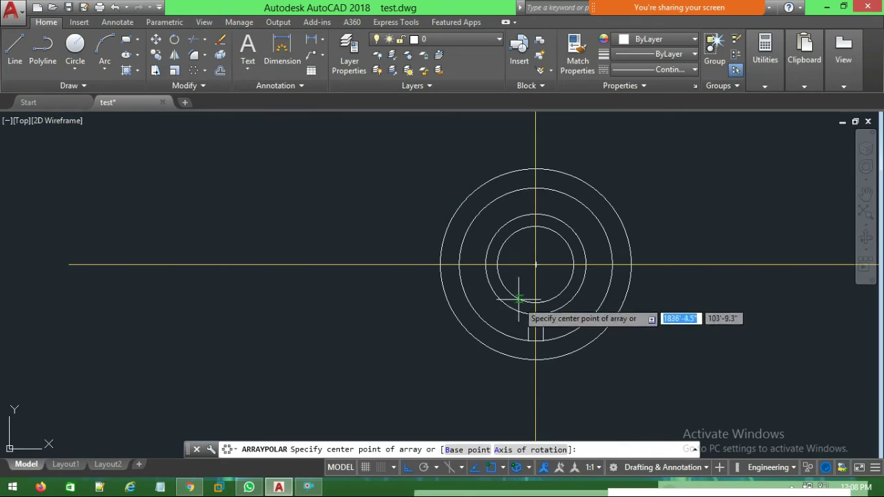
left_click(535, 263)
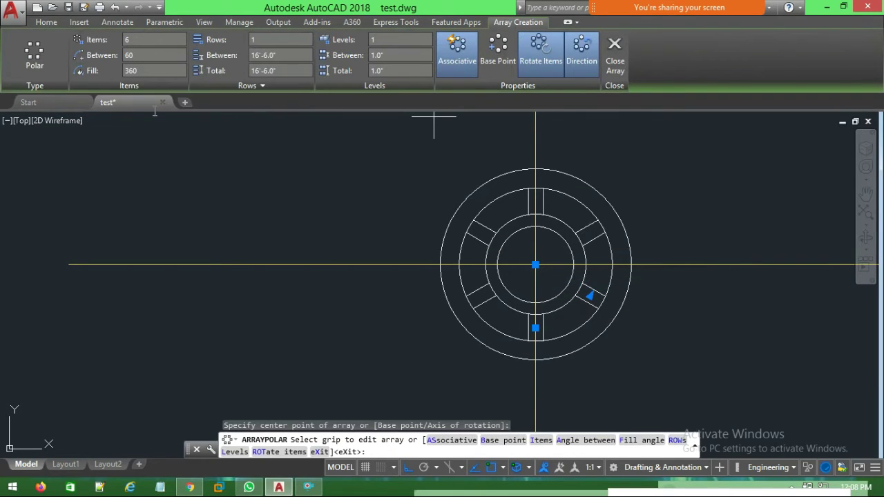
key("Escape")
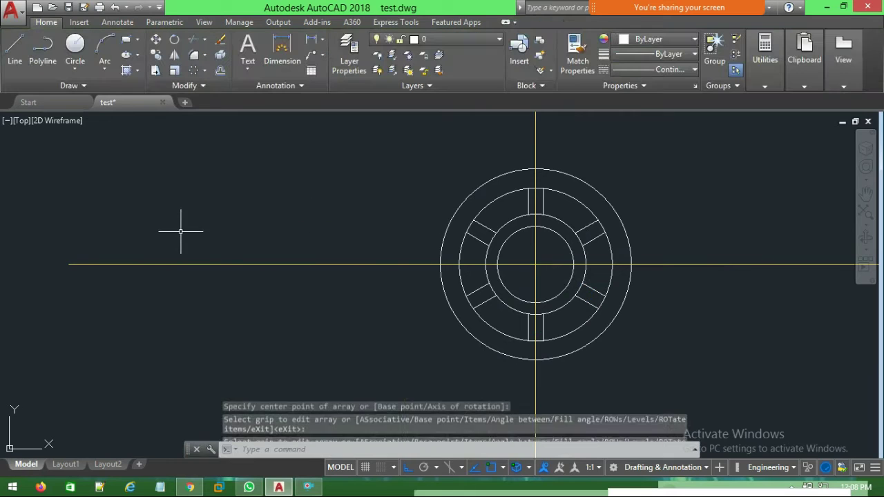
scroll(182, 322, "down", 1)
scroll(212, 309, "down", 1)
scroll(207, 310, "down", 2)
middle_click_drag(189, 310, 139, 300)
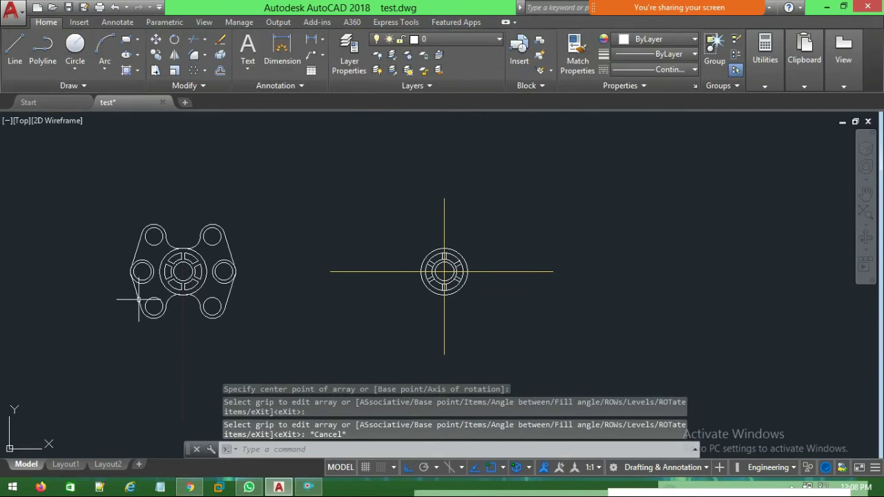
Start TRIM and undo a mistaken trim of the lower-left inner arc
scroll(283, 281, "up", 3)
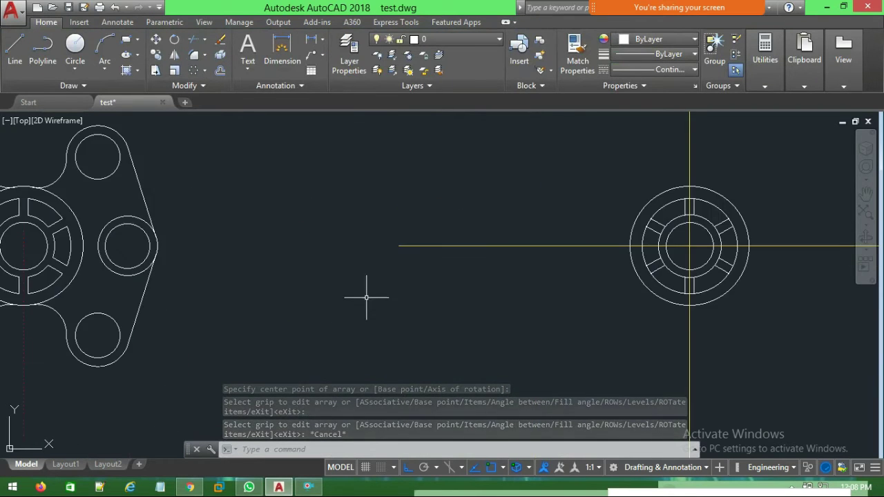
middle_click_drag(366, 296, 243, 319)
type("tr")
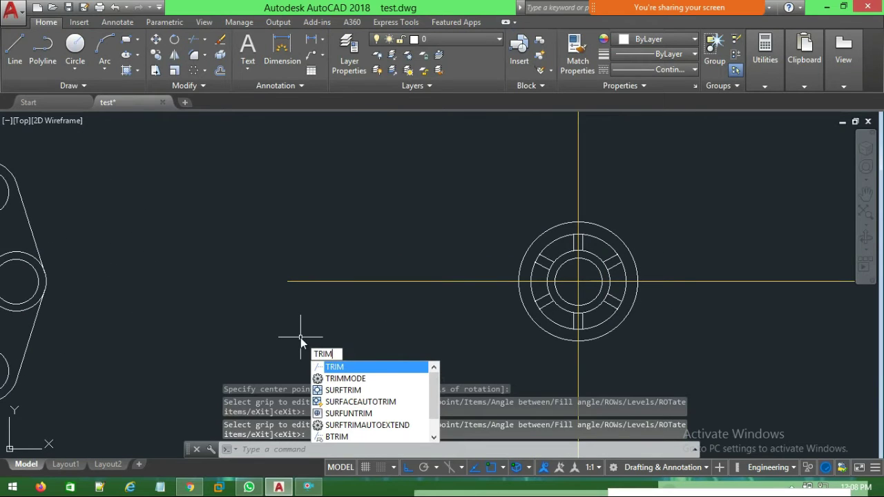
key("Return")
scroll(401, 345, "up", 2)
middle_click_drag(487, 324, 321, 343)
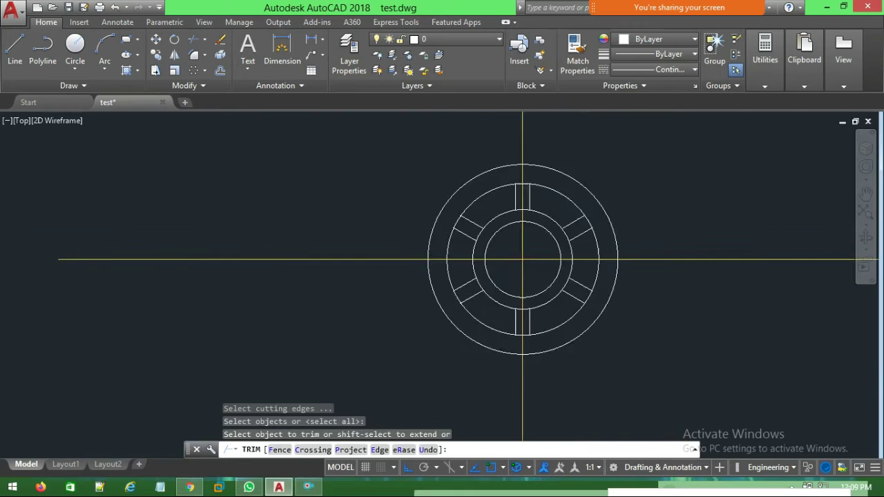
scroll(428, 294, "up", 2)
left_click(499, 282)
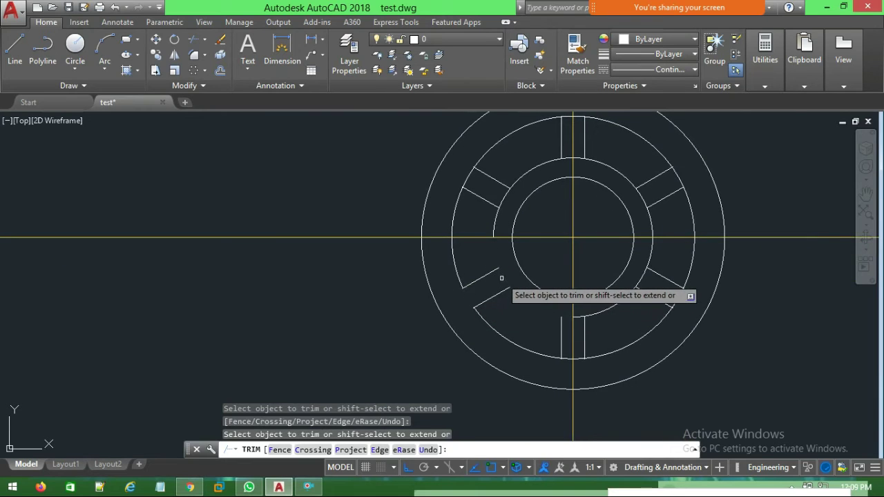
key("ctrl+z")
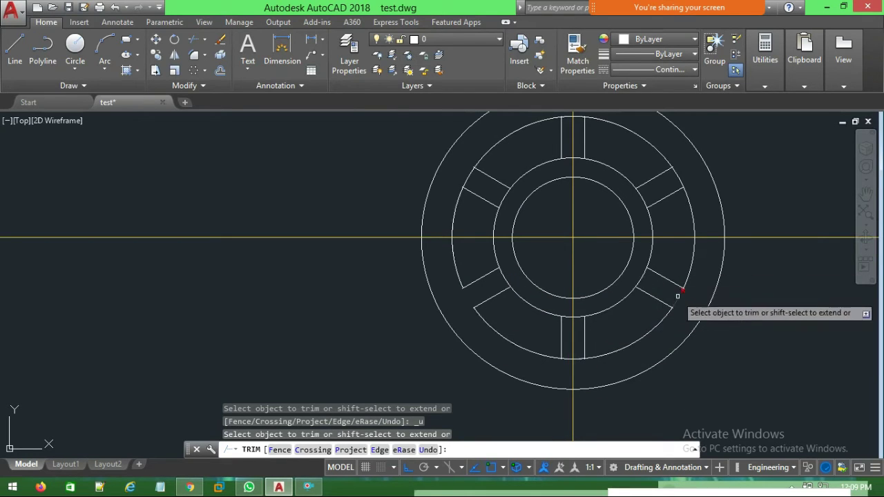
Trim the ring arcs inside the upper-right, top, upper-left and bottom spokes
left_click(675, 180)
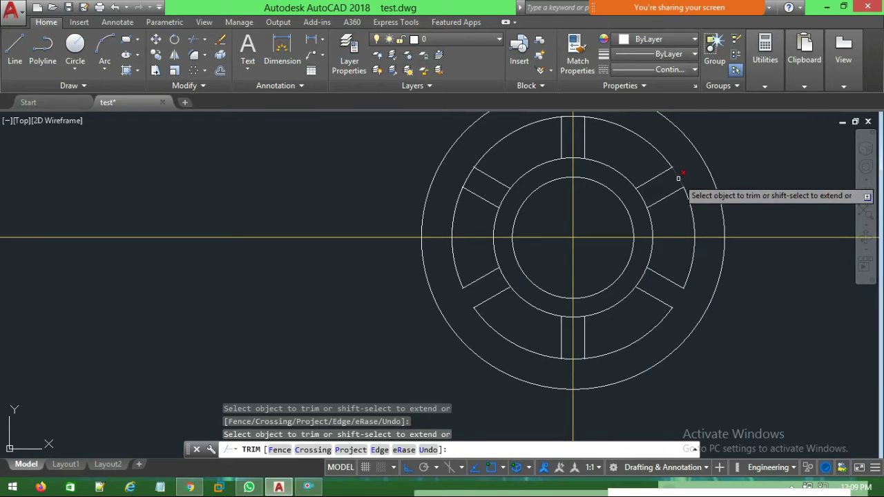
left_click(578, 117)
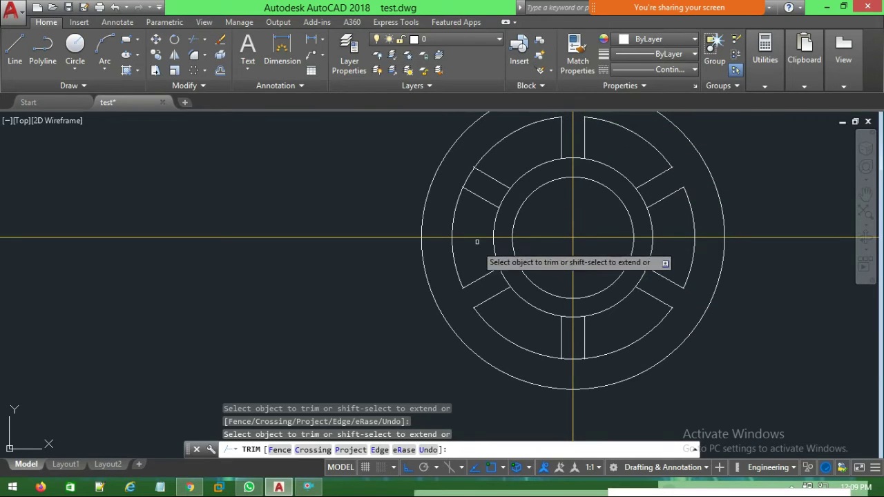
left_click(472, 175)
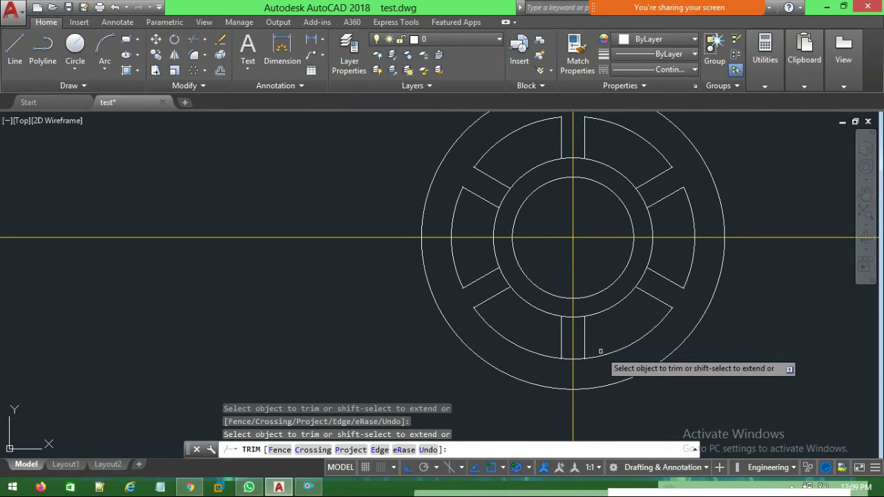
scroll(601, 351, "up", 2)
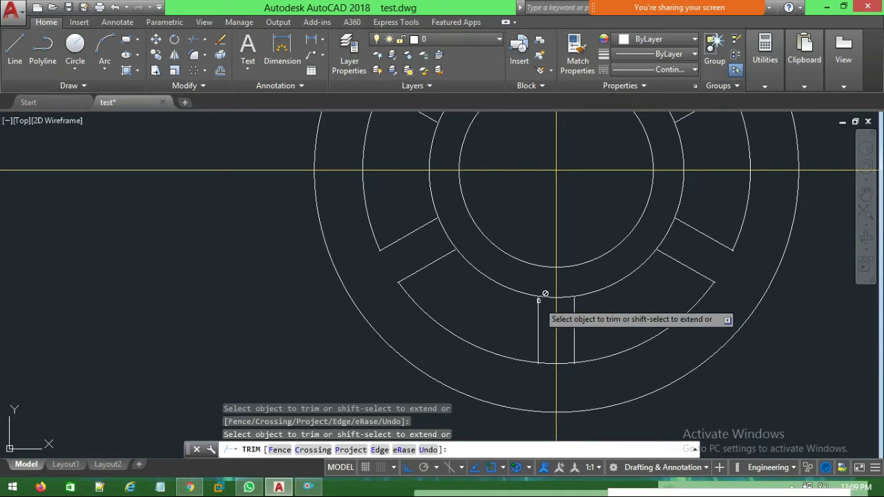
left_click(549, 362)
scroll(533, 366, "down", 2)
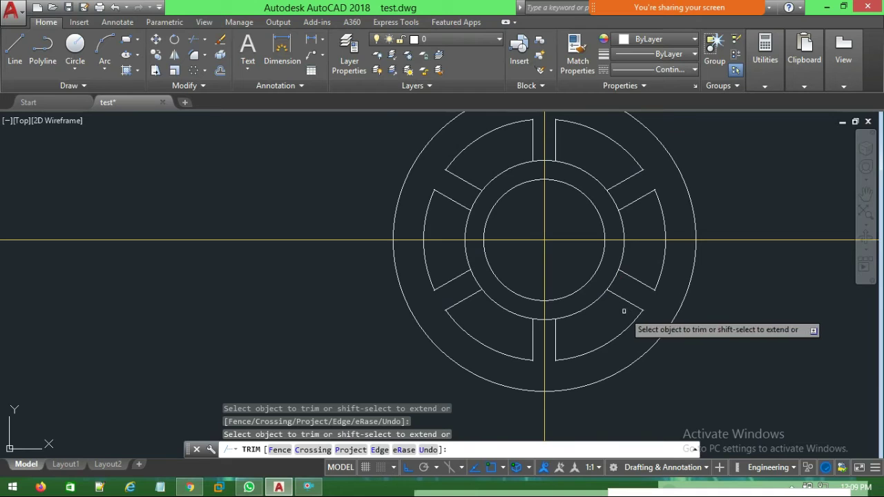
scroll(624, 311, "up", 3)
scroll(442, 345, "up", 3)
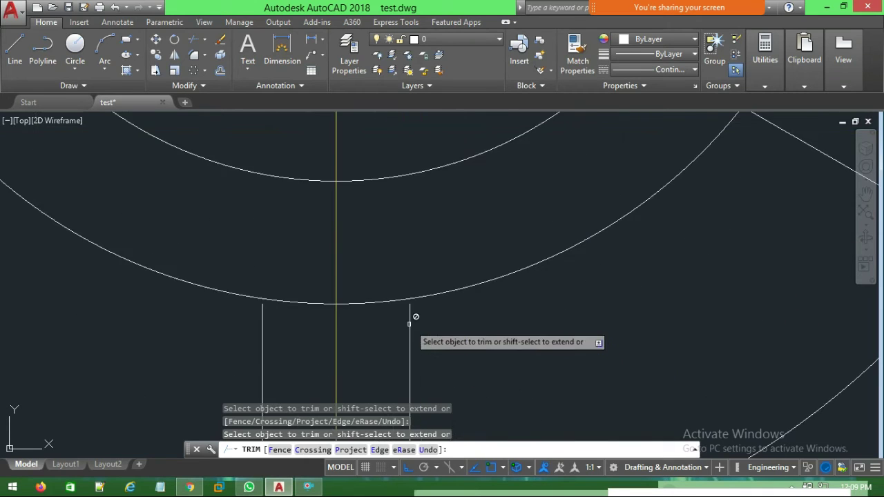
scroll(409, 319, "up", 2)
scroll(423, 299, "up", 4)
scroll(409, 333, "down", 2)
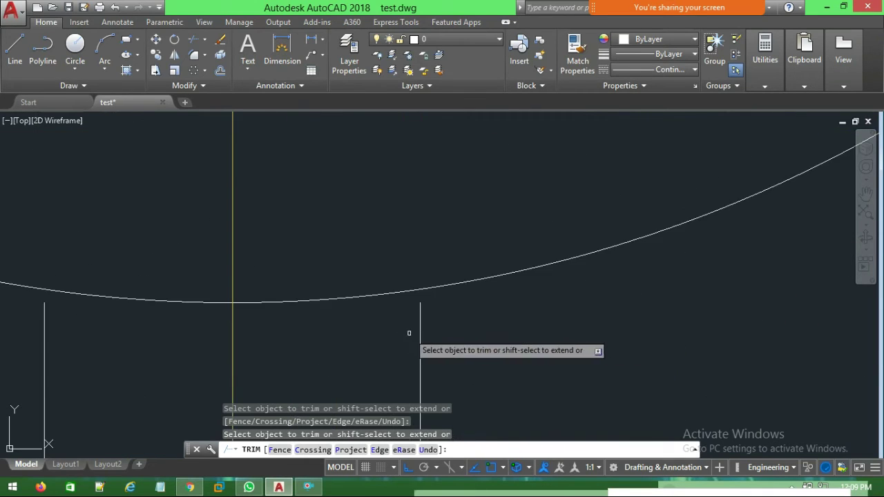
middle_click_drag(409, 333, 563, 323)
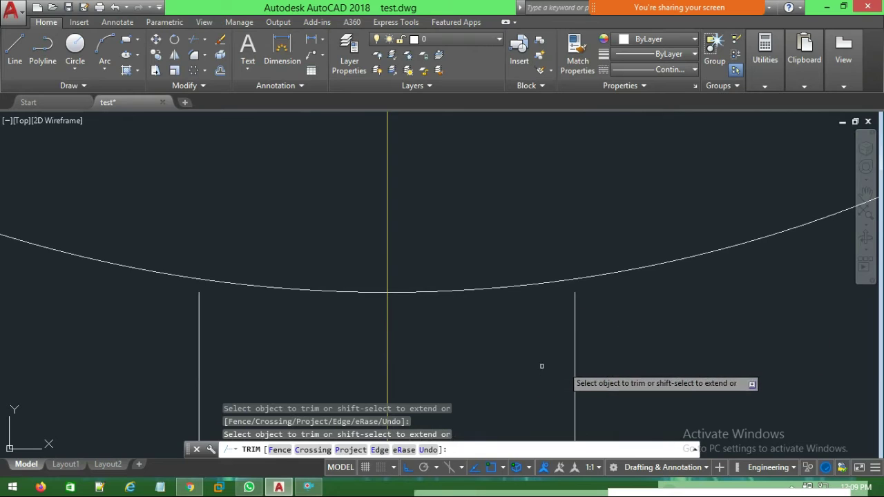
End trimming, then try EXTEND with the left vertical line as boundary and cancel it
key("Escape")
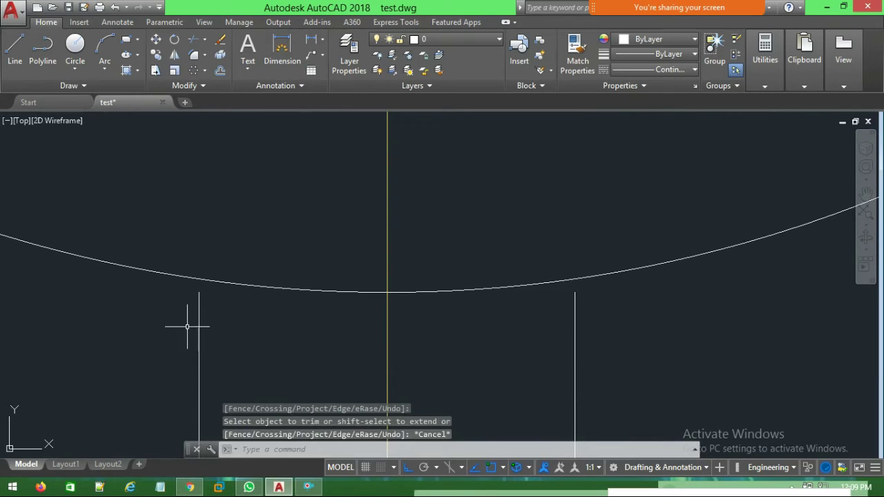
type("ext")
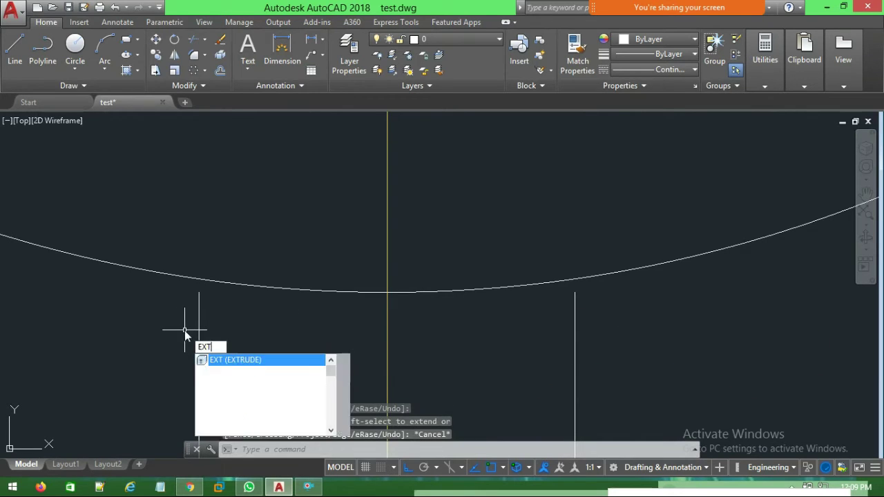
type("end")
key("Return")
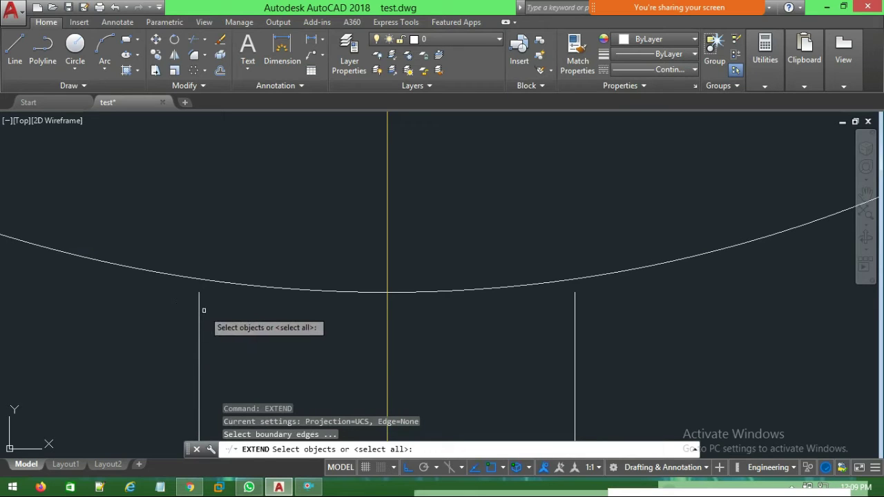
left_click(199, 313)
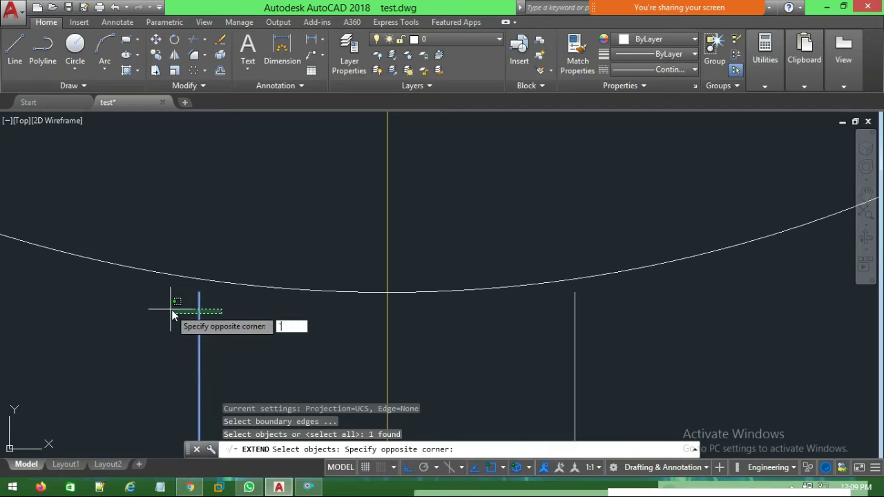
key("Escape")
key("Escape")
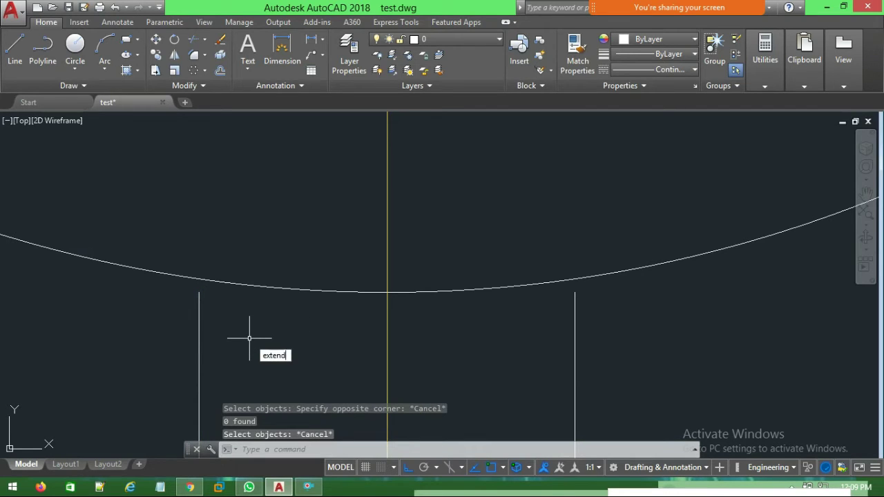
key("Return")
key("Return")
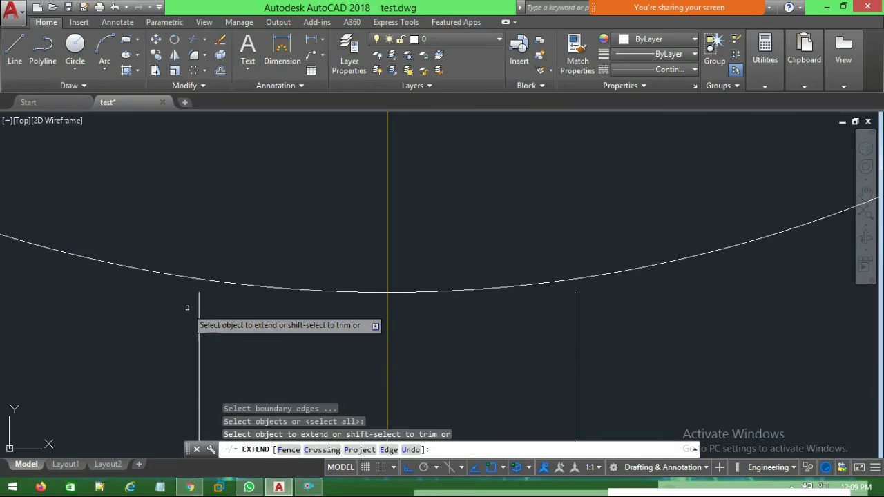
scroll(332, 363, "down", 8)
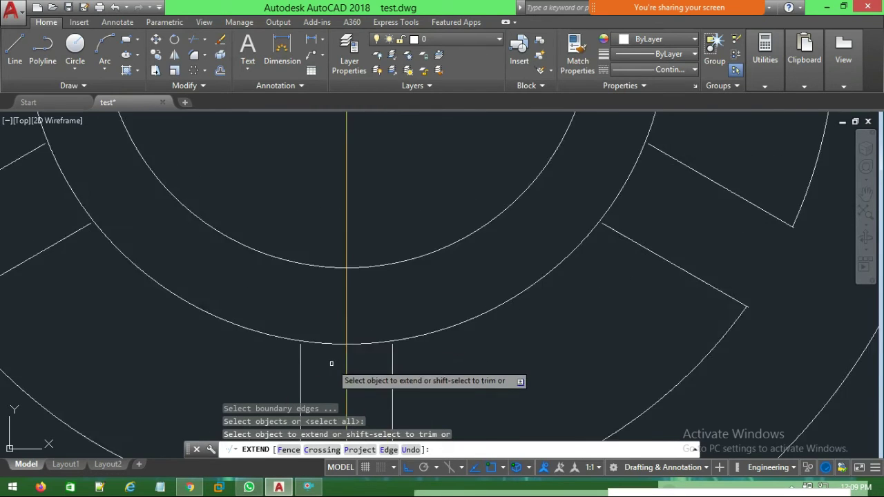
scroll(321, 307, "up", 3)
scroll(310, 364, "up", 3)
scroll(310, 364, "up", 4)
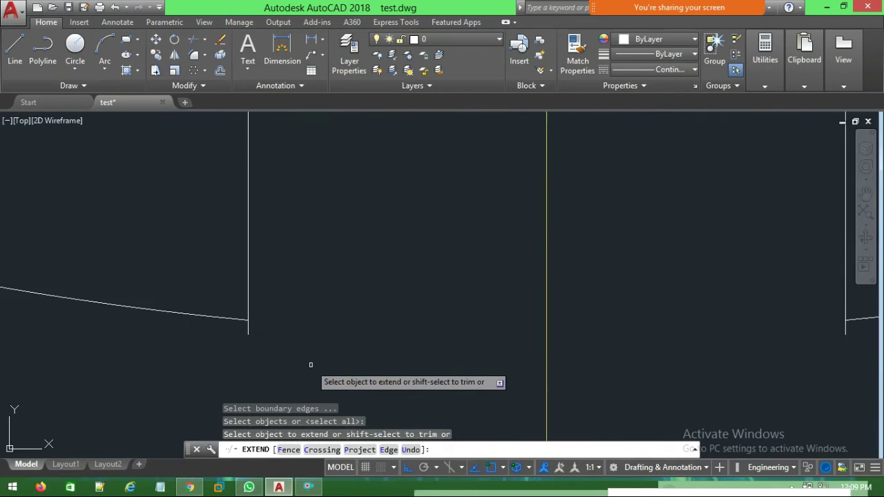
key("Escape")
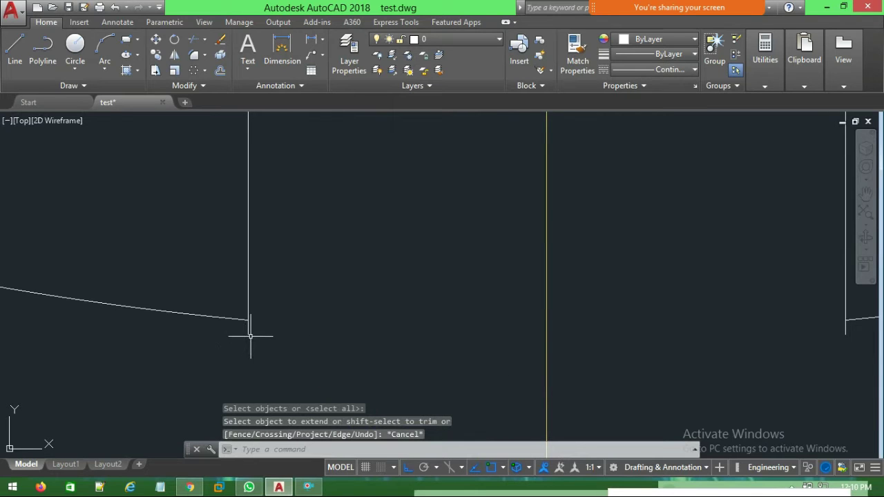
Select a slot line to show the six-item, 360° polar array settings
left_click(249, 309)
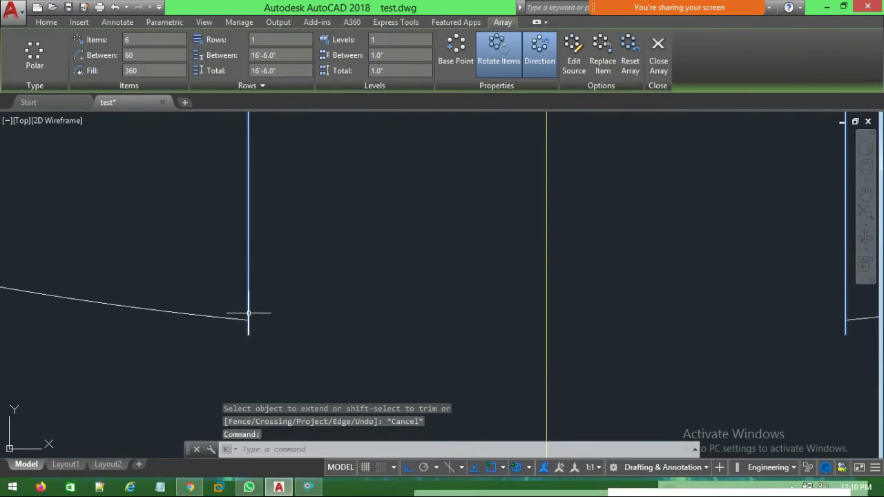
scroll(253, 325, "down", 2)
scroll(282, 342, "down", 2)
scroll(311, 306, "down", 2)
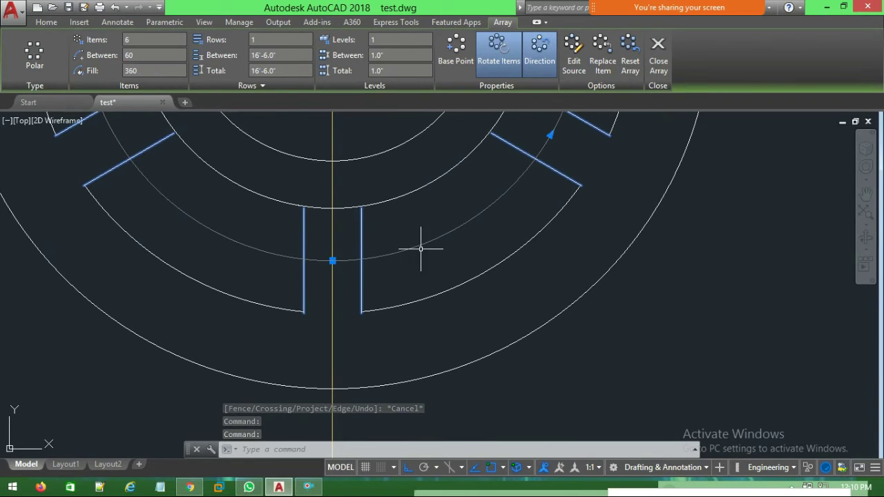
scroll(454, 280, "down", 2)
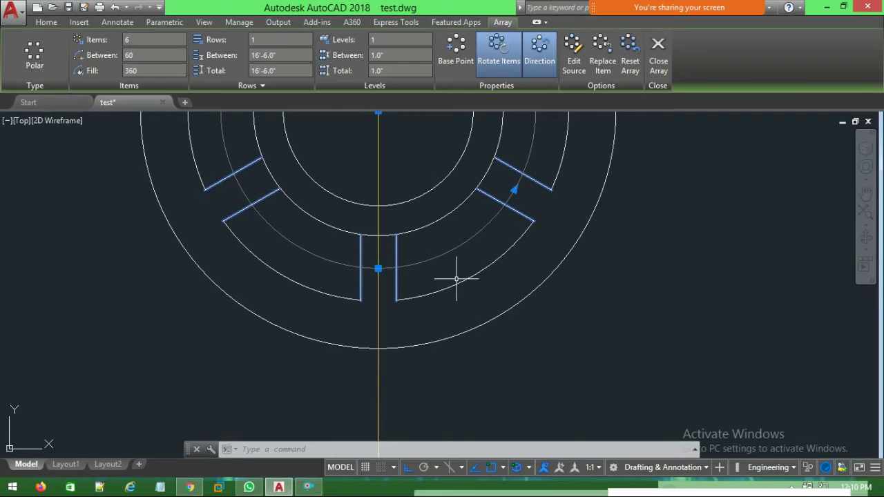
Undo the polar array and earlier edits, then frame the slot below the circles
key("ctrl+z")
key("ctrl+z")
key("ctrl+z")
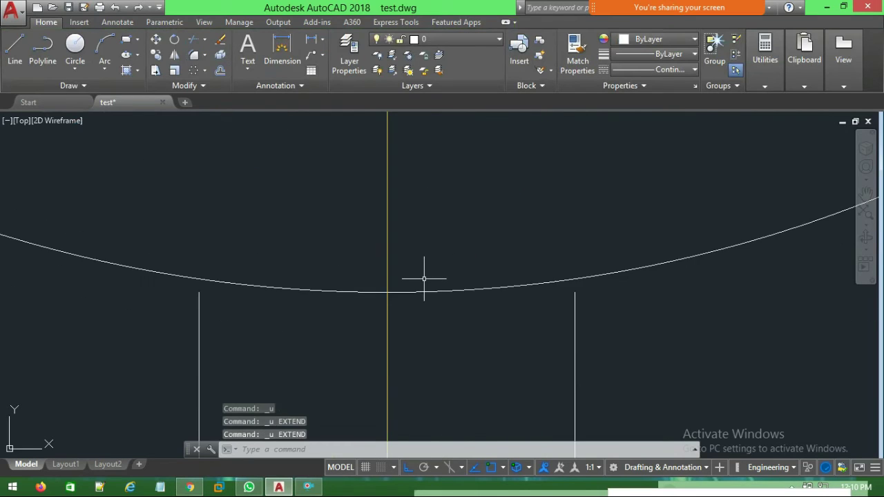
key("ctrl+z")
key("ctrl+z")
key("ctrl+z")
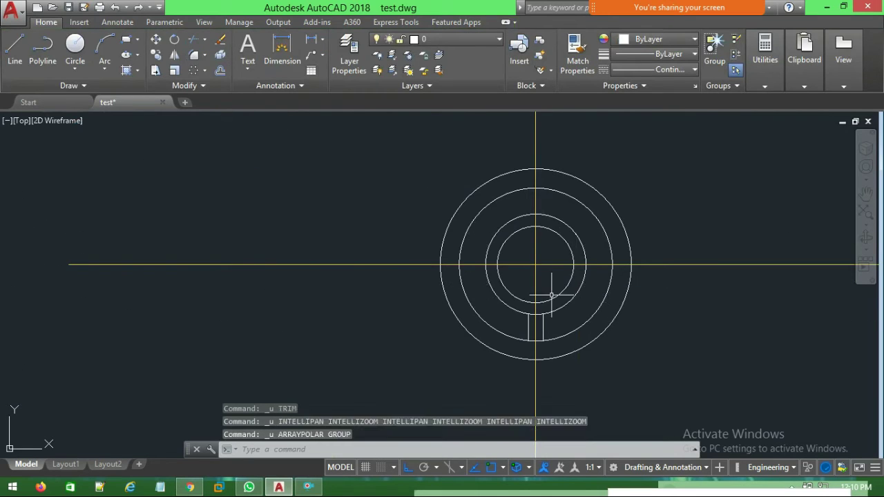
scroll(563, 307, "up", 5)
scroll(515, 311, "up", 3)
scroll(416, 350, "up", 2)
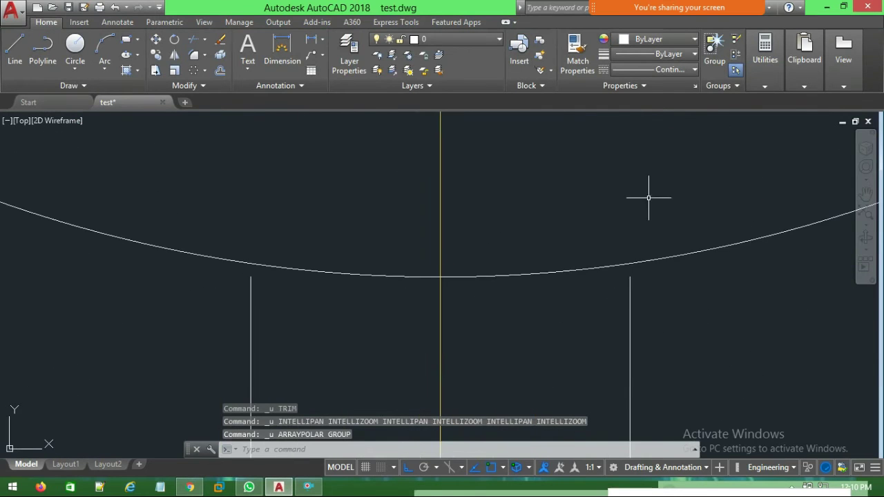
middle_click_drag(651, 191, 591, 201)
scroll(580, 248, "down", 2)
middle_click_drag(573, 292, 573, 208)
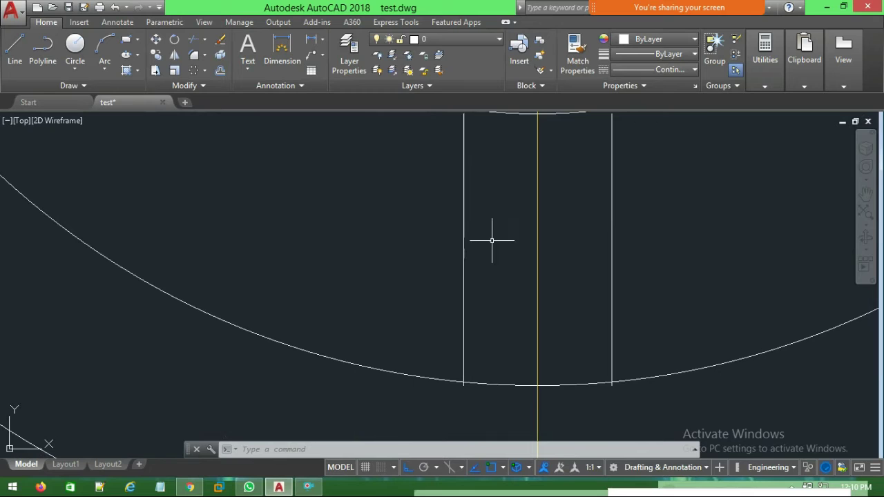
middle_click_drag(492, 240, 460, 208)
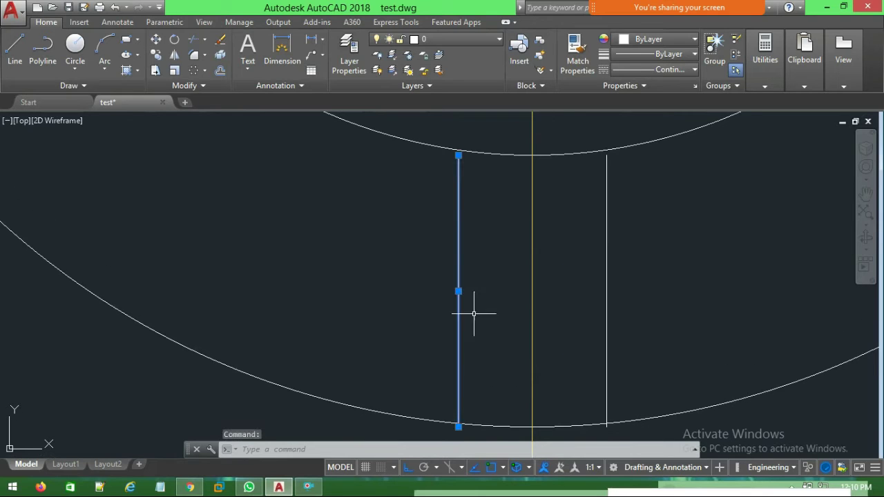
scroll(484, 420, "up", 2)
scroll(498, 419, "up", 4)
middle_click_drag(497, 418, 515, 326)
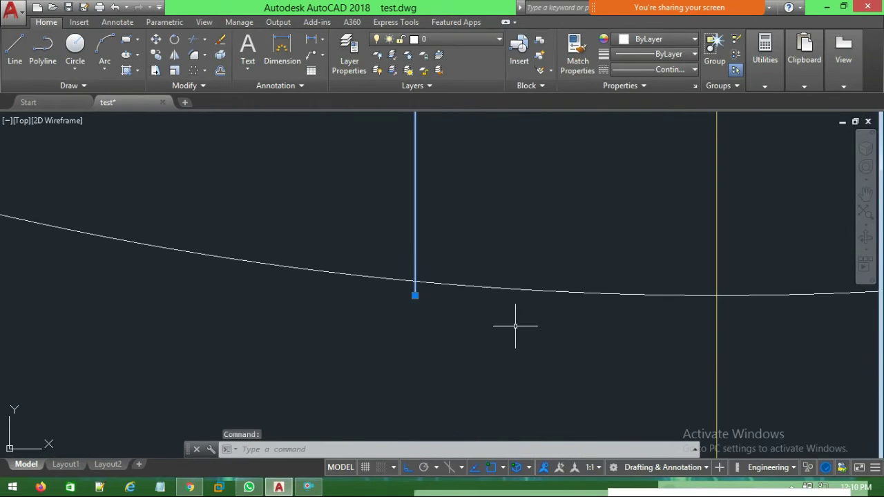
Abandon a grip stretch of the slot line's bottom end
left_click(415, 296)
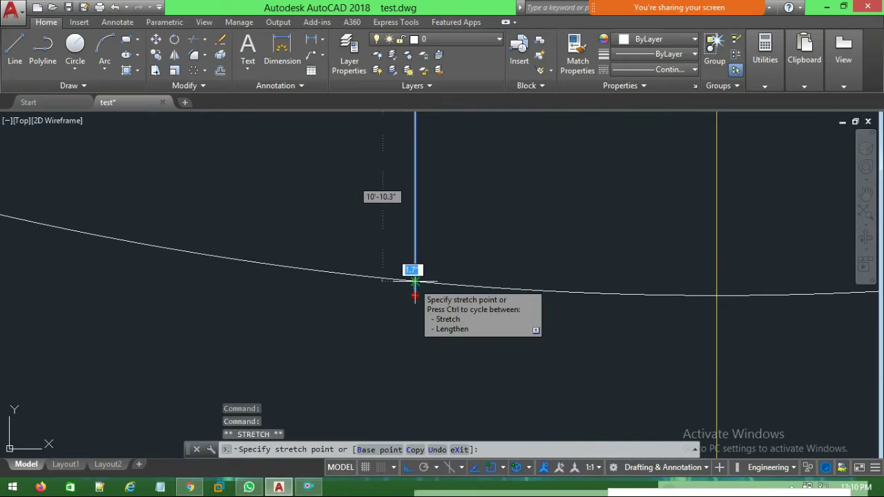
scroll(501, 254, "down", 5)
scroll(458, 352, "down", 2)
scroll(464, 282, "up", 2)
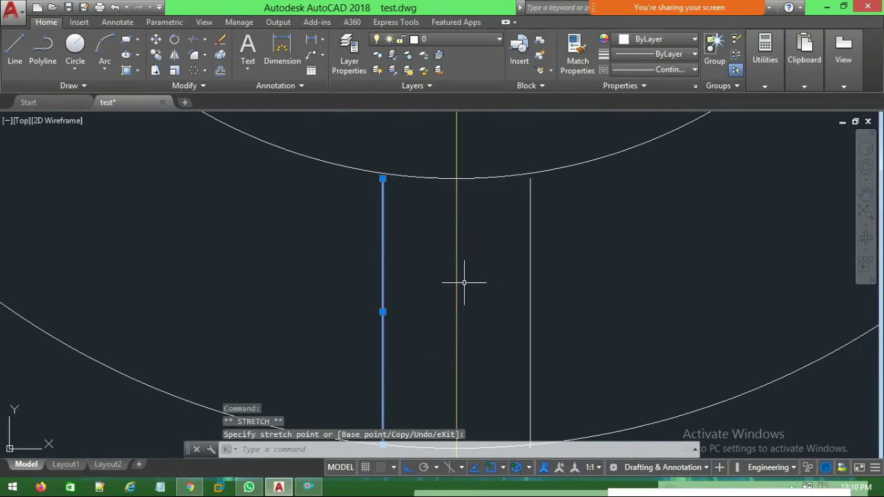
key("Escape")
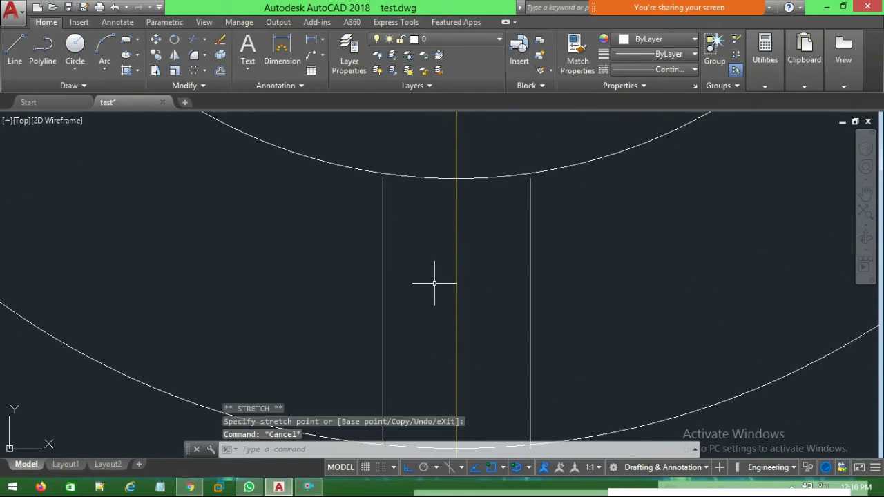
mouse_move(434, 283)
middle_mouse_down()
mouse_move(452, 477)
mouse_move(452, 296)
middle_mouse_up()
scroll(450, 297, "up", 2)
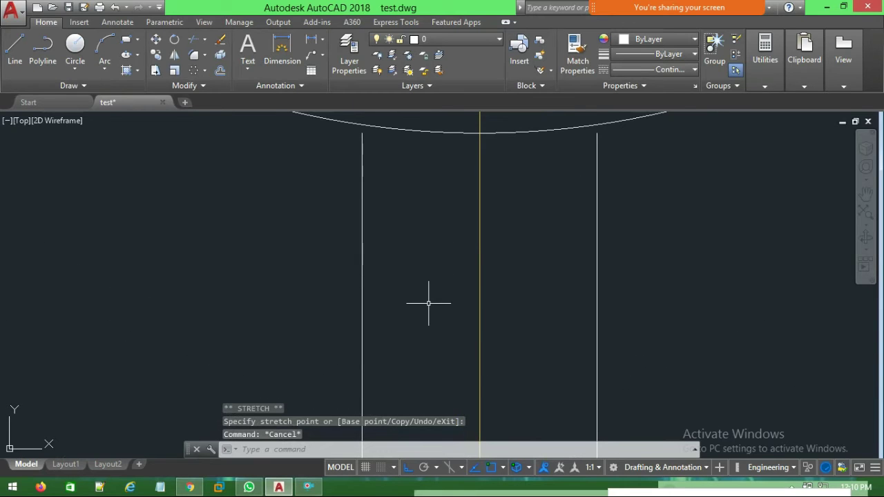
Extend both slot side lines with EXTEND until they meet the outer ring arc
type("extend")
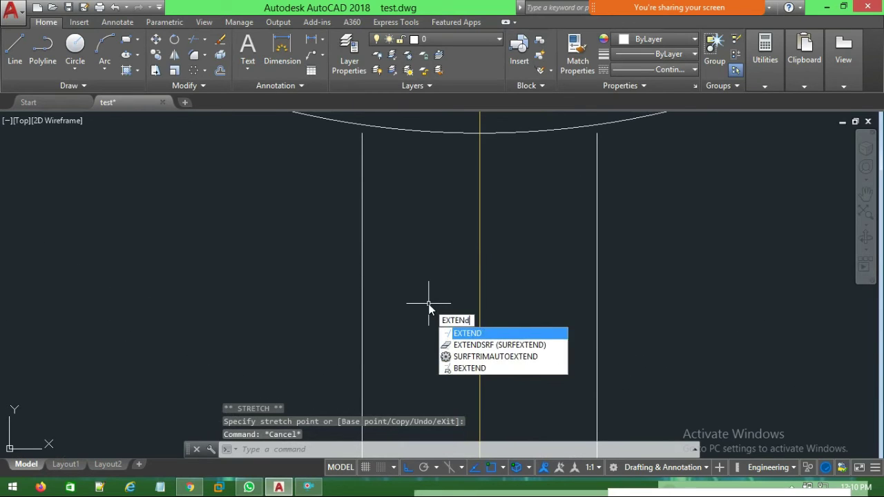
key("Return")
key("Return")
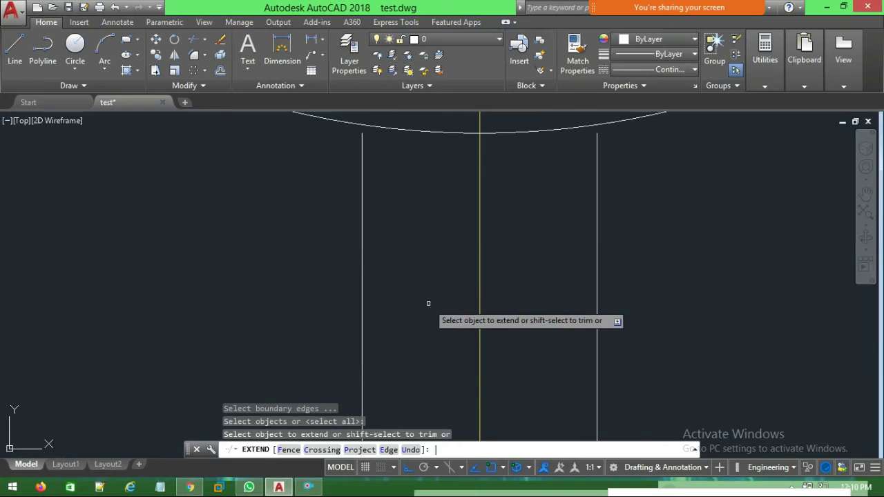
left_click(599, 197)
left_click(598, 199)
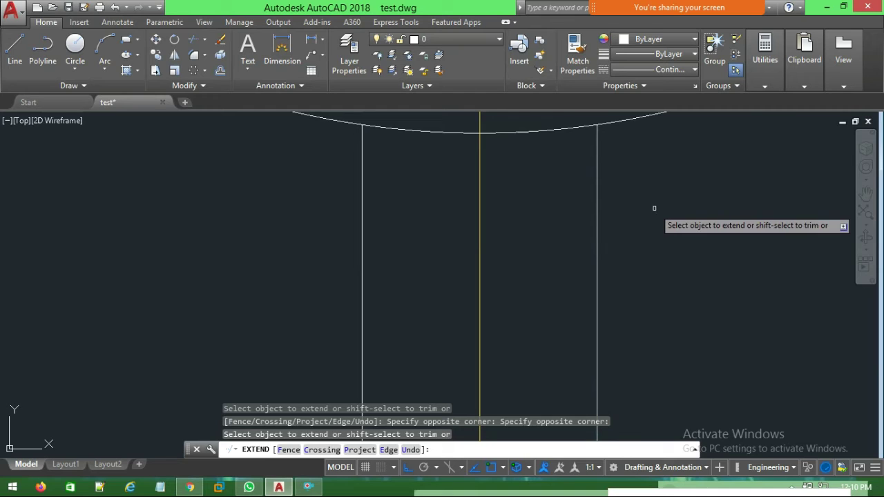
scroll(654, 208, "down", 3)
key("Escape")
scroll(681, 269, "up", 3)
middle_click_drag(681, 268, 678, 167)
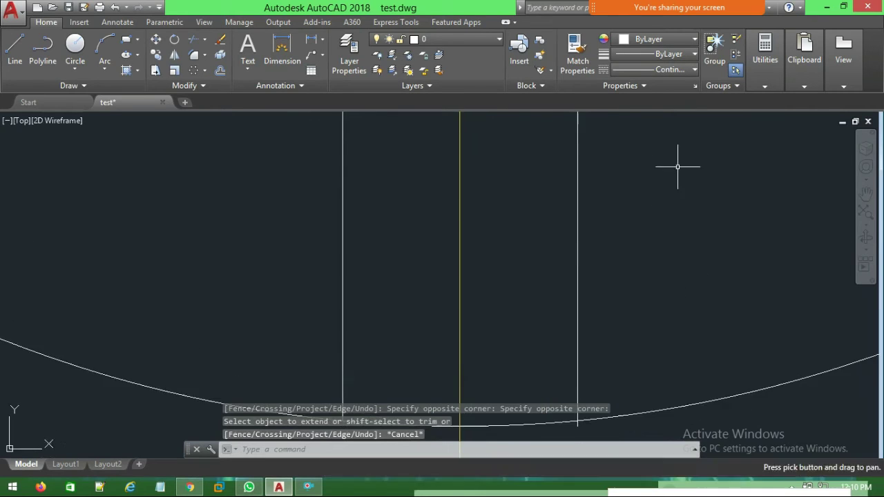
scroll(678, 167, "down", 2)
scroll(656, 270, "up", 3)
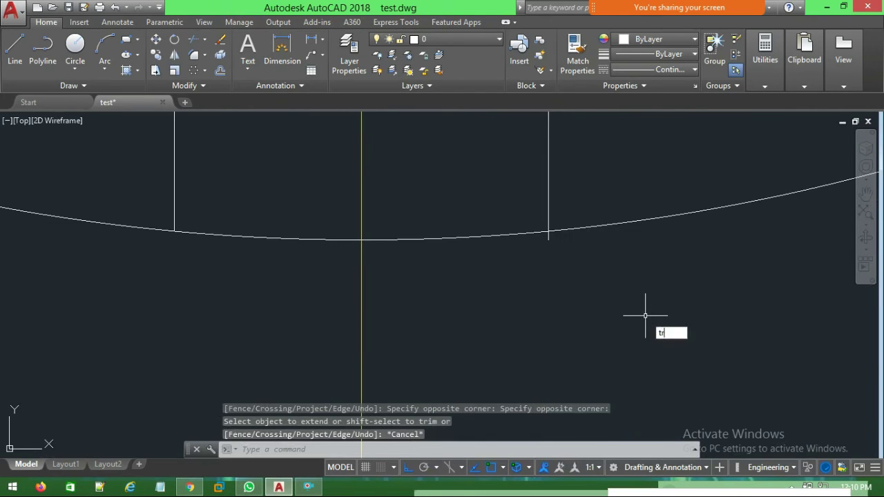
key("Return")
key("Return")
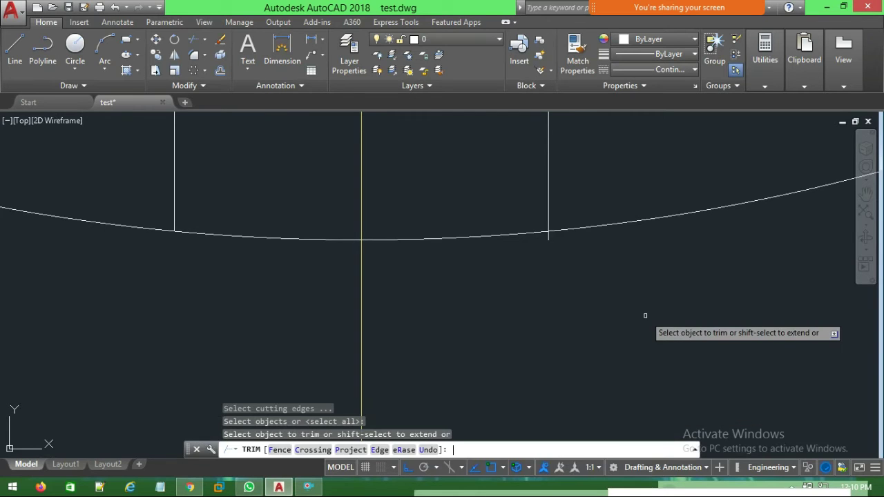
left_click(549, 239)
scroll(537, 310, "down", 4)
scroll(540, 325, "down", 2)
scroll(545, 332, "down", 2)
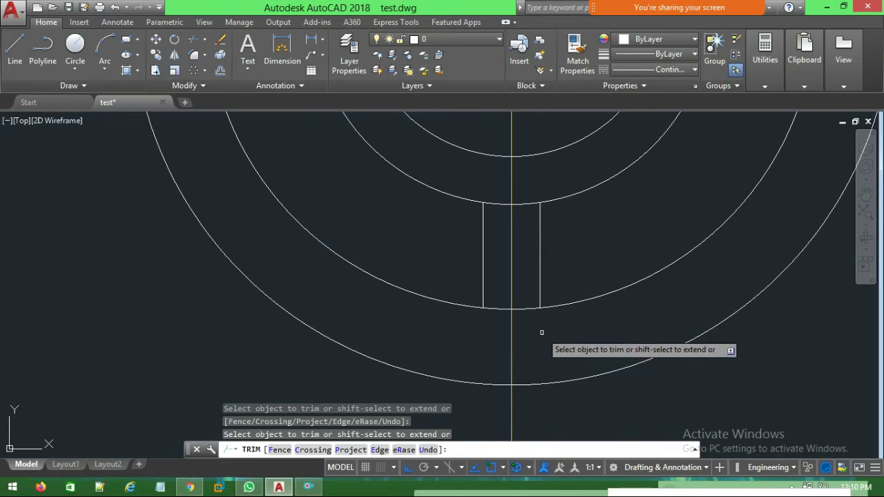
key("Escape")
type("TRIM")
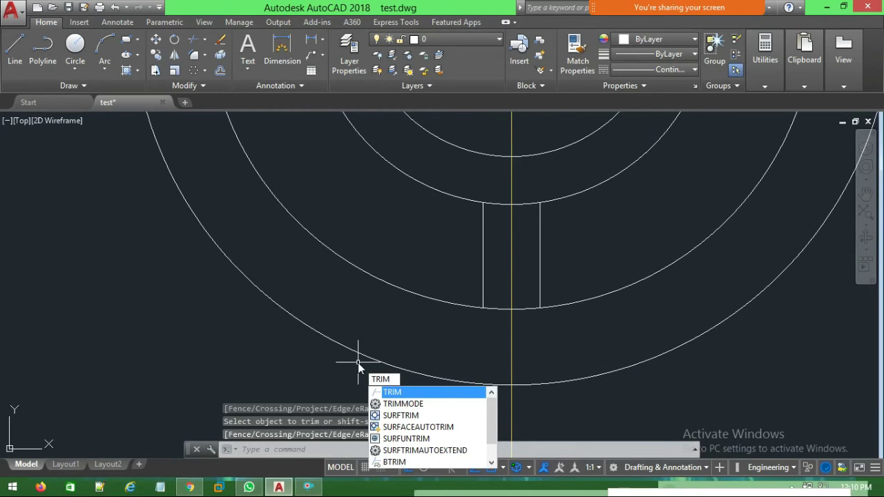
key("Return")
key("Return")
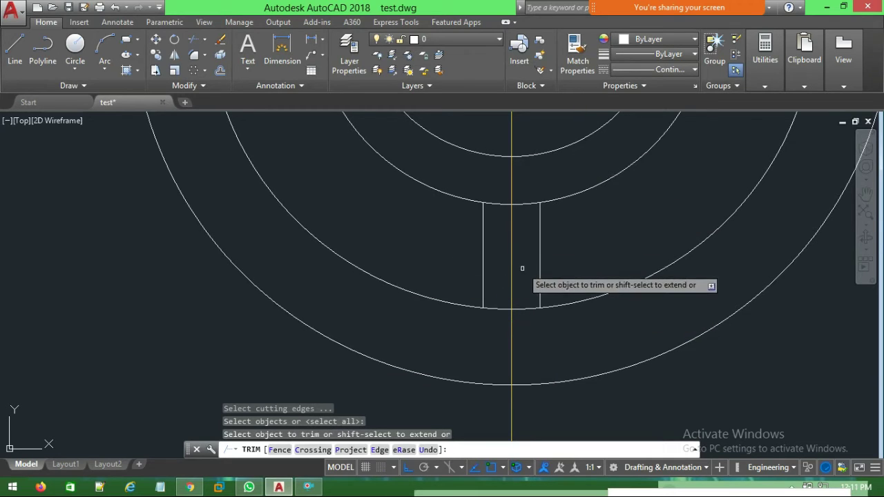
key("Escape")
scroll(520, 269, "down", 4)
scroll(606, 247, "down", 1)
scroll(586, 285, "down", 2)
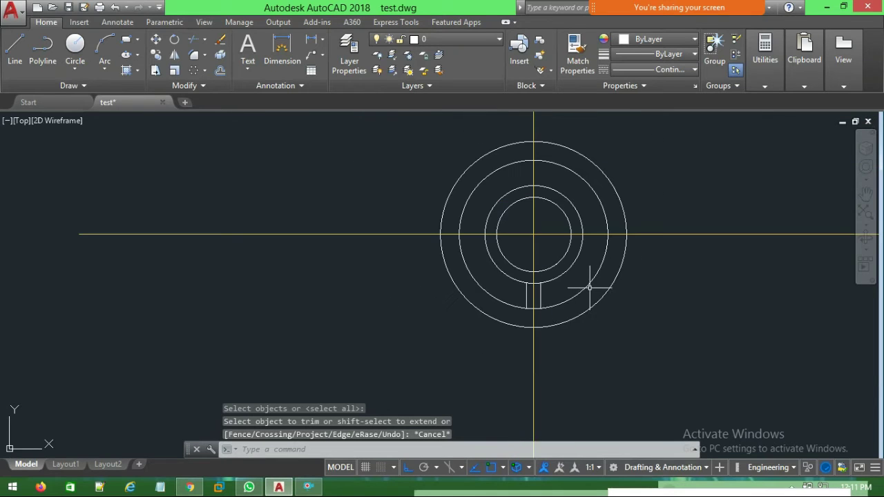
Polar-array the slot lines into 6 copies, 60° apart, about the circles' centre
left_click(541, 297)
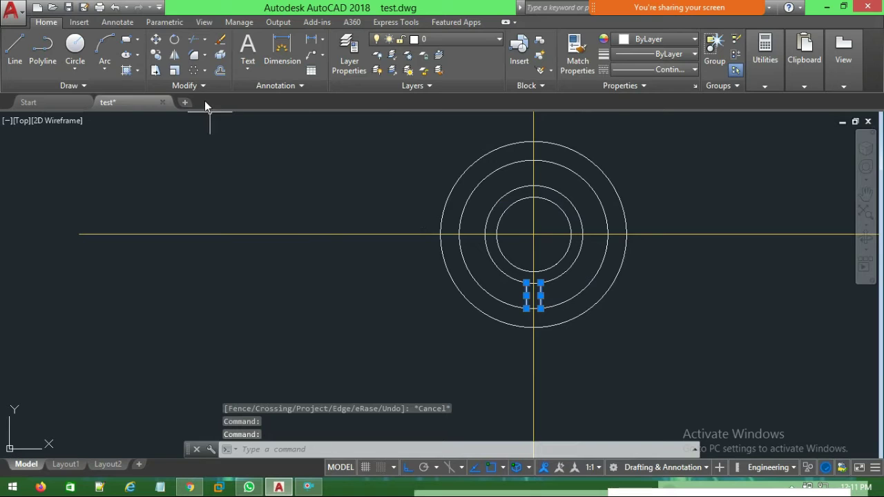
left_click(194, 71)
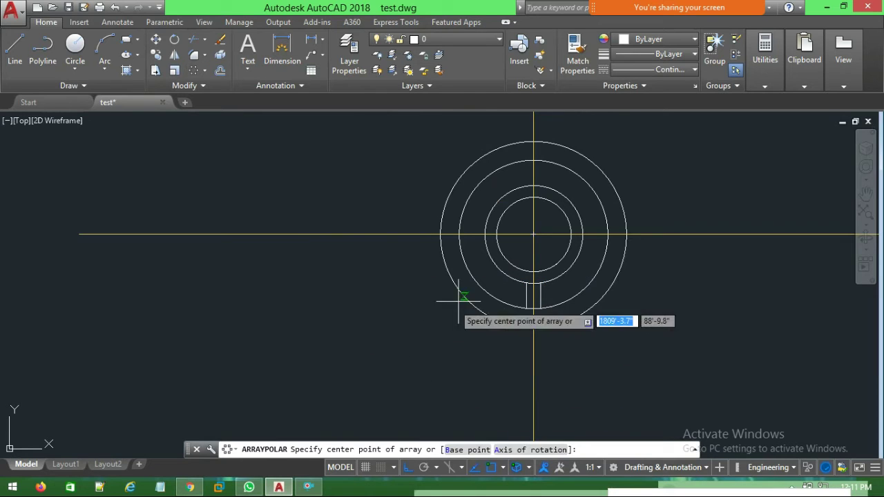
left_click(533, 235)
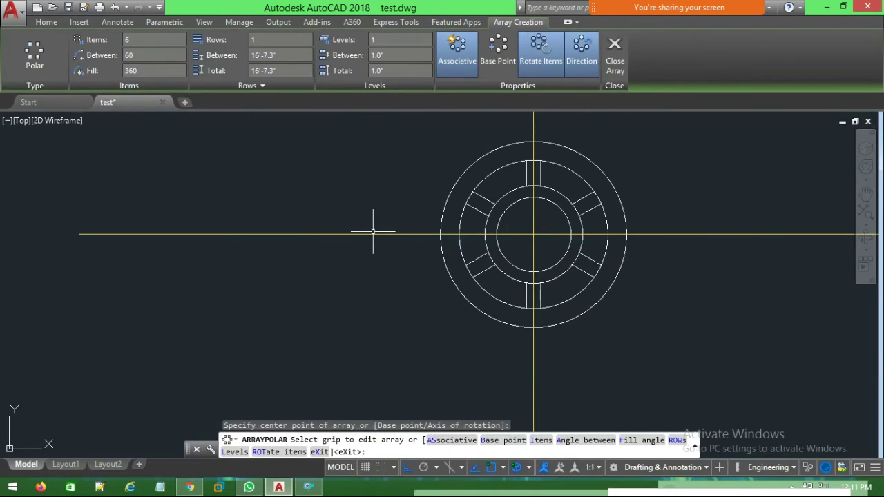
key("Escape")
type("tri")
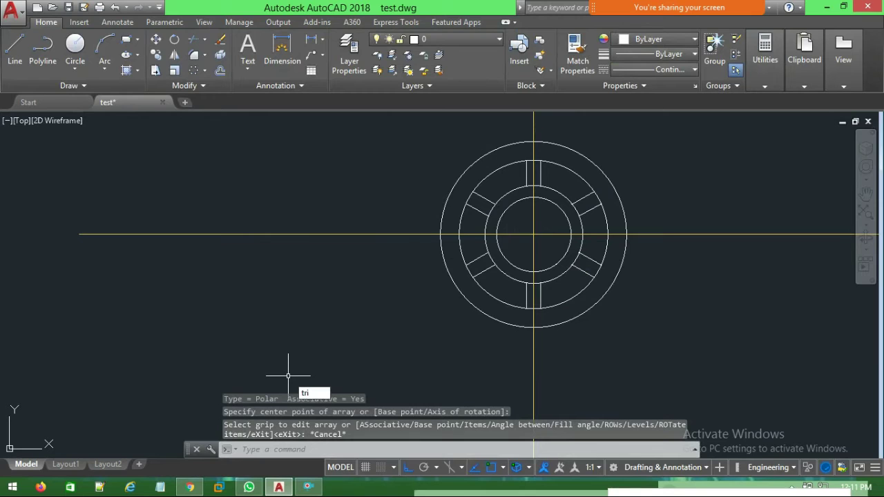
Begin TRIM with all edges, cut arcs in lower slot openings, and undo a bad crossing pick
type("m")
key("Return")
key("Return")
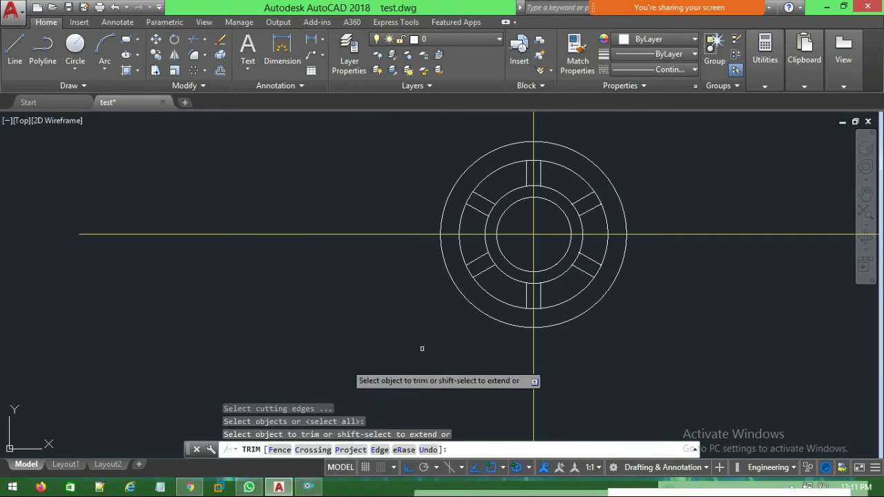
left_click(473, 279)
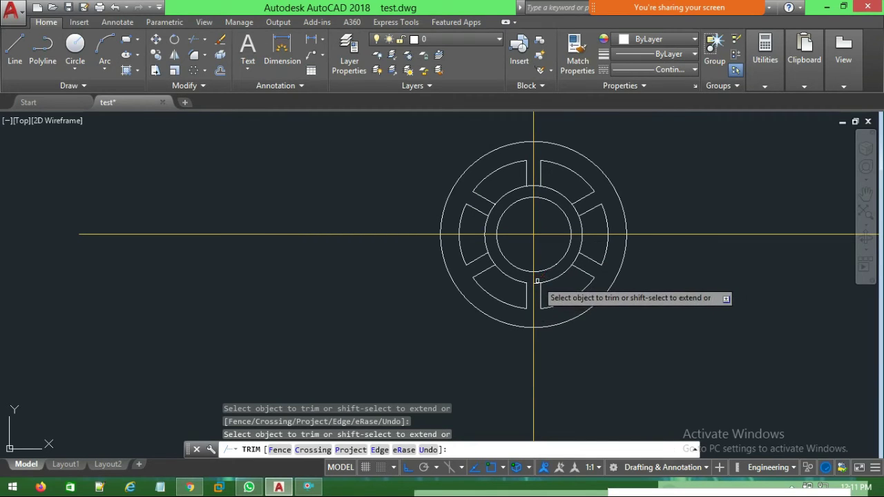
left_click(538, 281)
left_click(567, 270)
key("ctrl+z")
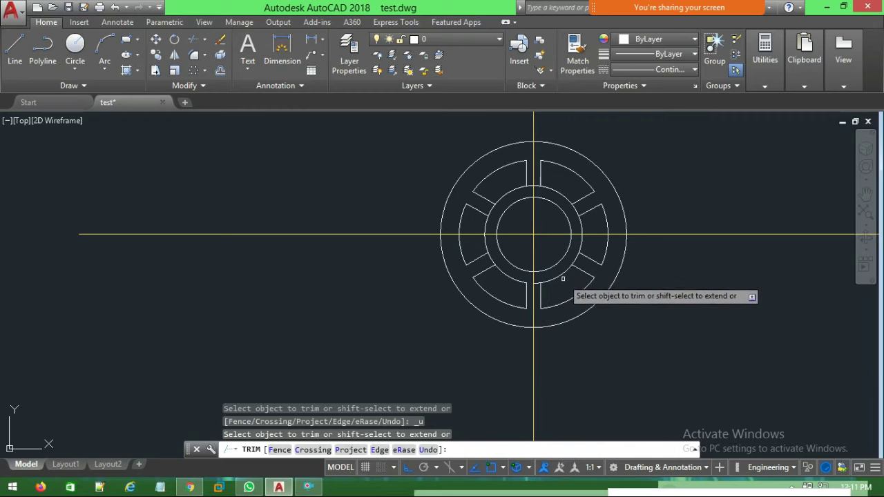
Trim the inner-ring arcs by the upper-right, upper-left and top spokes
scroll(543, 280, "up", 4)
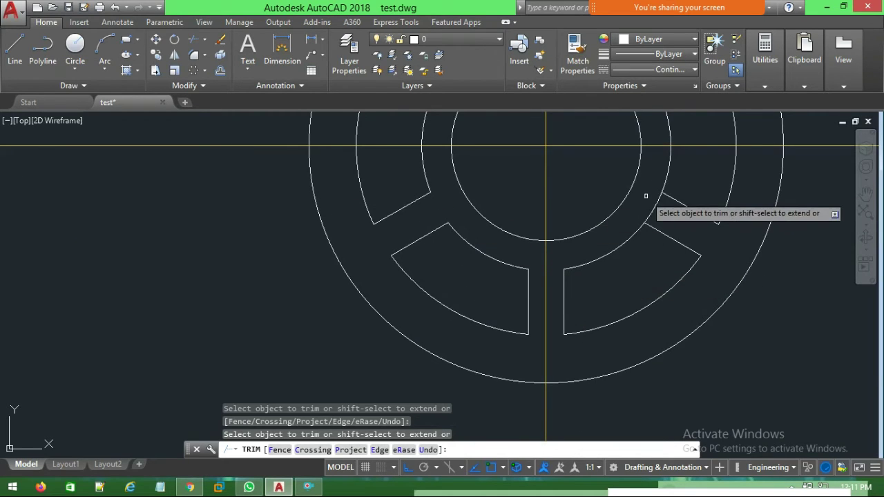
scroll(651, 203, "down", 4)
scroll(652, 203, "up", 4)
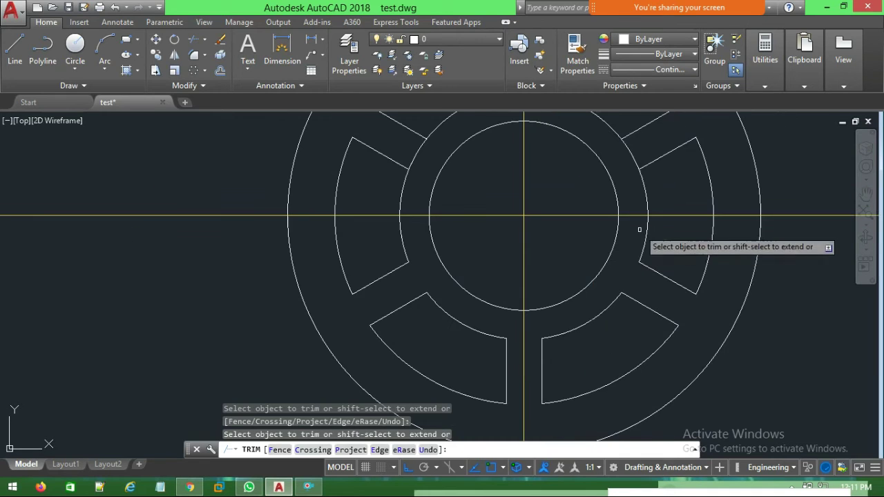
left_click(635, 164)
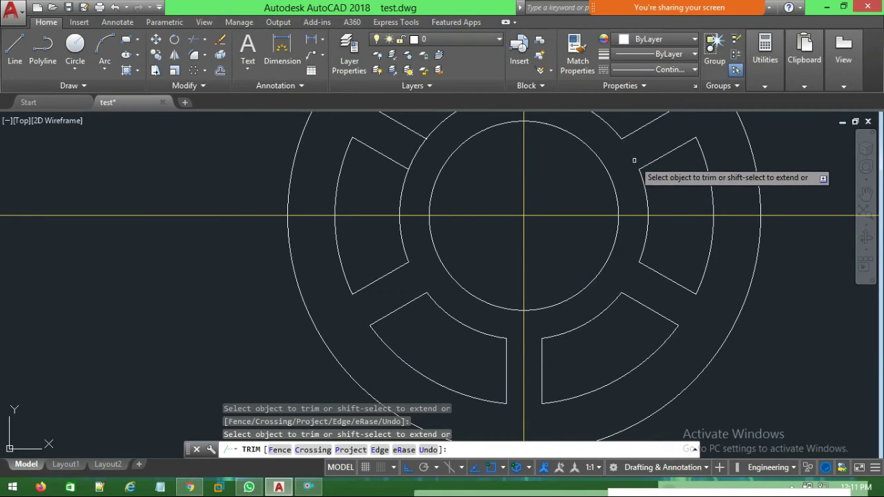
left_click(417, 152)
scroll(479, 184, "down", 2)
scroll(519, 154, "up", 1)
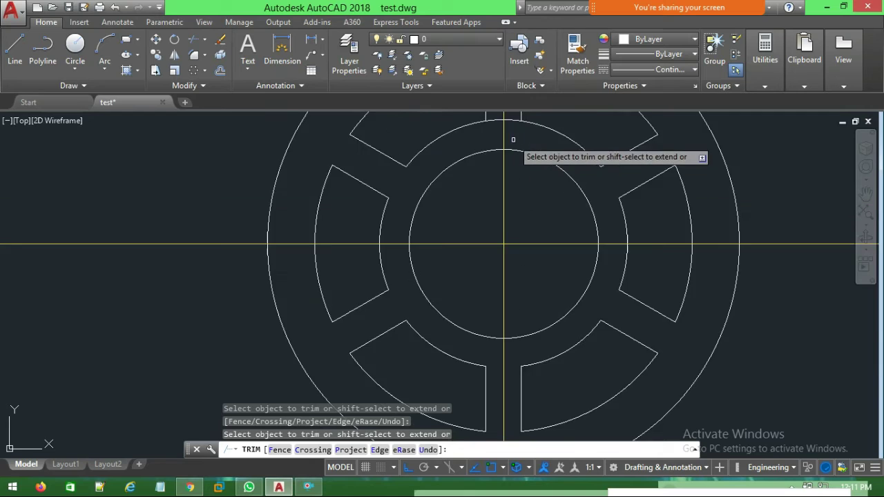
scroll(511, 138, "up", 1)
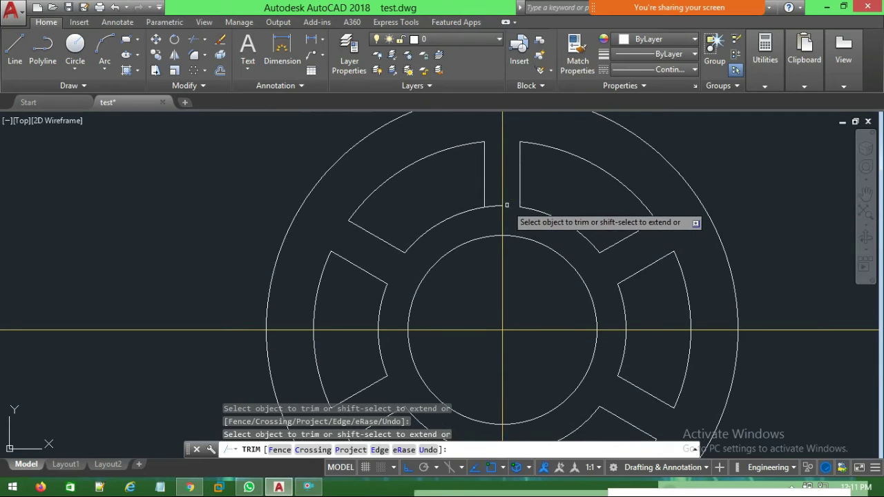
left_click(491, 205)
scroll(588, 330, "down", 4)
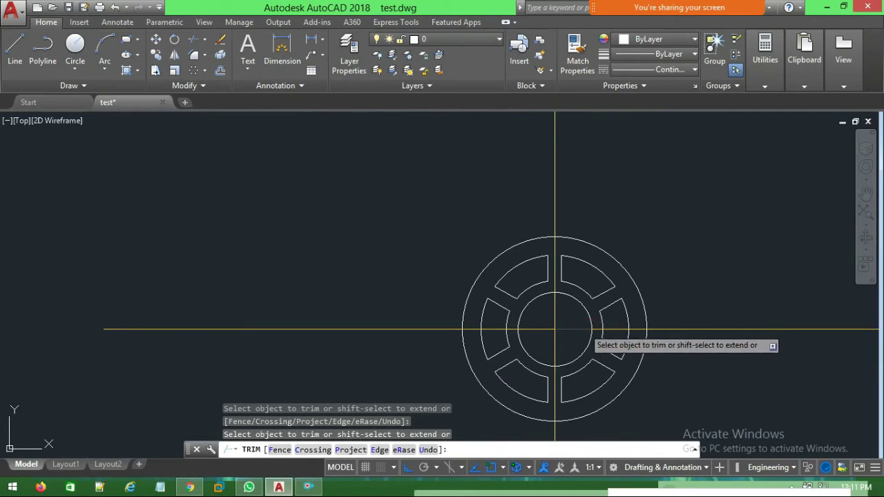
key("Escape")
scroll(588, 330, "down", 2)
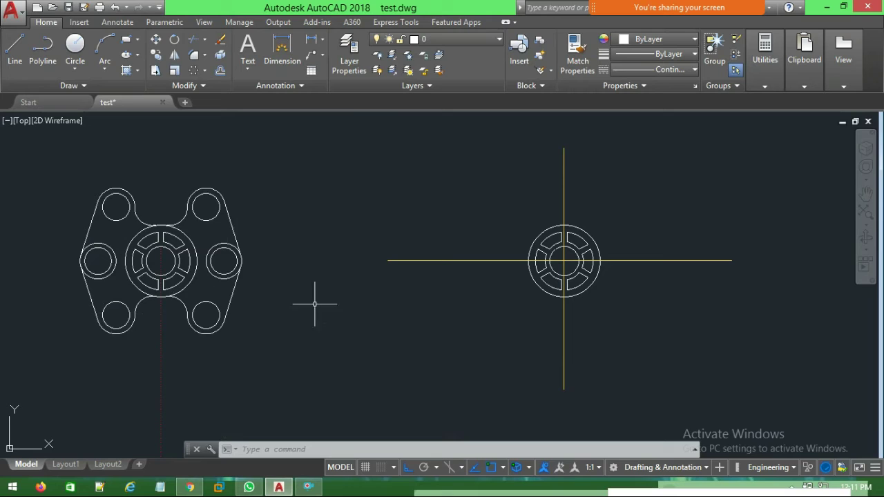
Erase the vertical and horizontal centre lines through the right-hand slotted circle
middle_click_drag(288, 311, 378, 279)
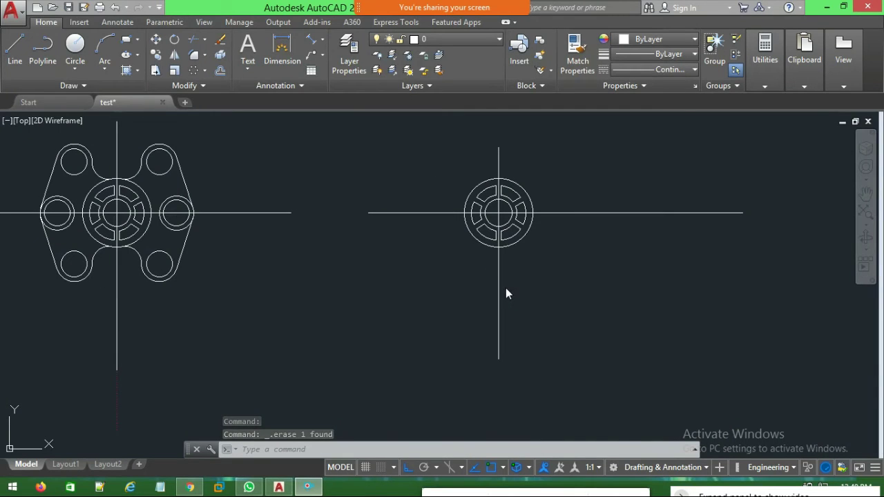
left_click(499, 297)
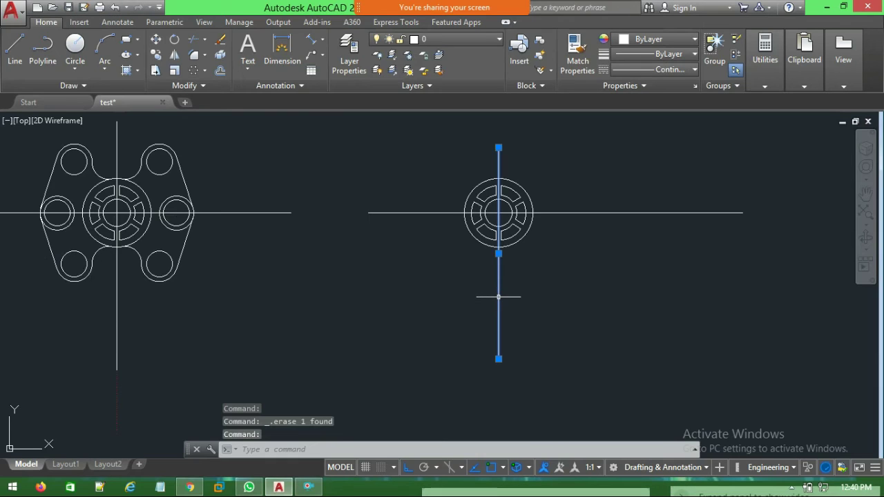
key("Delete")
left_click(576, 212)
key("Delete")
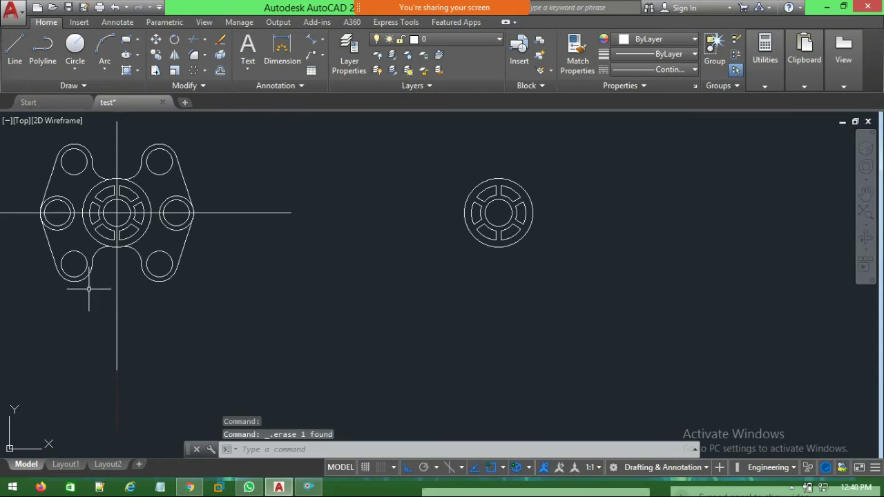
middle_click_drag(242, 318, 296, 321)
scroll(298, 315, "up", 2)
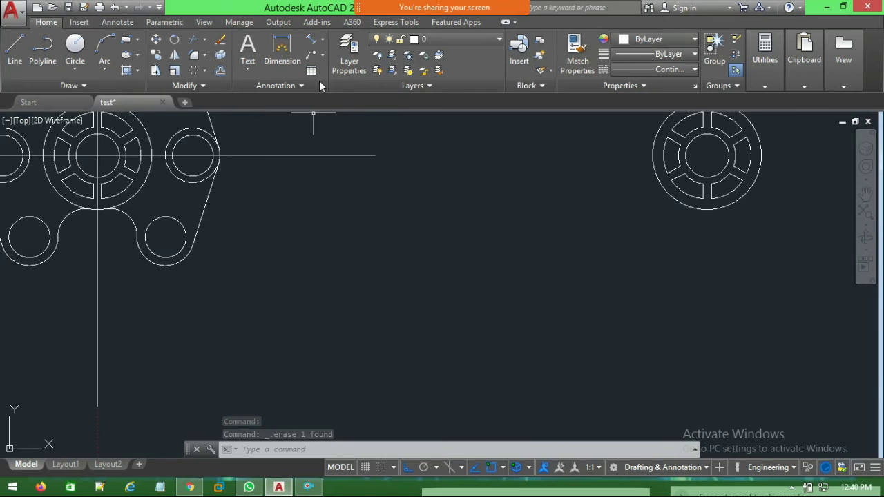
middle_click_drag(292, 284, 381, 296)
left_click(311, 56)
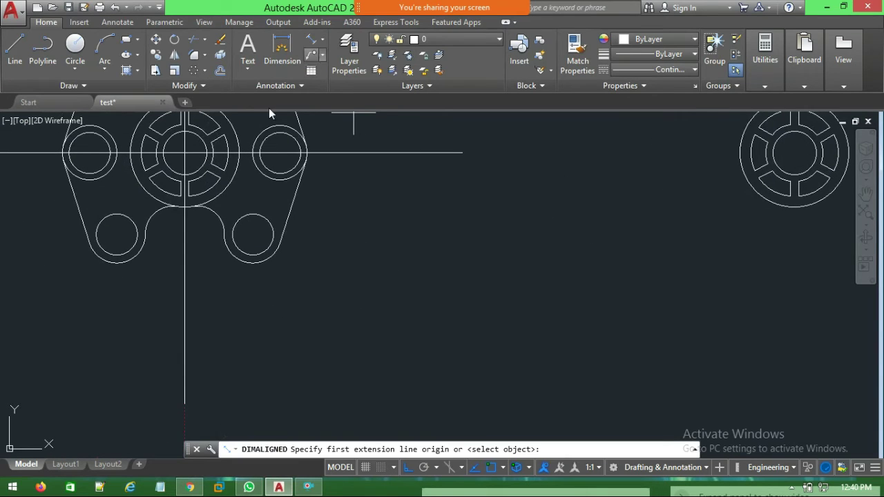
left_click(322, 39)
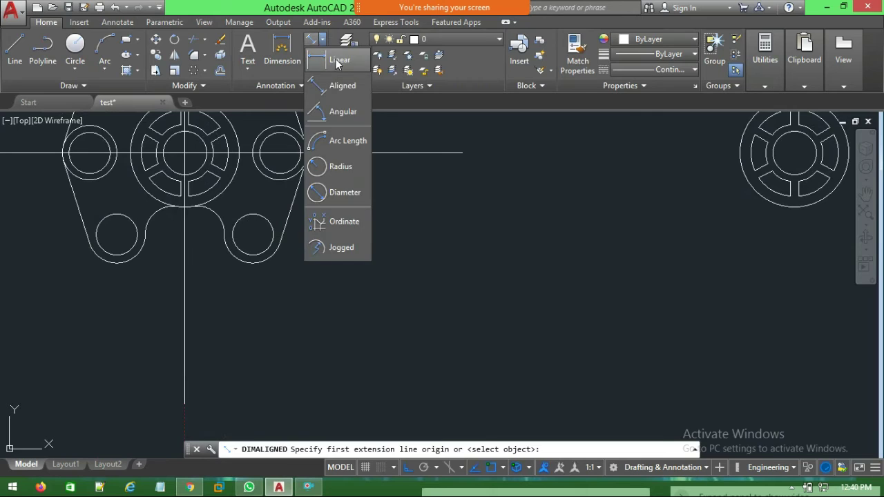
left_click(338, 63)
left_click(117, 235)
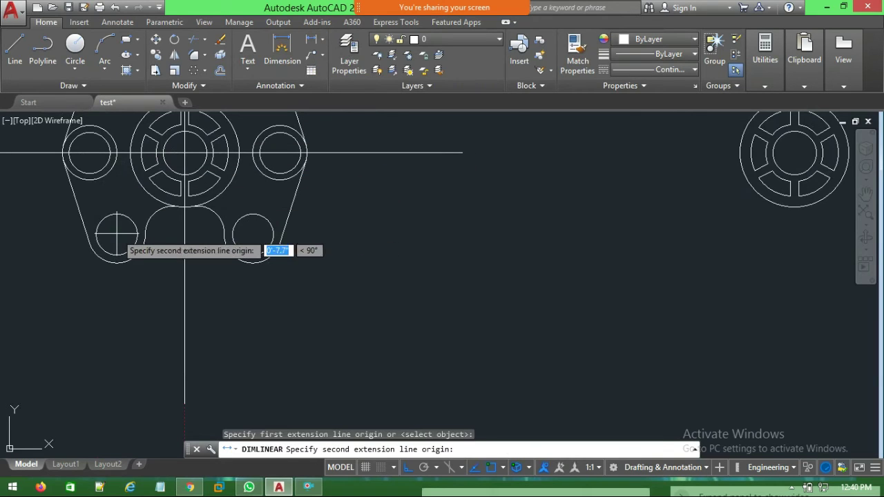
left_click(116, 152)
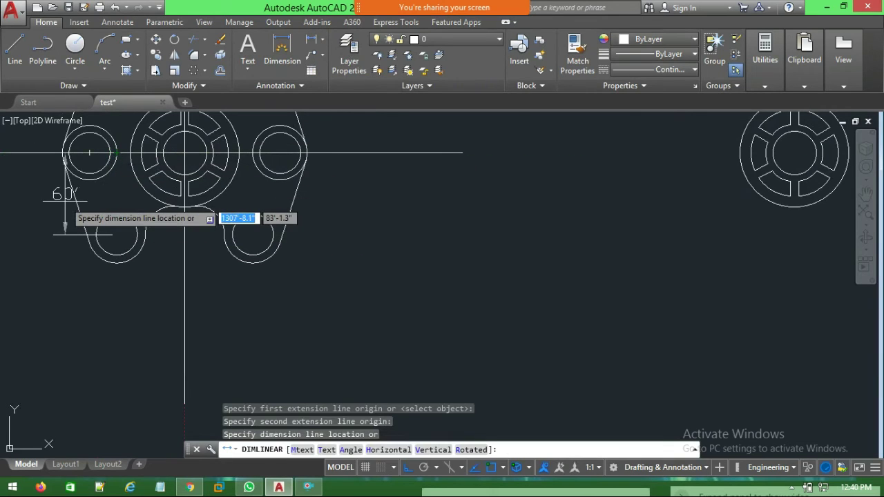
key("Escape")
key("Return")
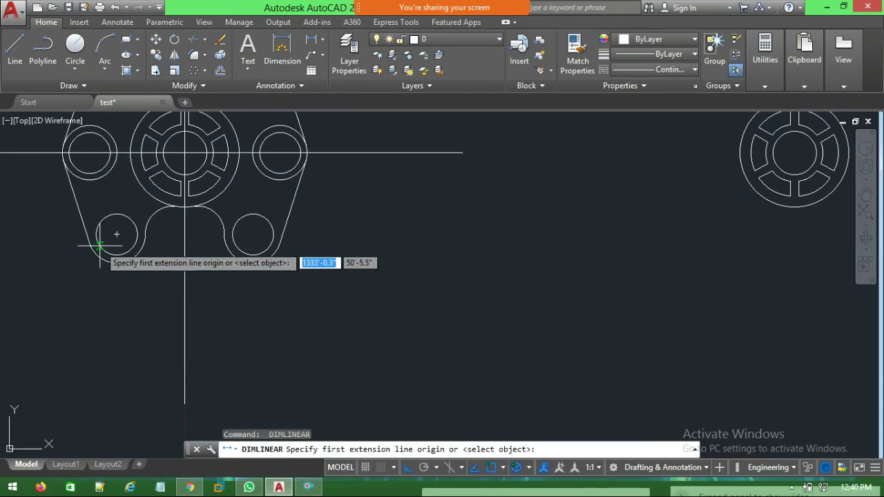
left_click(116, 235)
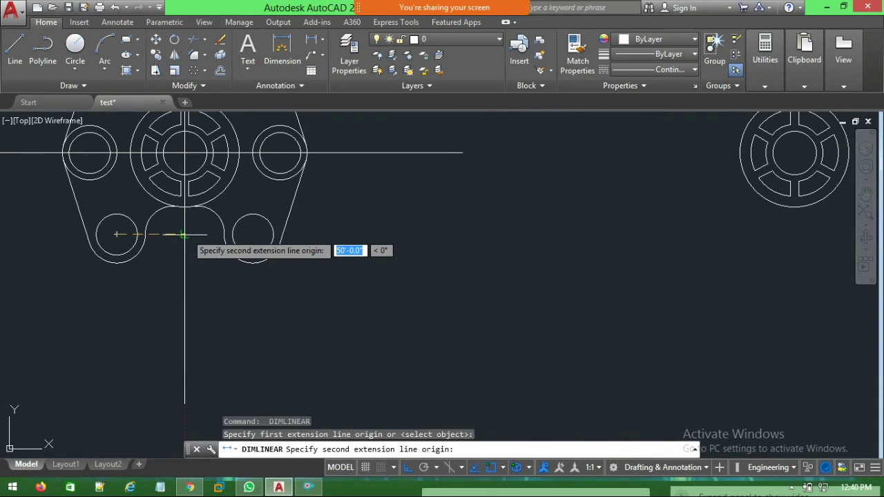
left_click(159, 262)
key("Escape")
scroll(181, 276, "down", 1)
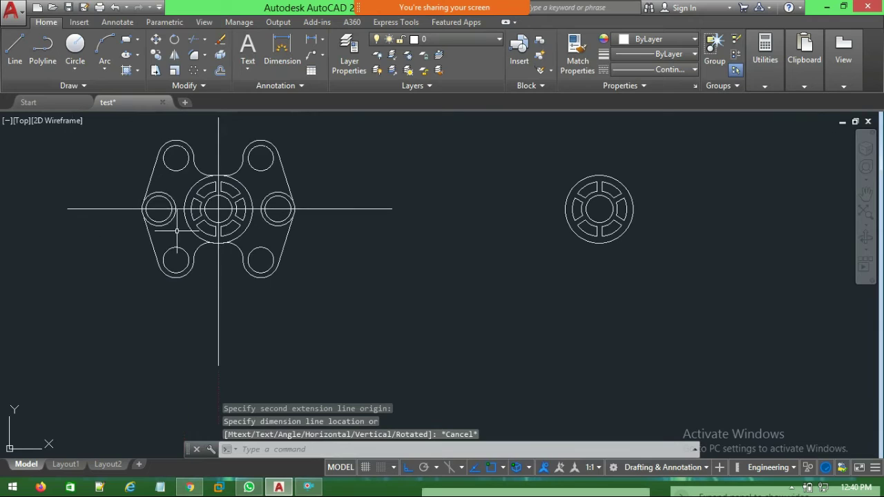
middle_click_drag(229, 277, 191, 281)
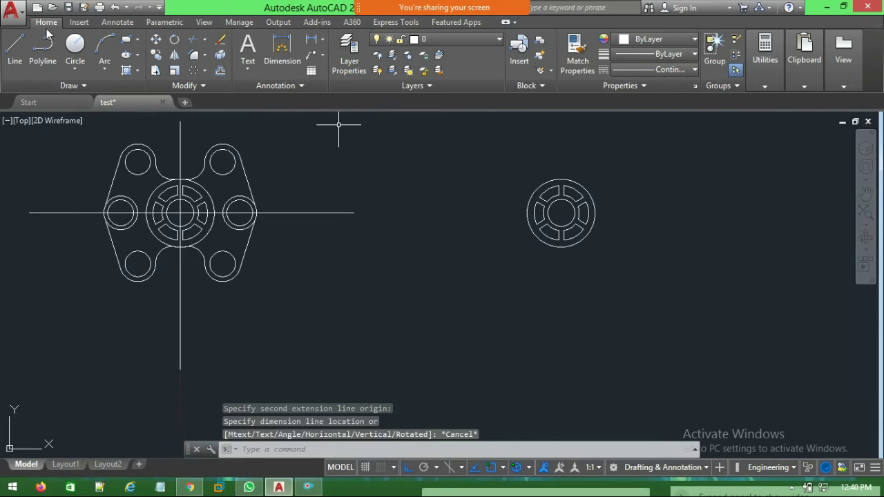
left_click(17, 50)
middle_click_drag(685, 302, 599, 279)
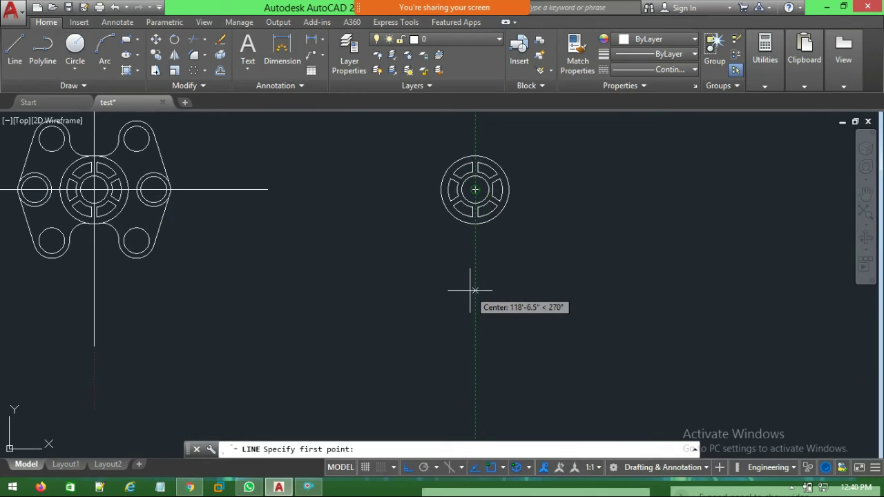
Draw a 50-unit line leftward, starting 60 below the slotted circle's centre
type("60")
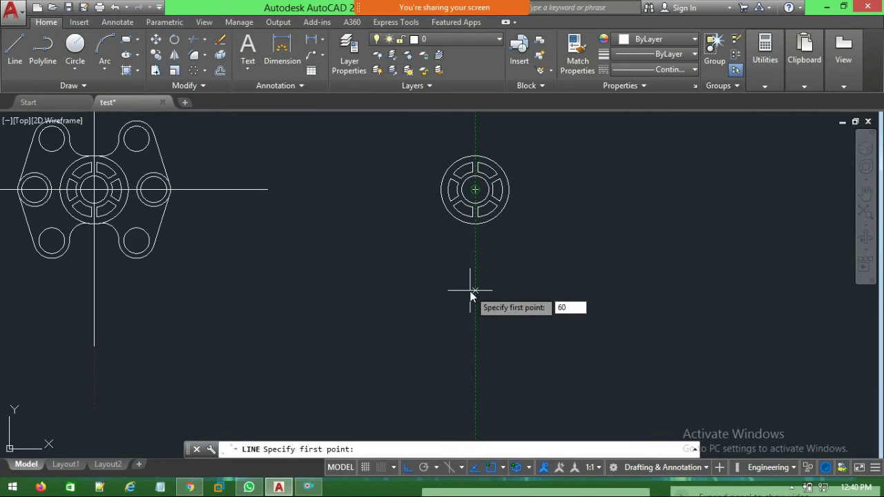
key("Return")
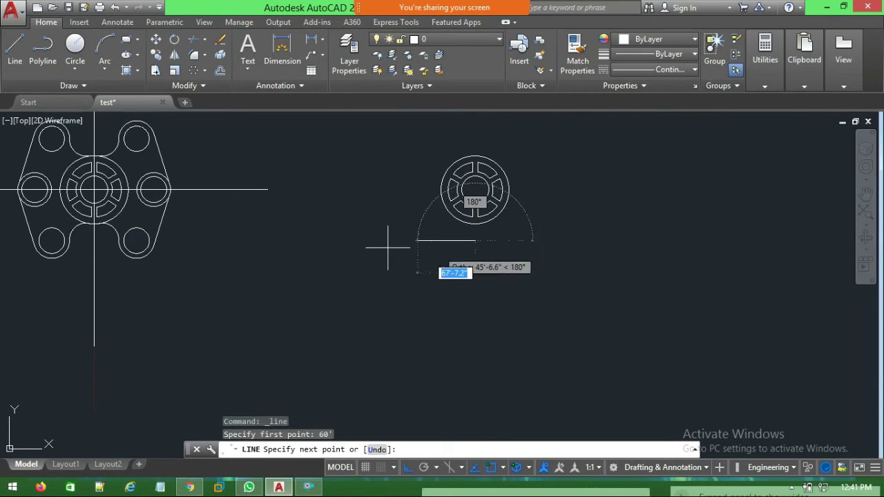
type("50")
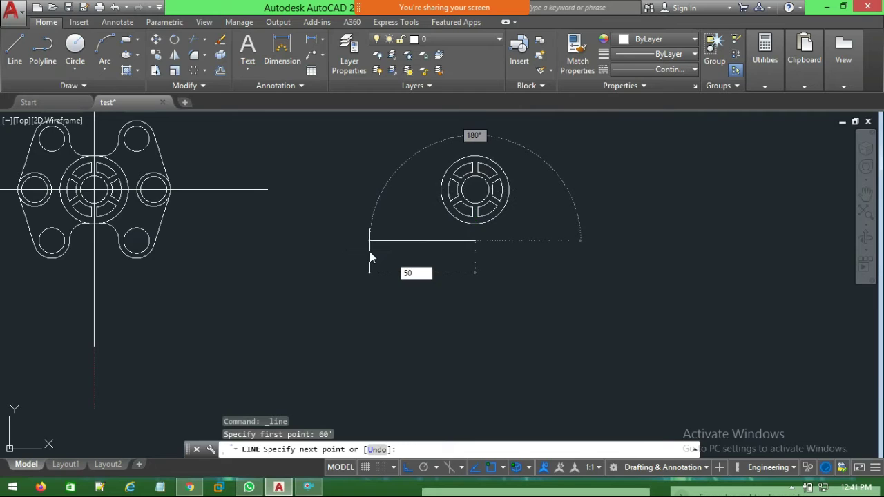
key("Return")
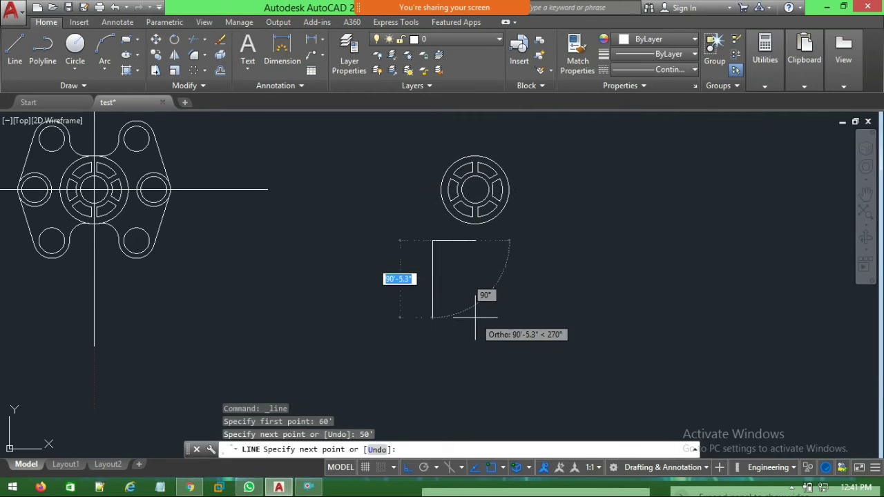
key("Escape")
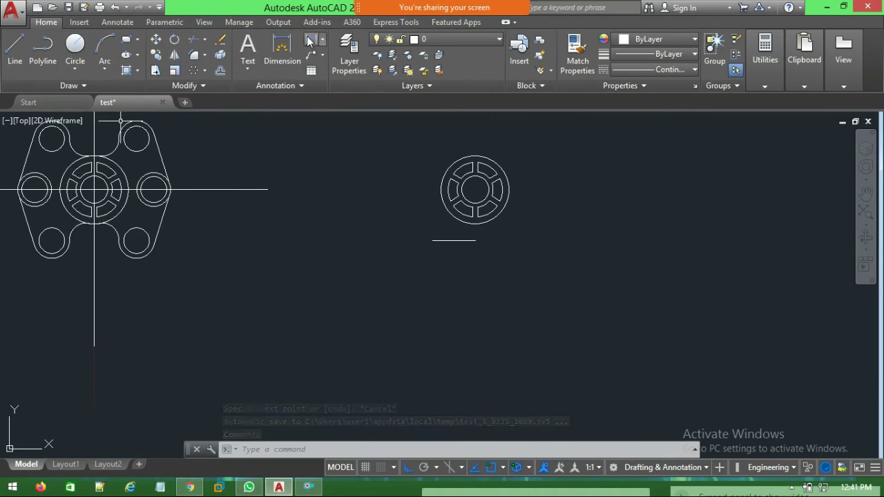
Check a circle's radius with a radius dimension, then cancel it
left_click(322, 39)
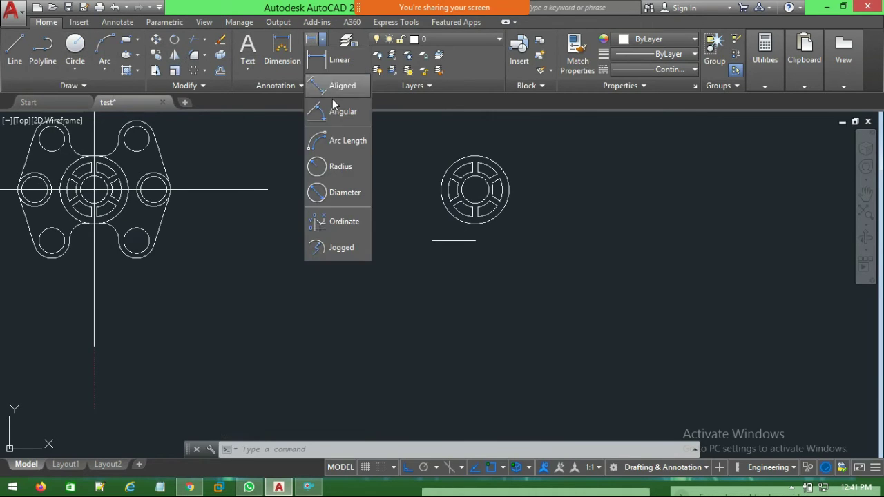
left_click(334, 171)
left_click(64, 252)
key("Escape")
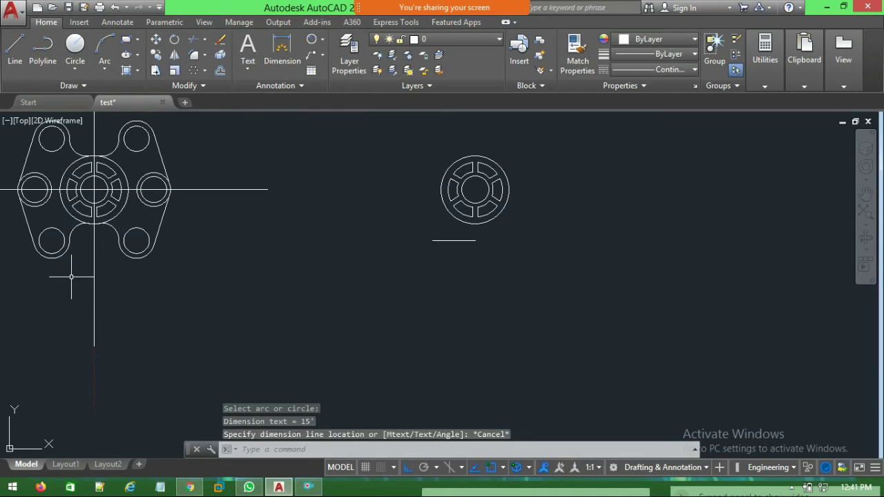
Draw a radius-15 circle at the line's left end and delete the stray line
left_click(75, 45)
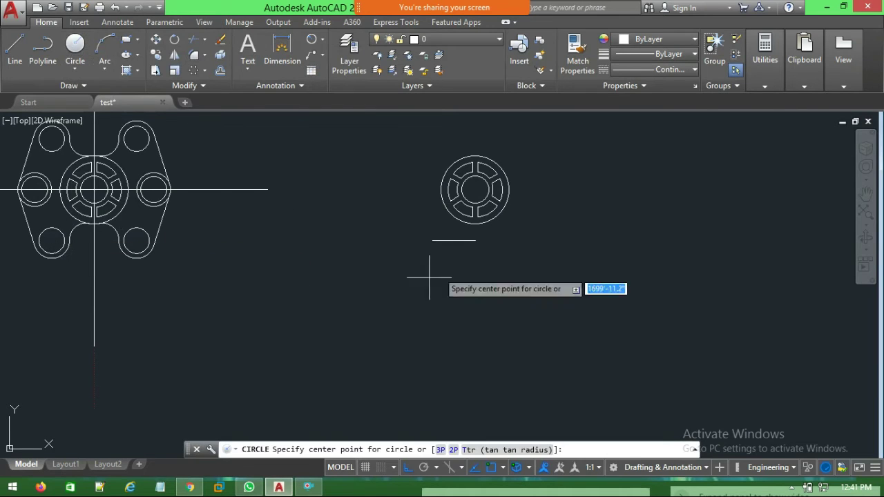
left_click(432, 241)
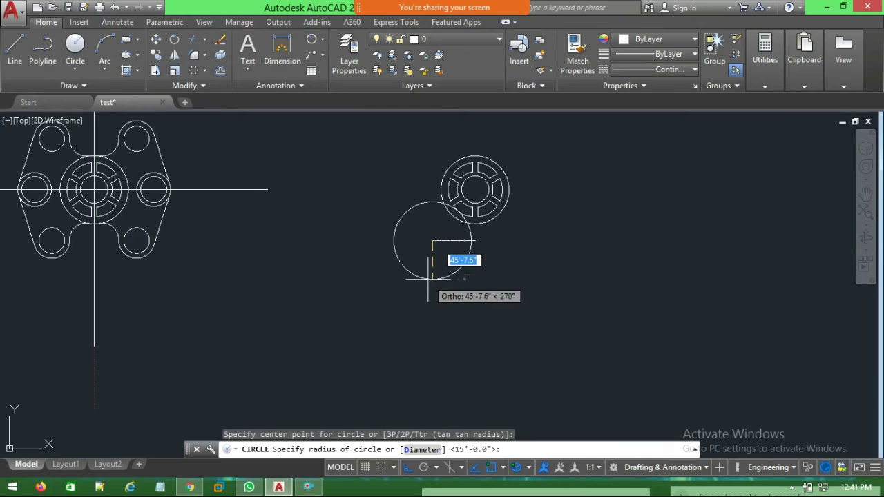
type("15")
key("Return")
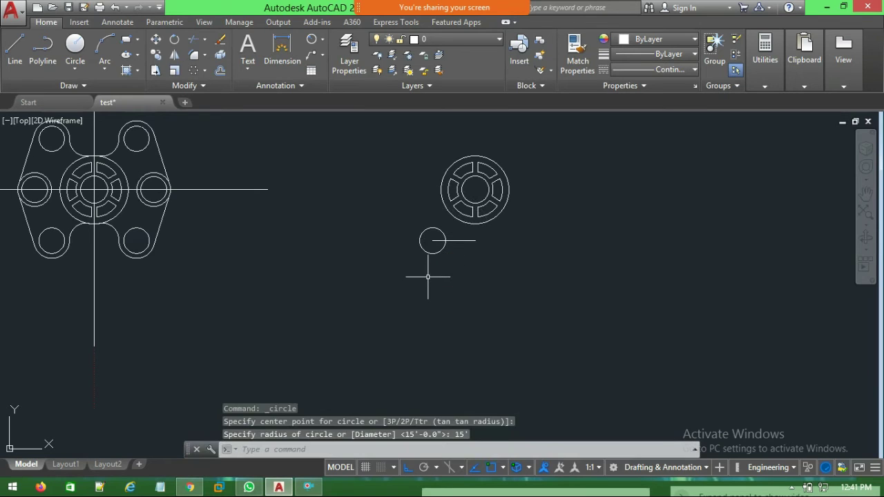
key("Escape")
left_click(463, 240)
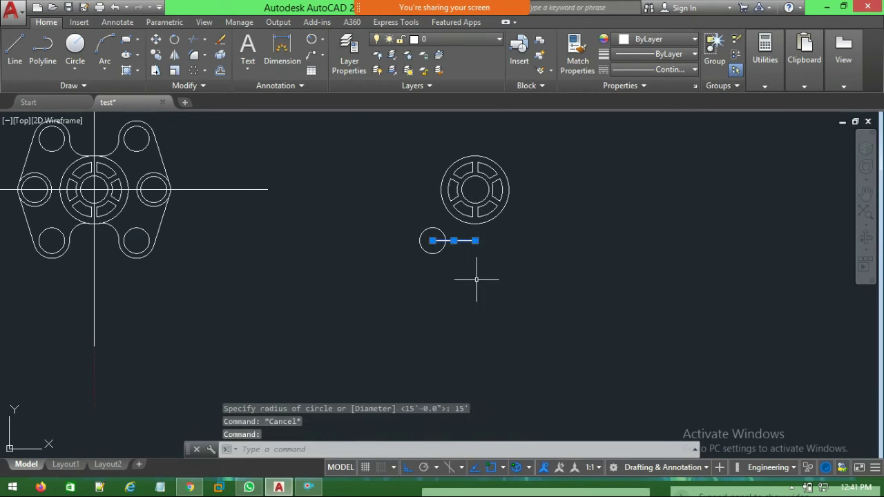
key("Delete")
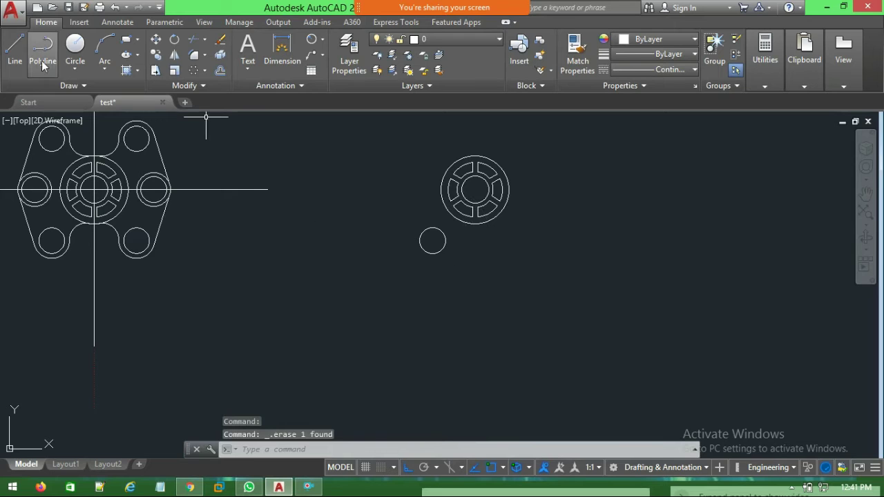
Draw a horizontal and a vertical line crossing at the right-hand hub's centre
left_click(14, 48)
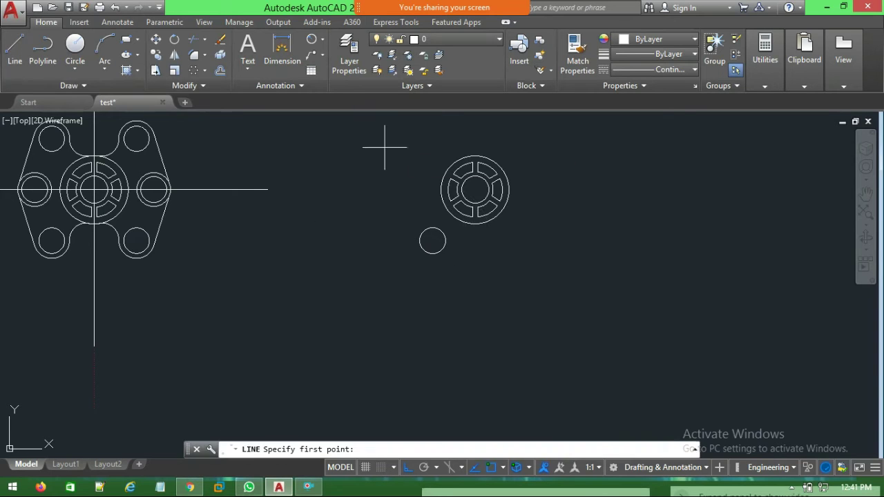
left_click(359, 189)
left_click(668, 189)
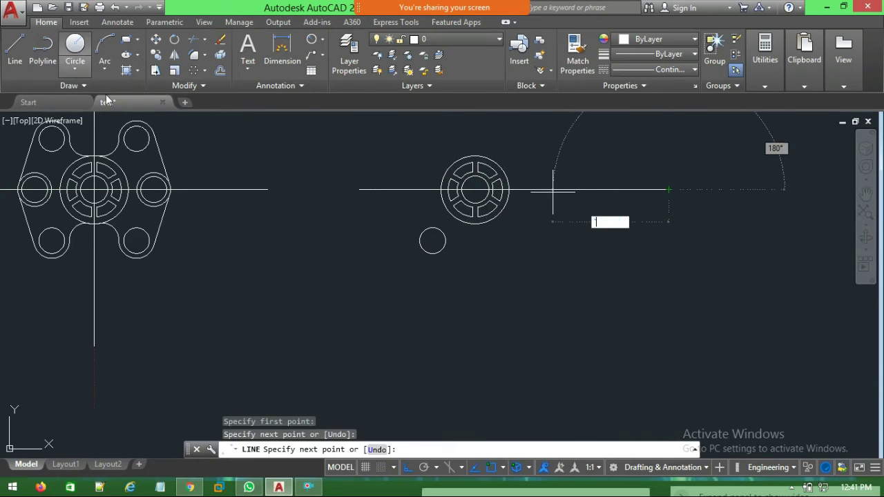
key("Escape")
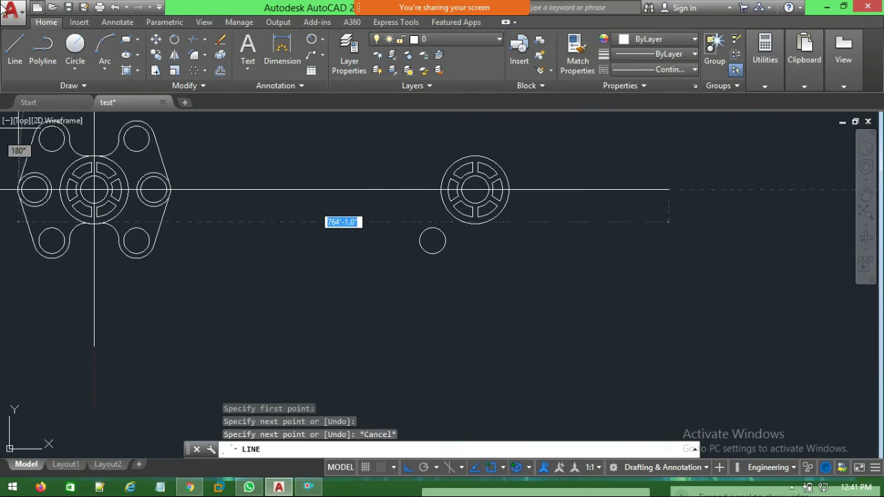
left_click(15, 48)
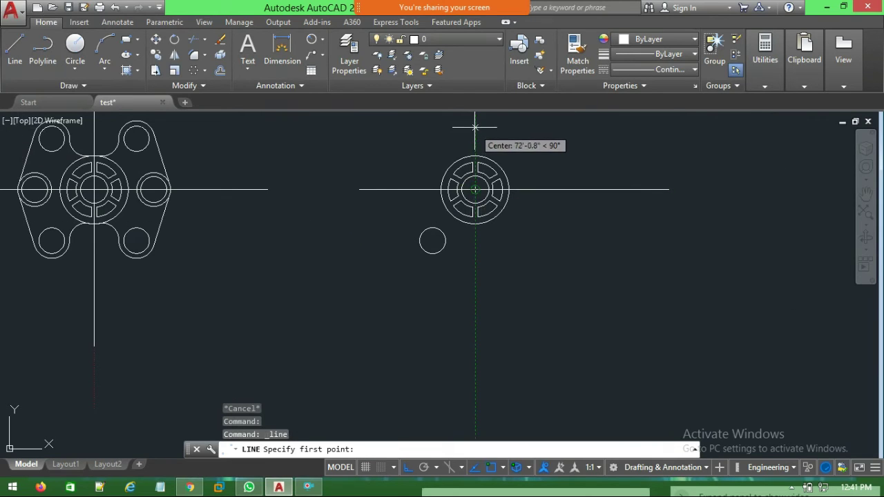
left_click(443, 124)
left_click(475, 339)
key("Escape")
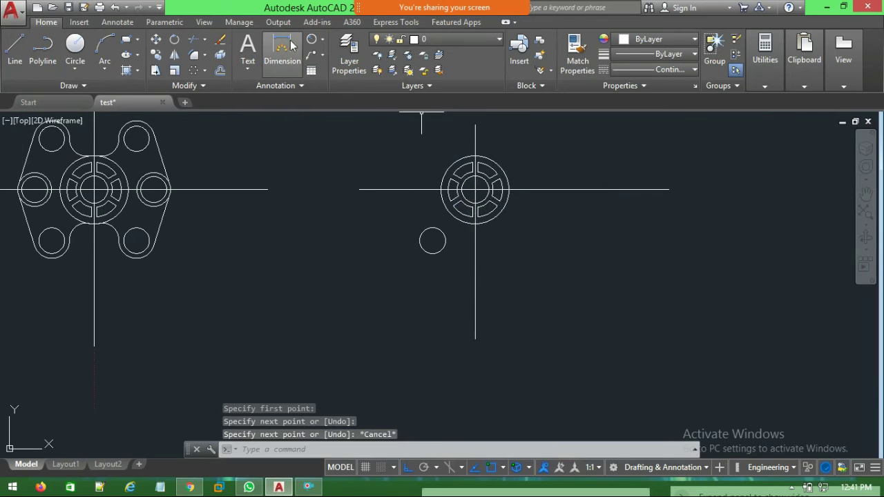
left_click(322, 39)
left_click(329, 60)
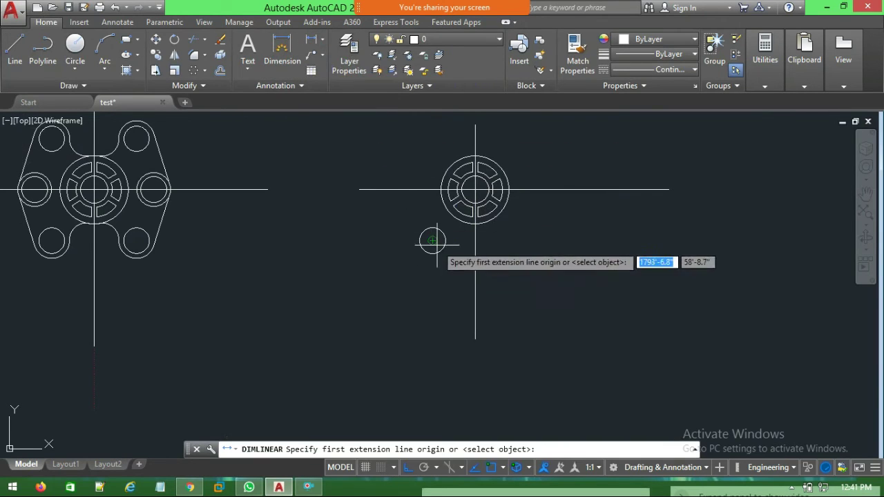
left_click(433, 240)
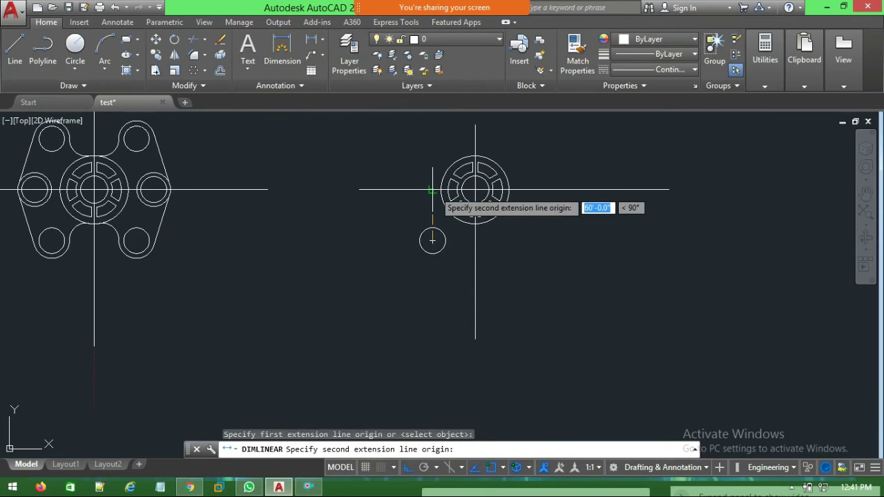
left_click(430, 190)
key("Escape")
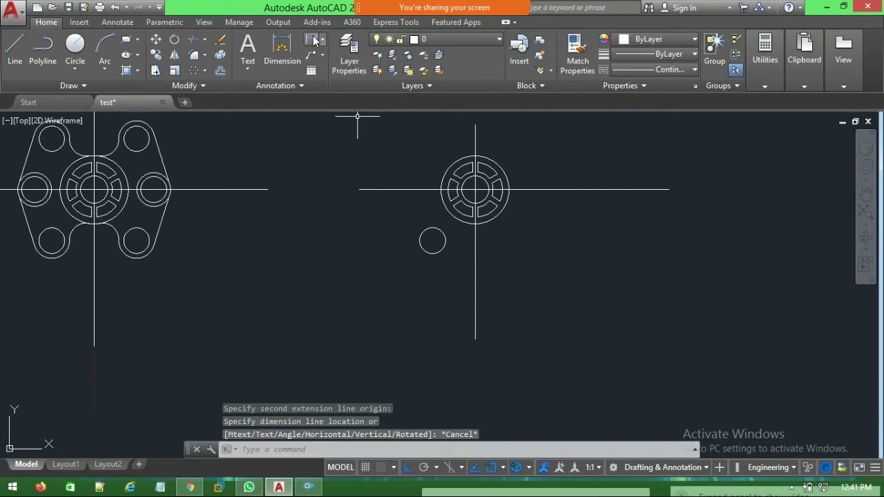
key("Return")
left_click(432, 241)
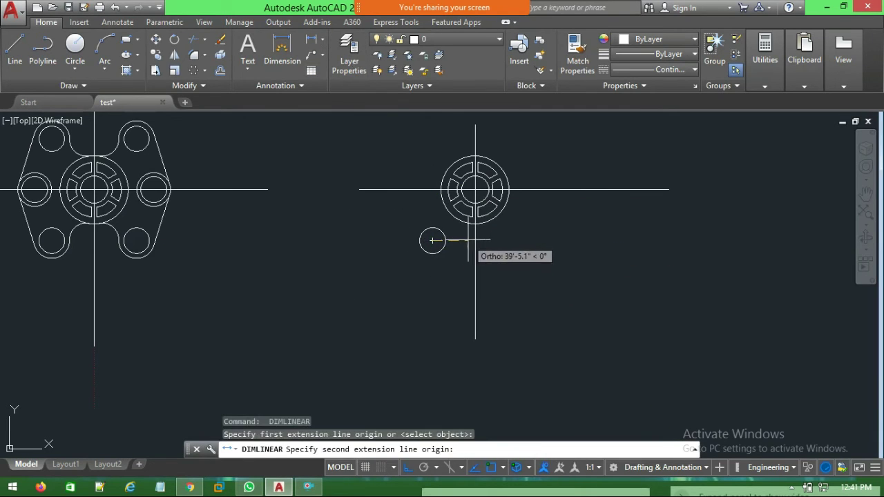
left_click(473, 240)
key("Escape")
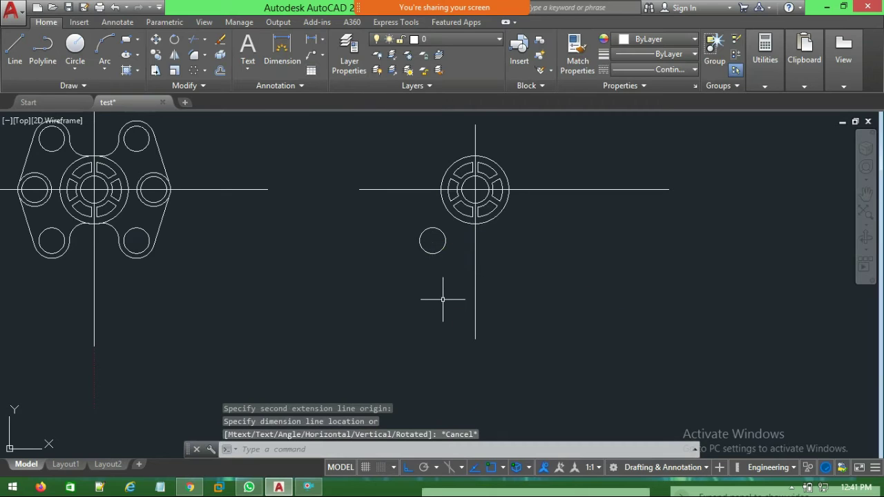
scroll(446, 306, "down", 1)
scroll(451, 310, "down", 1)
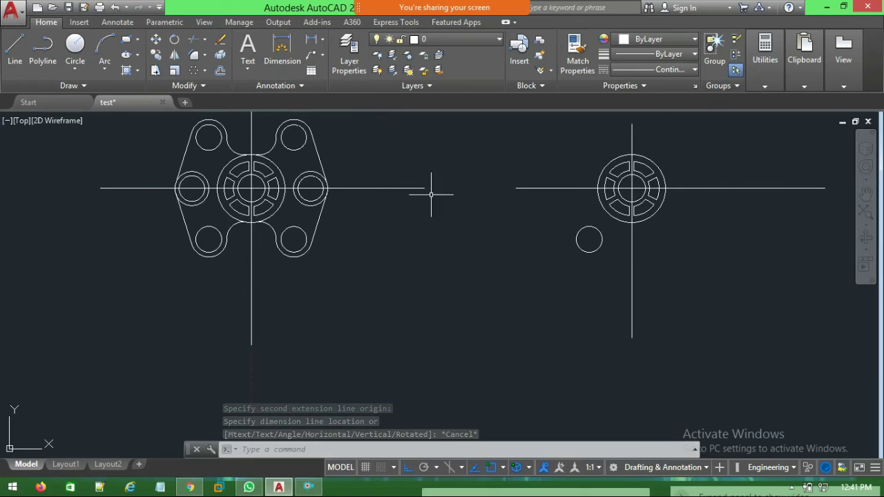
middle_click(384, 365)
middle_click(383, 365)
middle_click_drag(384, 365, 375, 369)
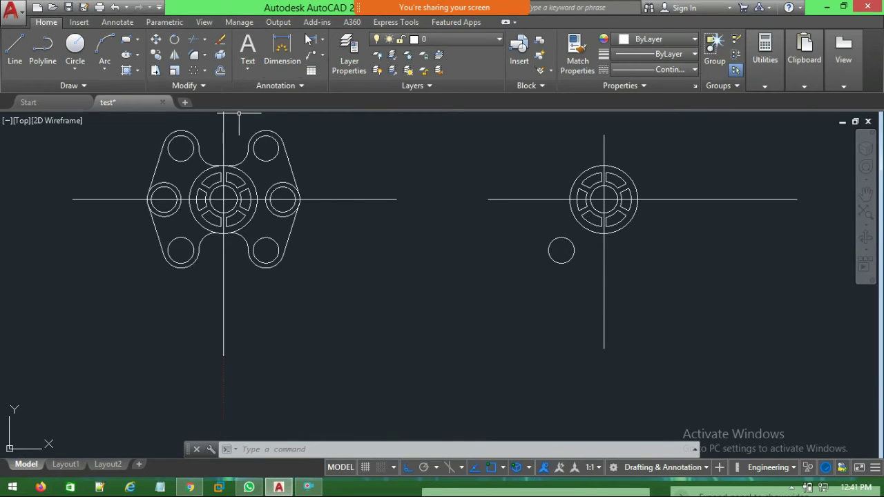
left_click(319, 39)
left_click(323, 39)
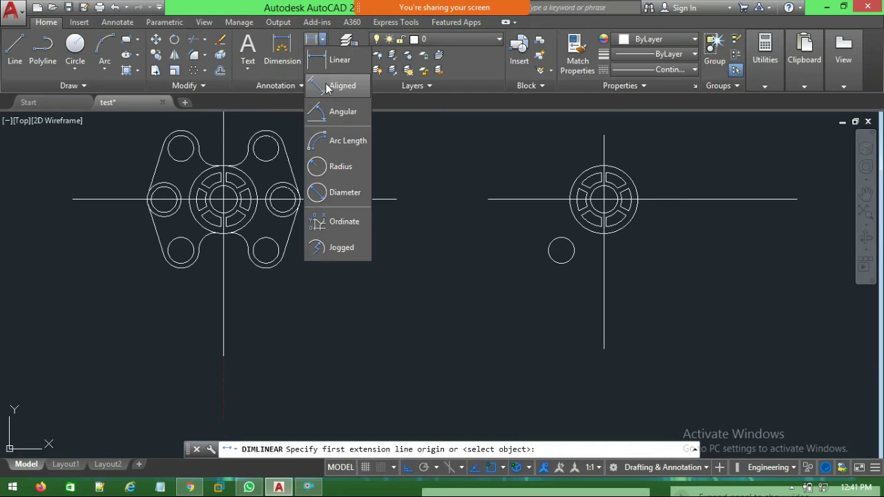
left_click(328, 179)
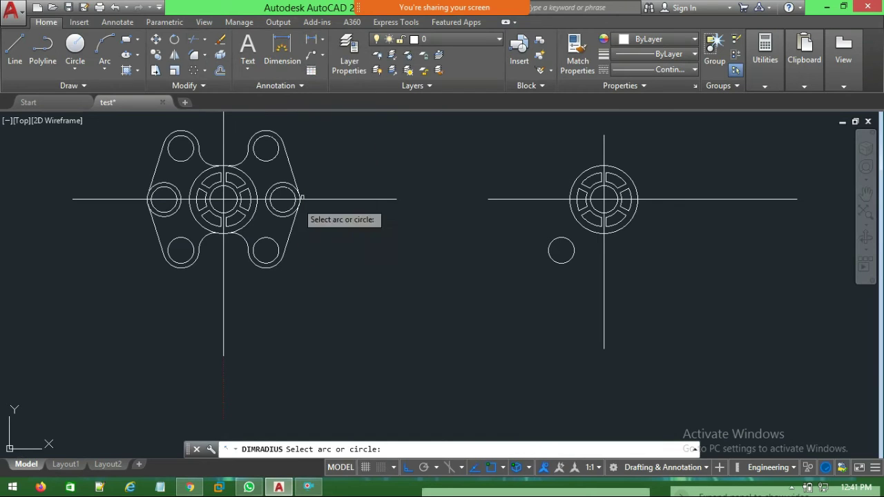
left_click(181, 266)
key("Escape")
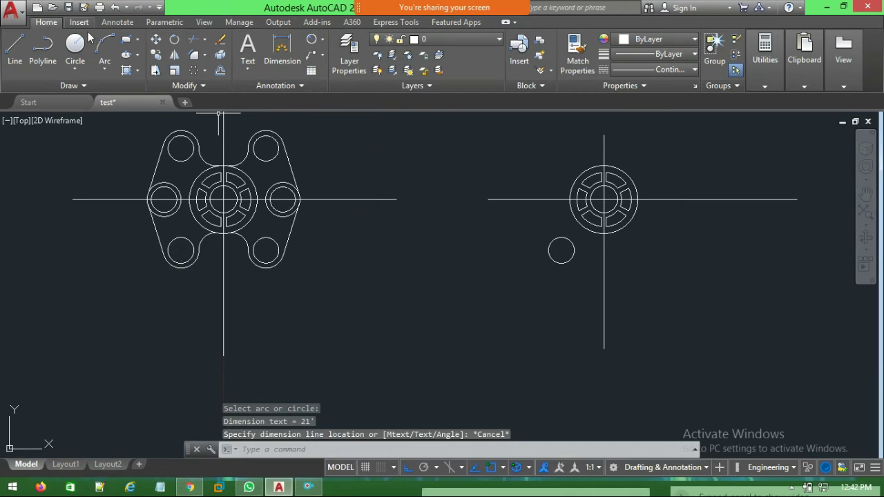
left_click(75, 43)
Draw a radius-21 circle concentric with the small lower-left hole
left_click(561, 250)
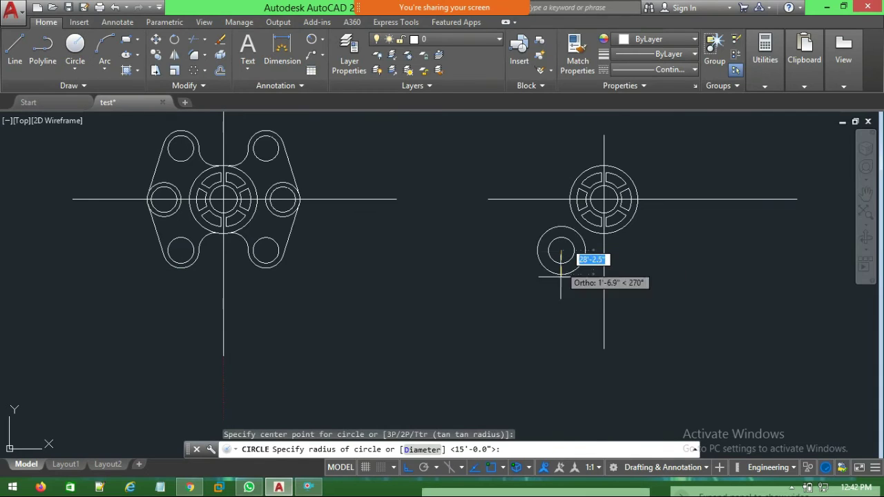
type("21")
key("Return")
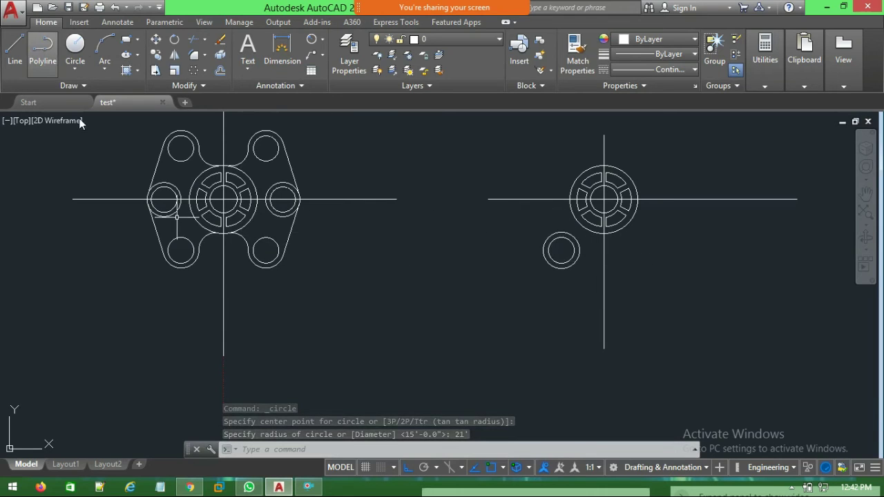
Start mirroring the two circles with MIR, then cancel after a wrong mirror line
type("mir")
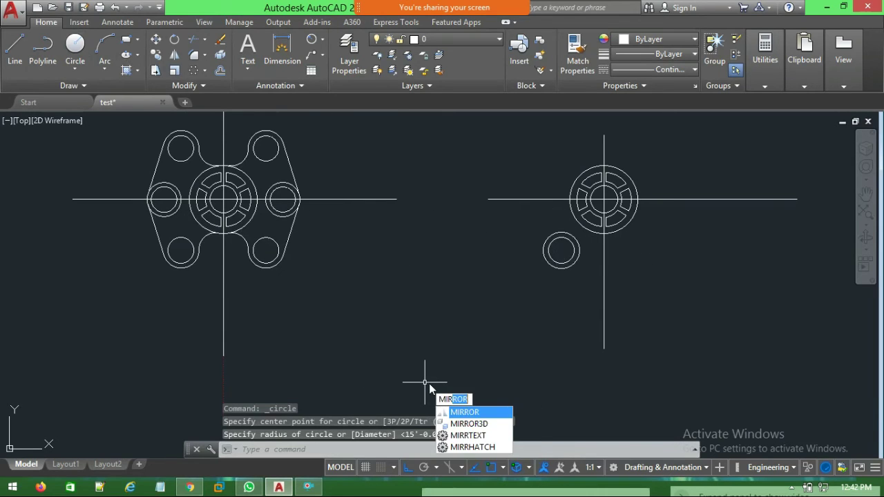
key("Return")
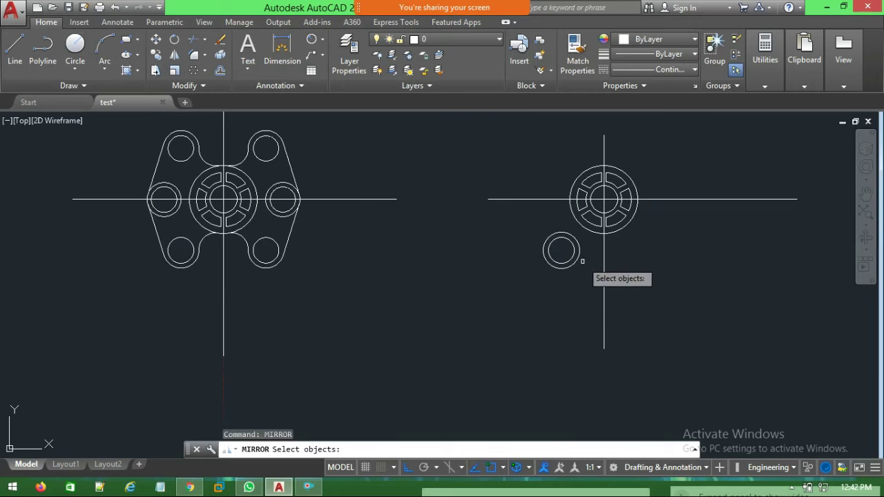
left_click(582, 260)
left_click(525, 239)
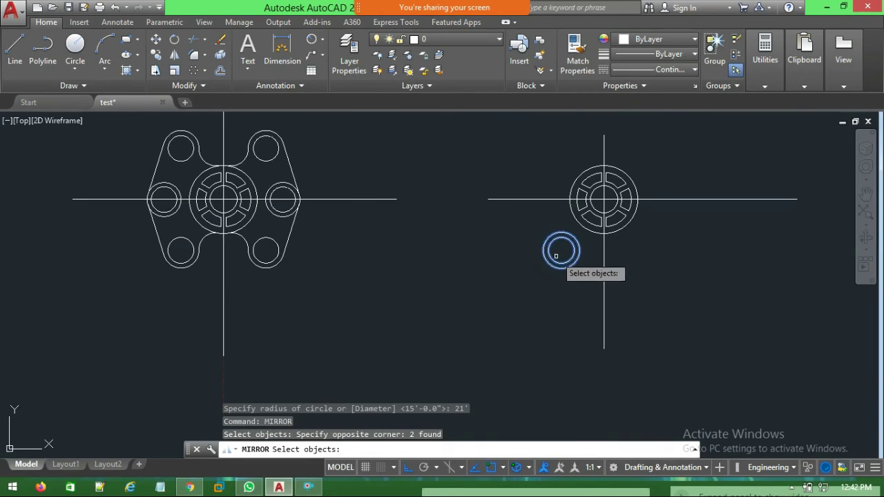
key("Return")
left_click(561, 250)
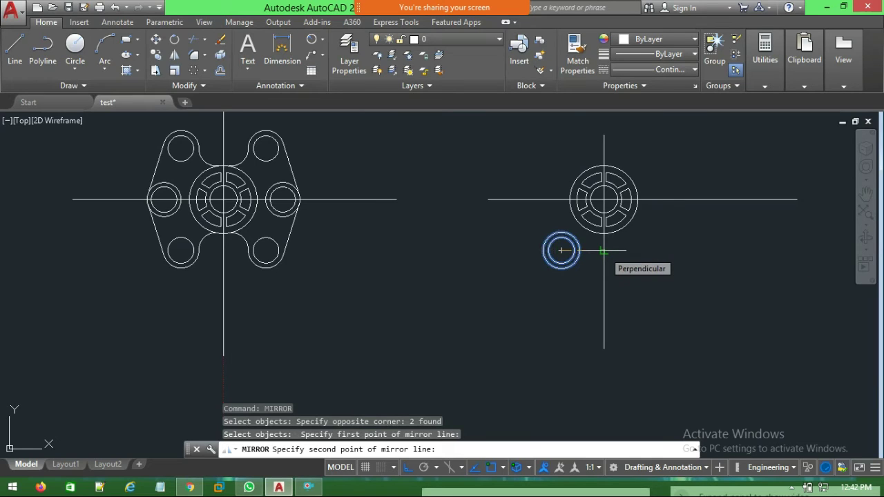
left_click(604, 250)
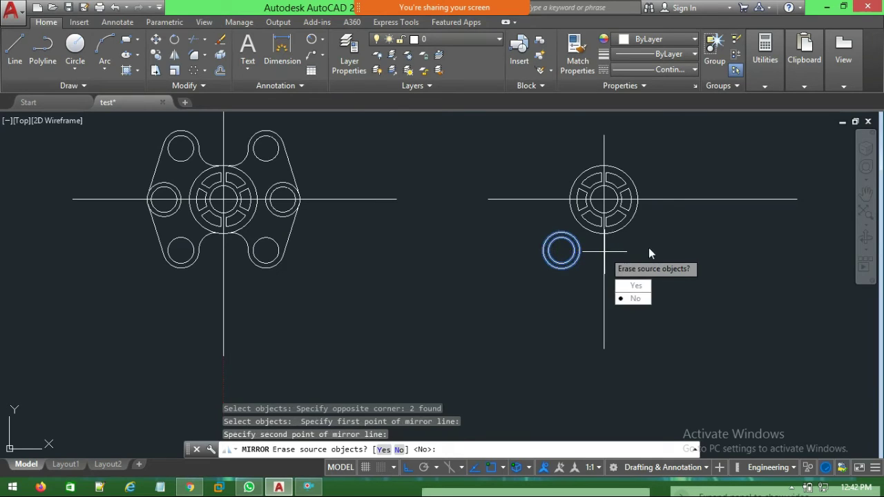
key("Escape")
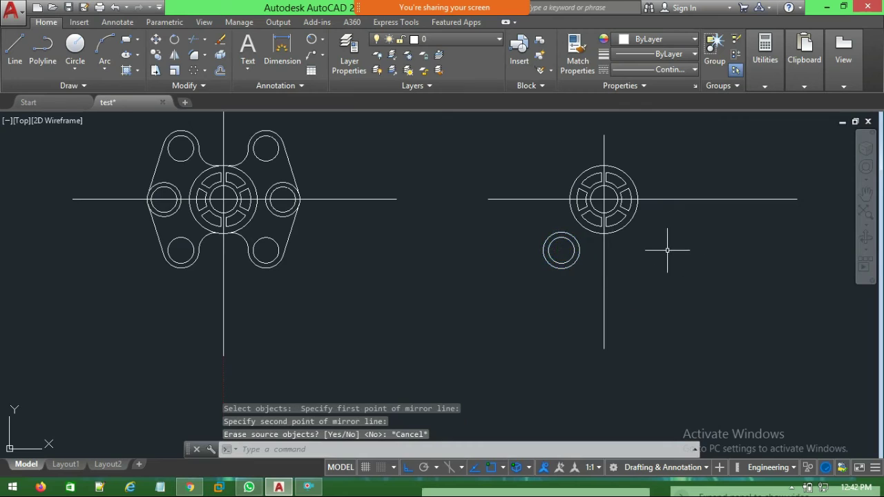
Mirror the hole and its radius-21 ring across the vertical centre line, keeping originals
left_click_drag(587, 251, 523, 243)
type("MIRROR")
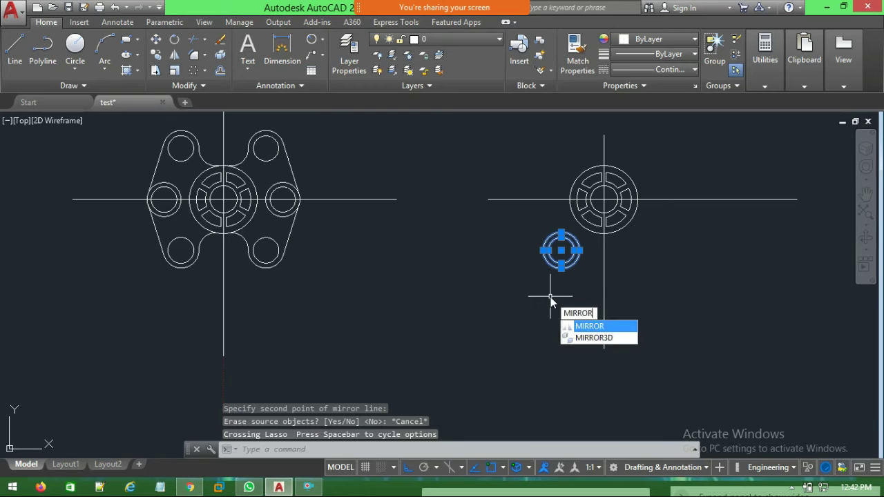
key("Return")
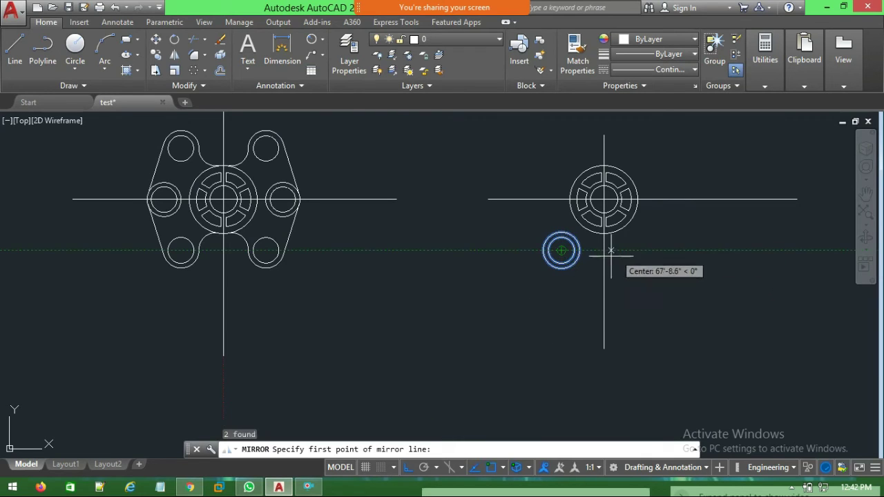
left_click(605, 250)
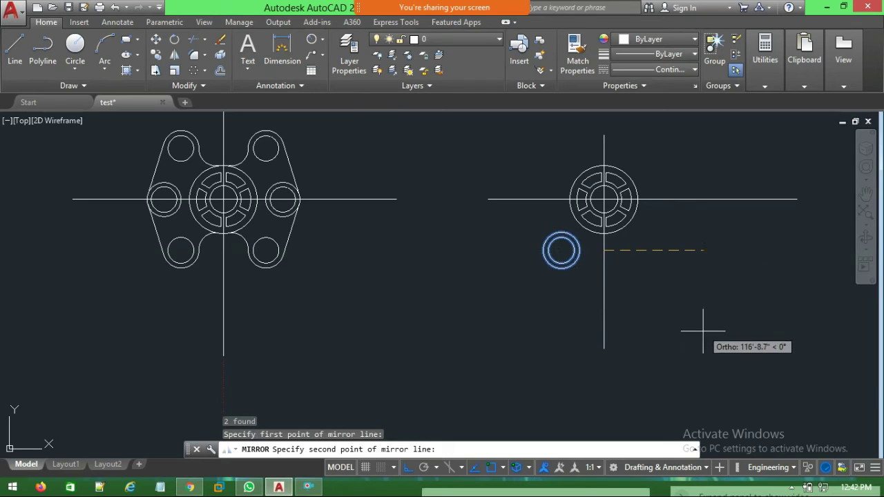
left_click(629, 142)
left_click(660, 191)
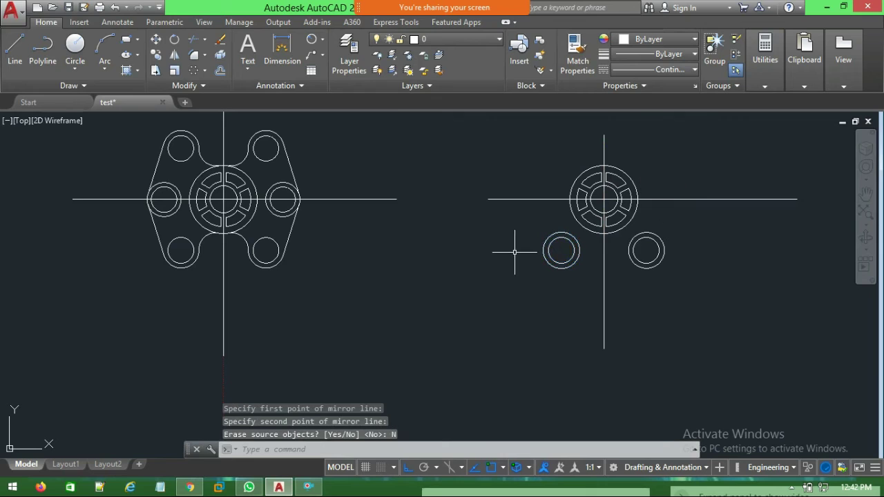
middle_click_drag(597, 318, 555, 365)
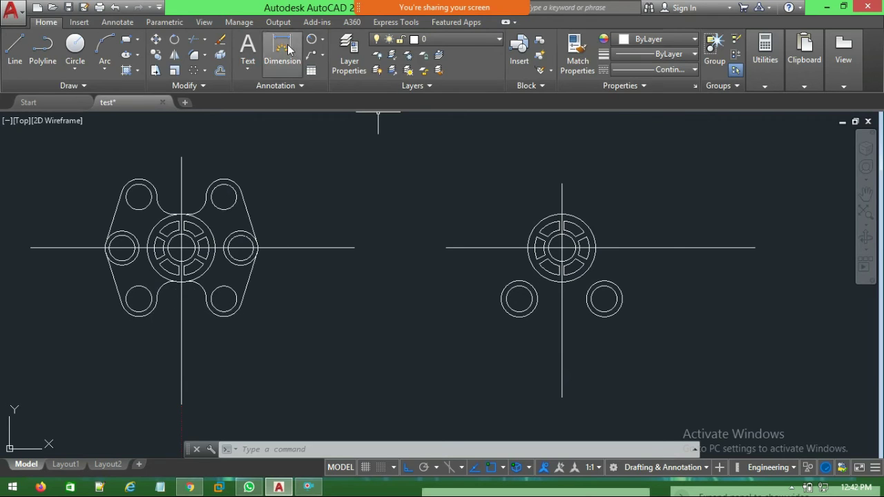
left_click(322, 39)
left_click(337, 62)
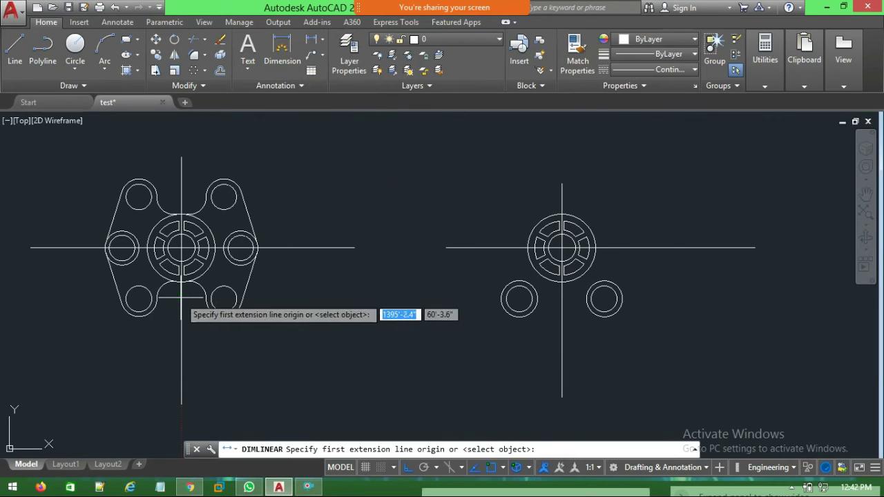
left_click(138, 300)
left_click(181, 299)
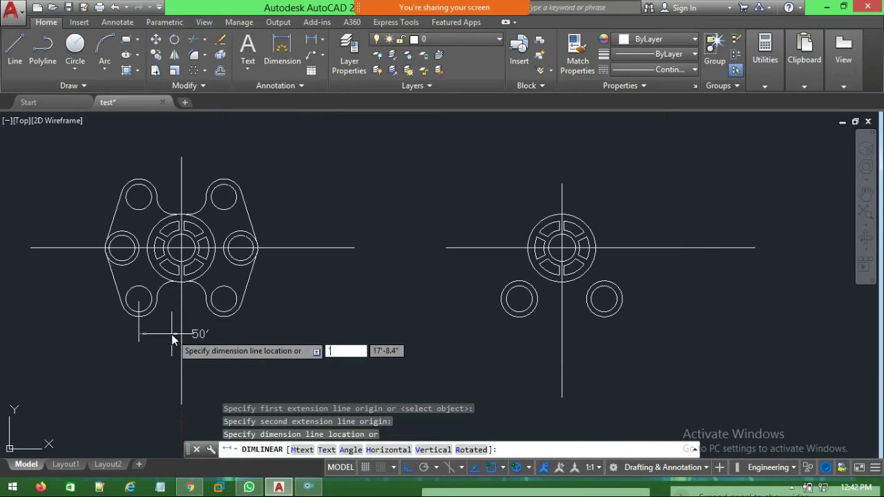
key("Escape")
key("Return")
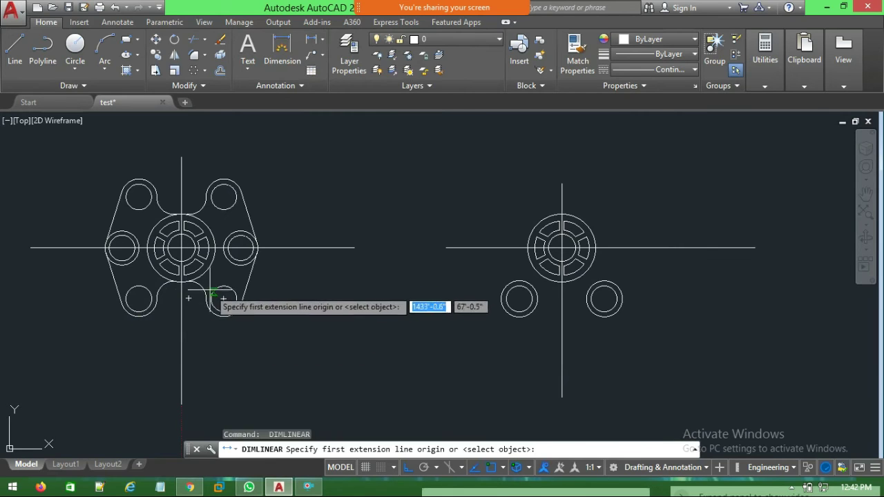
left_click(223, 299)
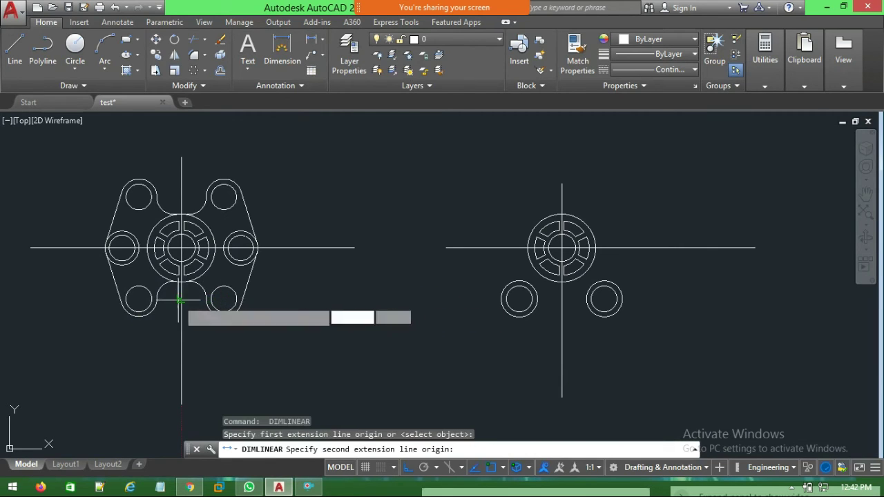
left_click(180, 299)
key("Escape")
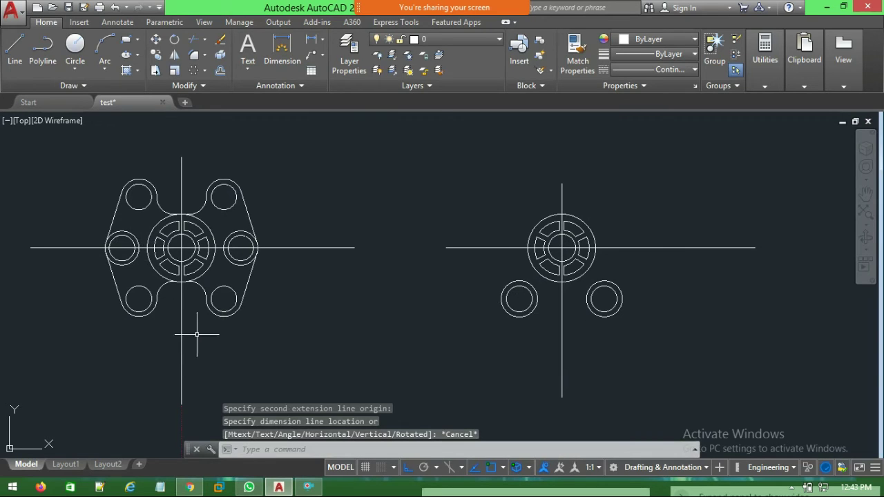
key("Return")
left_click(139, 299)
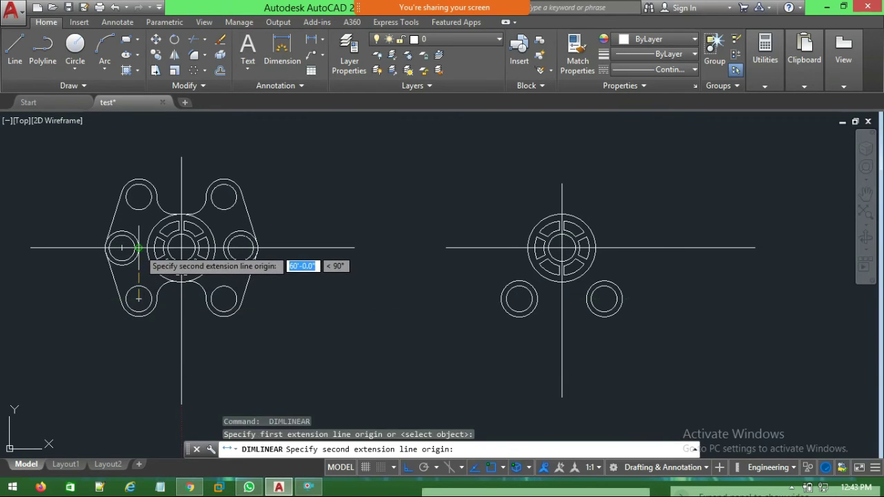
left_click(139, 248)
key("Escape")
key("Return")
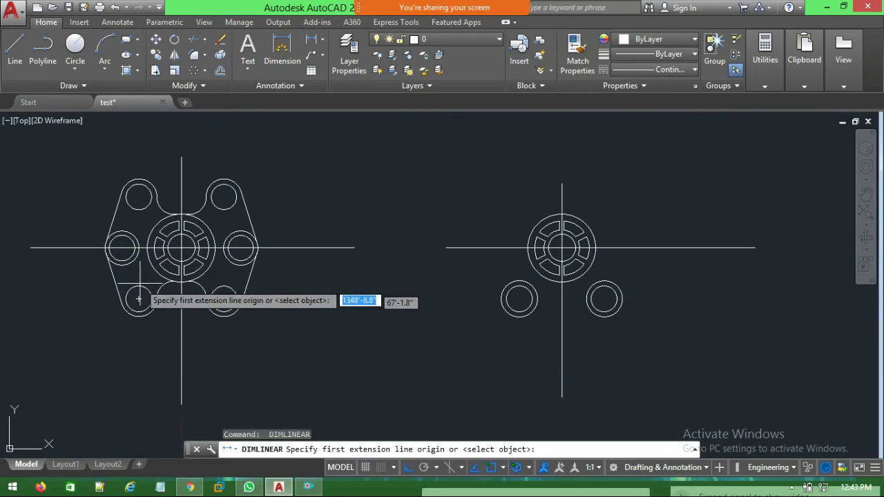
left_click(139, 198)
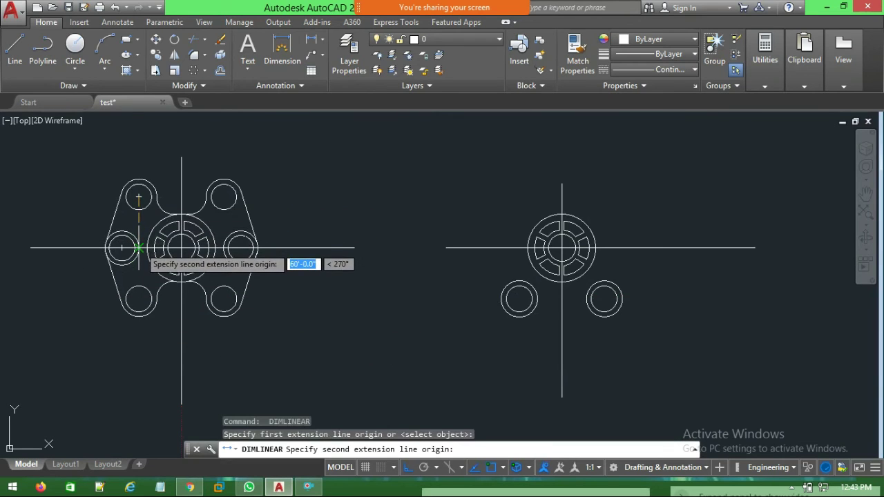
left_click(139, 248)
key("Escape")
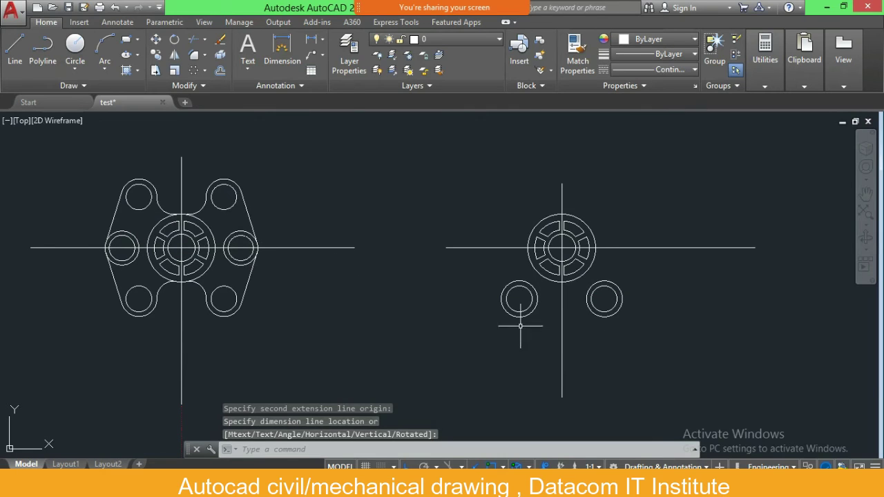
Mirror both lower hole circle pairs across the horizontal centre line, keeping the originals
left_click_drag(543, 325, 463, 277)
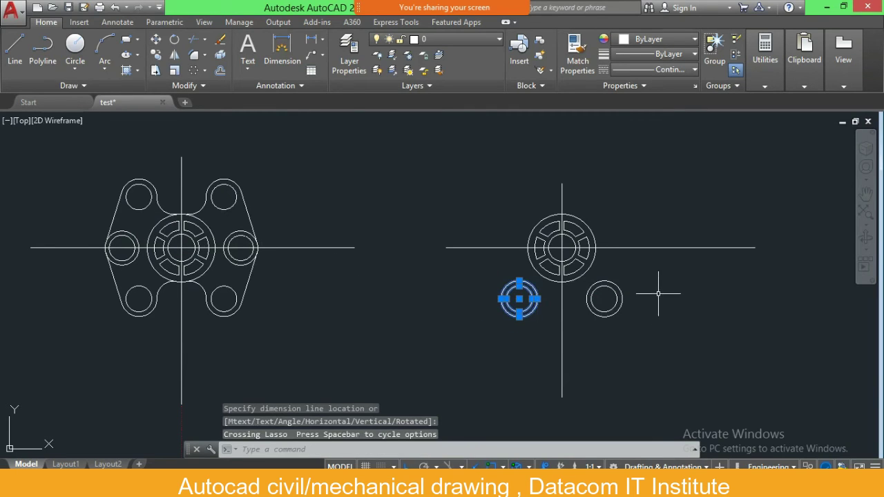
left_click_drag(658, 294, 588, 345)
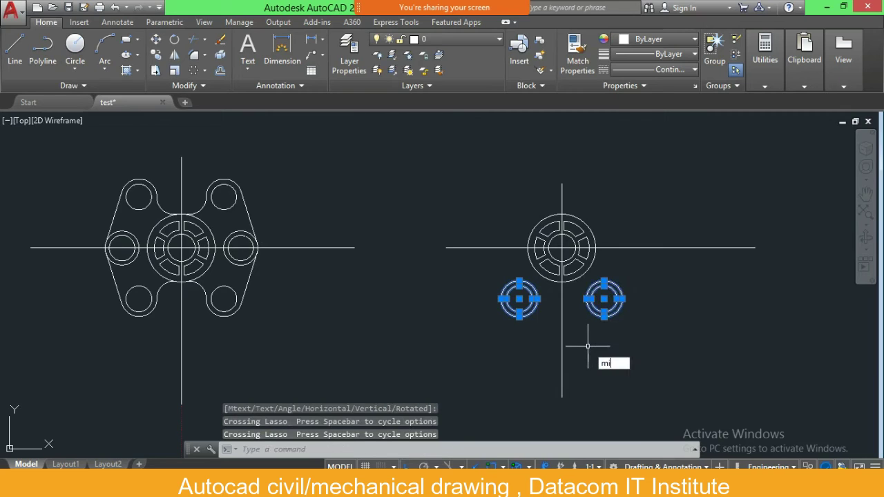
key("Return")
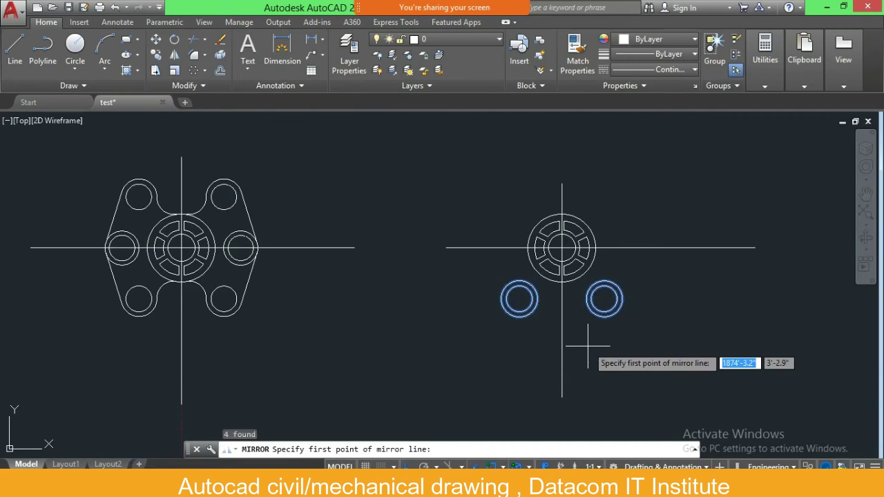
left_click(501, 246)
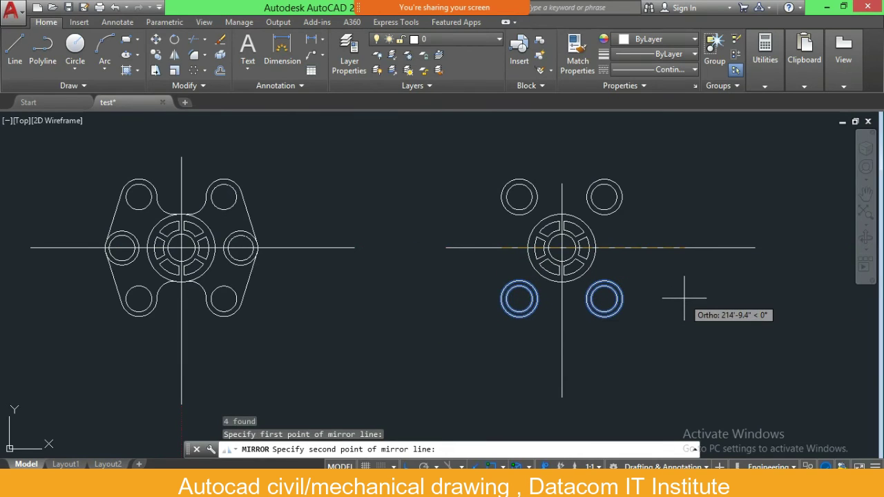
left_click(685, 298)
left_click(714, 346)
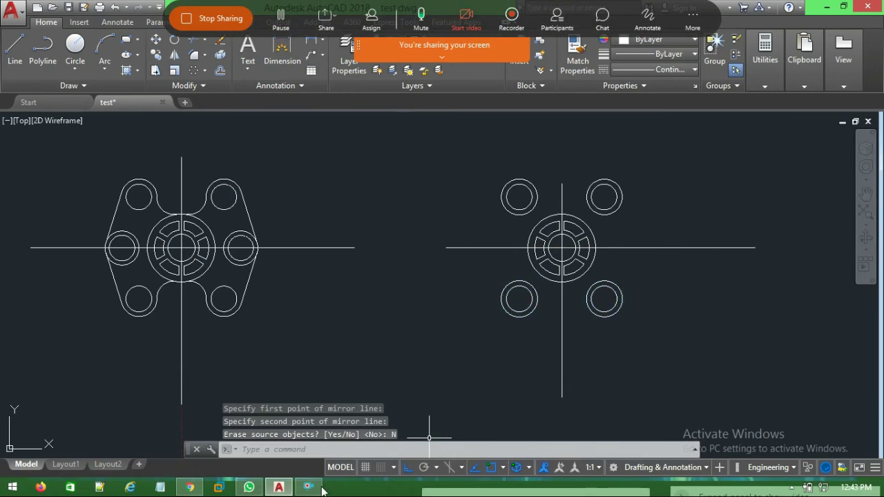
left_click(315, 487)
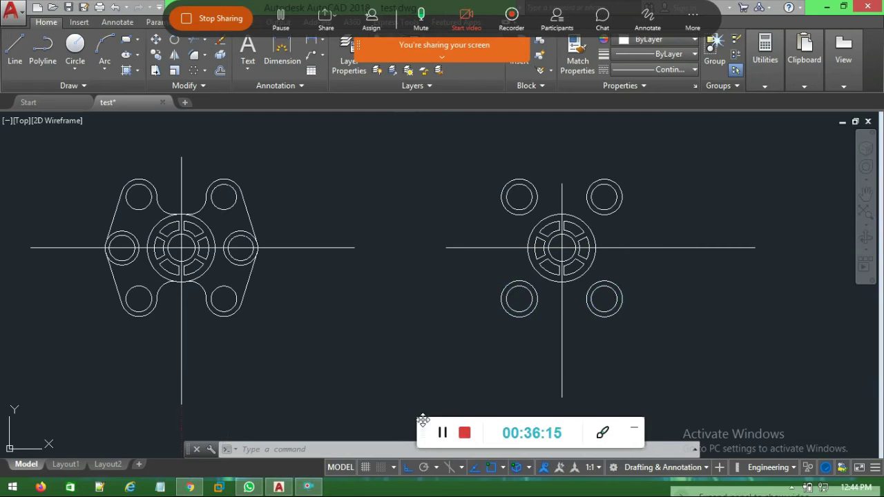
left_click_drag(423, 420, 431, 492)
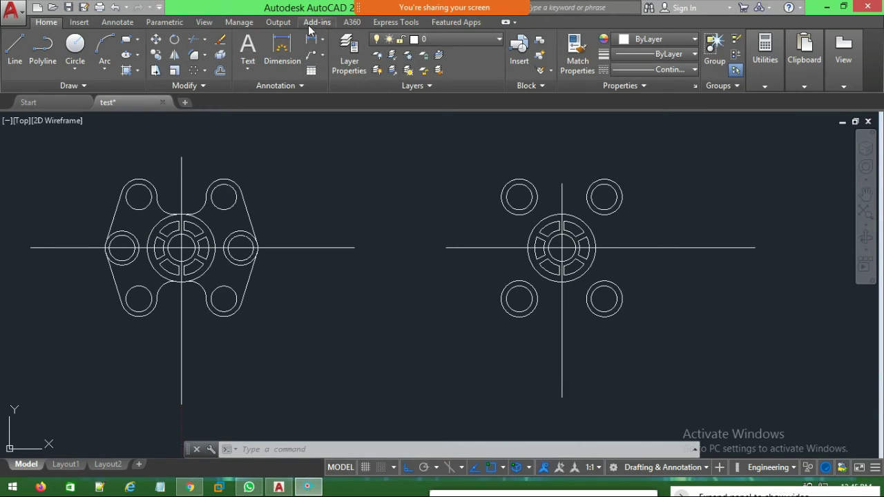
Confirm the left plate's lower arc measures R20, then bring up the circle construction options
left_click(322, 40)
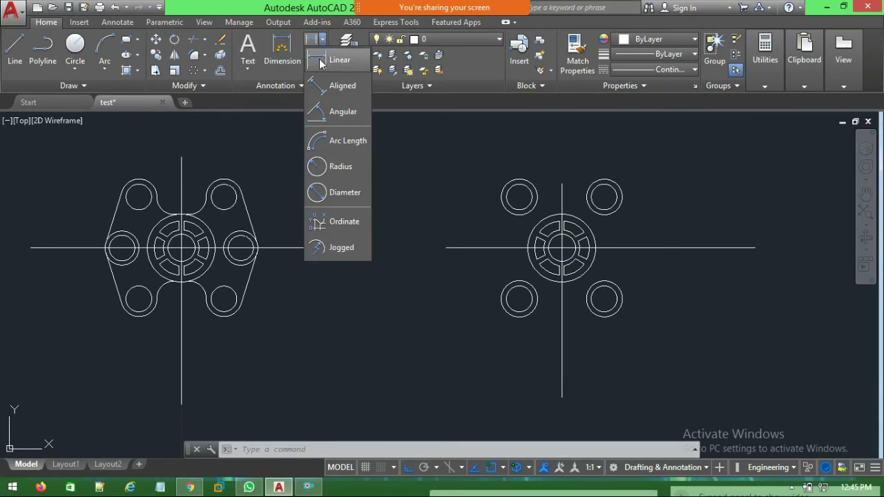
left_click(341, 167)
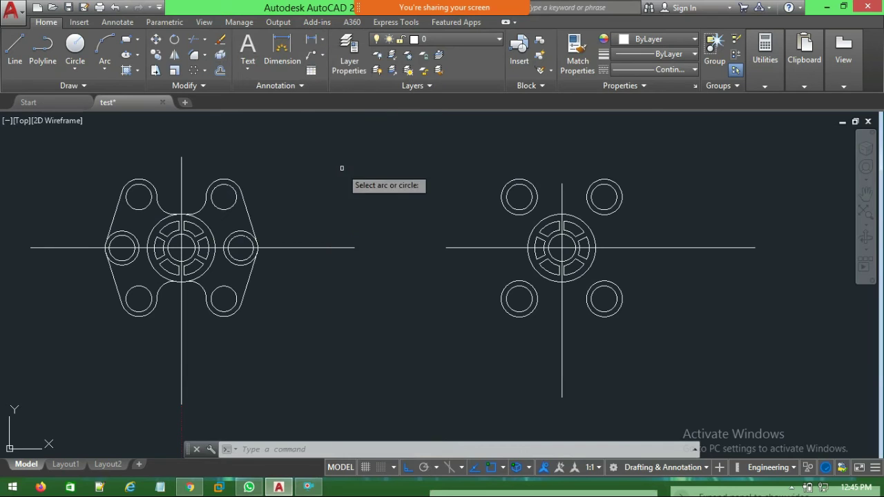
left_click(159, 289)
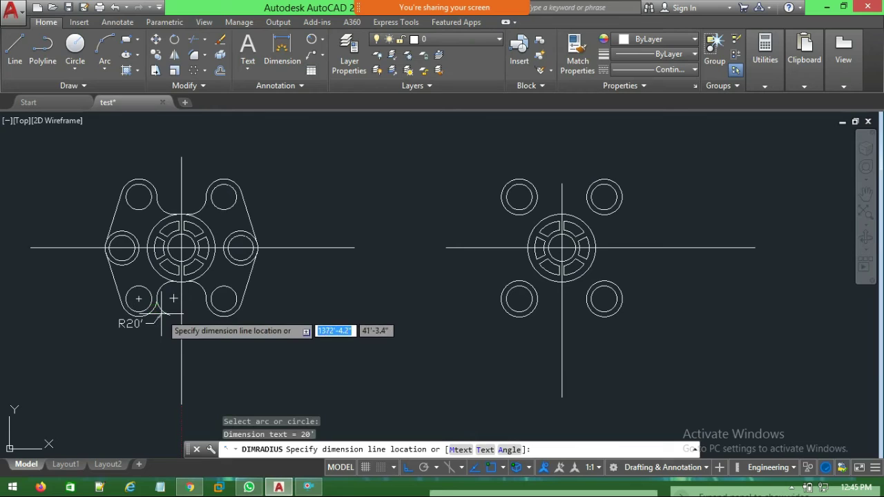
key("Escape")
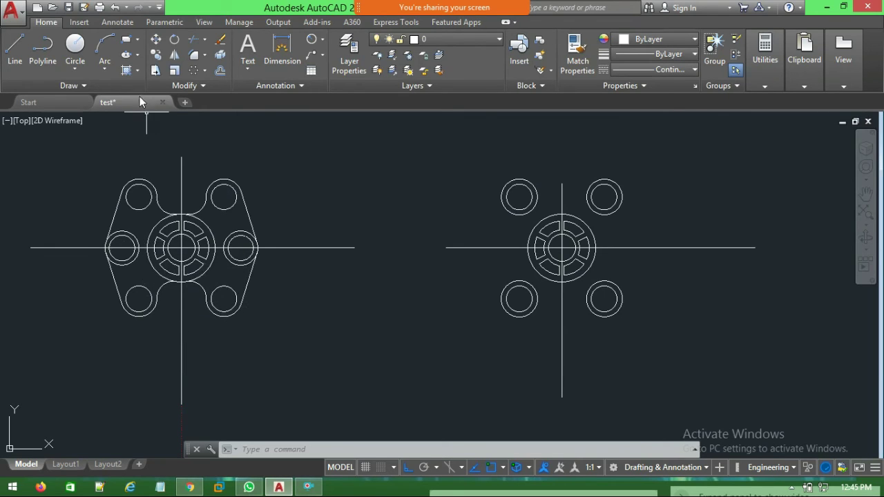
left_click(74, 70)
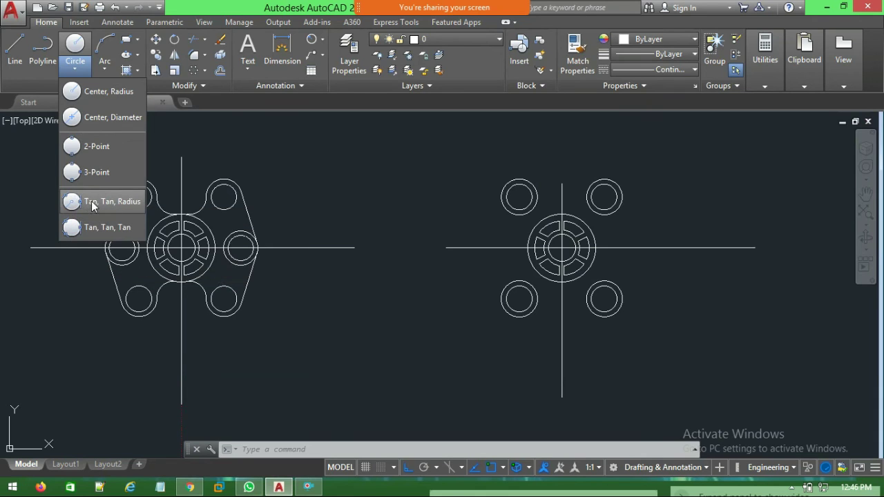
Try the Tan, Tan, Radius circle, cancel it, and recheck the plate arc's radius
left_click(91, 201)
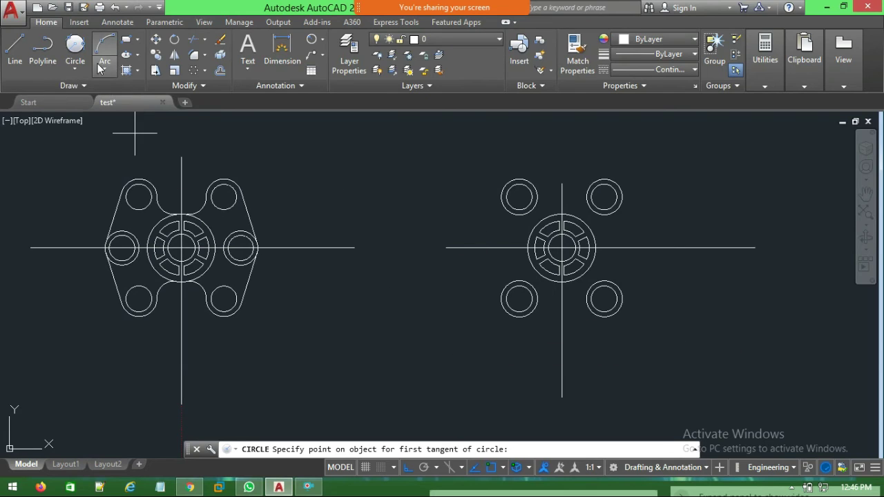
left_click(76, 71)
left_click(116, 202)
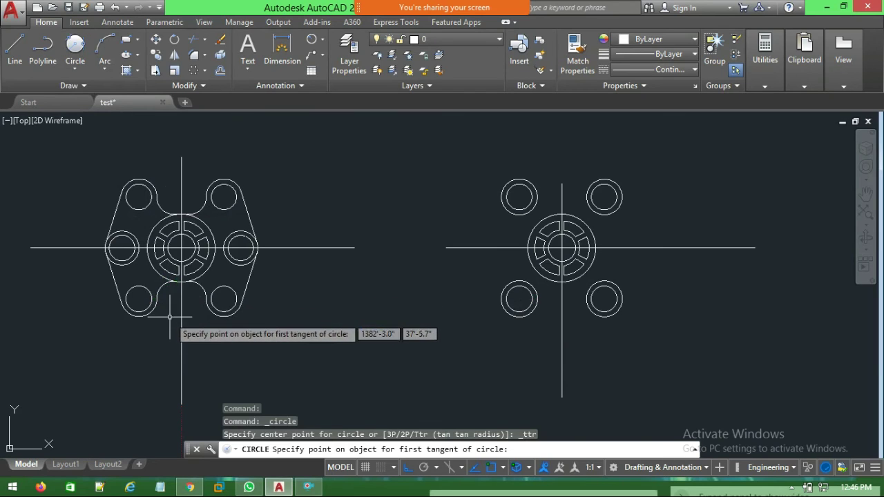
key("Escape")
left_click(315, 41)
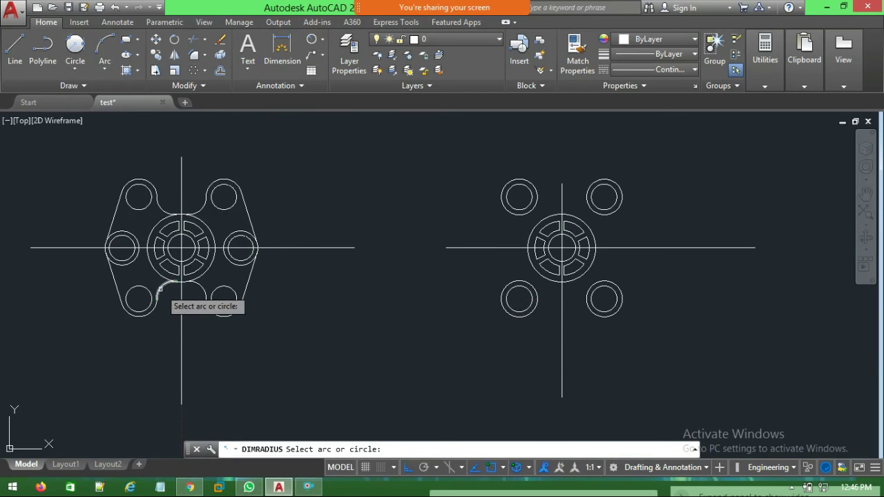
left_click(169, 297)
key("Escape")
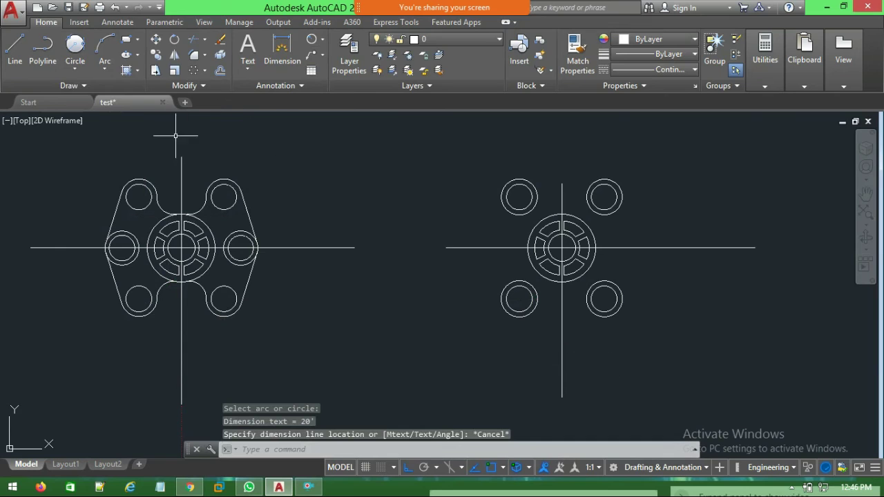
Draw a radius-20 Tan, Tan, Radius circle touching the lower-left hole ring and hub circle
left_click(84, 70)
left_click(98, 194)
scroll(513, 296, "up", 3)
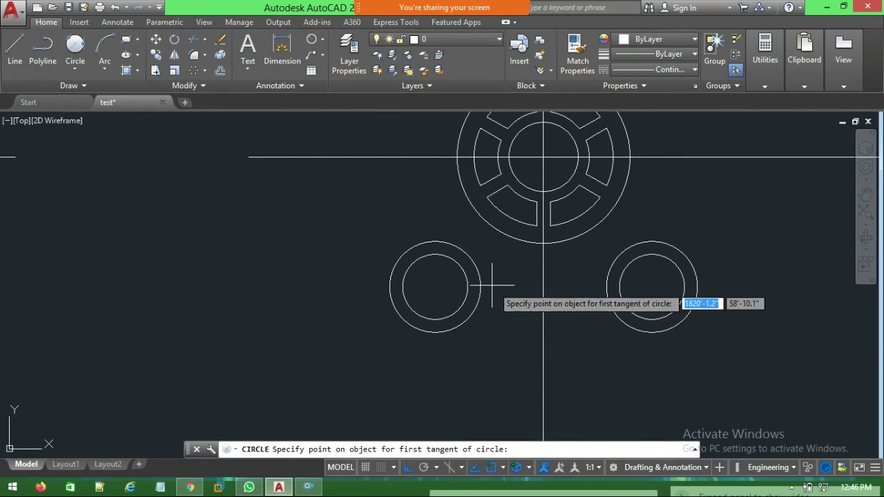
left_click(477, 268)
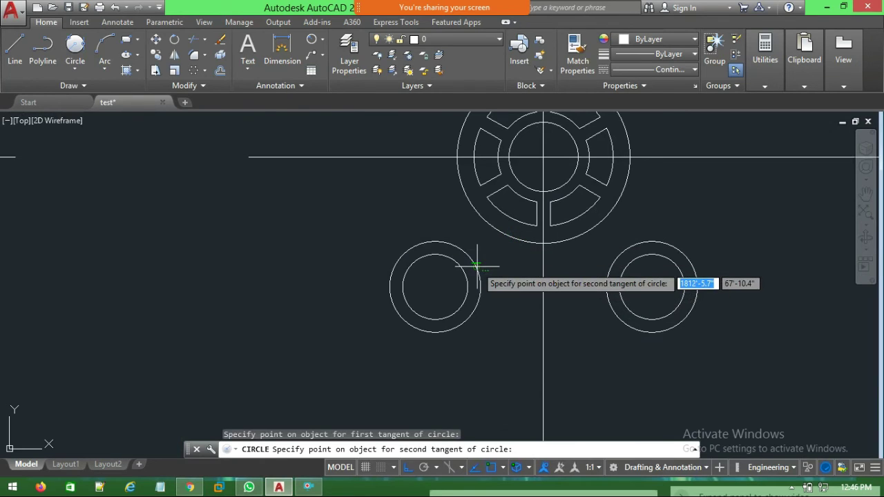
left_click(513, 238)
type("20'")
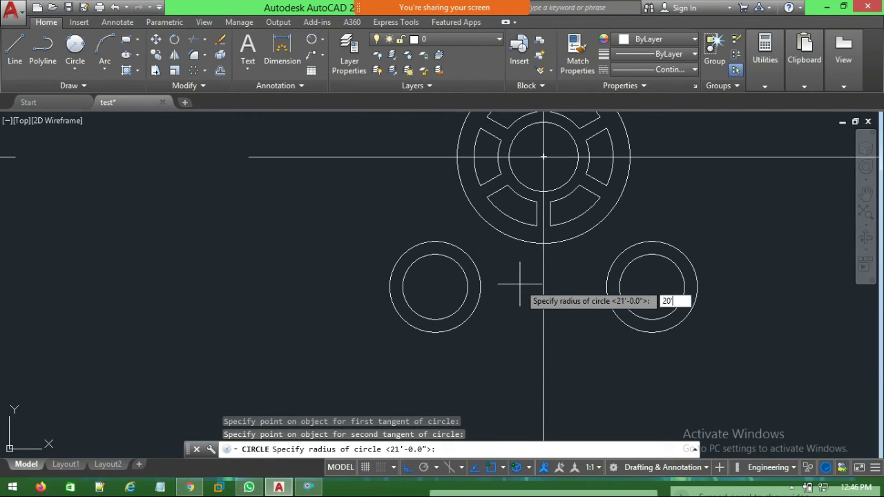
key("Return")
middle_click(519, 284)
middle_click(520, 284)
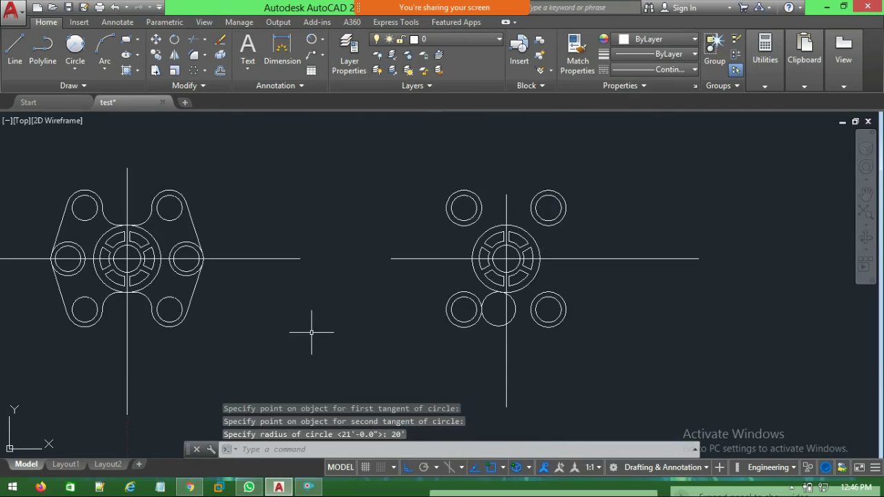
scroll(272, 302, "up", 2)
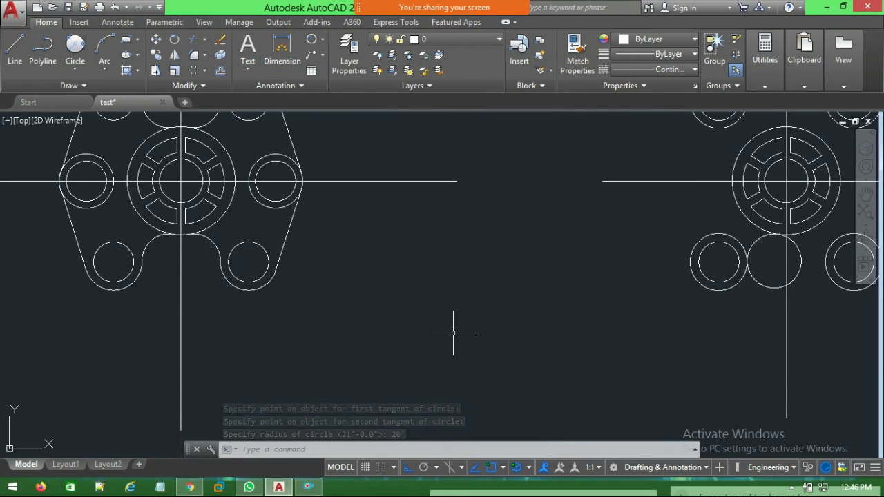
Trim the radius-20 circle with TR, leaving only the arc between hub and lower-left hole
type("tr")
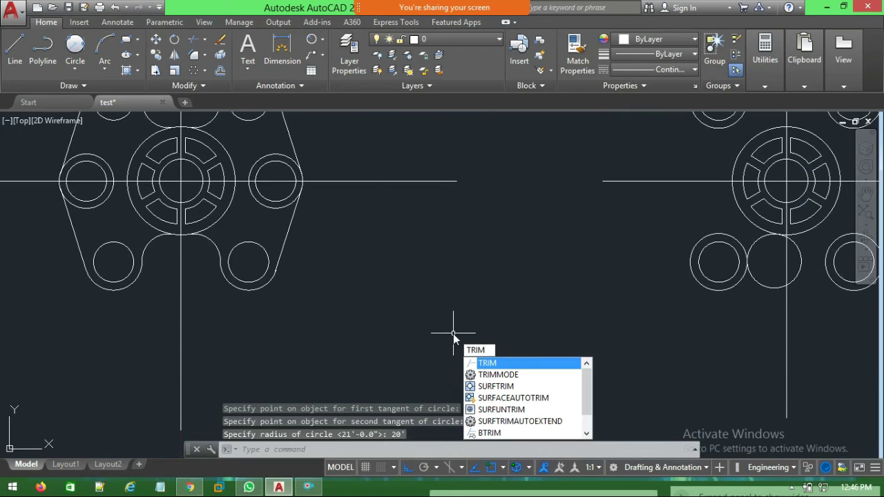
key("Return")
key("Return")
middle_click_drag(793, 342, 603, 357)
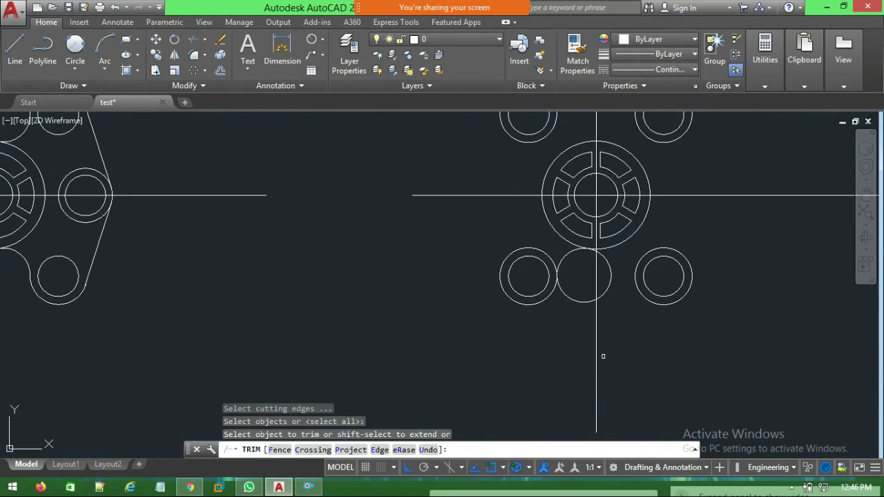
scroll(603, 357, "up", 1)
scroll(602, 357, "down", 2)
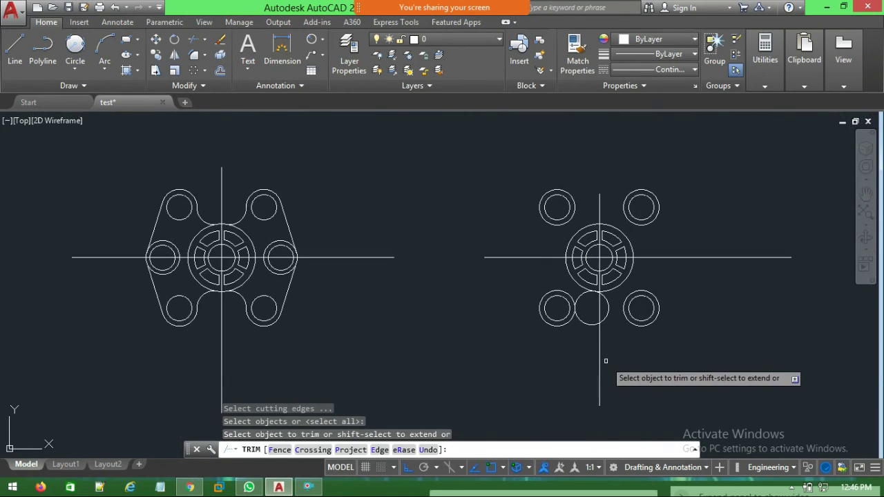
left_click(585, 319)
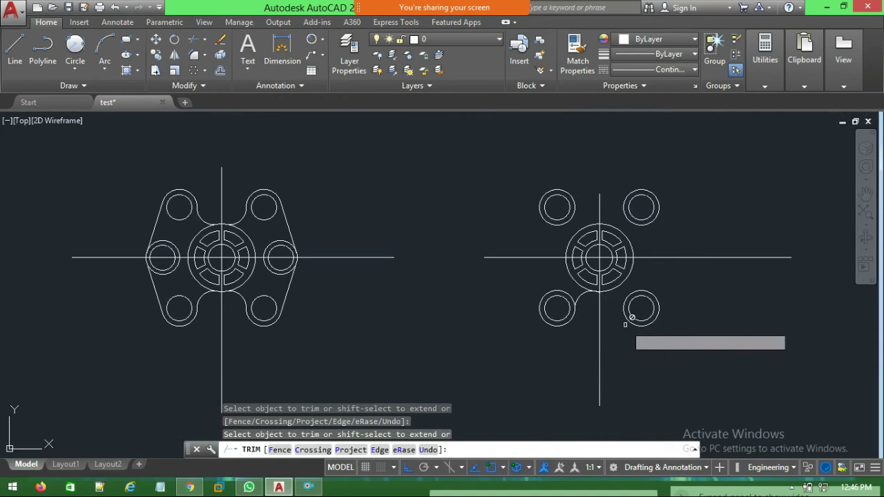
scroll(537, 353, "up", 6)
mouse_move(639, 277)
middle_mouse_down()
mouse_move(646, 256)
mouse_move(616, 256)
middle_mouse_up()
scroll(646, 256, "up", 4)
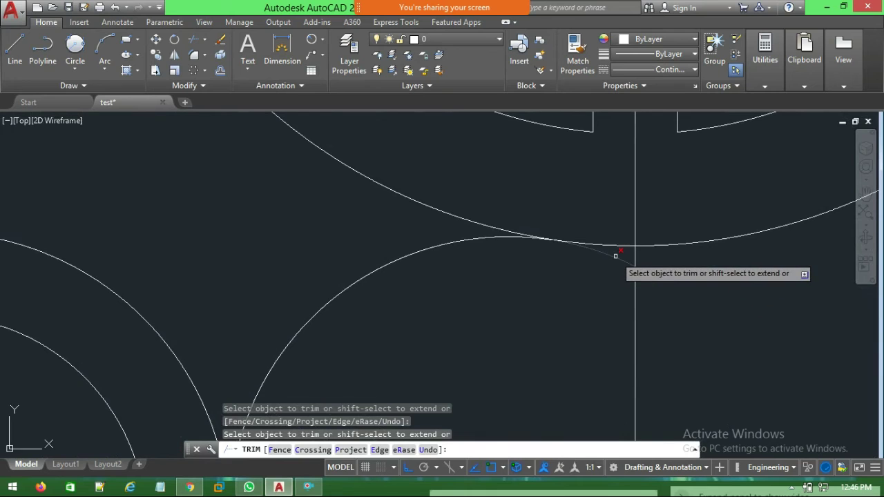
scroll(615, 256, "down", 5)
scroll(527, 336, "up", 3)
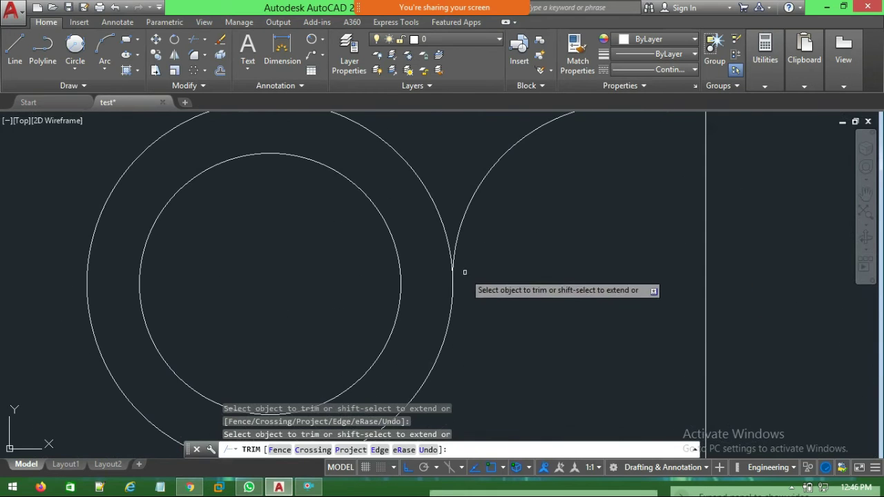
scroll(460, 271, "up", 2)
scroll(455, 280, "down", 5)
middle_click_drag(585, 304, 409, 341)
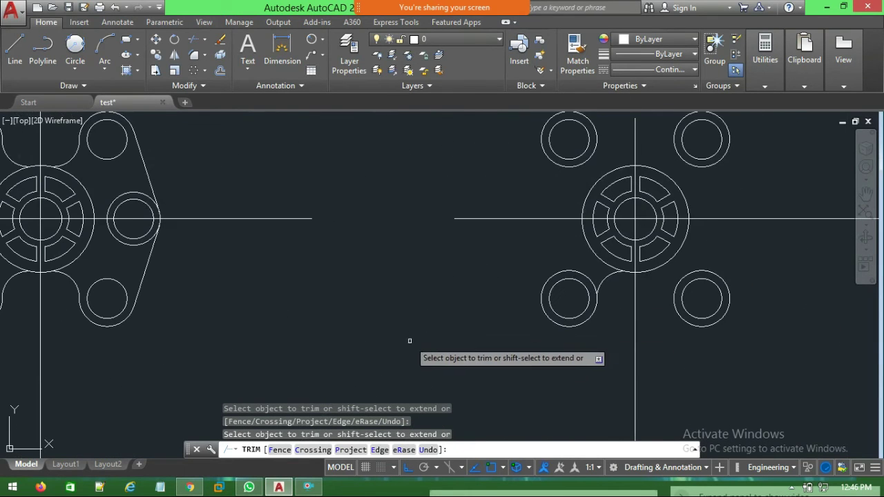
scroll(409, 339, "down", 4)
key("Escape")
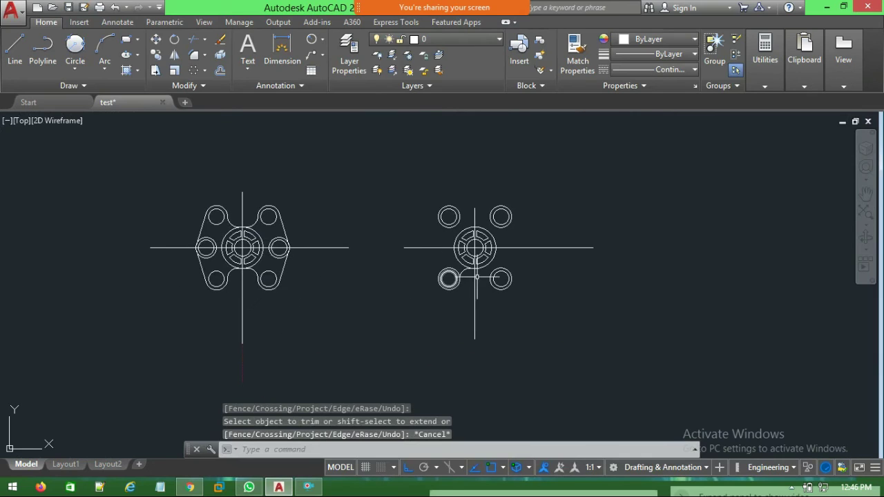
Mirror the lower-left blend arc across the vertical centreline, keeping the original
left_click(465, 271)
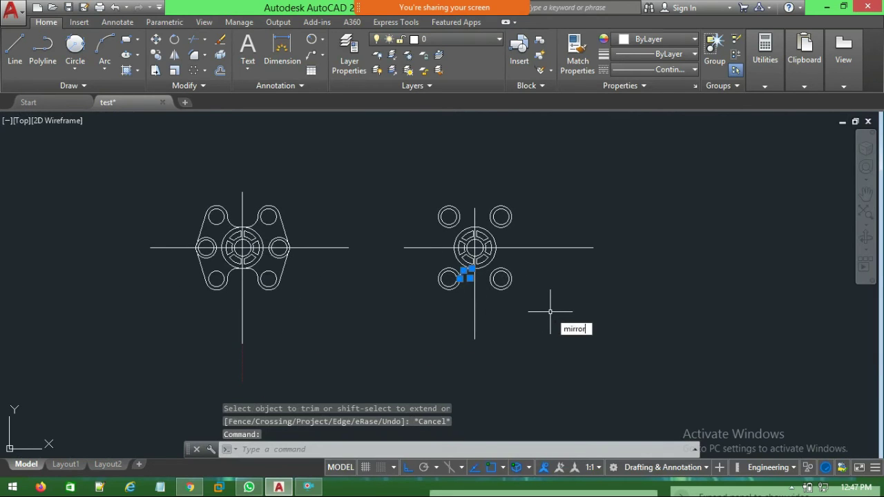
key("Return")
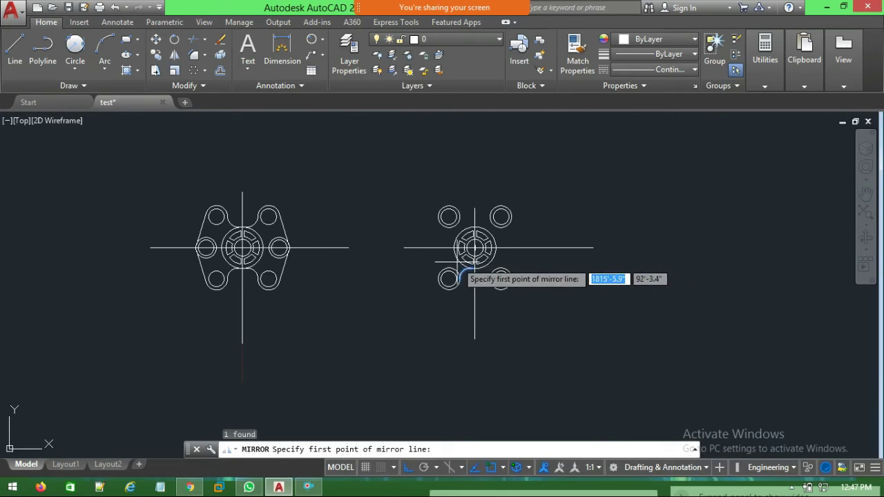
scroll(474, 275, "up", 5)
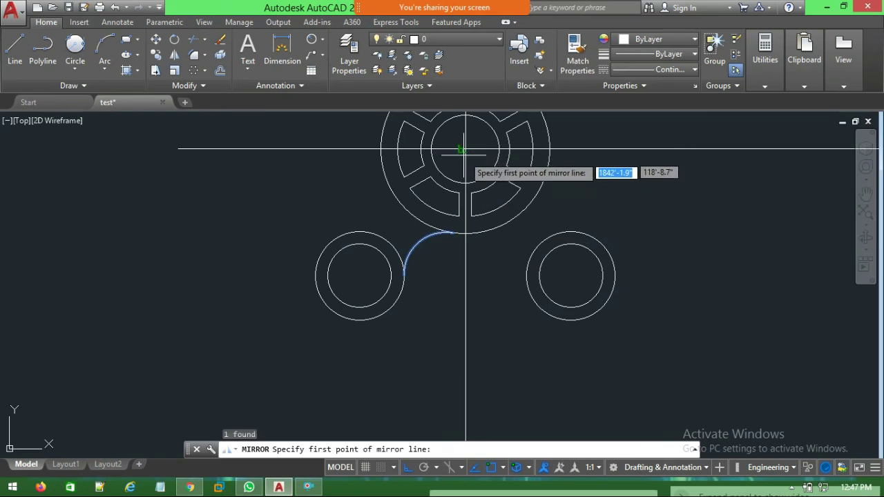
left_click(464, 148)
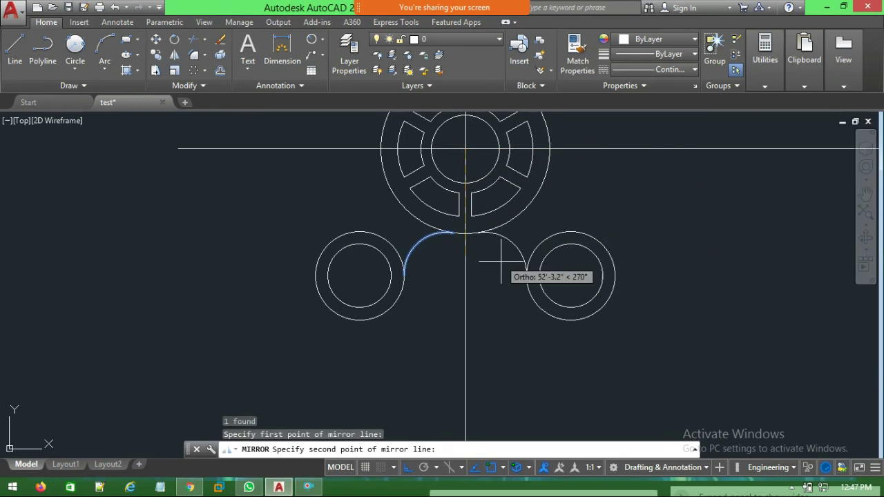
left_click(497, 286)
left_click(537, 337)
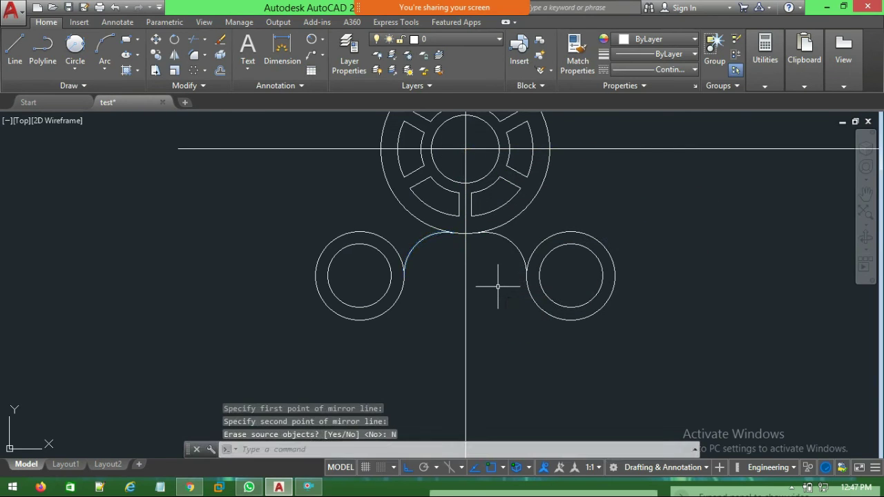
middle_click_drag(556, 228, 558, 303)
scroll(548, 253, "down", 2)
Select both lower arcs and begin mirroring them, then cancel the attempt
left_click(536, 316)
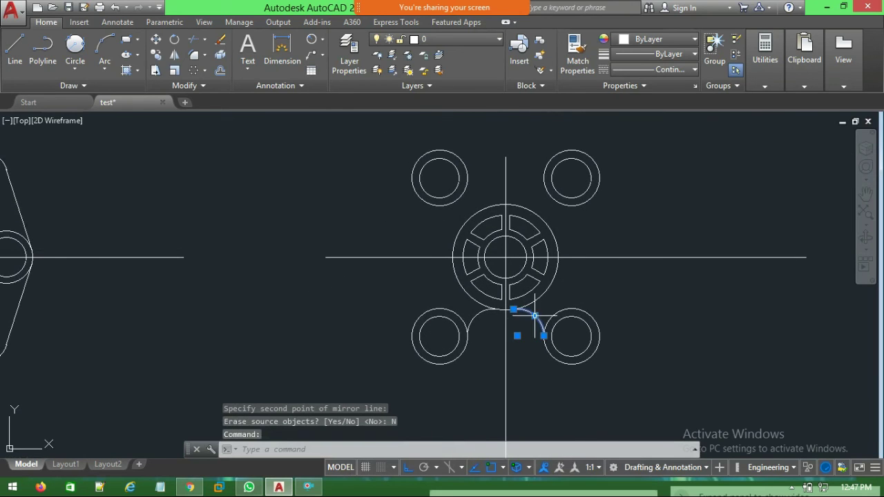
left_click(476, 317)
type("miro")
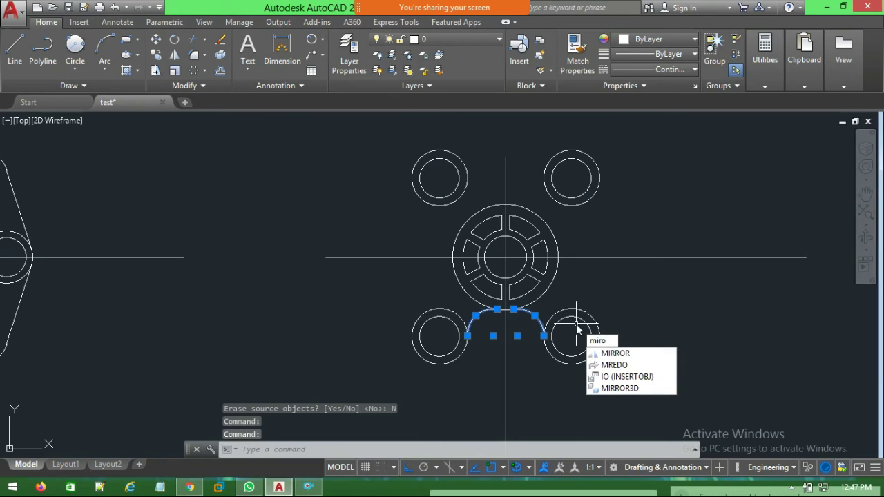
key("BackSpace")
type("r")
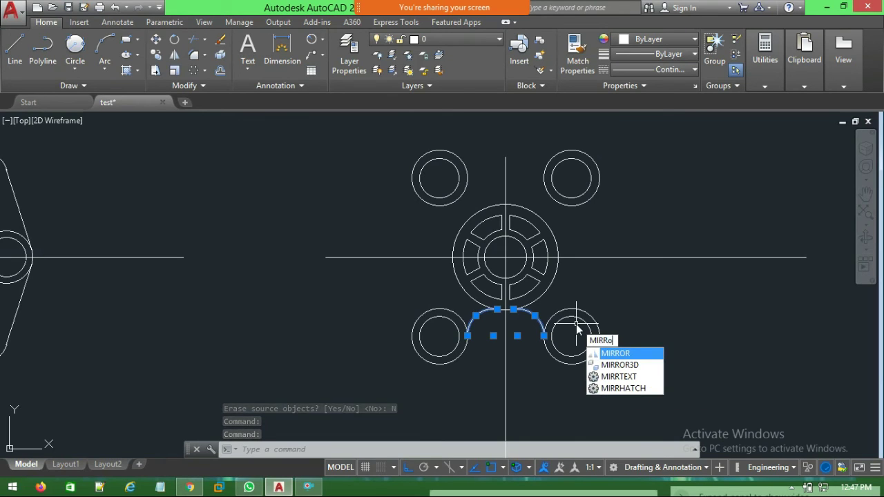
type("o")
key("Return")
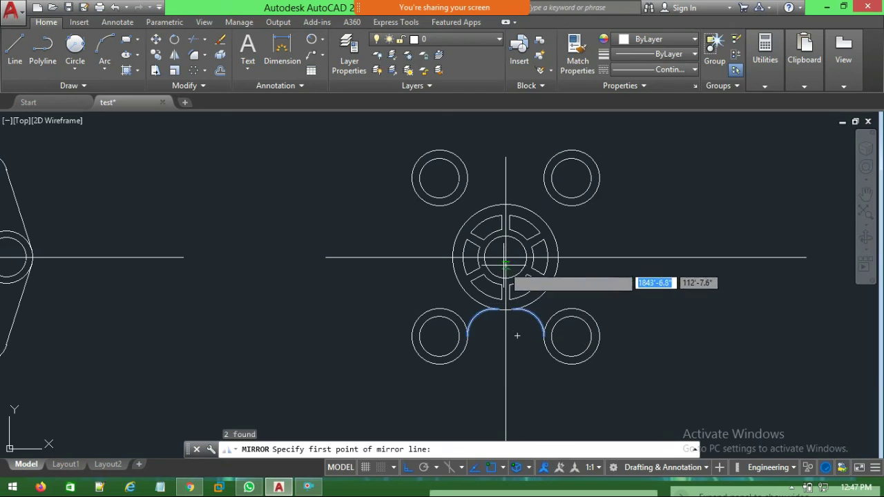
left_click(505, 257)
left_click(625, 255)
key("Escape")
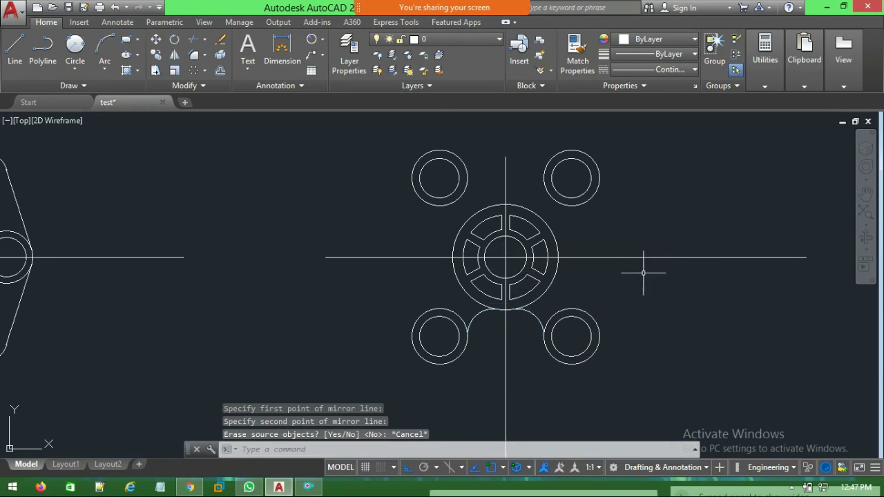
Mirror both lower blend arcs across the horizontal centreline, answering N to keep originals
left_click(538, 324)
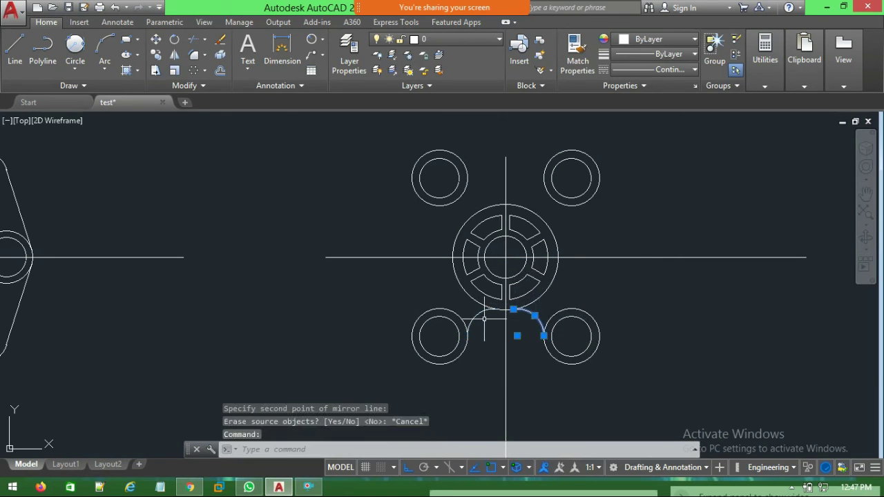
left_click(476, 315)
type("m")
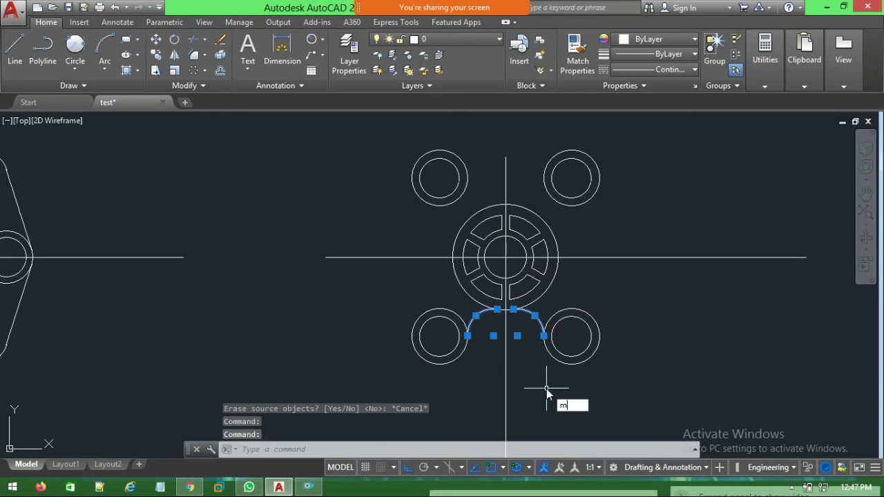
type("irr")
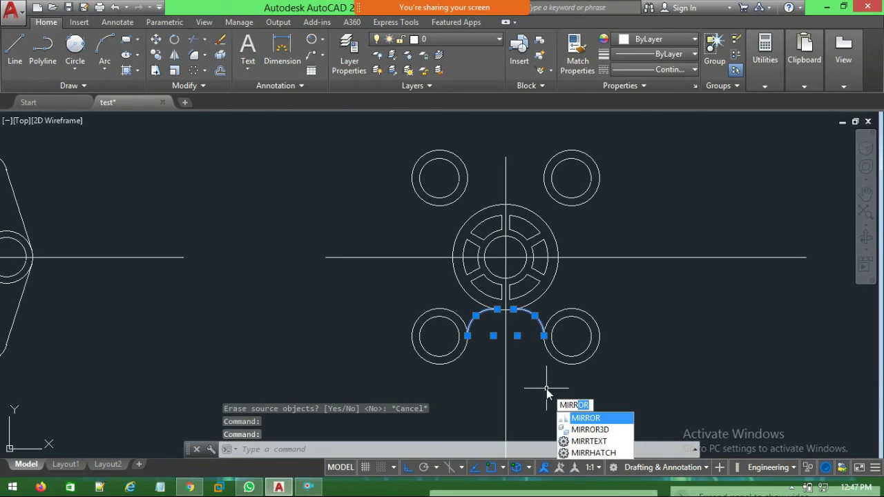
key("Return")
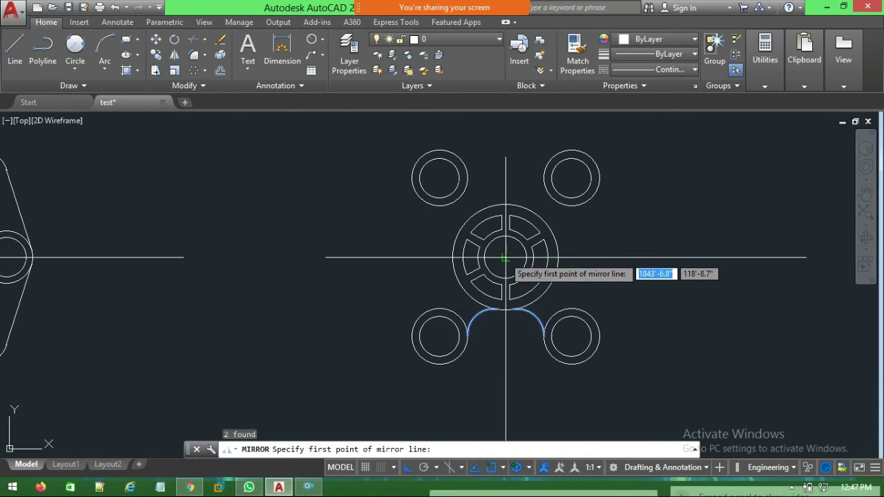
left_click(506, 258)
left_click(603, 242)
type("n")
key("Return")
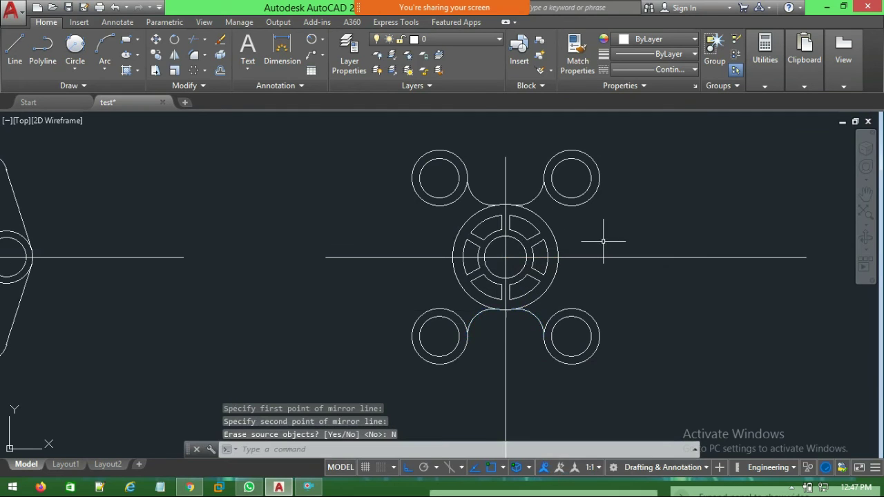
scroll(477, 260, "down", 3)
scroll(349, 279, "down", 1)
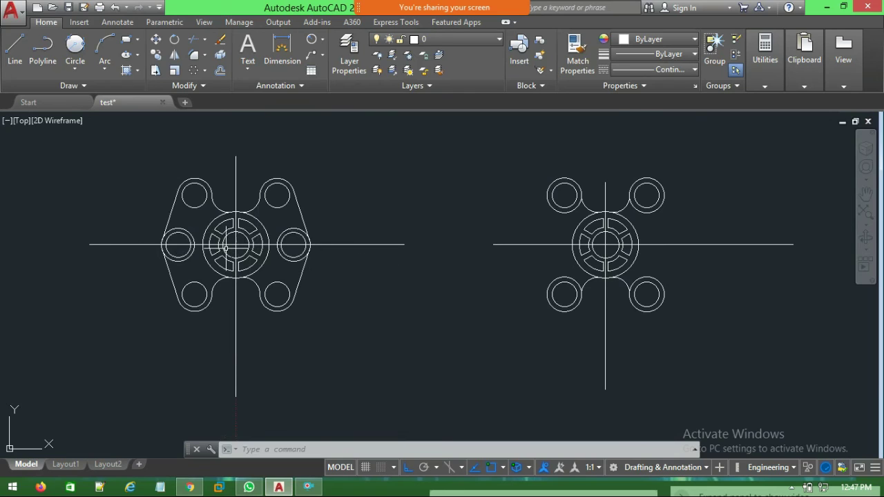
Delete the left drawing's horizontal centre line
middle_click_drag(169, 298, 191, 299)
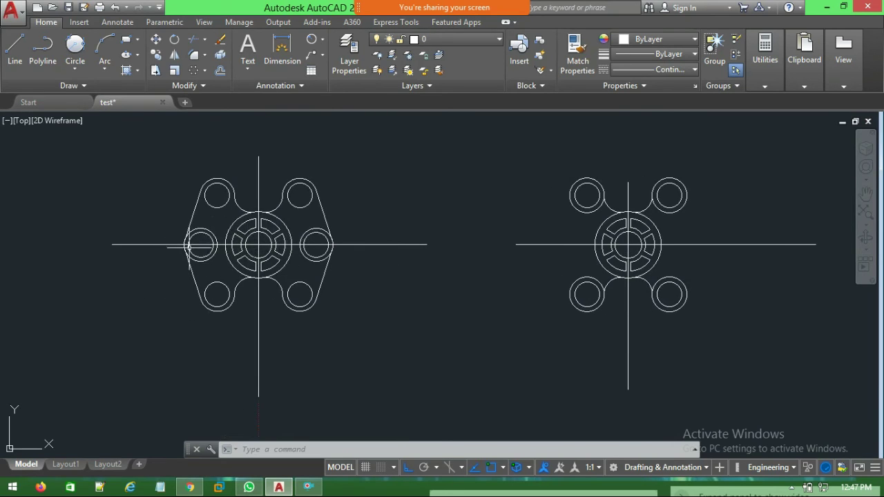
left_click(149, 245)
key("Delete")
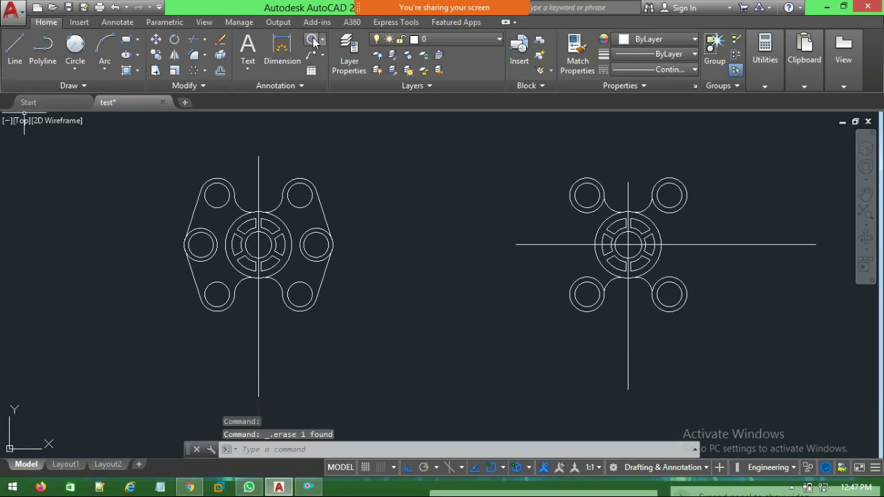
Measure the hub-centre-to-left-hole distance with a linear dimension, then cancel it
left_click(322, 40)
left_click(330, 58)
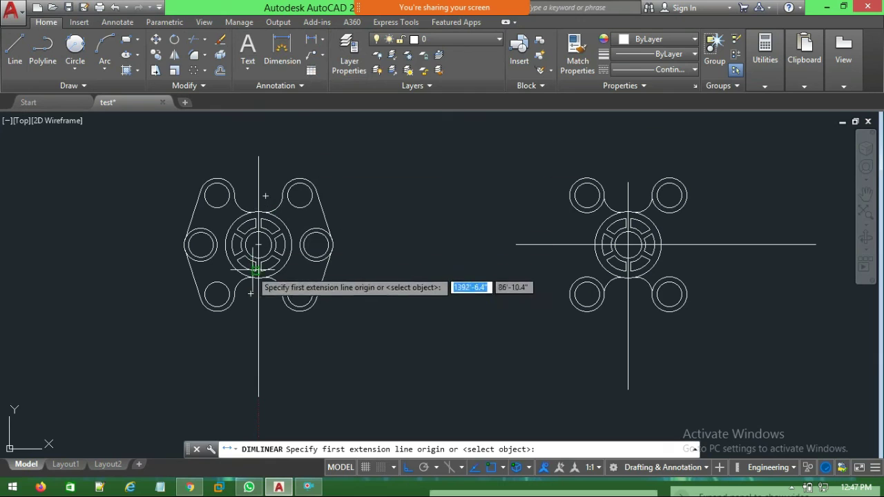
scroll(215, 284, "up", 2)
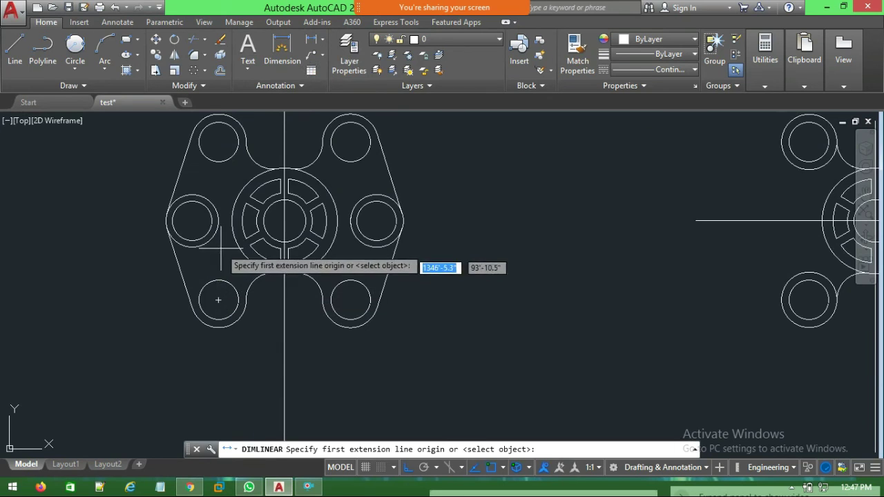
left_click(284, 221)
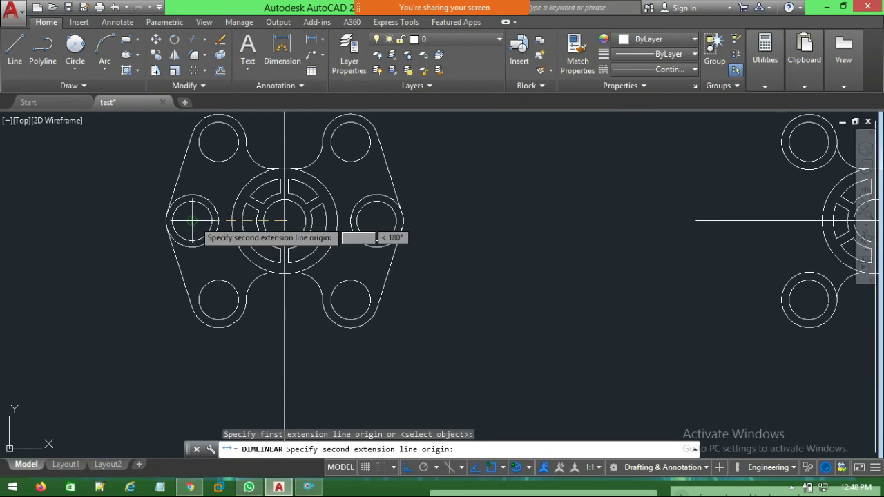
left_click(192, 221)
key("Escape")
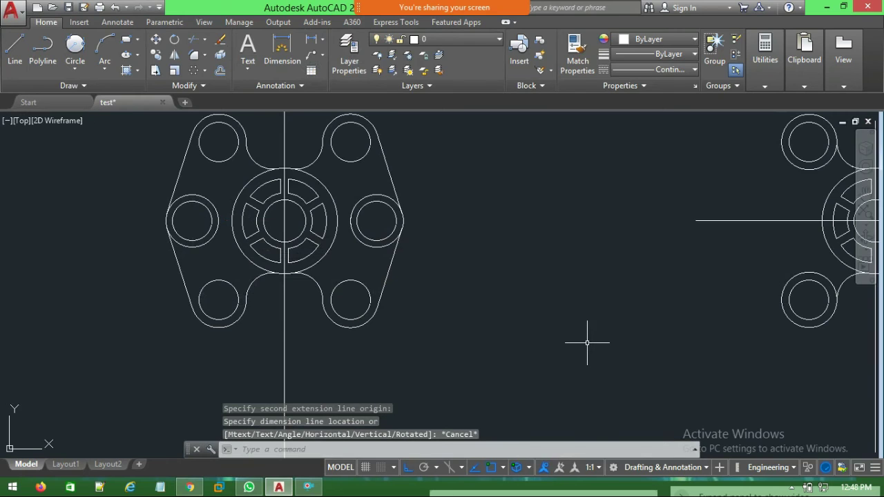
scroll(588, 338, "down", 2)
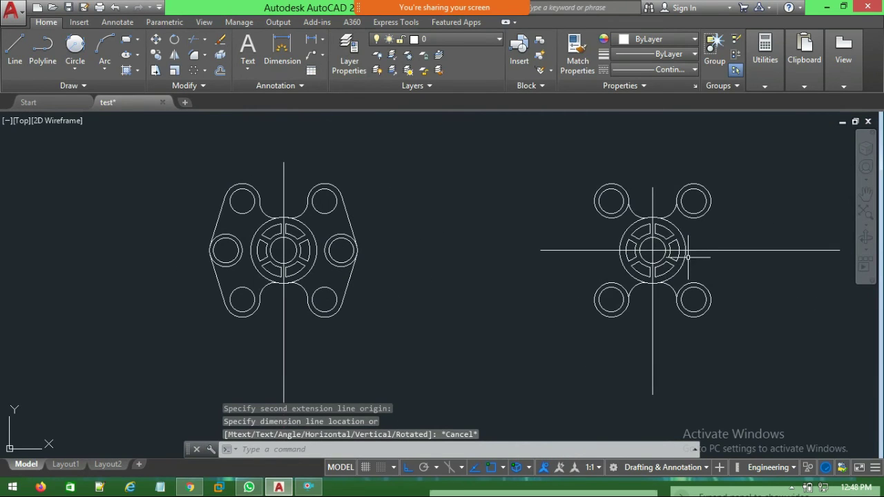
left_click(76, 69)
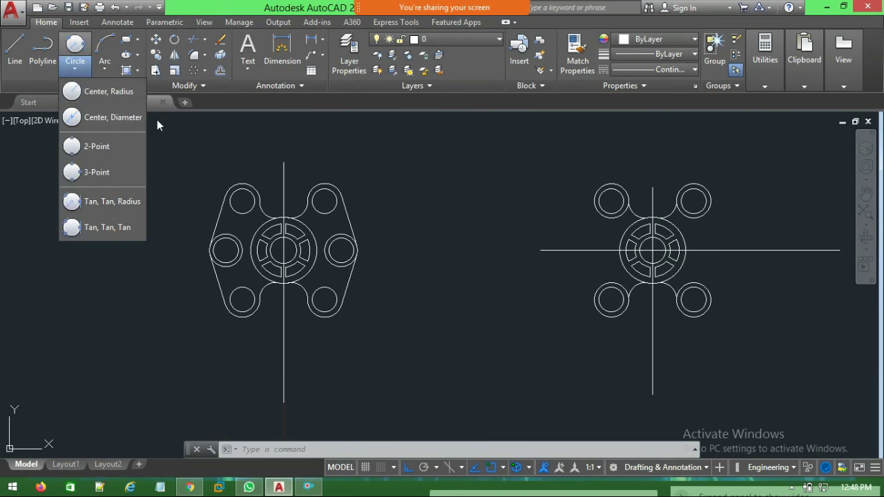
Check the left hole's radius with a radius dimension, then bring up the circle methods
left_click(321, 40)
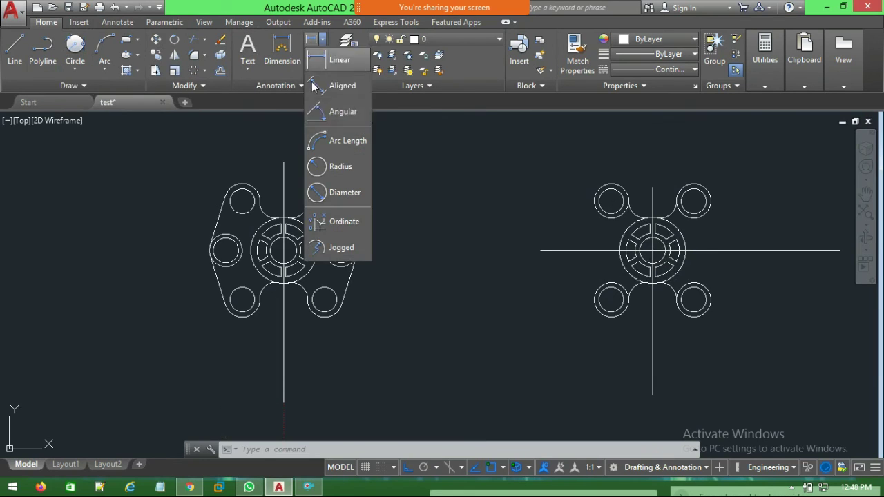
left_click(332, 168)
left_click(220, 246)
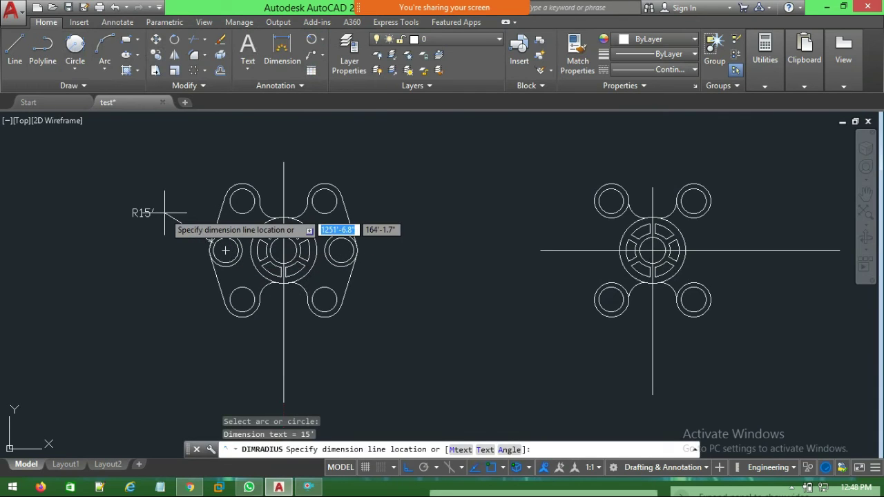
key("Escape")
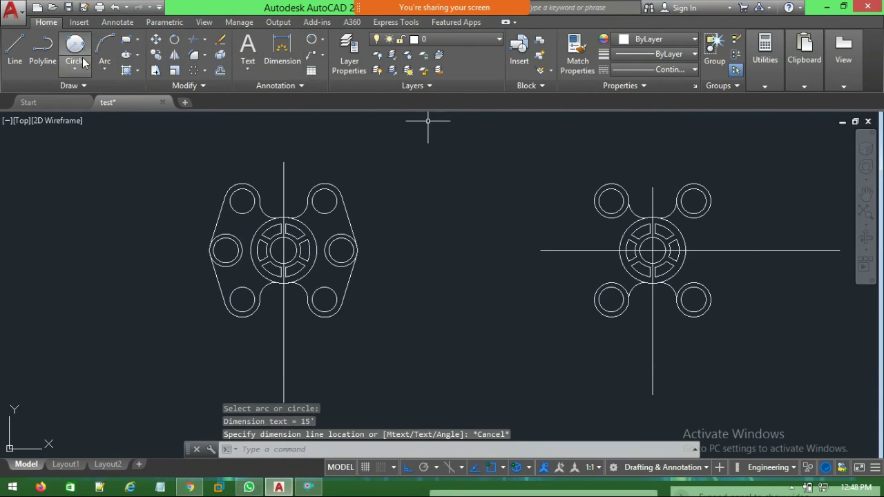
left_click(78, 71)
Delete the horizontal centre line
left_click(89, 97)
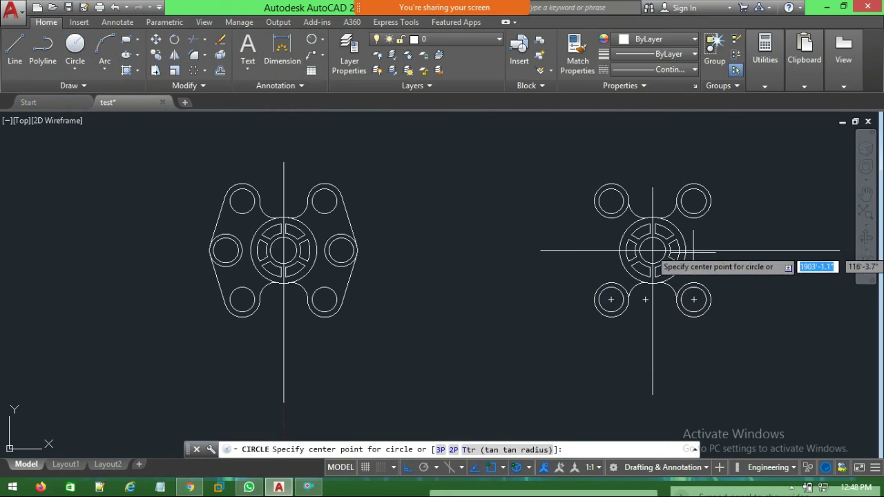
scroll(652, 250, "up", 2)
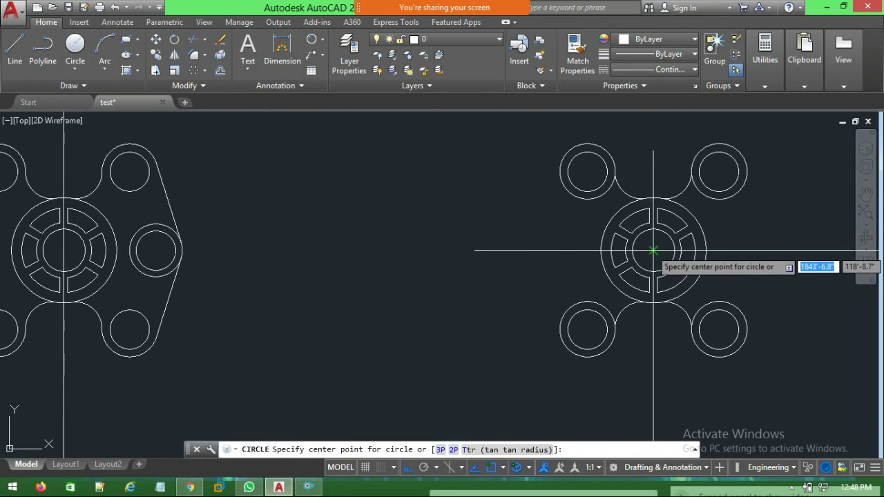
key("Escape")
left_click(560, 251)
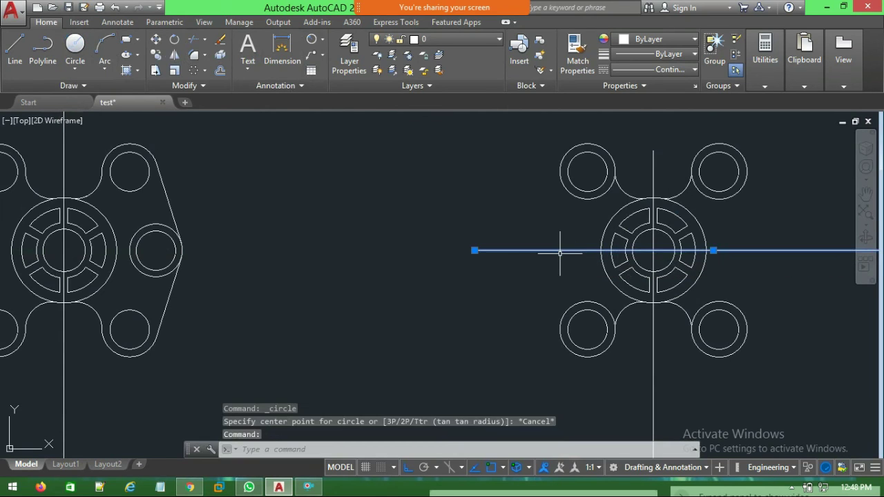
key("Delete")
type("70")
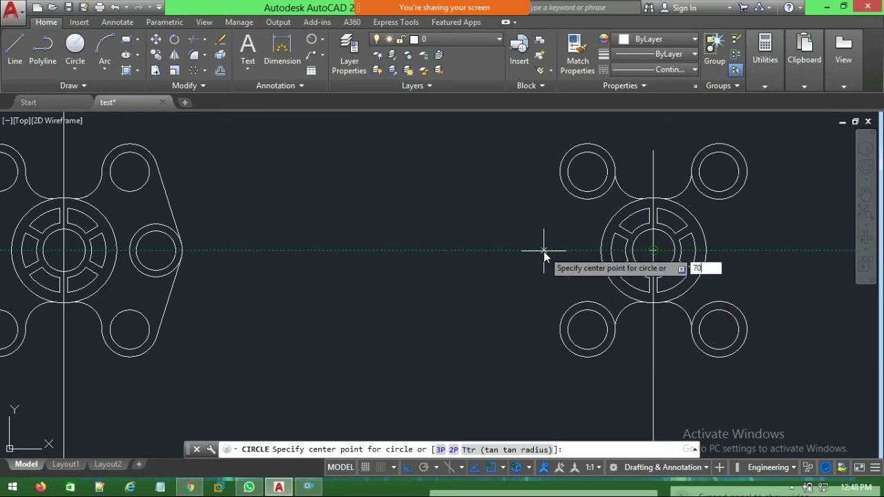
Add a radius-15 circle 70 units left of the right hub's centre, level with it
key("Return")
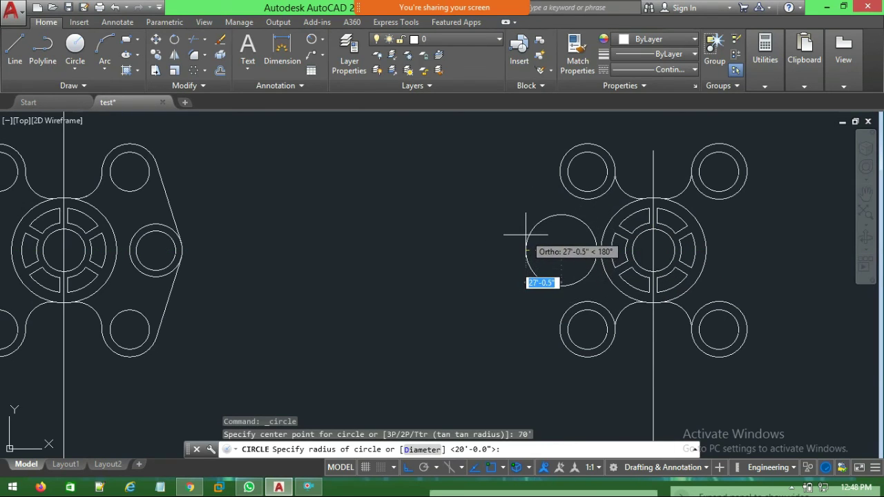
type("15")
key("Return")
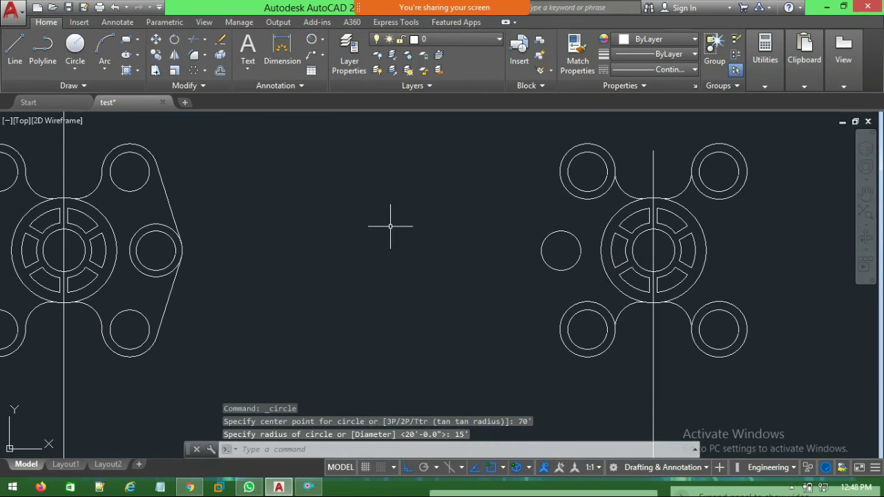
key("Escape")
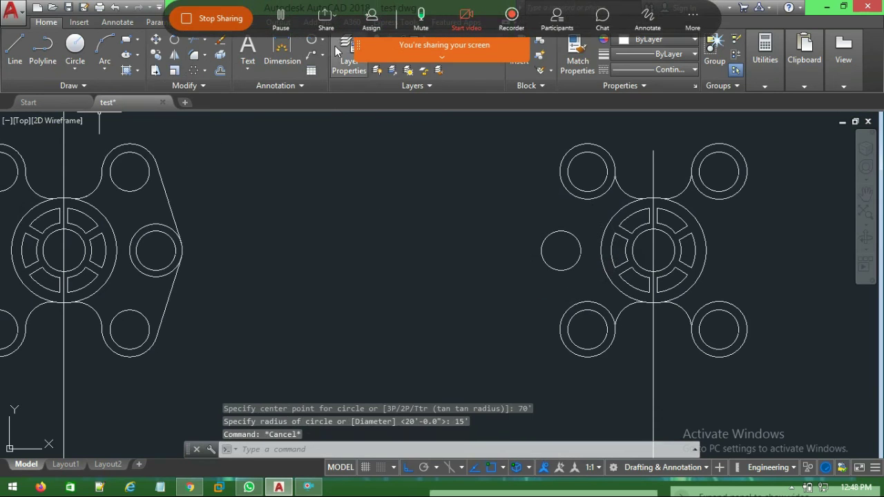
Check the hub-to-hole distance with a Linear dimension and the left ring's size with Radius
left_click(322, 43)
left_click(328, 62)
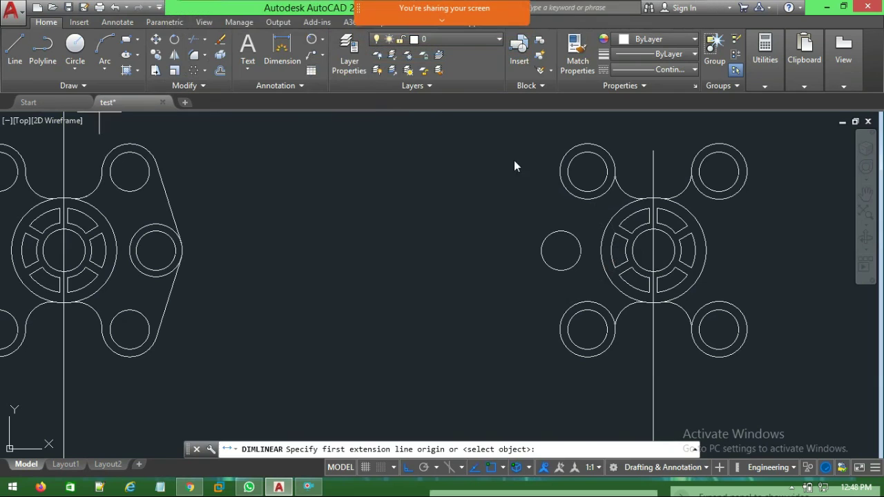
left_click(653, 250)
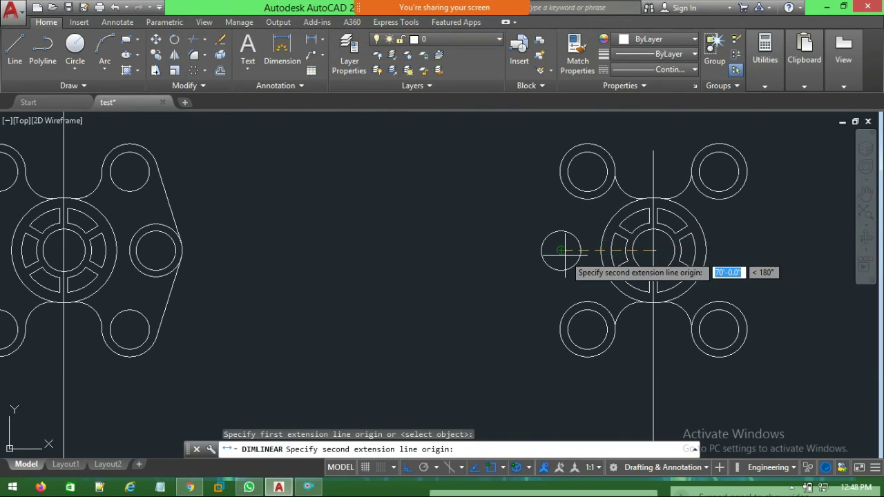
left_click(561, 250)
key("Escape")
scroll(484, 290, "down", 3)
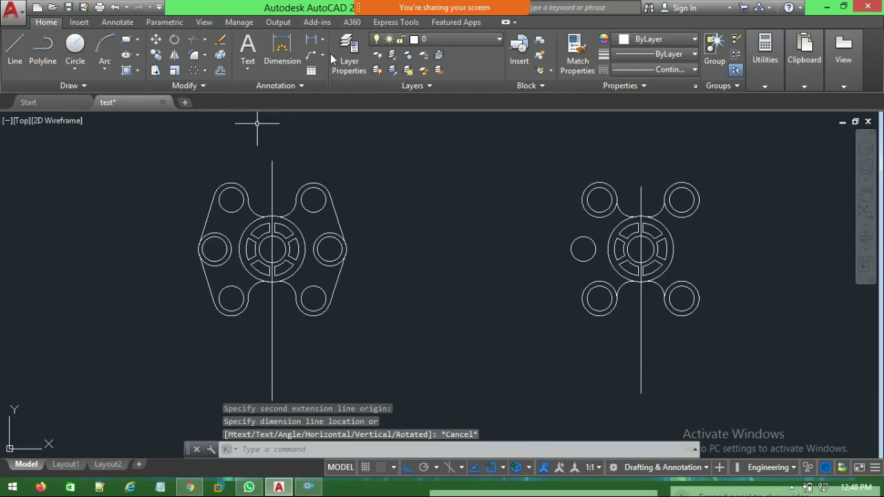
left_click(323, 41)
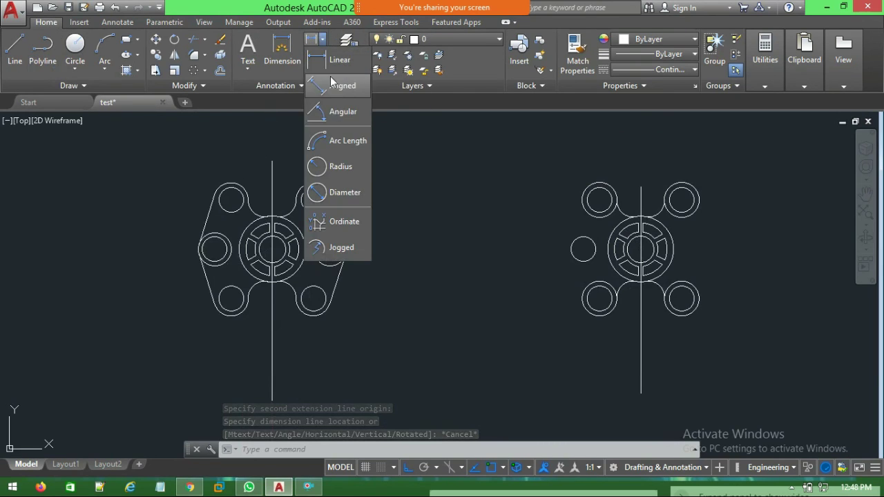
left_click(338, 167)
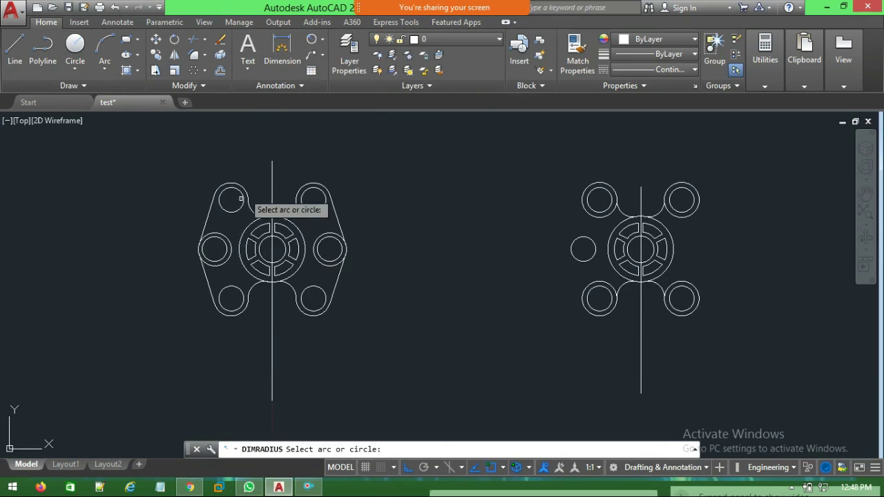
left_click(229, 238)
key("Escape")
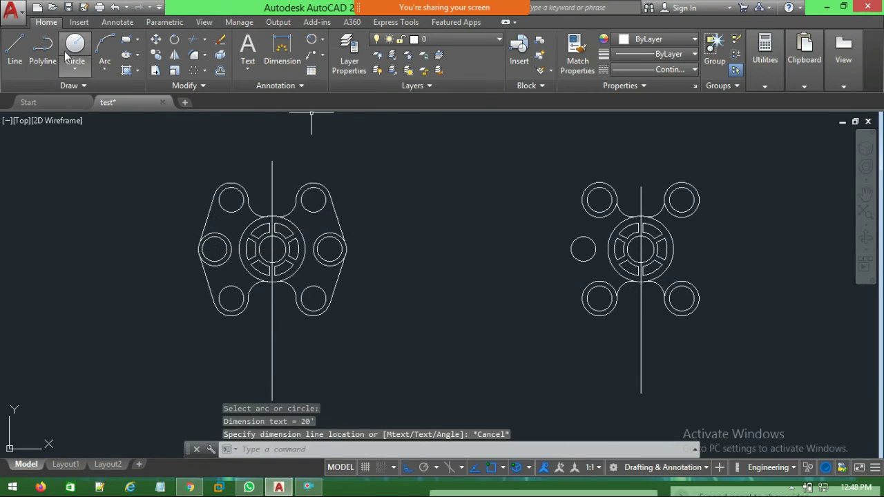
Draw a radius-20 ring centred on the new small hole
left_click(67, 55)
left_click(583, 250)
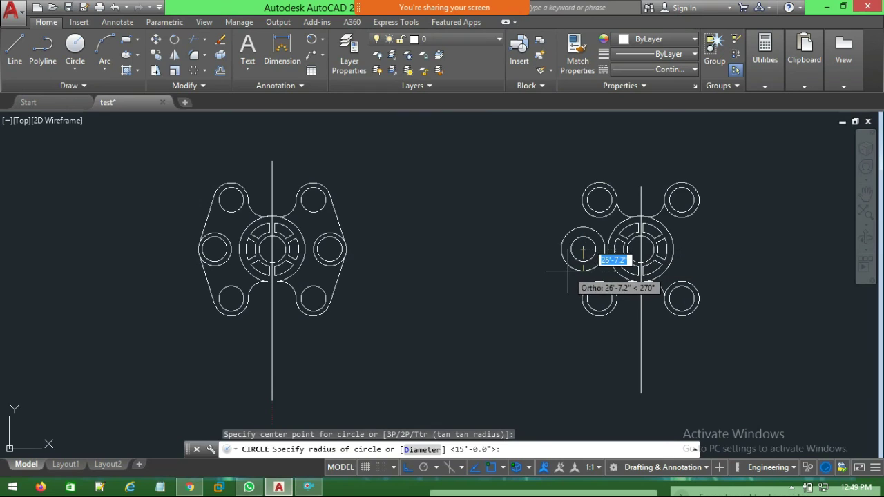
type("20")
key("Return")
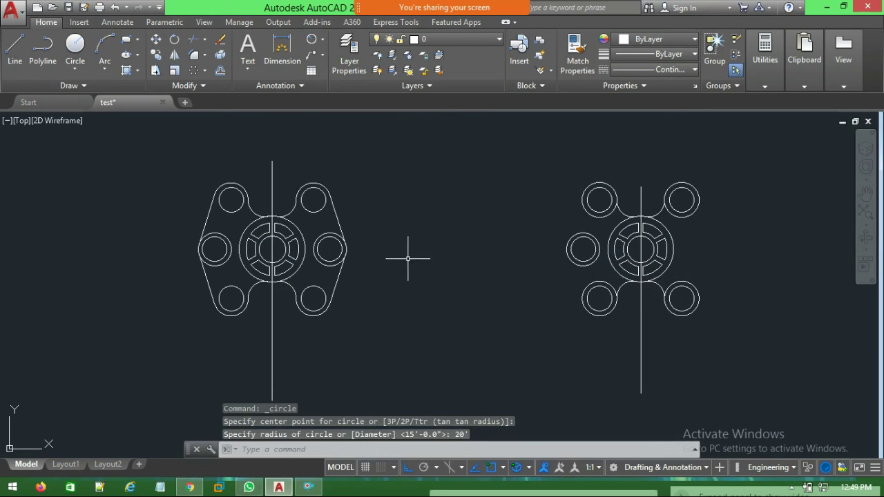
key("Escape")
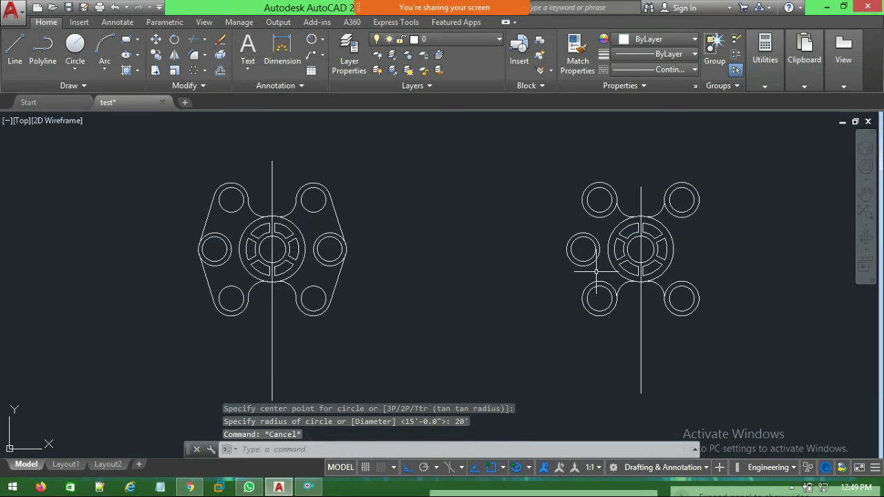
Mirror the hole and its ring about the hub's vertical axis, keeping the originals
left_click_drag(596, 271, 556, 223)
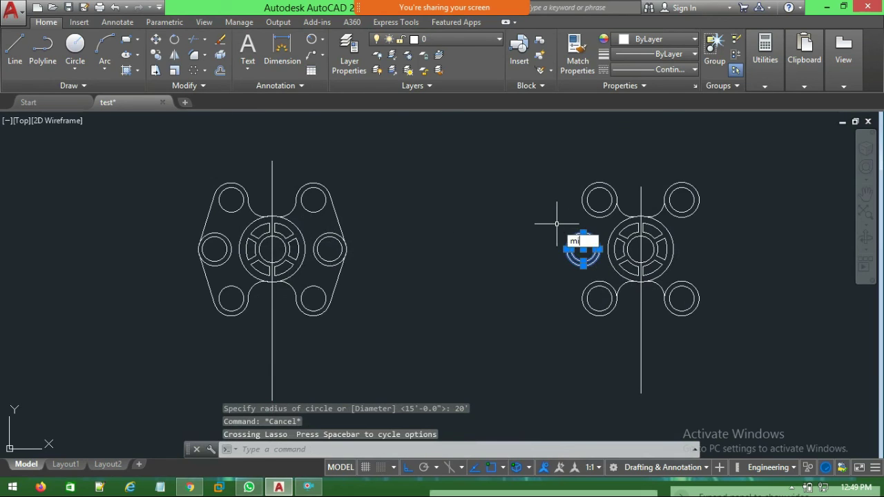
key("Return")
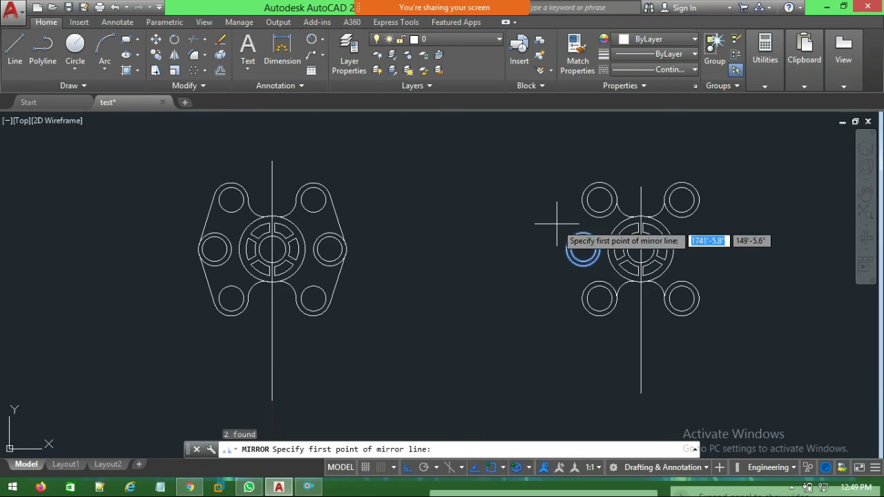
left_click(641, 248)
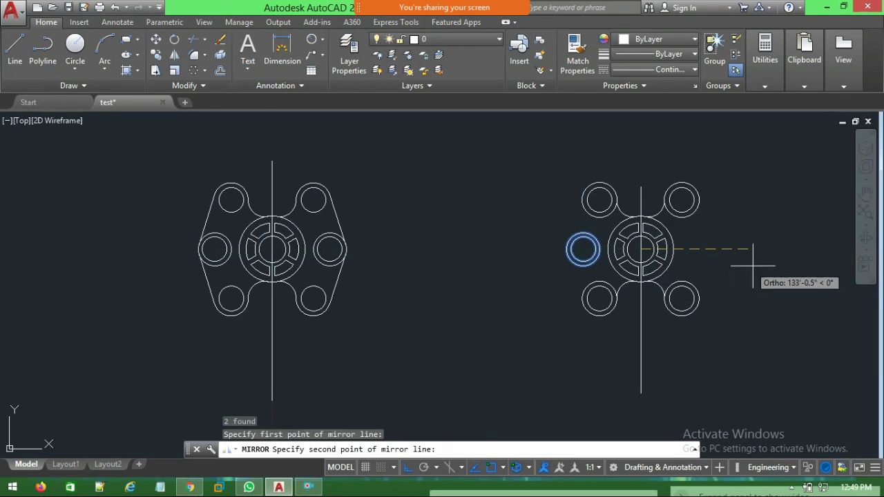
left_click(693, 171)
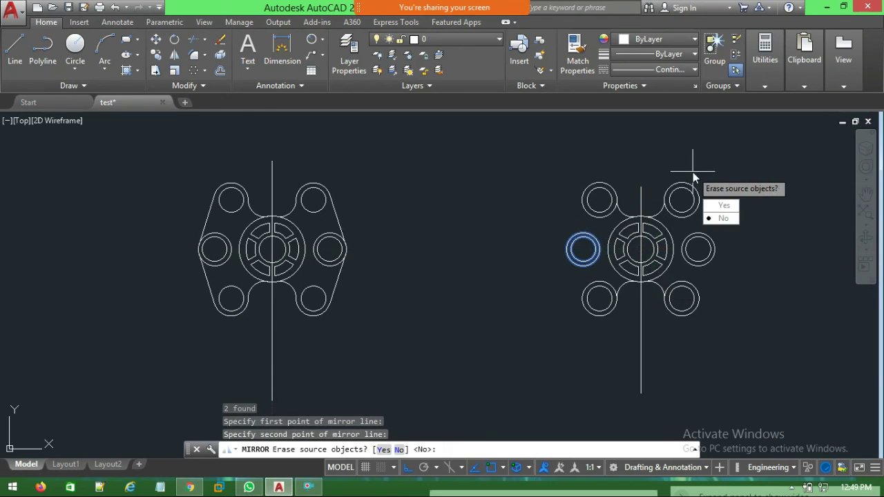
left_click(721, 218)
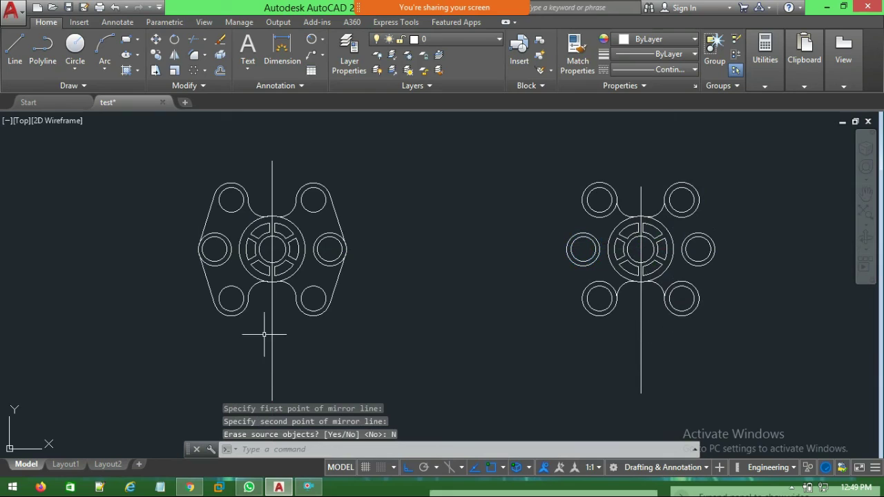
Delete the vertical centre lines of both the right and left parts
left_click(641, 385)
key("Delete")
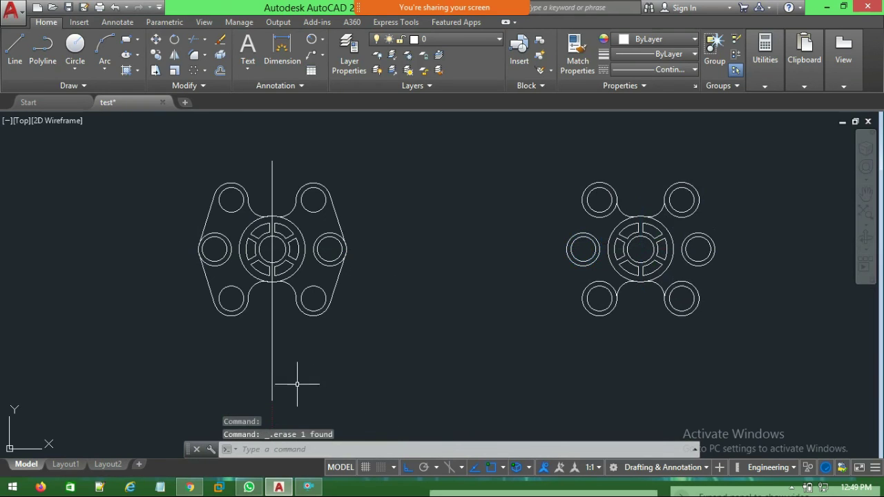
left_click(272, 373)
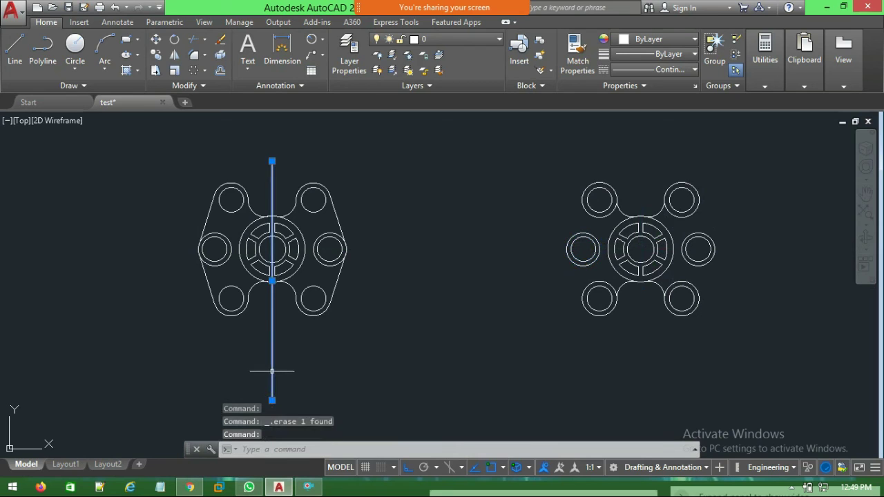
key("Delete")
middle_click_drag(331, 362, 300, 345)
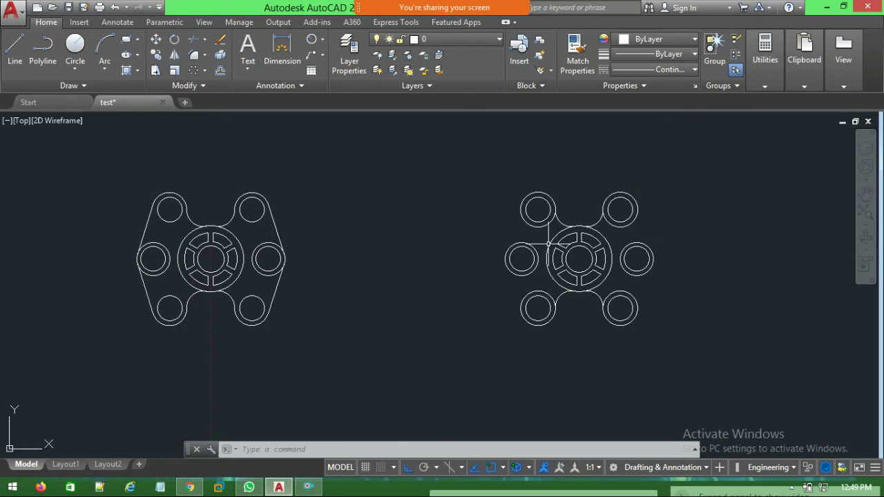
Draw a line from the left middle outer ring to the upper-left outer ring
left_click(15, 47)
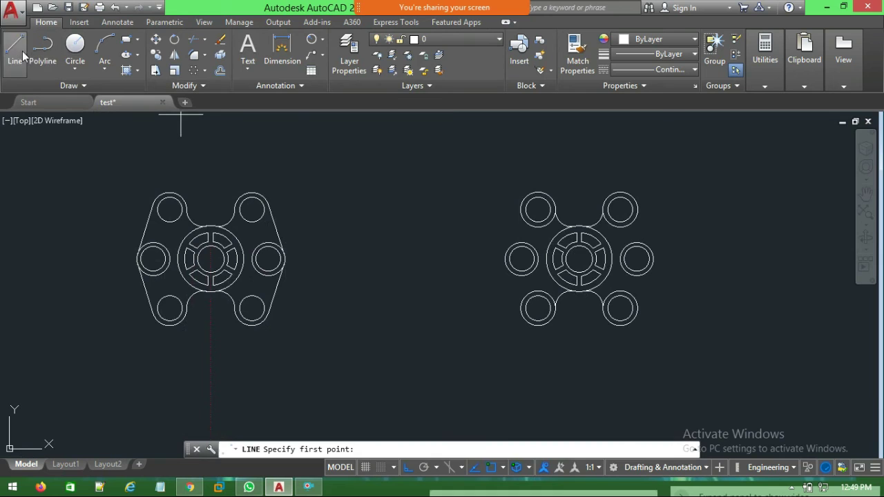
scroll(528, 255, "up", 2)
scroll(523, 276, "up", 2)
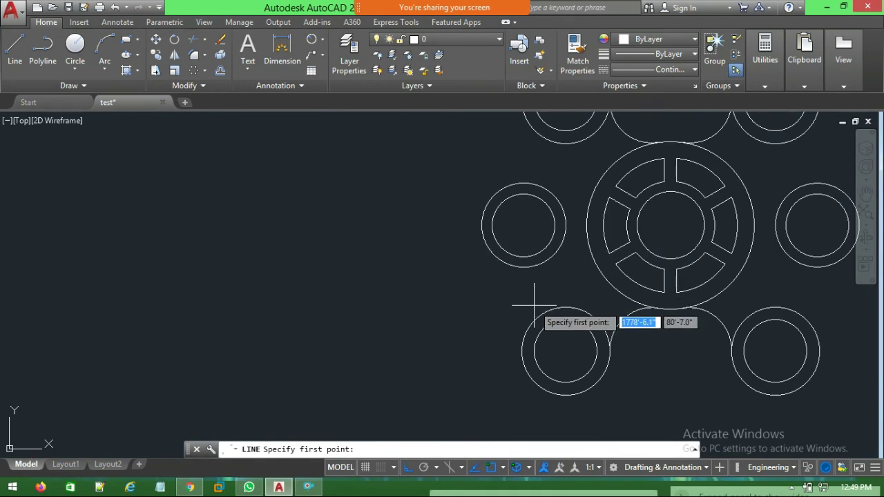
middle_click_drag(558, 205, 535, 292)
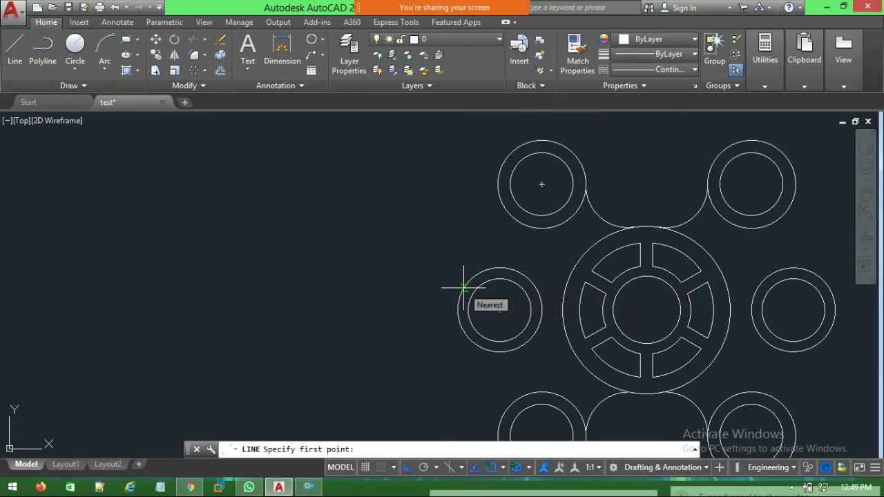
left_click(463, 288)
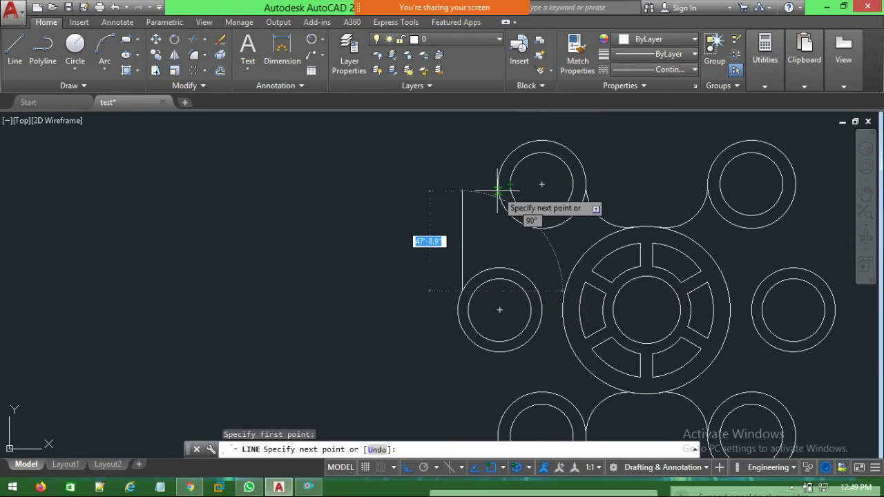
left_click(496, 192)
key("Escape")
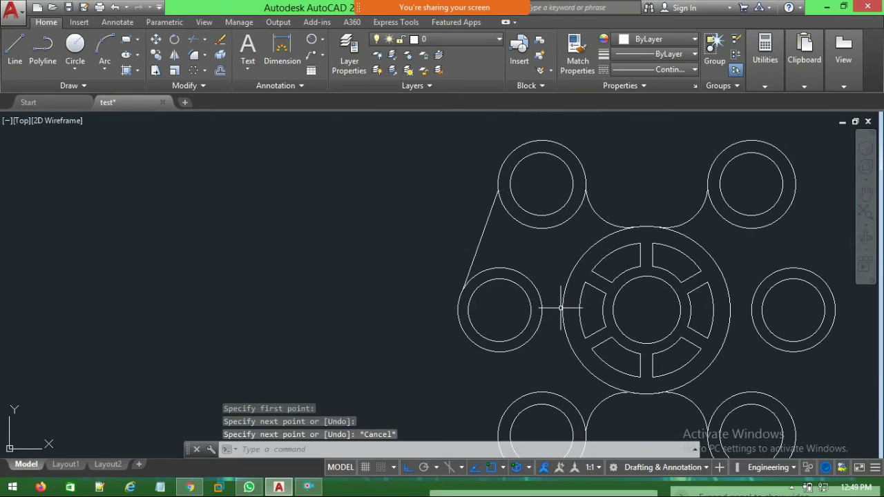
middle_click_drag(561, 308, 585, 281)
scroll(414, 252, "down", 3)
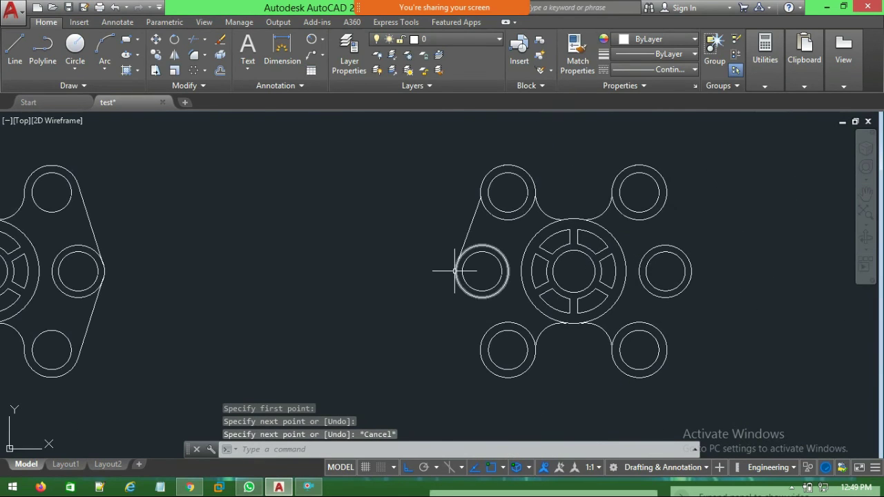
Move the slanted edge's lower end onto the left middle ring's outline
left_click(479, 203)
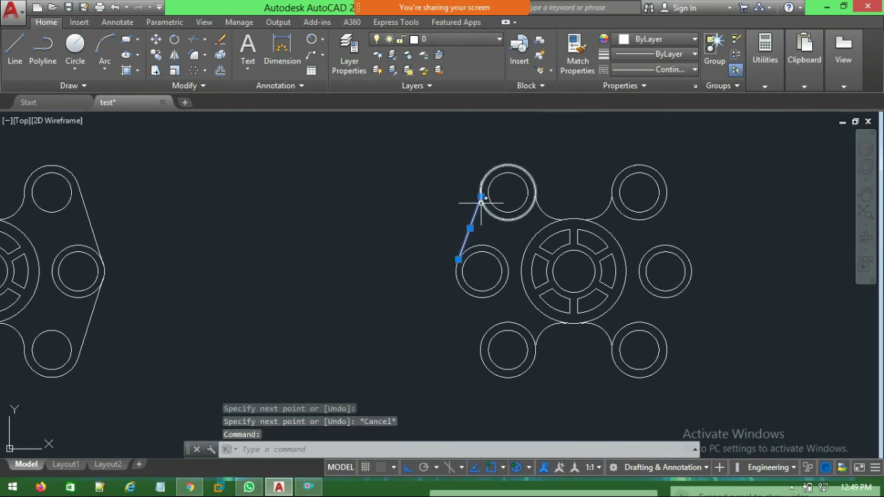
left_click(481, 197)
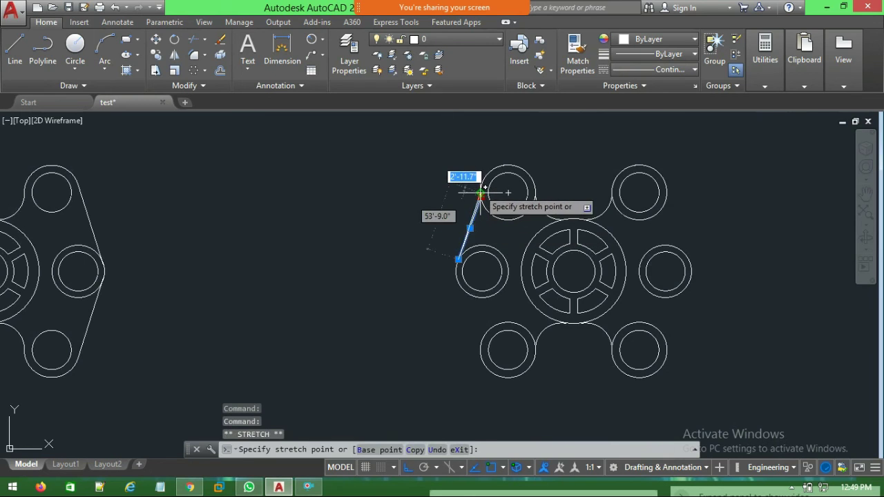
scroll(515, 208, "up", 2)
key("Escape")
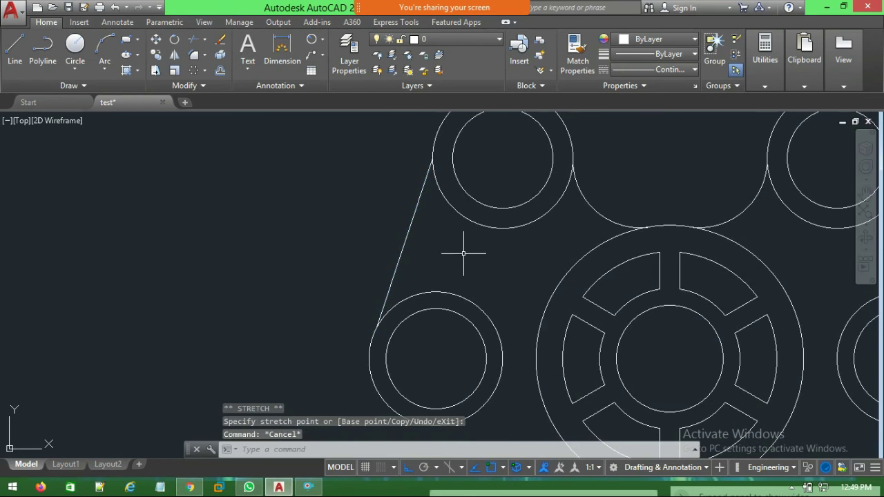
scroll(467, 254, "up", 1)
scroll(476, 263, "up", 1)
scroll(479, 226, "down", 3)
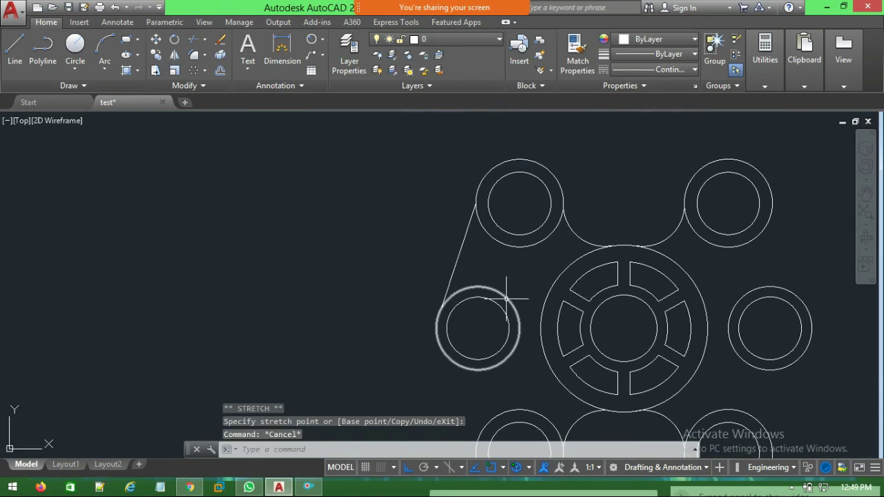
left_click(459, 252)
left_click(441, 309)
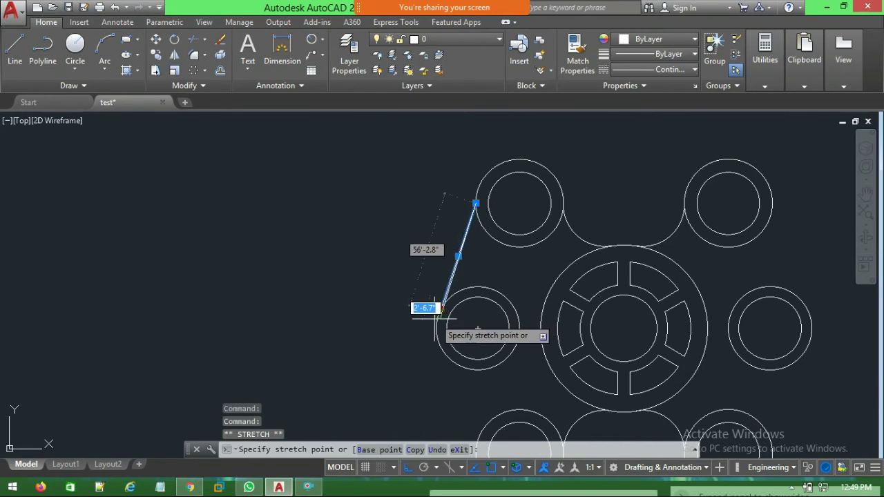
scroll(420, 310, "up", 3)
scroll(424, 296, "up", 3)
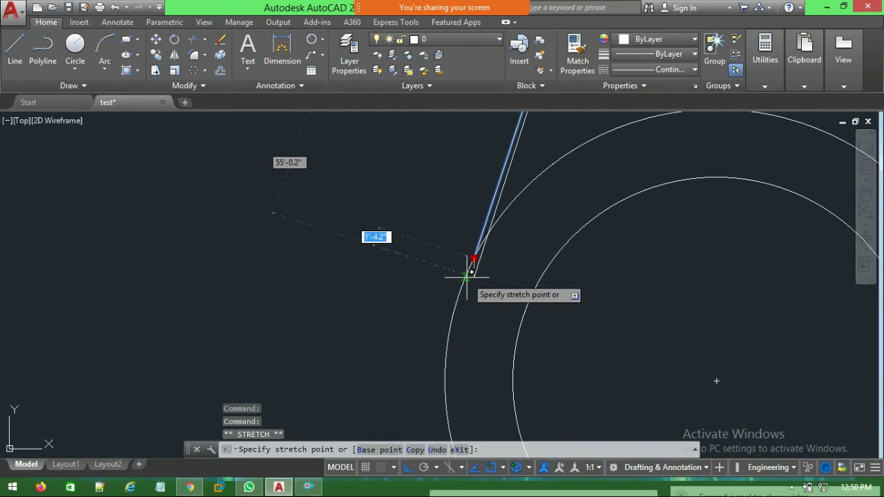
left_click(468, 274)
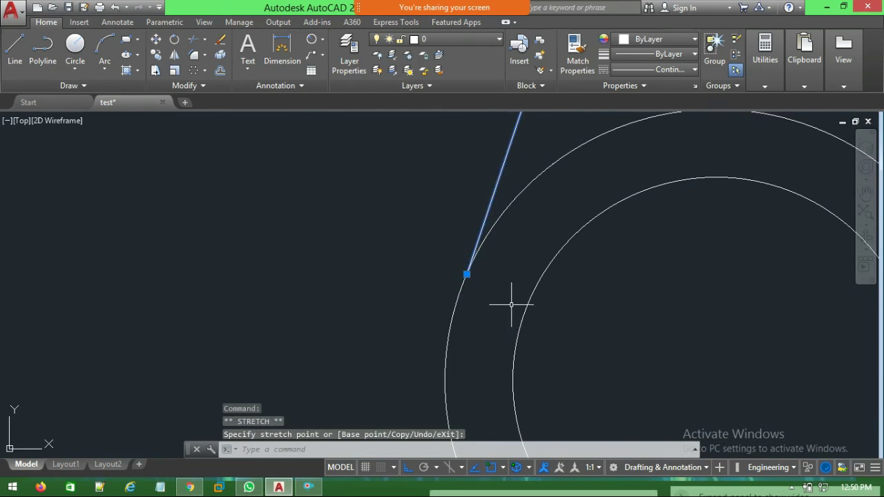
key("Escape")
scroll(552, 228, "down", 3)
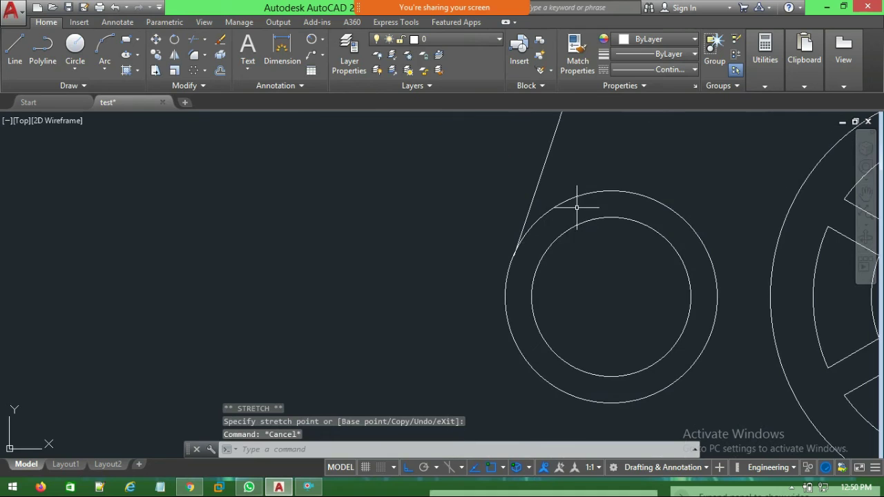
Snap the slanted edge's other endpoint exactly onto the hole ring's outline
middle_click_drag(562, 237, 500, 386)
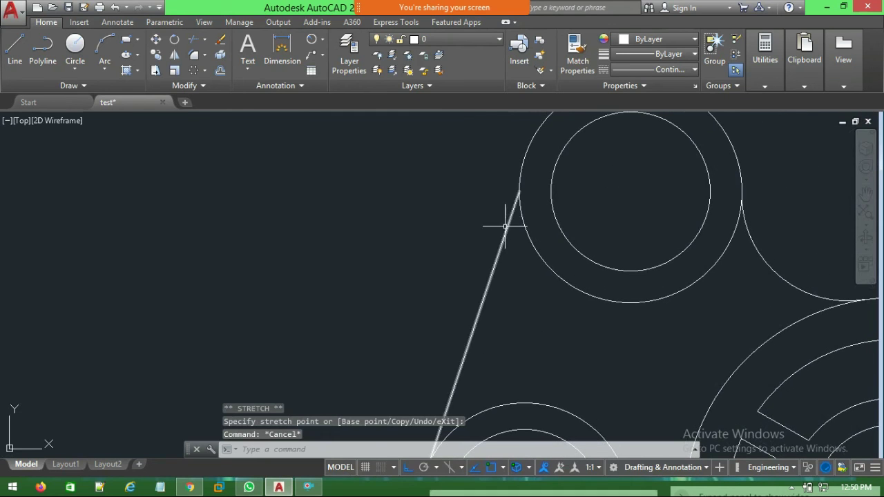
left_click(519, 191)
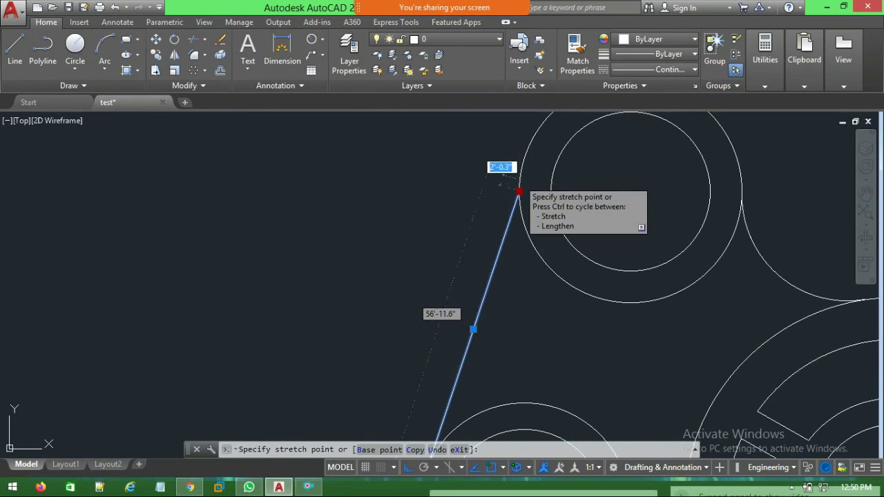
key("Escape")
scroll(559, 304, "down", 2)
scroll(567, 332, "down", 2)
middle_click_drag(572, 339, 561, 261)
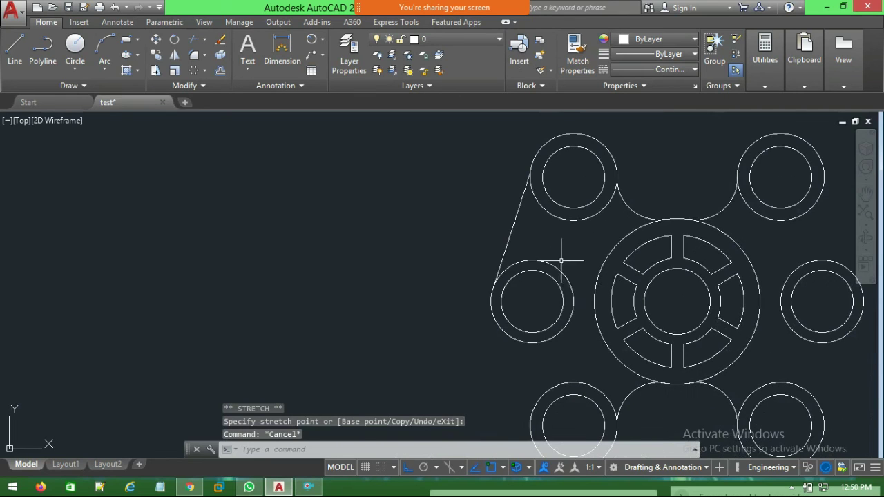
scroll(349, 328, "down", 3)
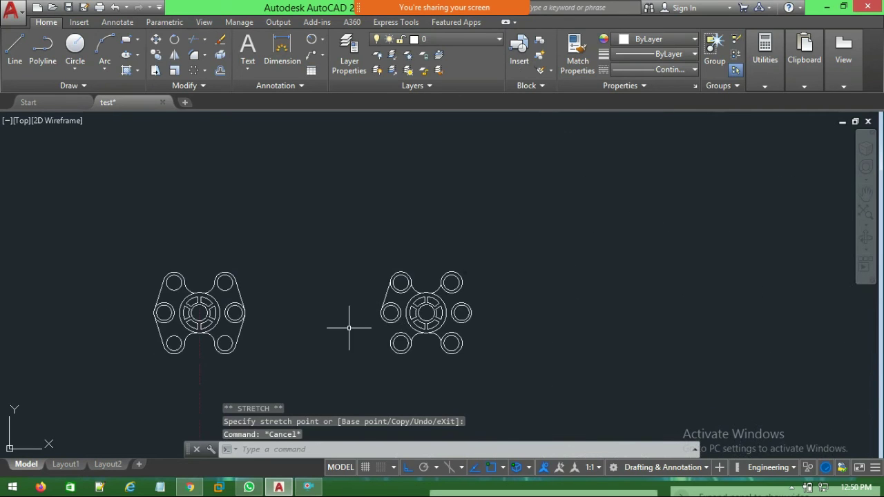
scroll(322, 328, "up", 4)
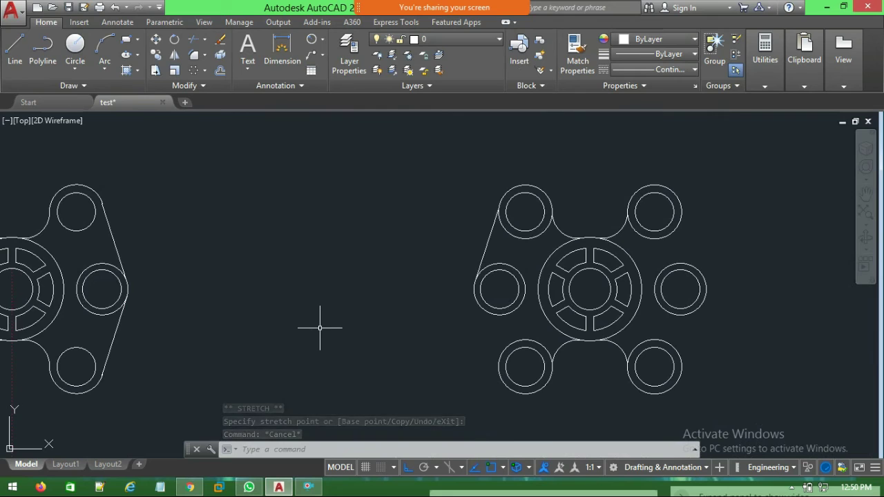
scroll(513, 282, "up", 4)
scroll(507, 262, "up", 2)
scroll(461, 244, "up", 3)
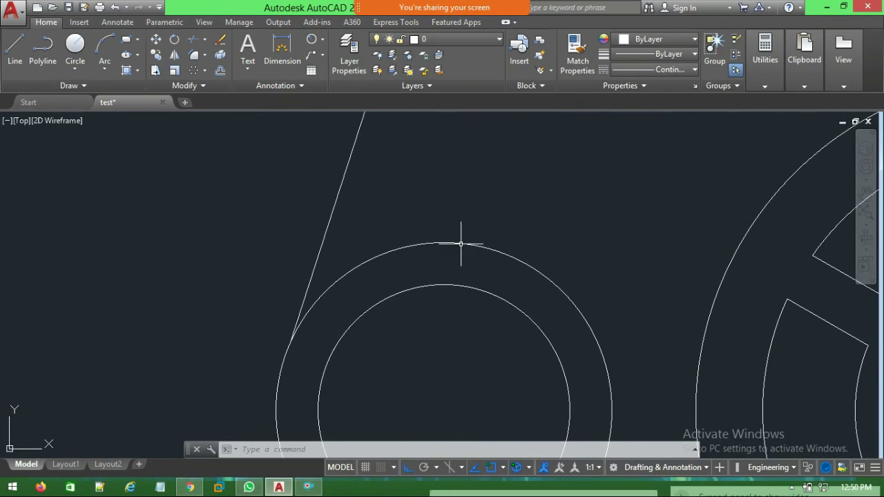
left_click(317, 252)
scroll(477, 268, "up", 2)
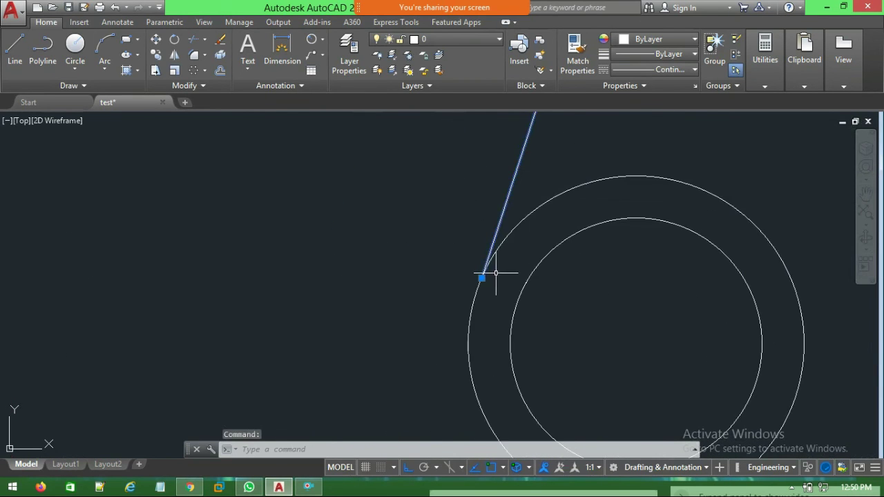
scroll(490, 283, "up", 2)
scroll(480, 287, "up", 2)
scroll(470, 273, "up", 2)
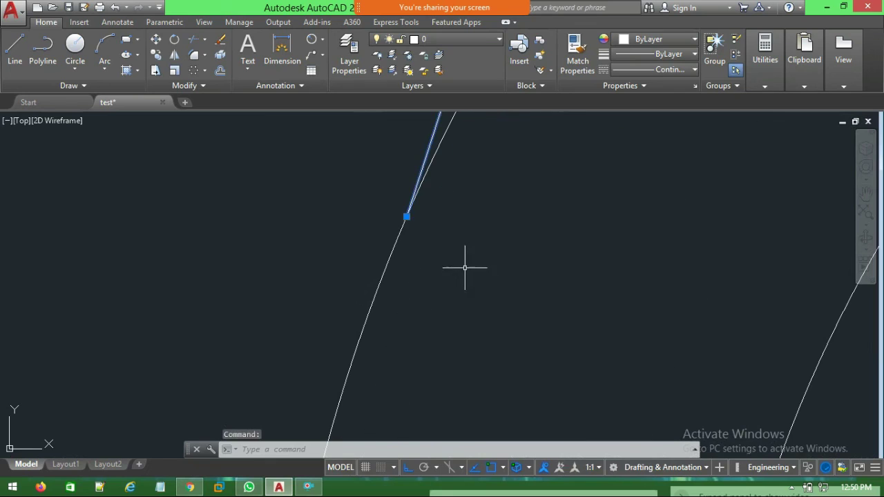
scroll(407, 221, "up", 1)
left_click(406, 217)
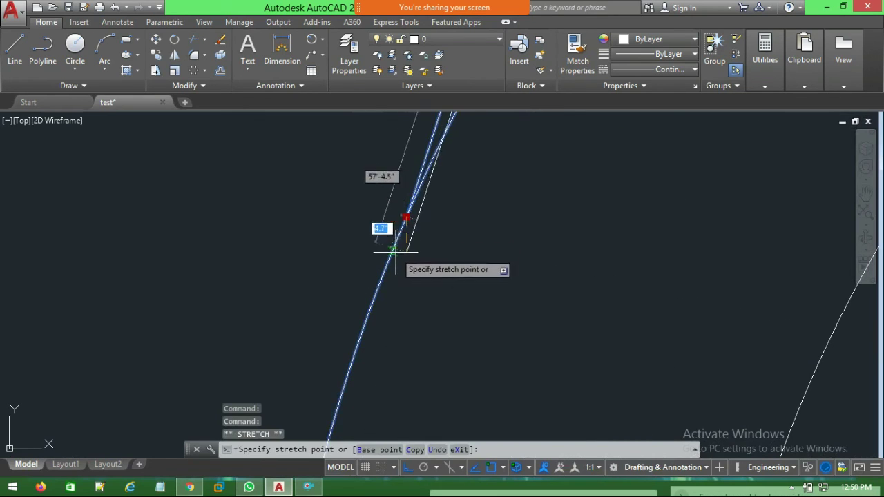
left_click(395, 247)
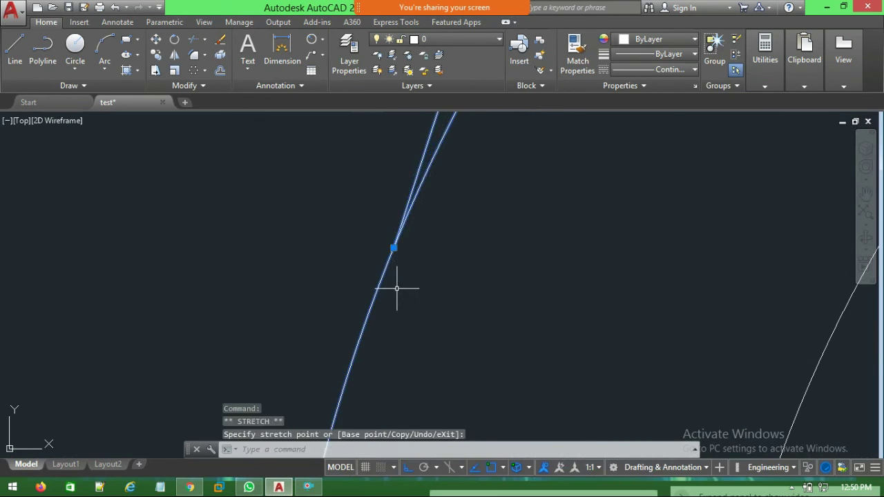
key("Escape")
scroll(435, 306, "down", 2)
scroll(525, 292, "down", 2)
scroll(628, 293, "down", 2)
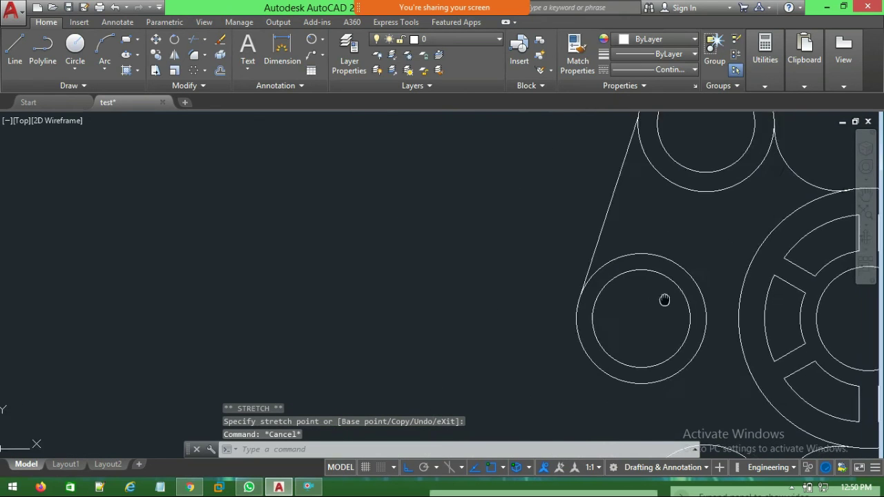
scroll(663, 300, "down", 2)
scroll(419, 117, "down", 2)
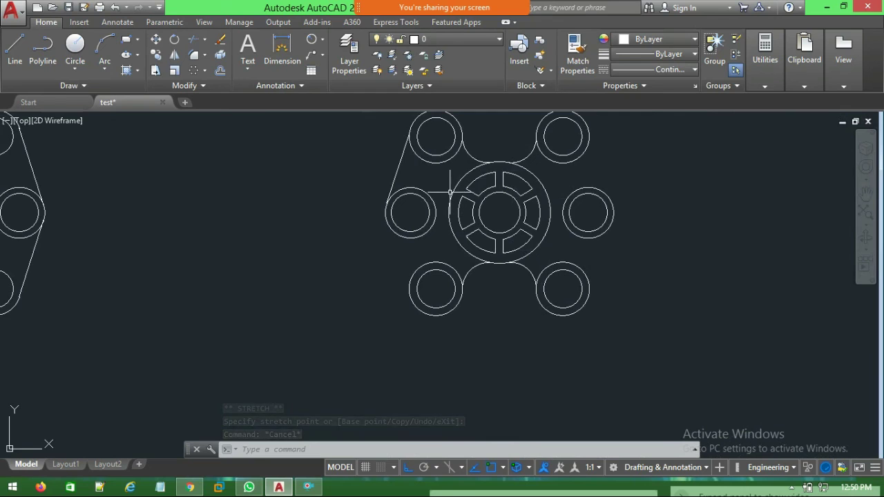
scroll(449, 194, "down", 2)
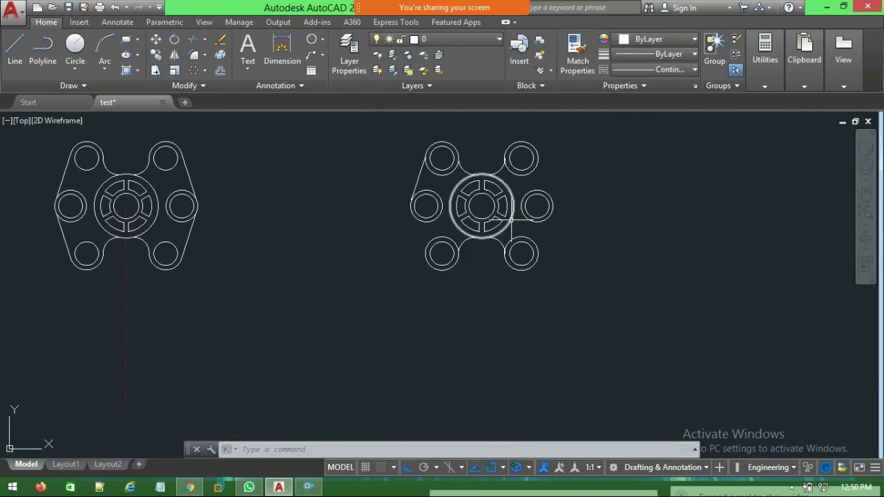
Mirror the upper-left slanted edge about the plate's horizontal centre axis, keeping the original
left_click(415, 179)
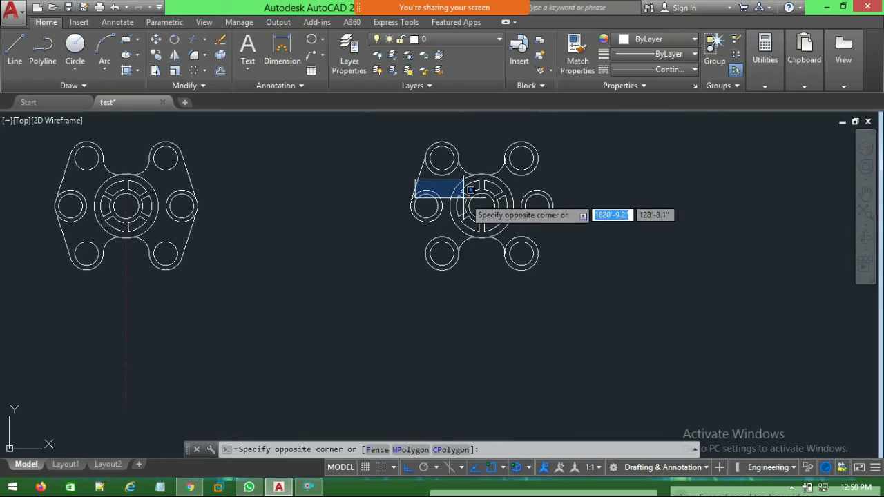
left_click(417, 185)
type("MIRROR")
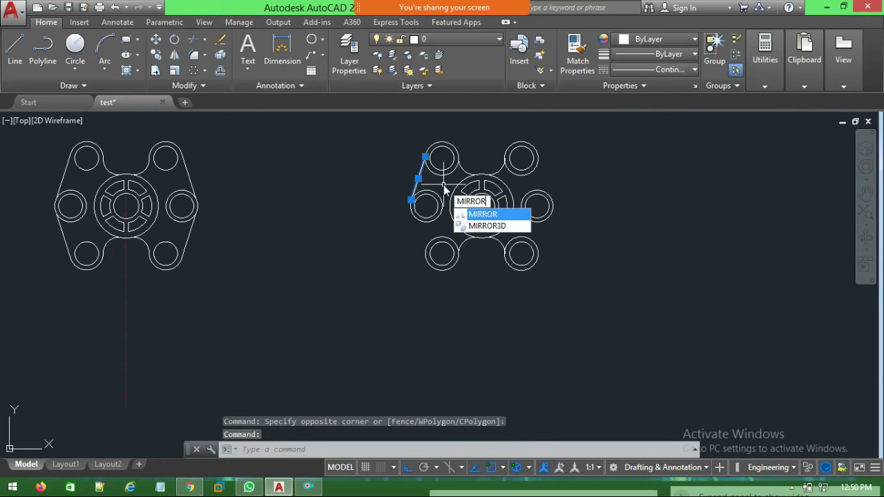
key("Return")
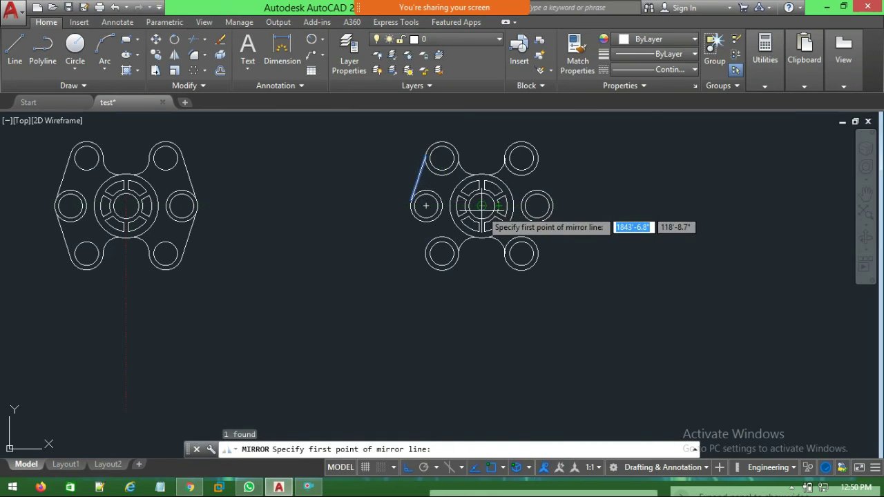
left_click(482, 205)
left_click(589, 164)
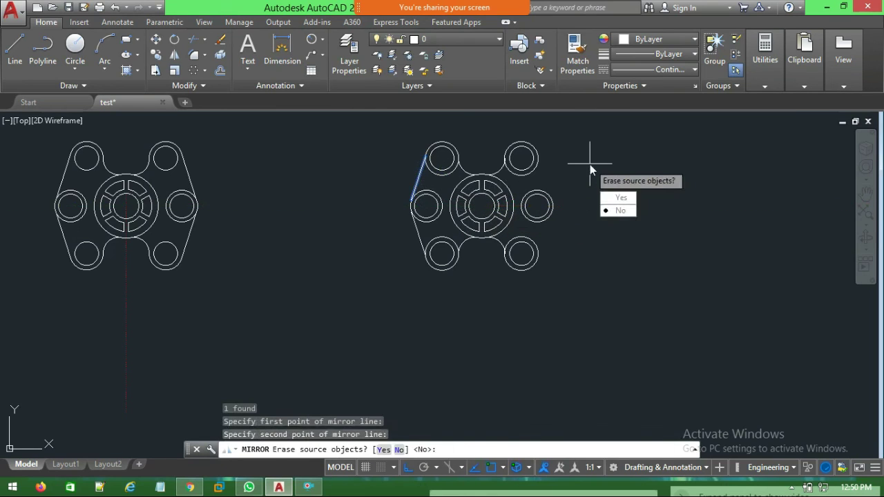
left_click(616, 211)
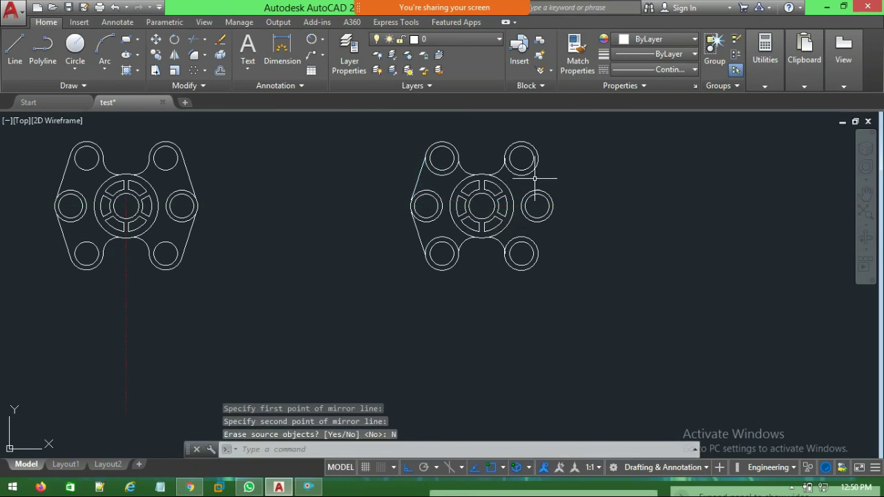
Mirror both left slanted edges about the vertical centre axis to the right side
left_click(417, 231)
left_click(418, 174)
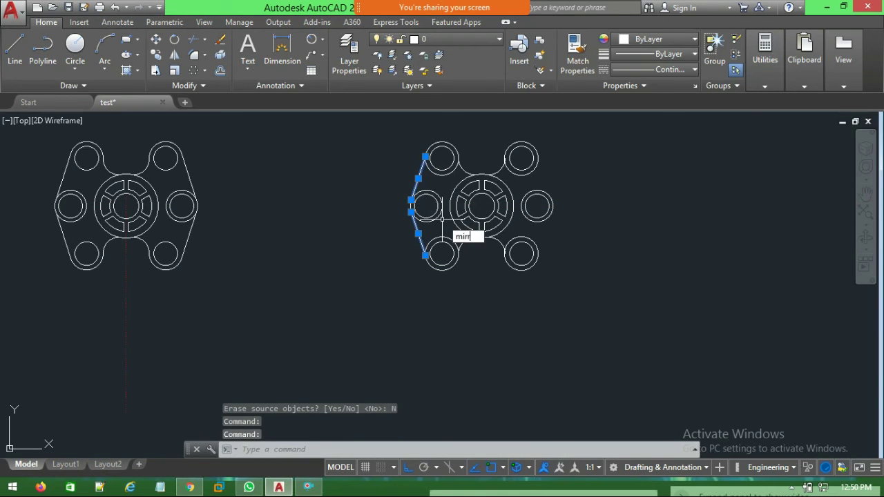
key("Return")
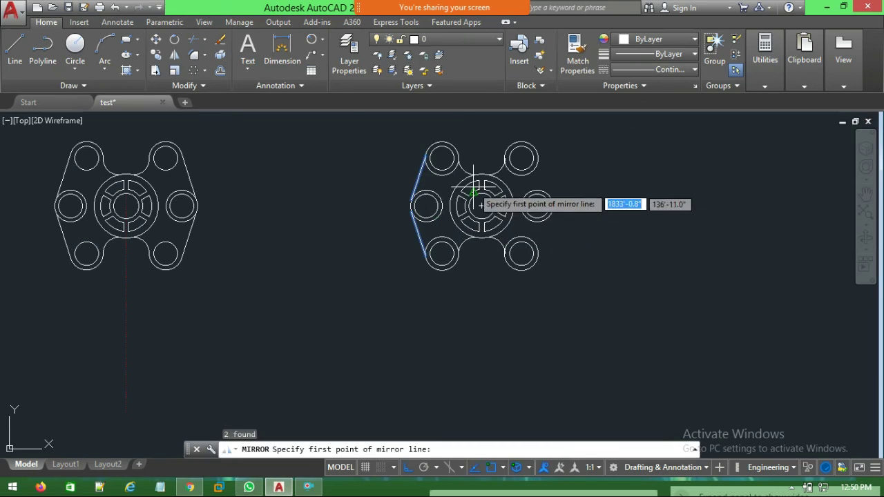
left_click(481, 205)
left_click(490, 272)
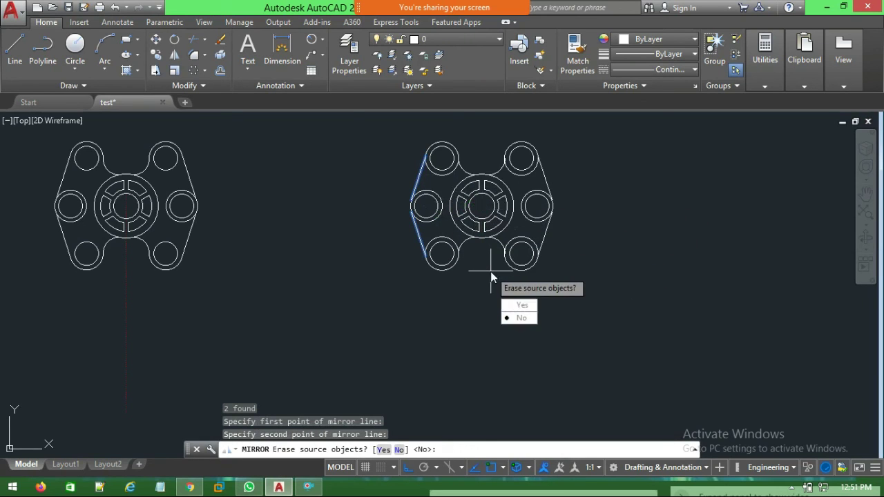
left_click(518, 318)
key("Escape")
type("tri")
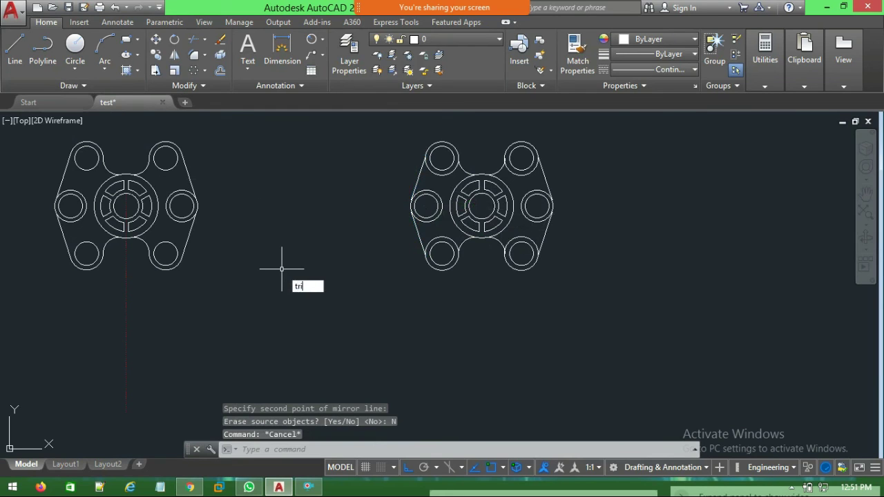
Trim the leftover arcs at the top-right, bottom-left and bottom-right hole rings
type("m")
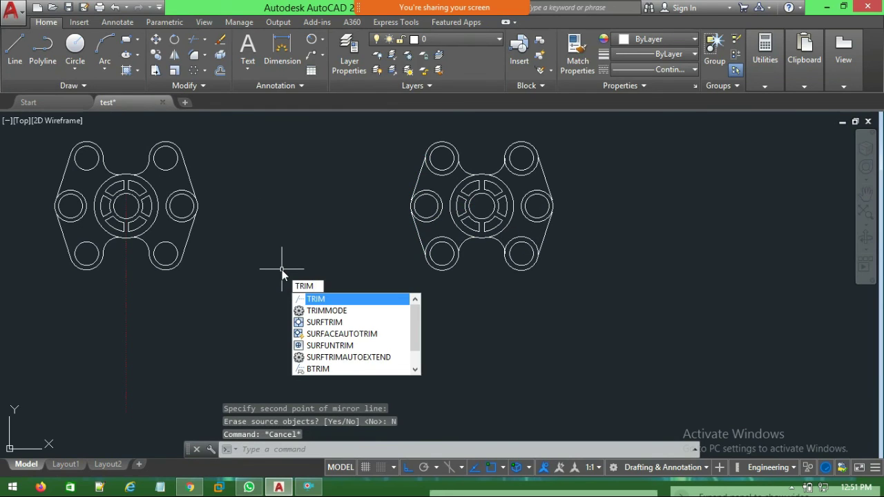
key("Return")
key("Return")
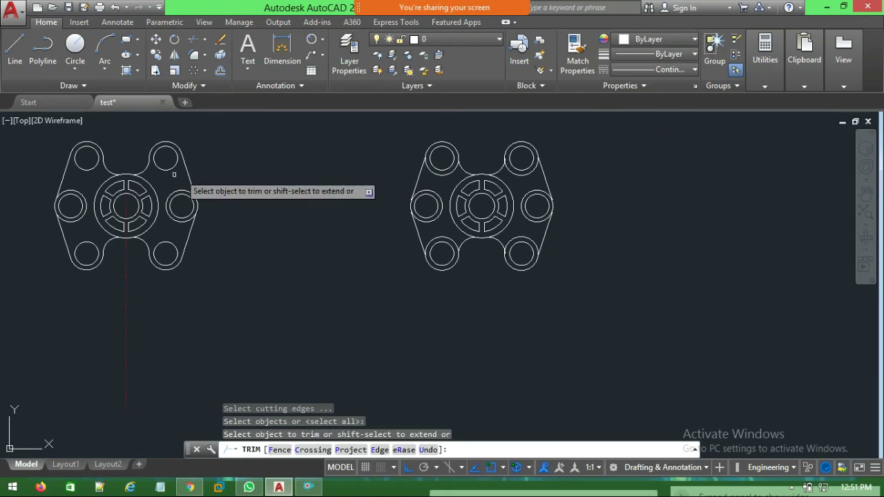
left_click(525, 176)
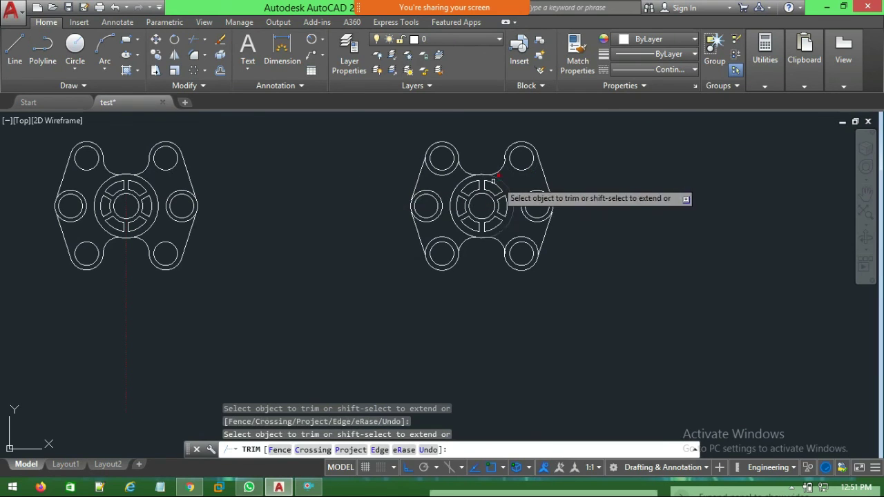
left_click(436, 230)
left_click(529, 238)
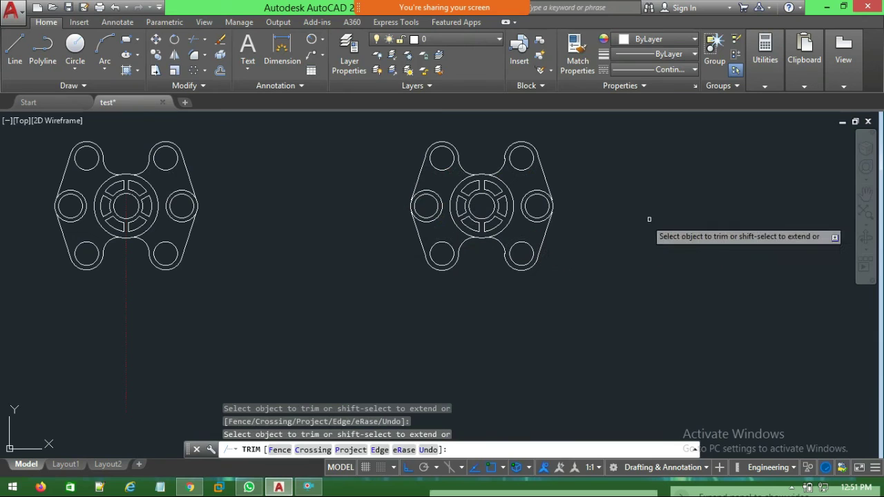